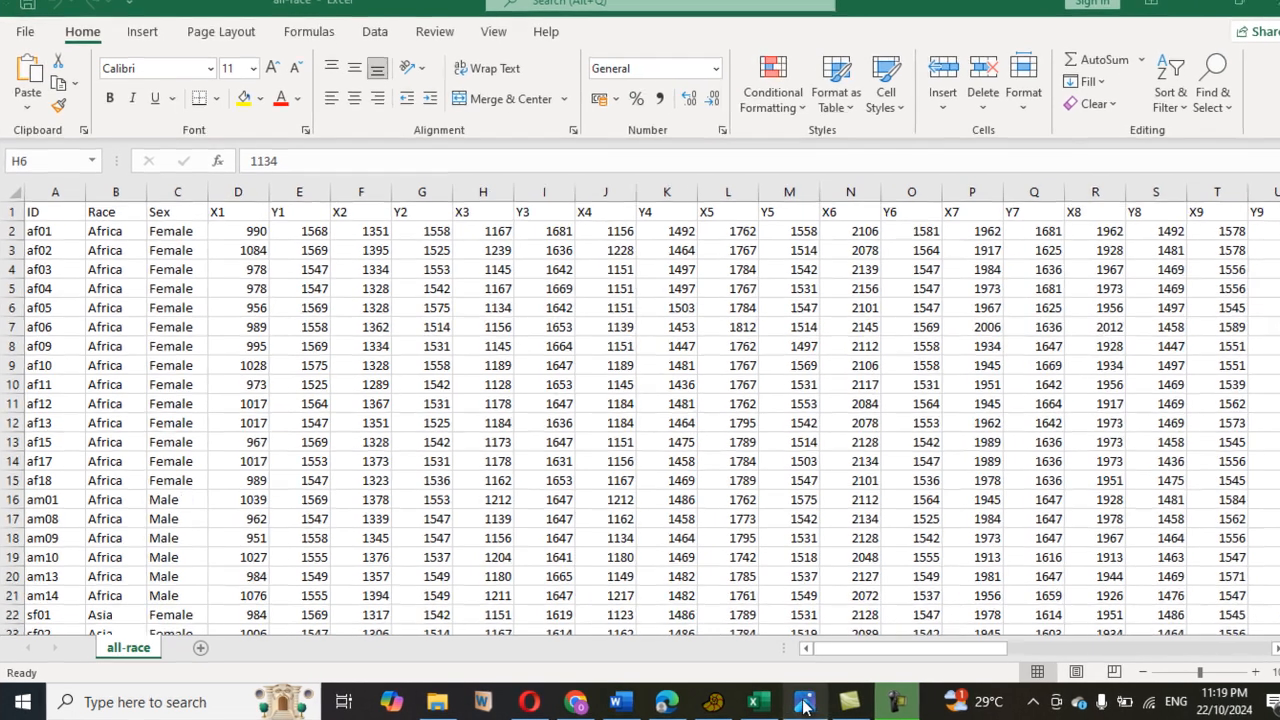
Review the numbered landmarks on the face photo and their descriptions in the 2d-Face Landmark Word document.
click(805, 705)
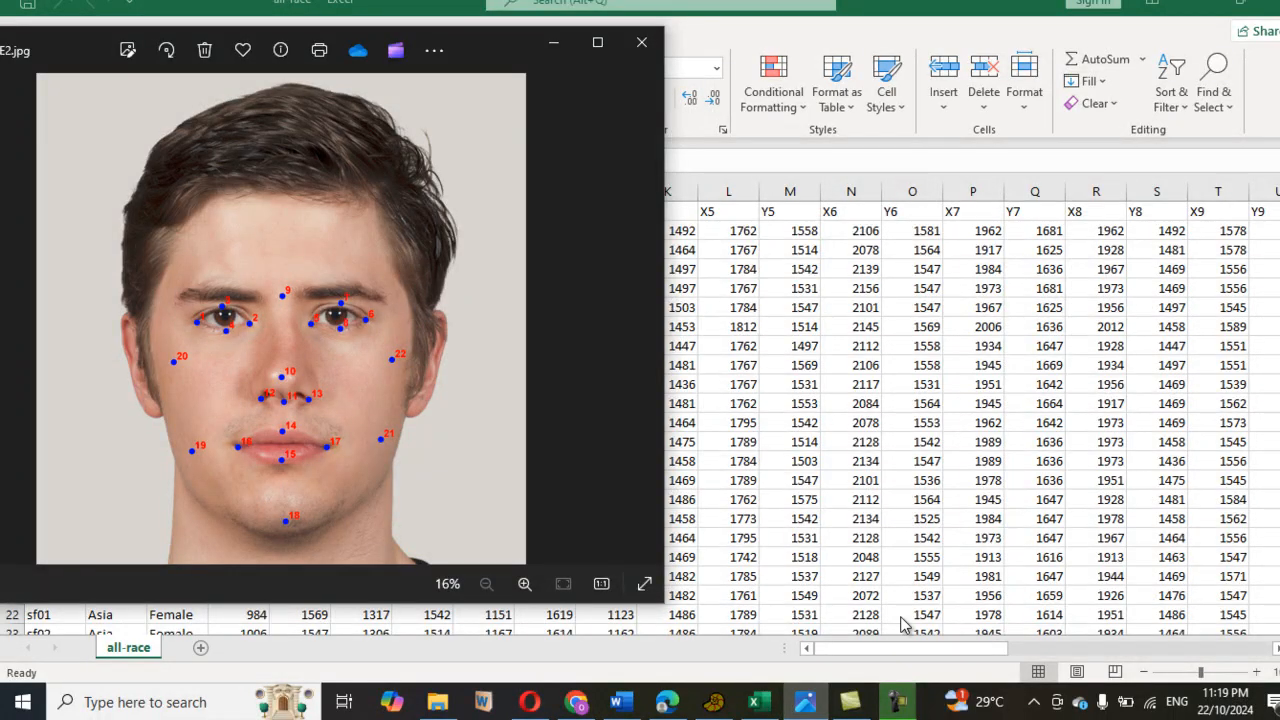
click(620, 705)
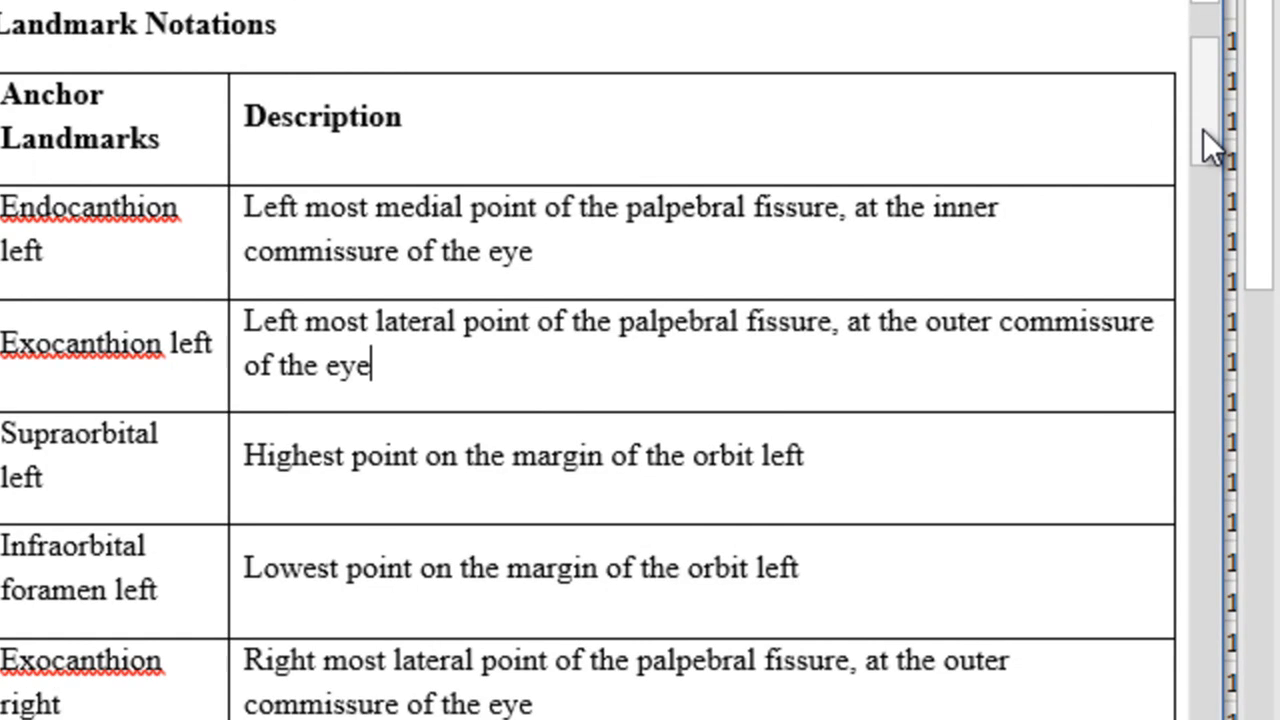
drag(1237, 290, 1240, 310)
drag(1203, 165, 1215, 472)
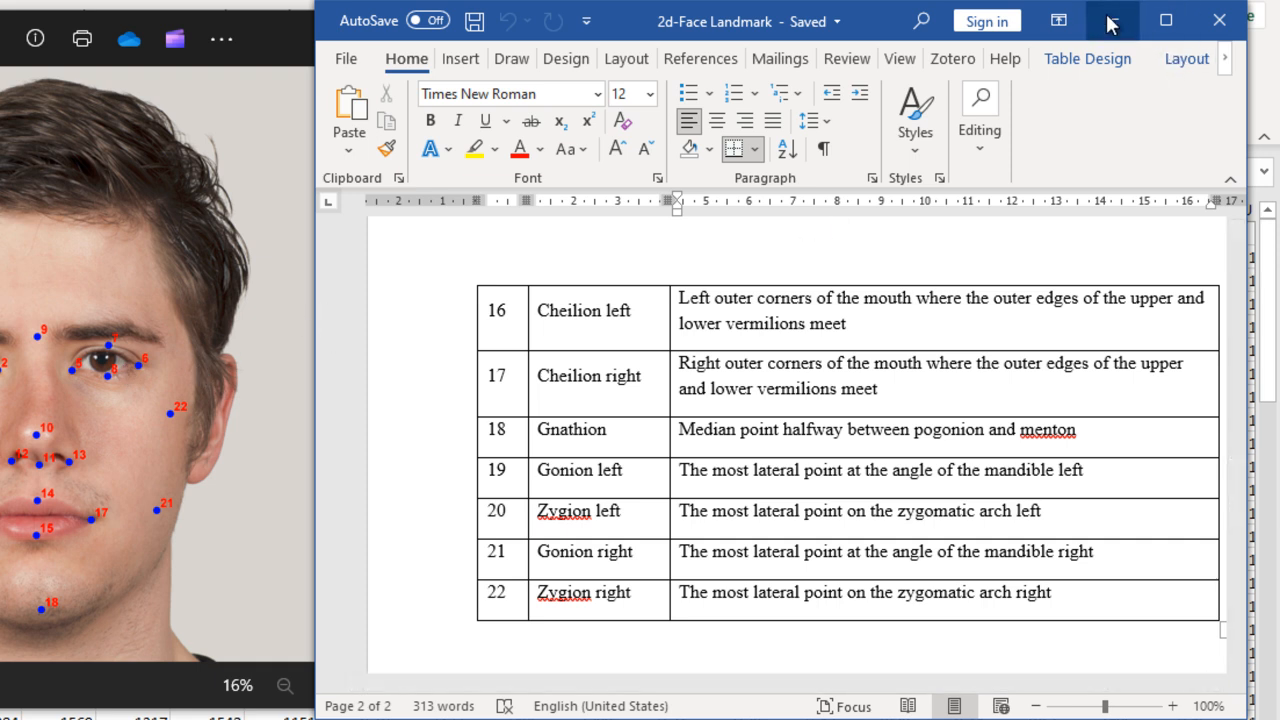
mouse_move(616, 719)
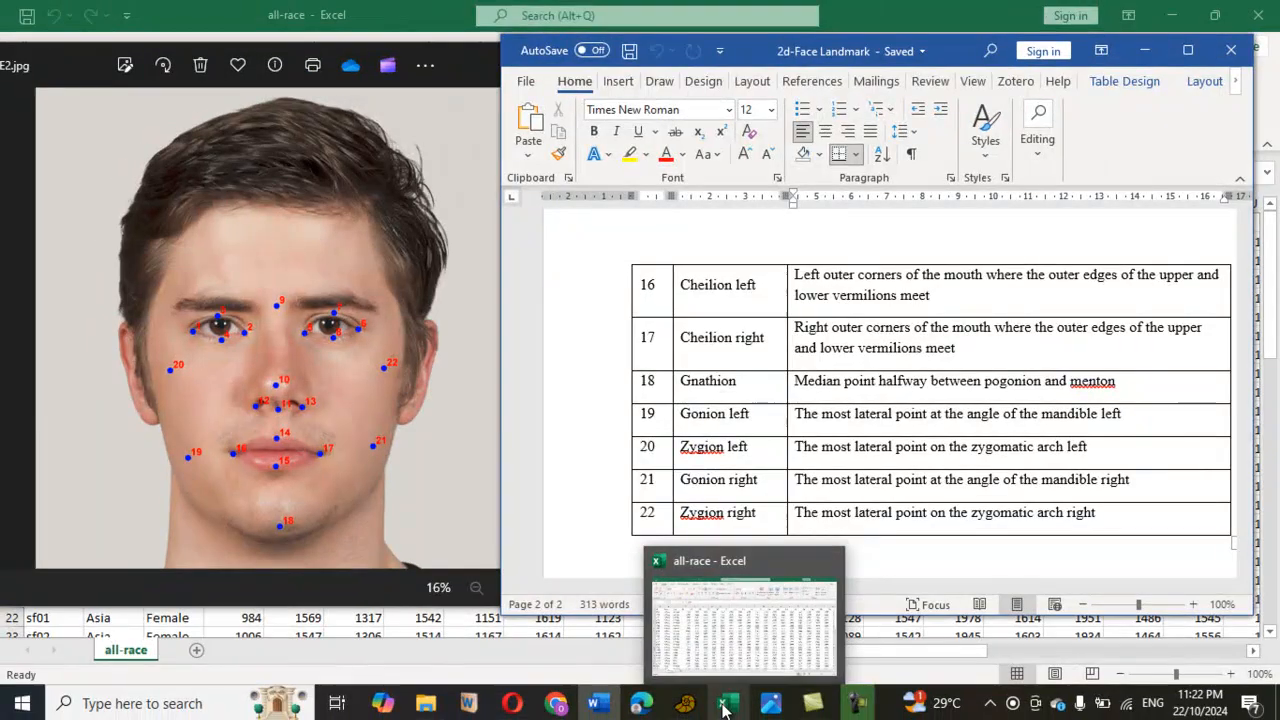
Switch to the all-race workbook in Excel and compare its coordinate columns with the landmarks on the face photo.
click(724, 707)
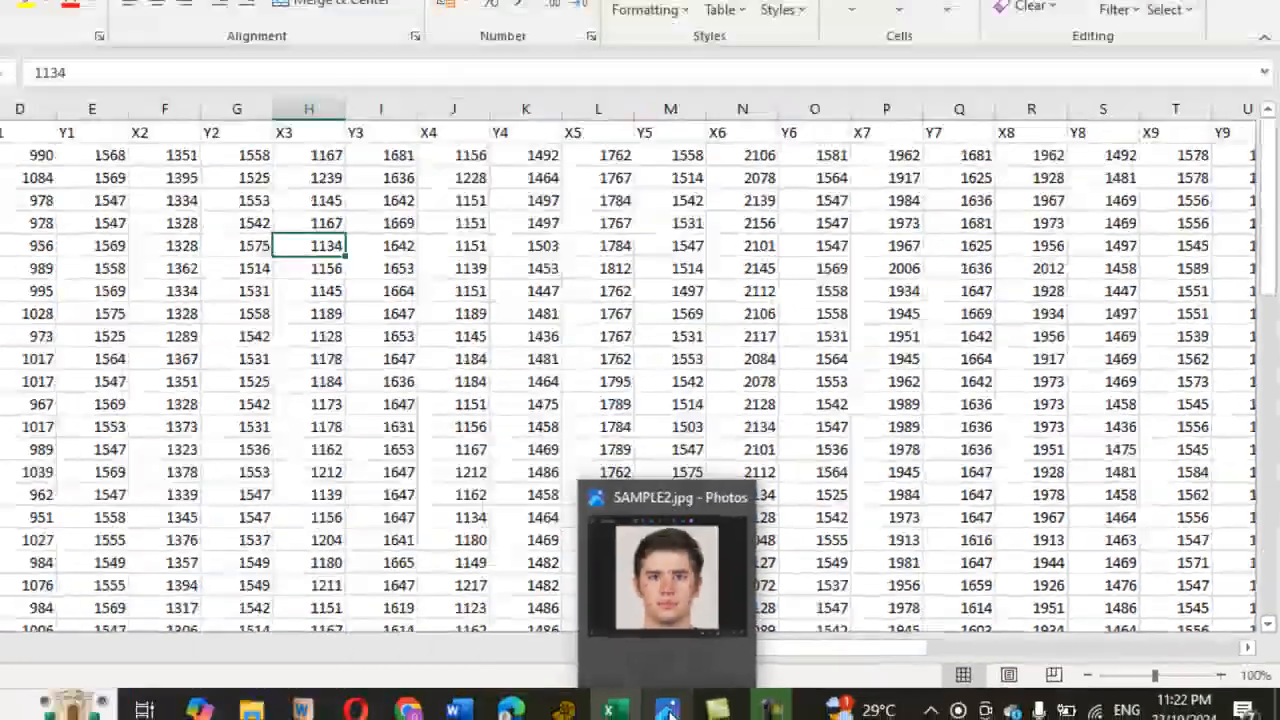
click(771, 703)
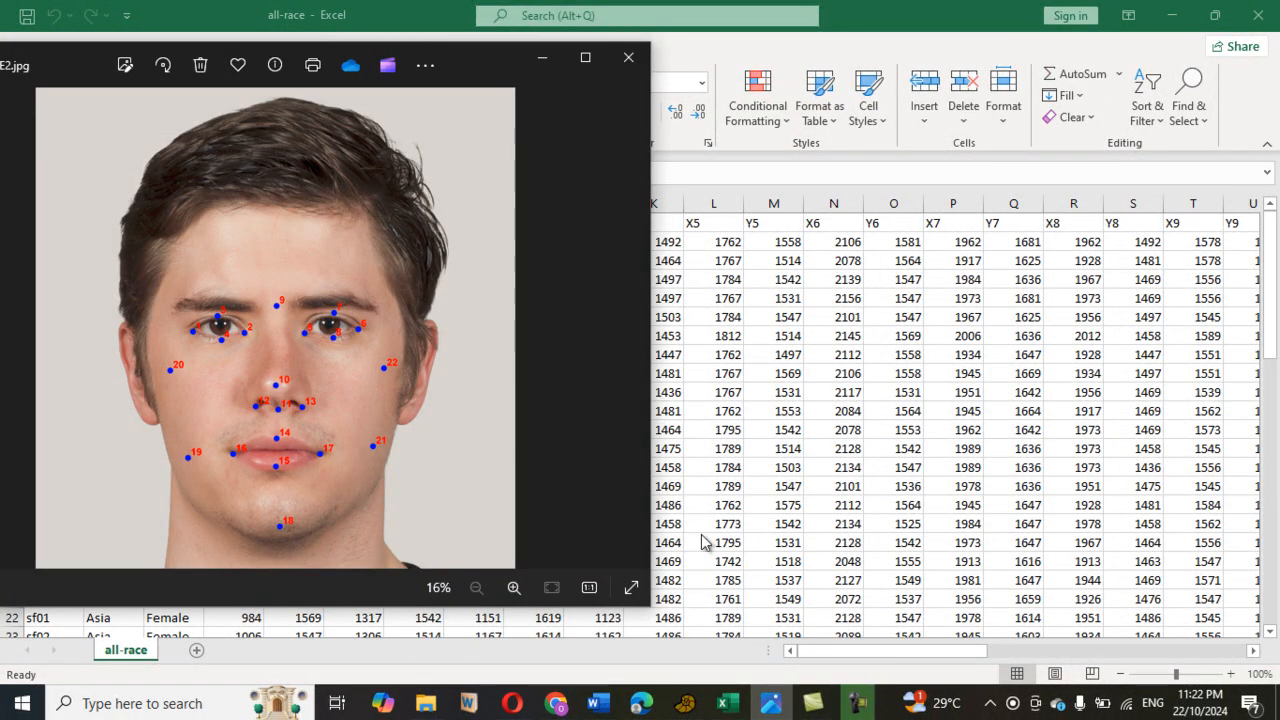
key(alt+Tab)
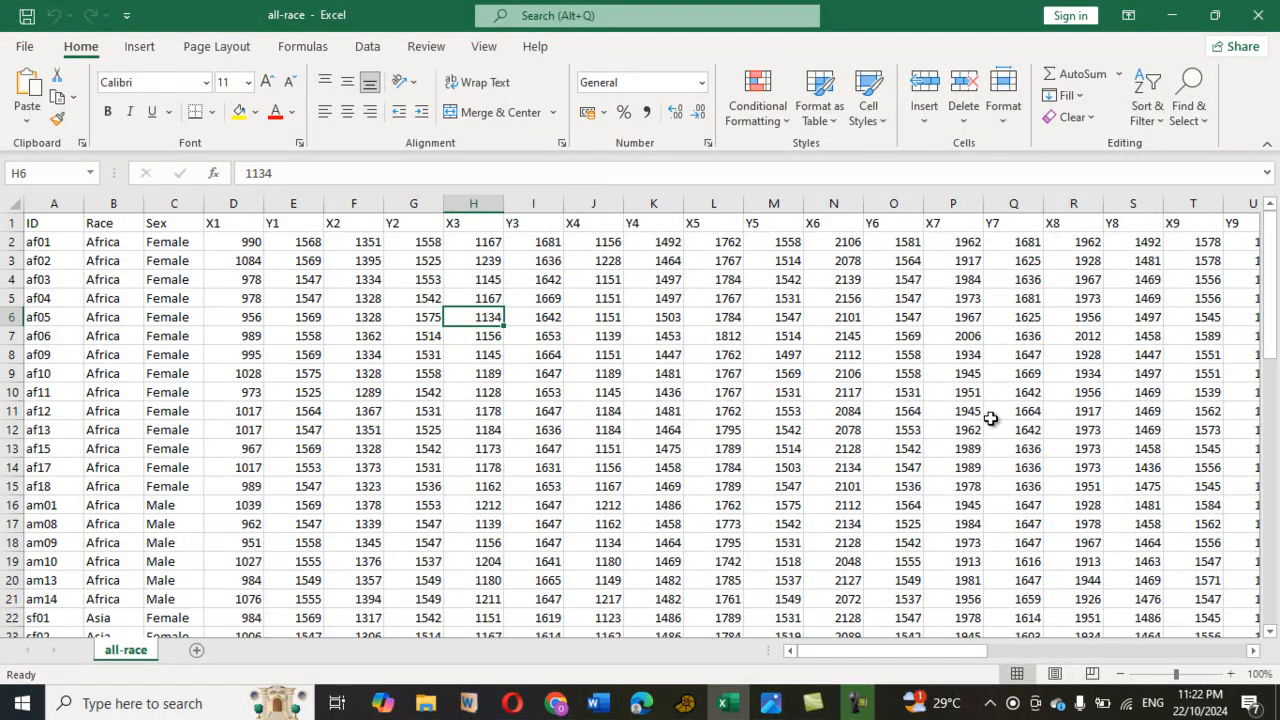
Copy the X20 and Y20 columns from the all-race sheet into columns A and B of a new sheet.
drag(975, 657, 1243, 658)
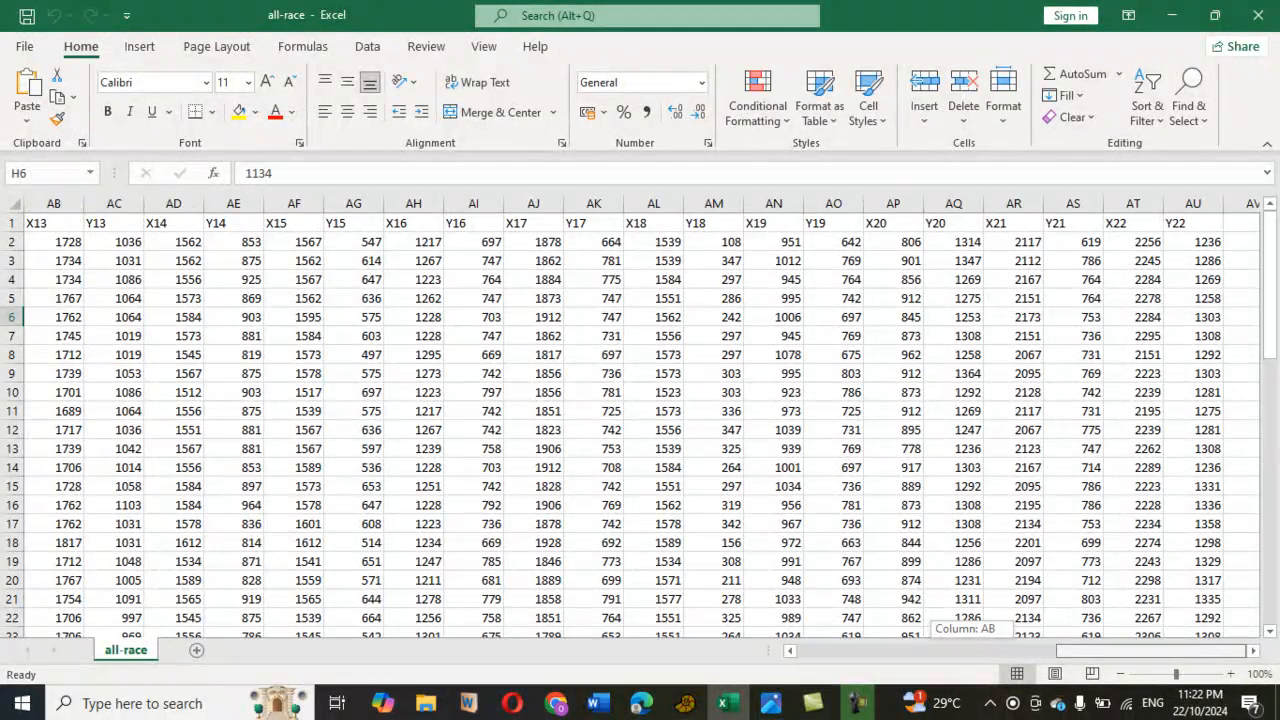
click(894, 206)
drag(894, 206, 934, 218)
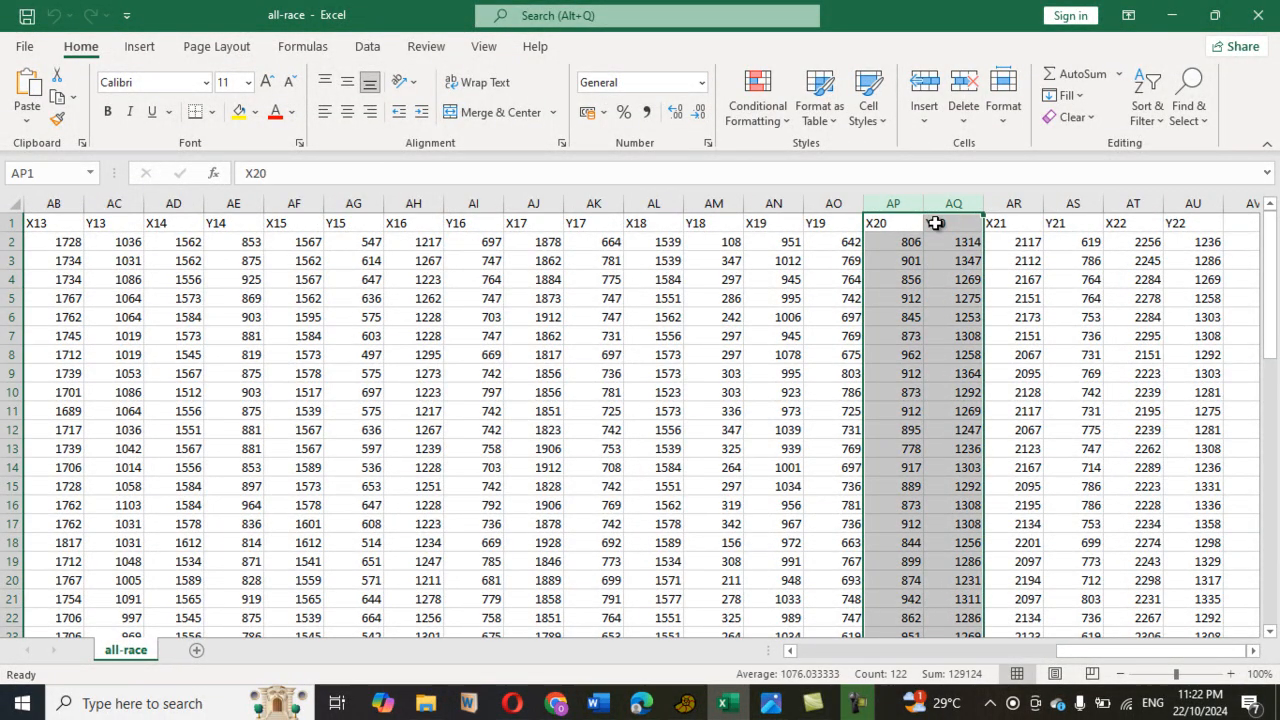
key(ctrl+c)
click(197, 650)
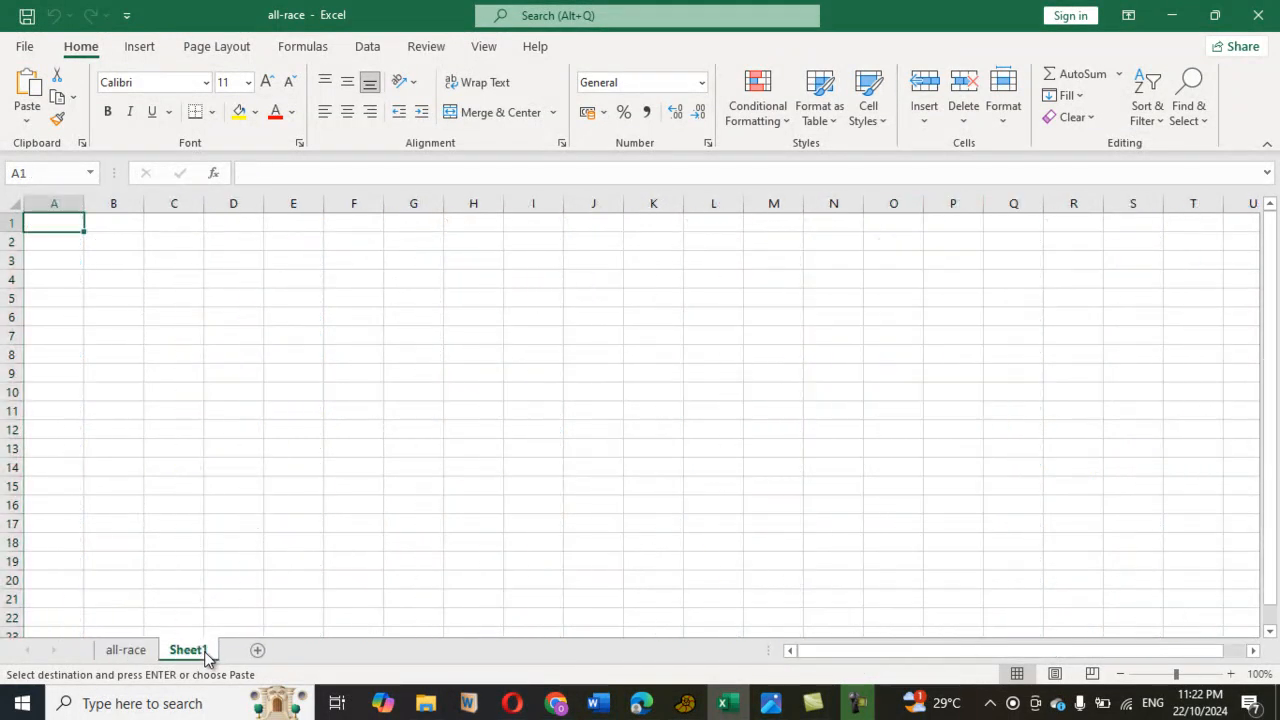
key(ctrl+v)
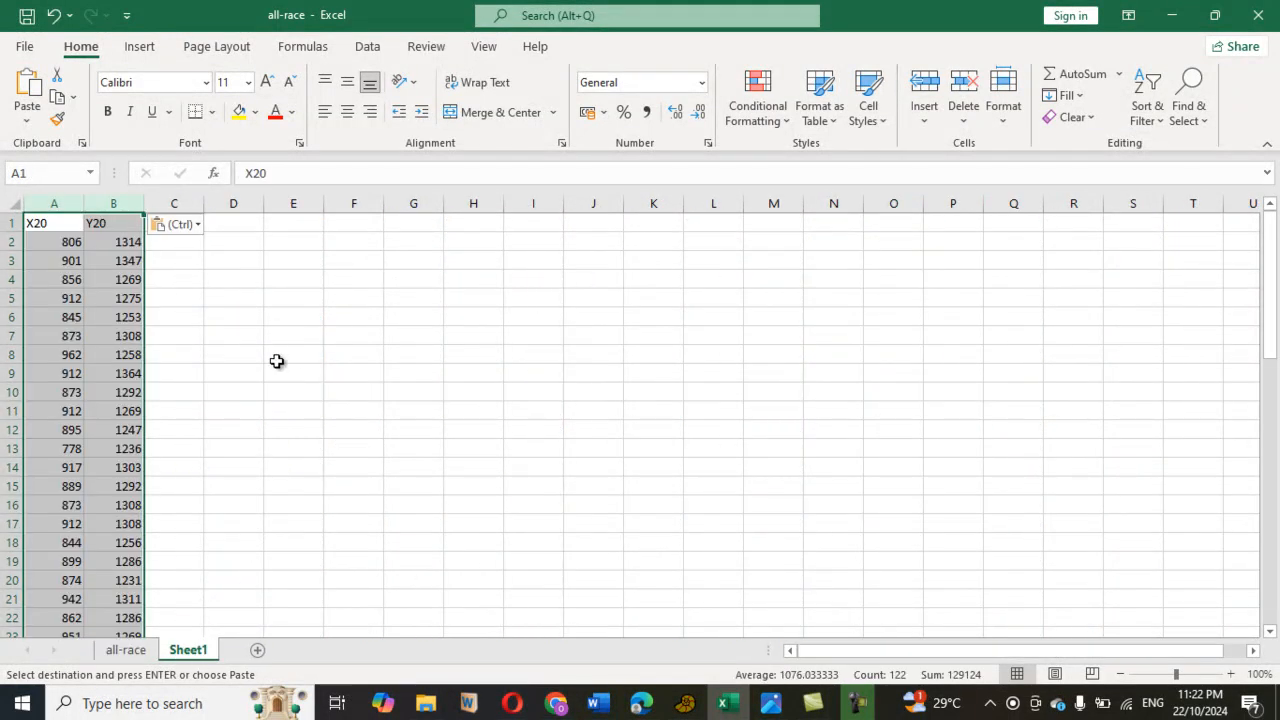
click(279, 370)
Copy the X22 and Y22 columns from the all-race sheet into columns C and D of Sheet1.
click(128, 650)
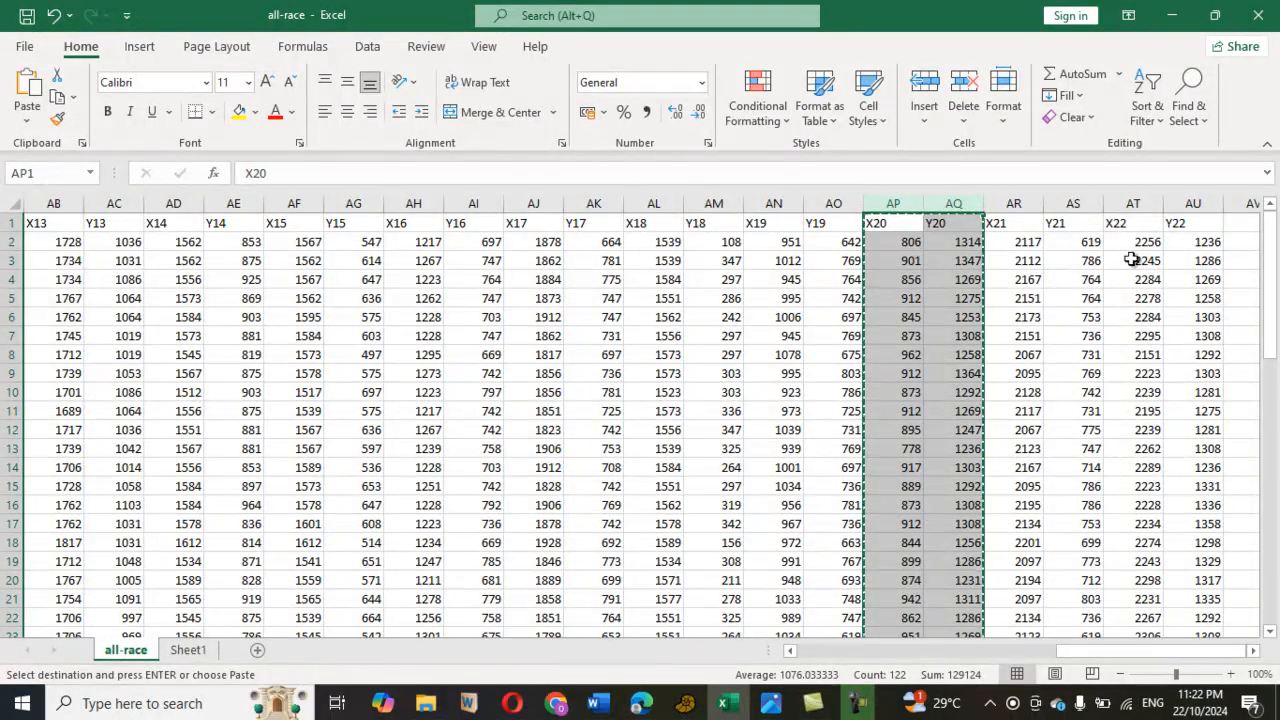
drag(1133, 204, 1180, 206)
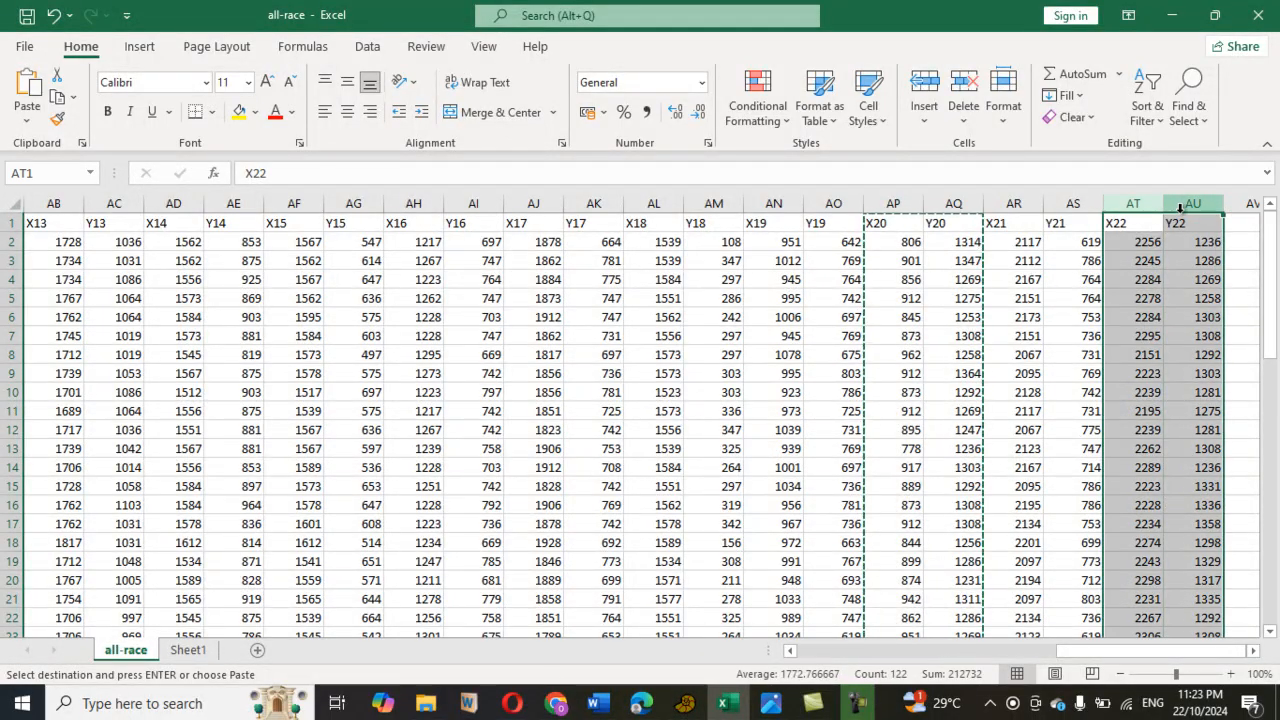
key(ctrl+c)
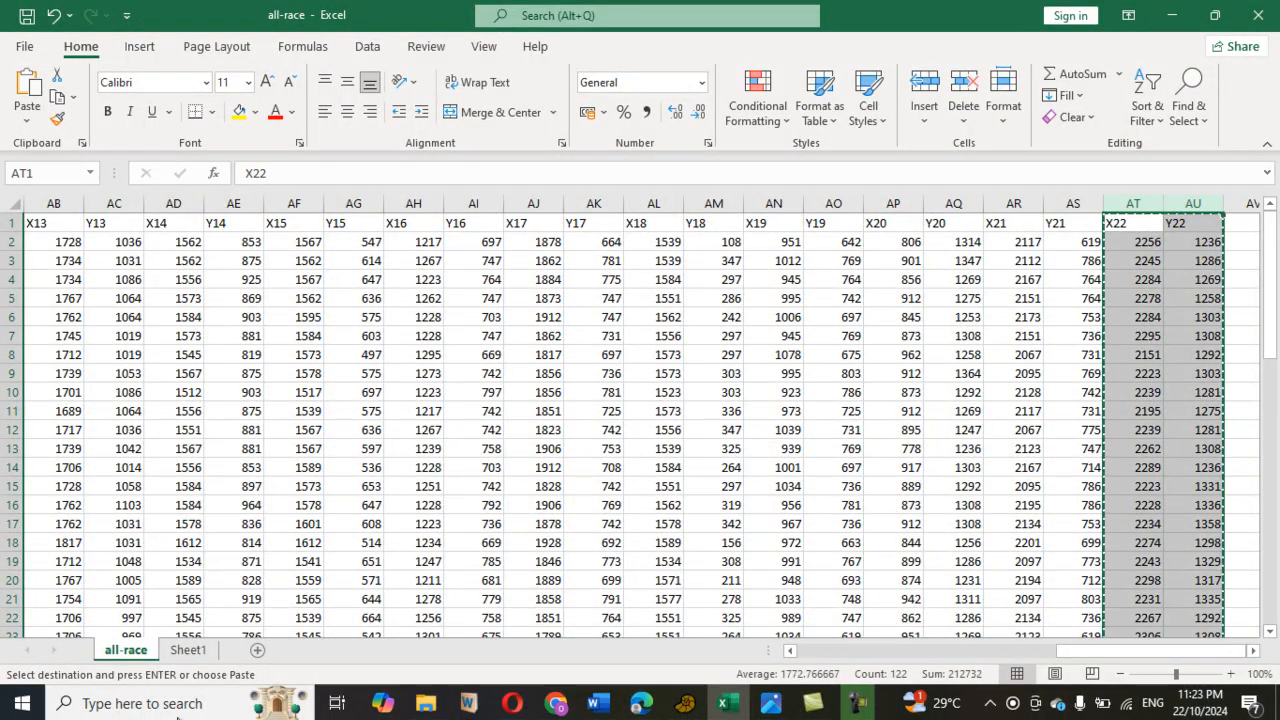
click(183, 650)
click(177, 221)
drag(177, 221, 242, 222)
key(ctrl+v)
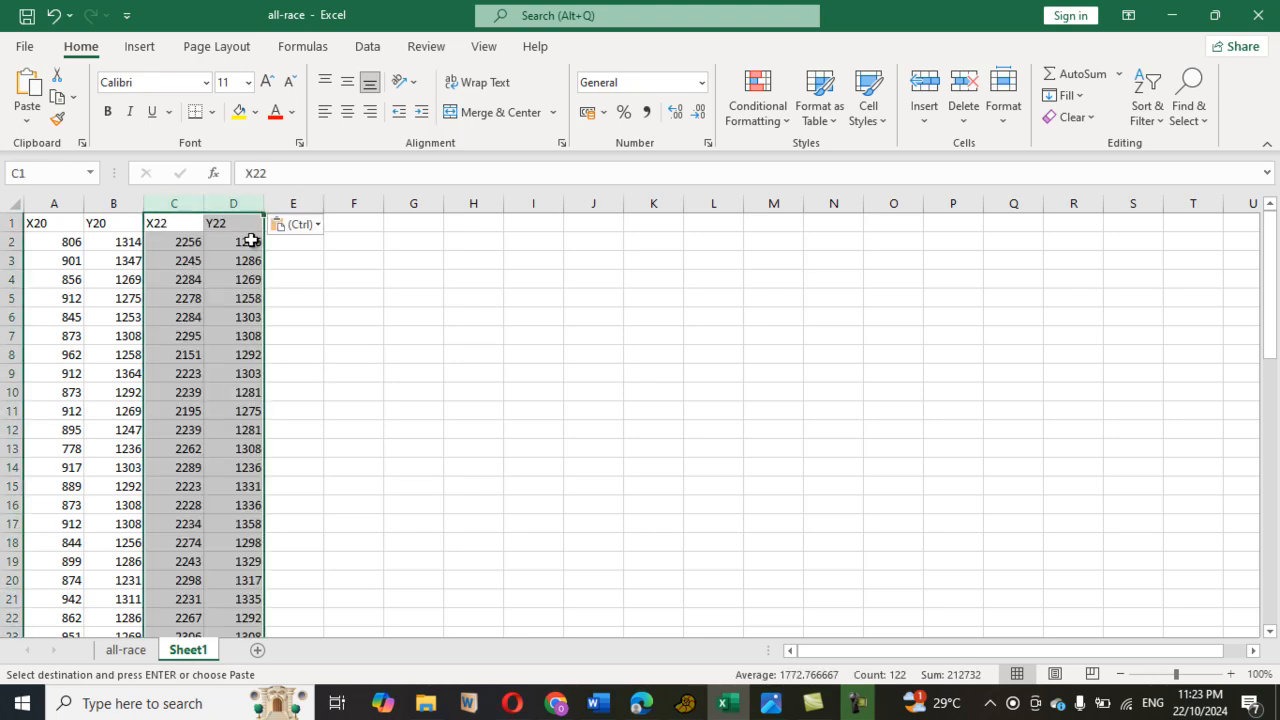
click(410, 355)
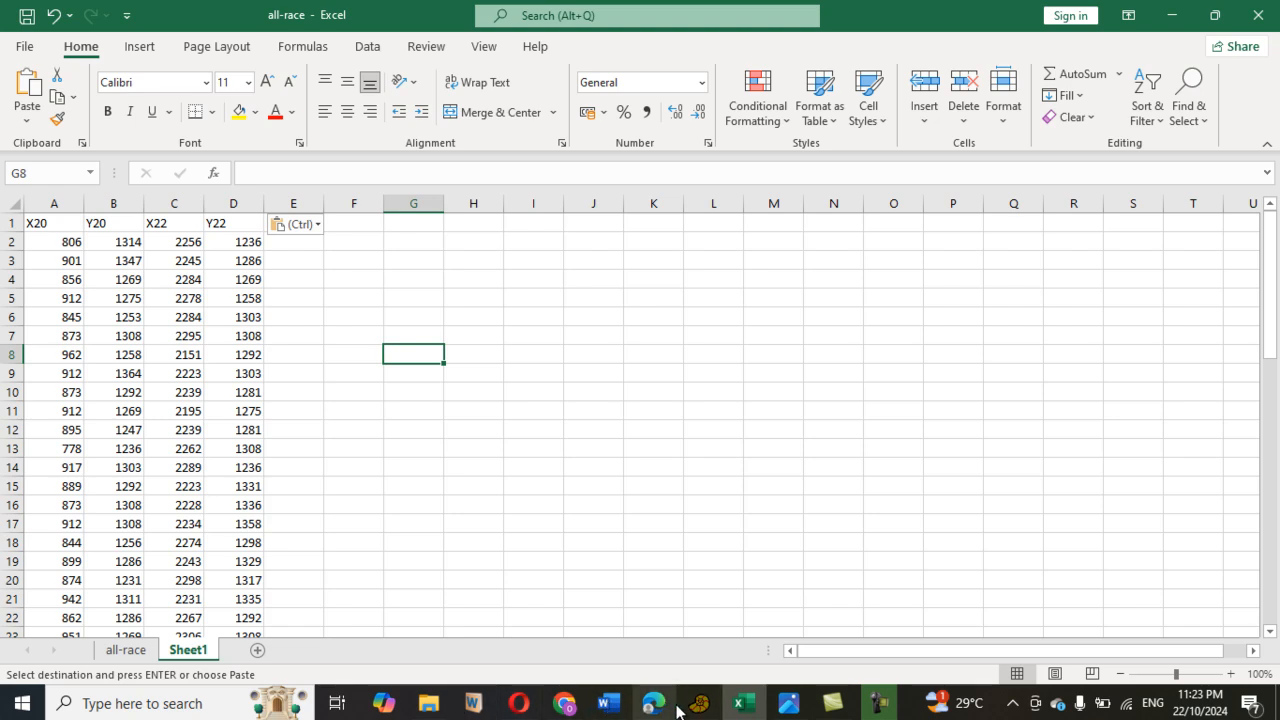
Examine the numbered landmark positions on the face photo in Photos, then return to the Excel workbook.
mouse_move(745, 710)
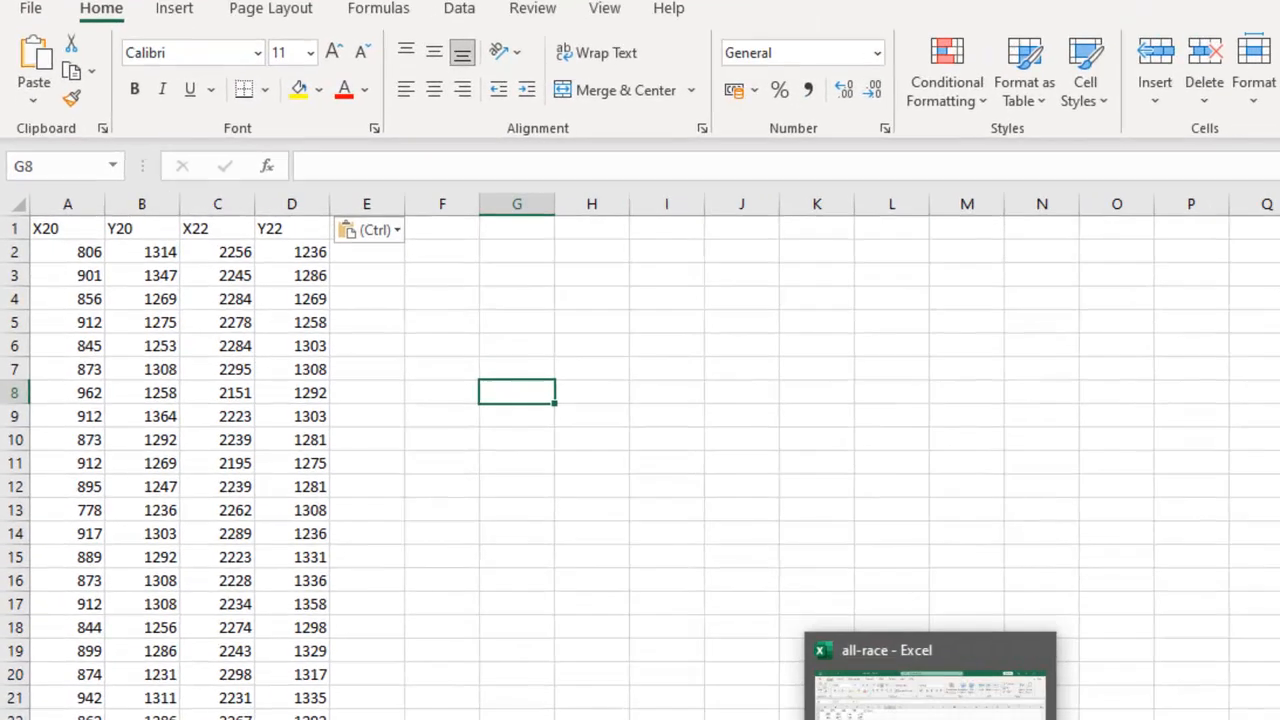
click(789, 703)
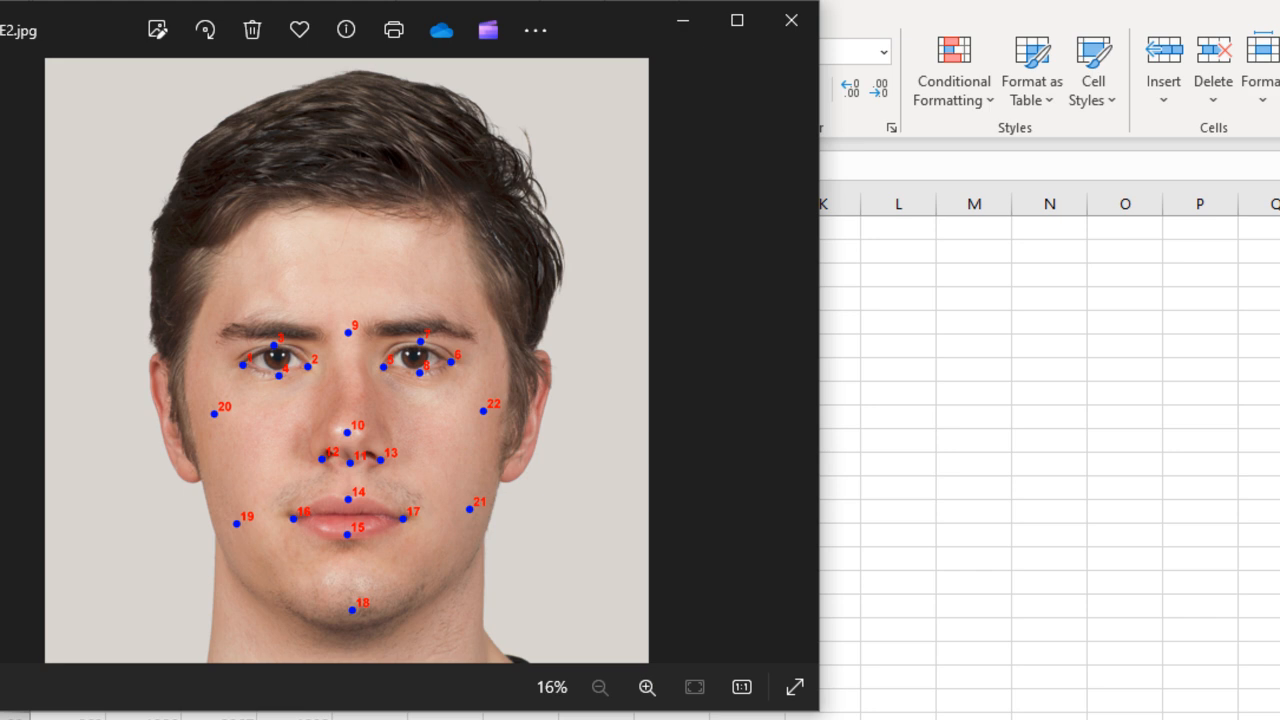
mouse_move(823, 715)
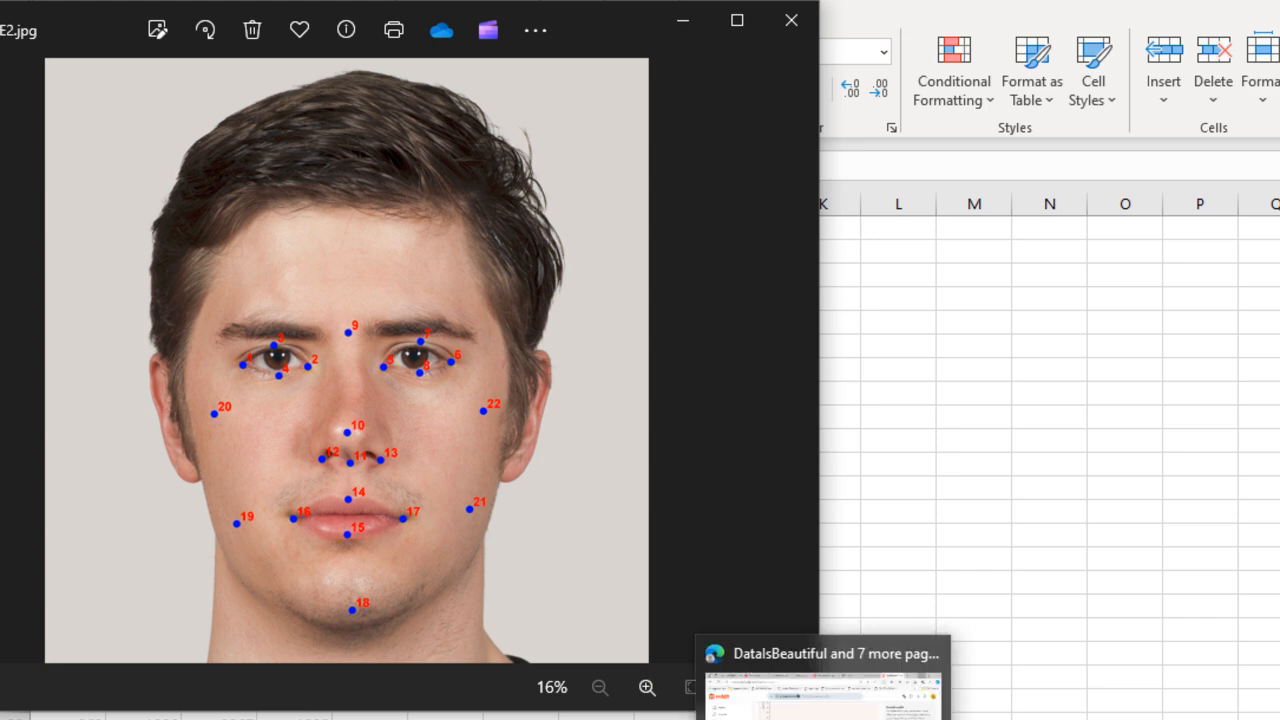
mouse_move(937, 715)
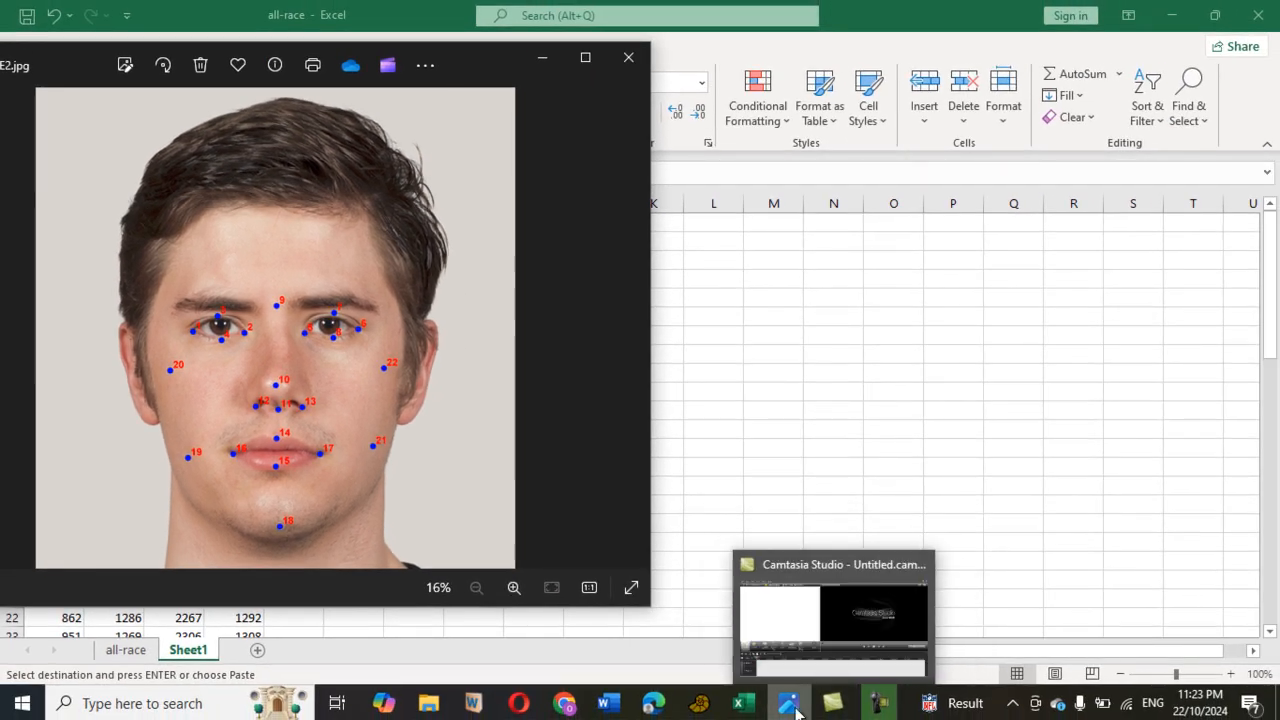
click(790, 705)
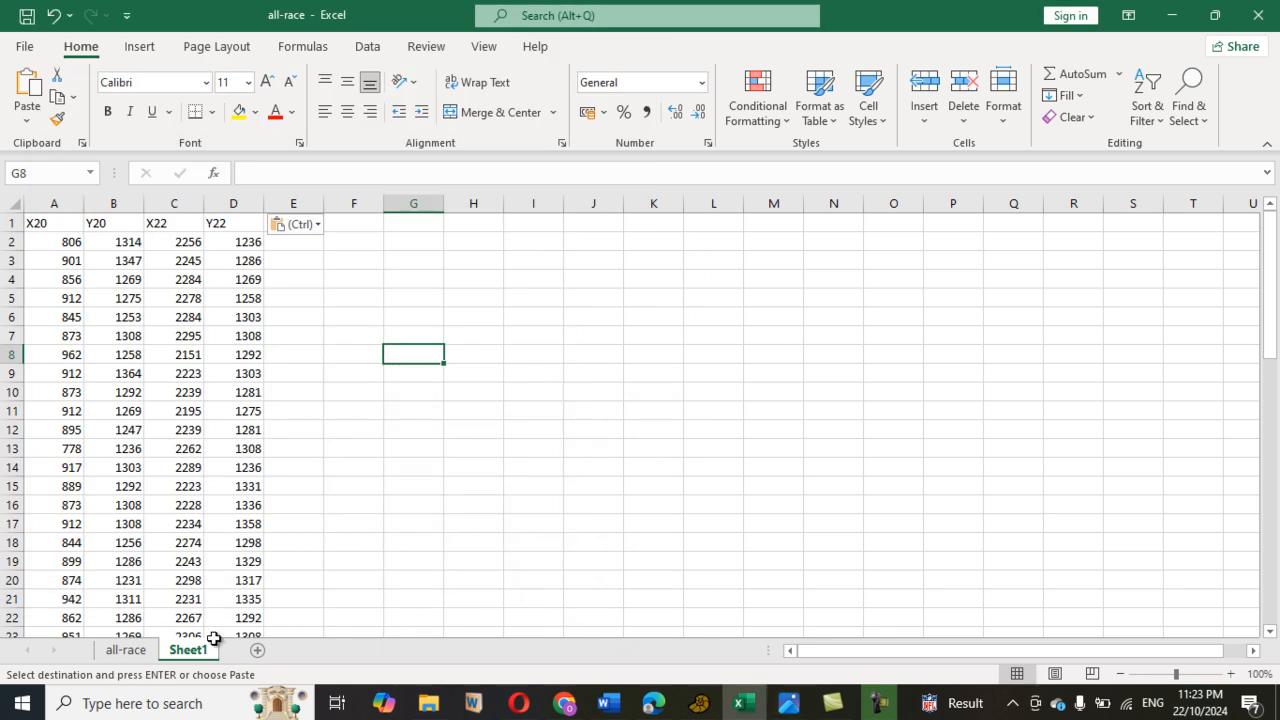
Copy the X19, Y19, X20 and Y20 columns from all-race into Sheet1 starting at E1, and select the pasted columns.
click(127, 650)
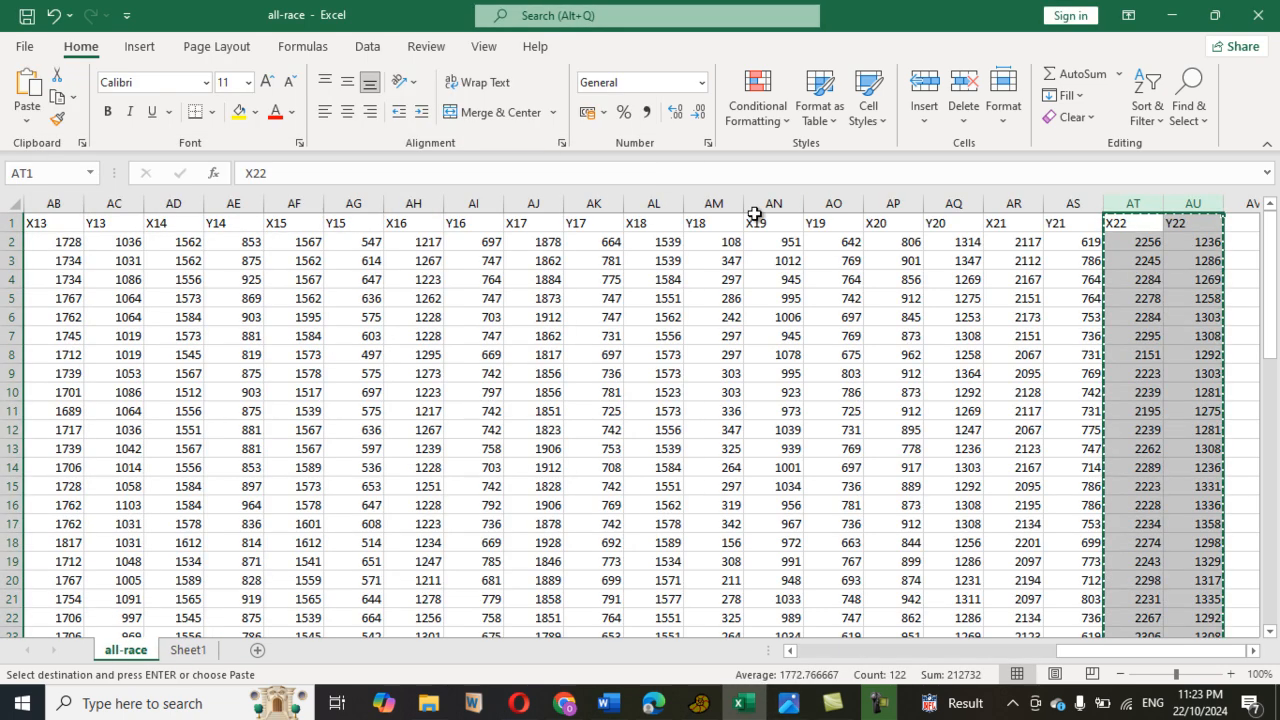
drag(755, 213, 948, 214)
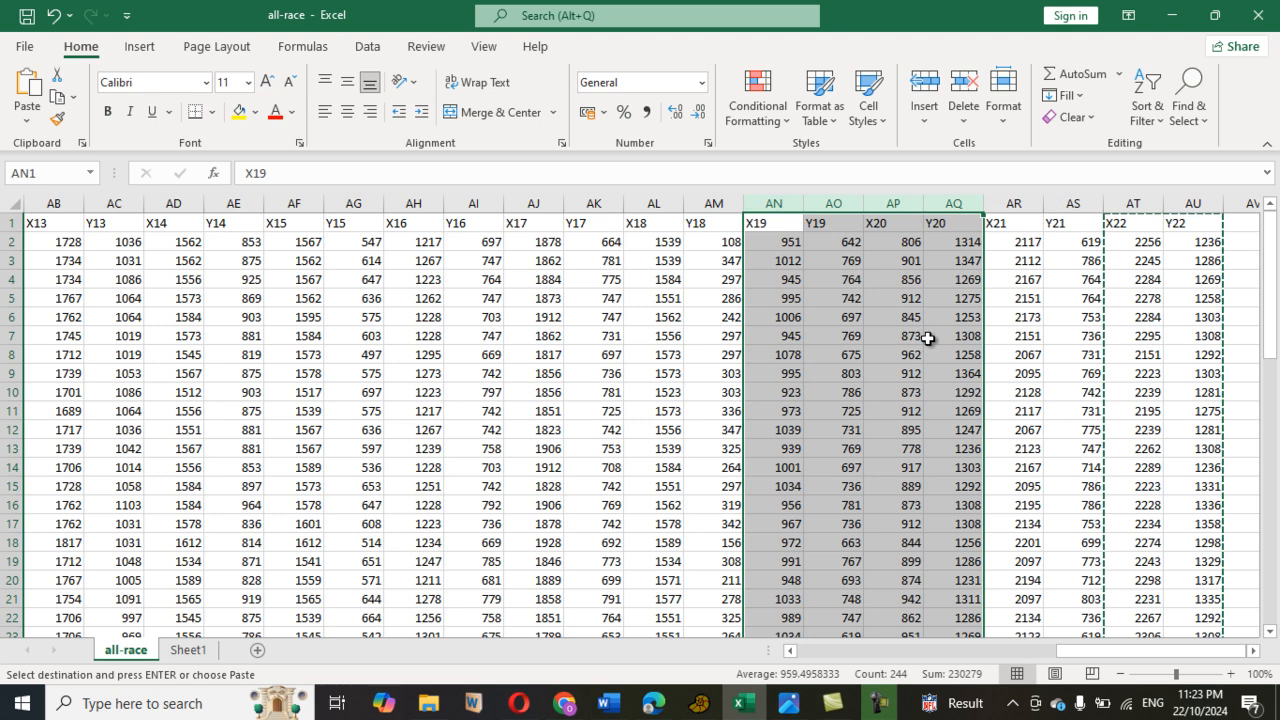
key(ctrl+c)
click(186, 650)
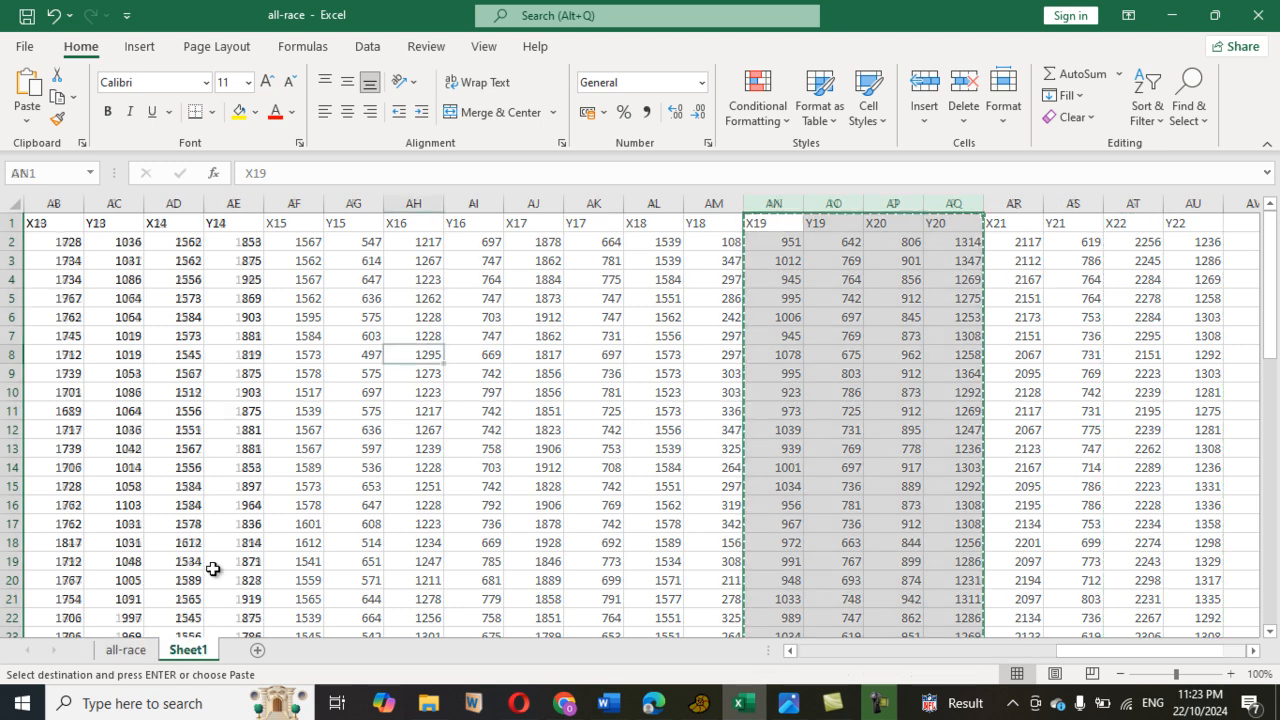
click(288, 224)
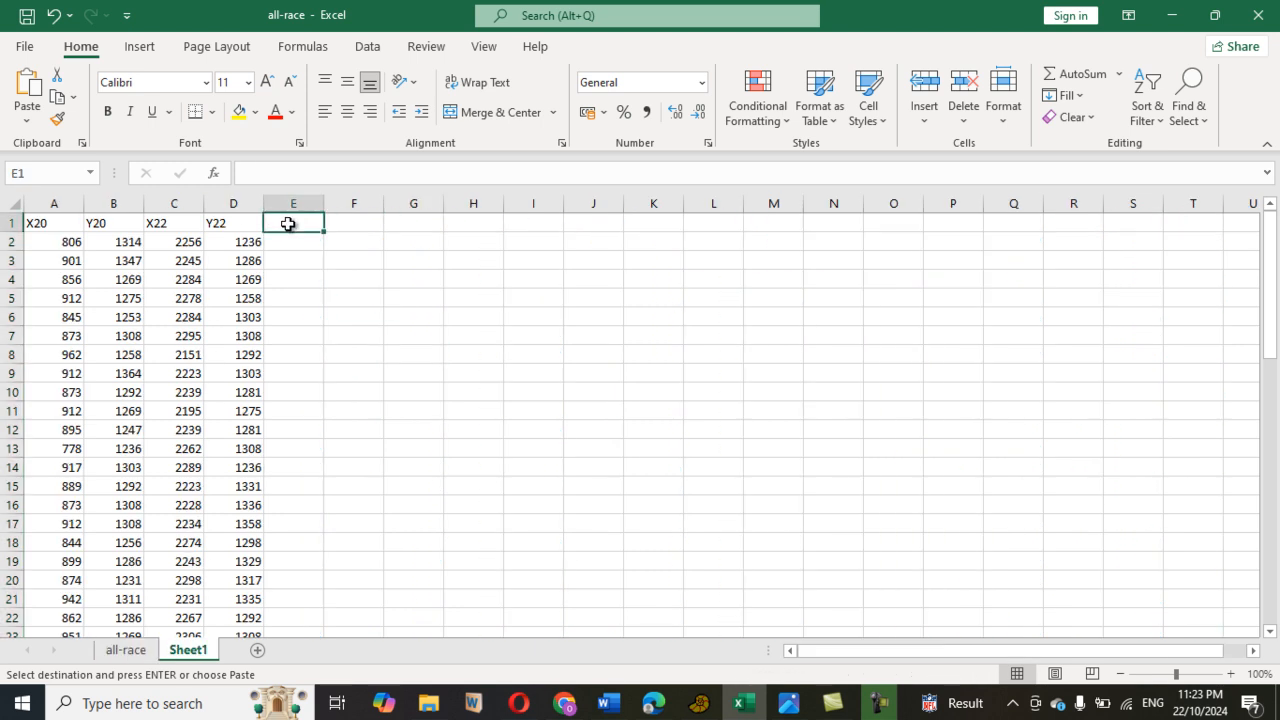
key(ctrl+v)
click(837, 315)
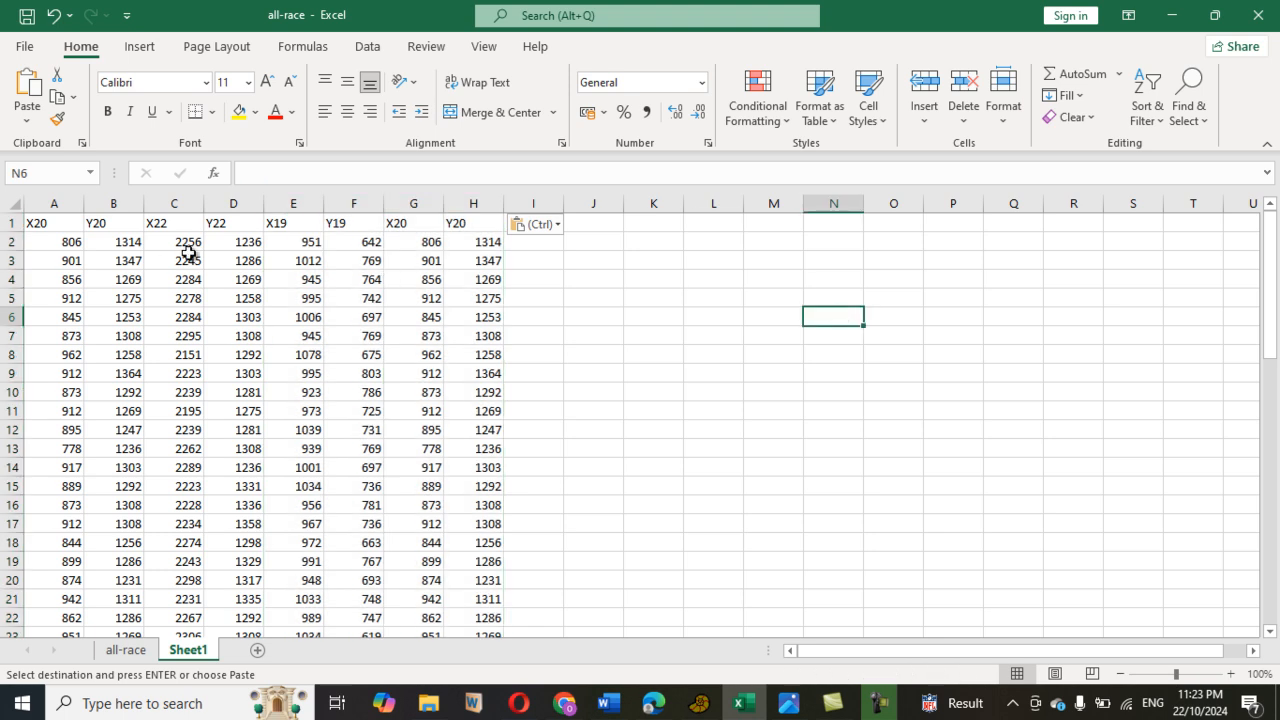
click(58, 203)
drag(60, 205, 474, 204)
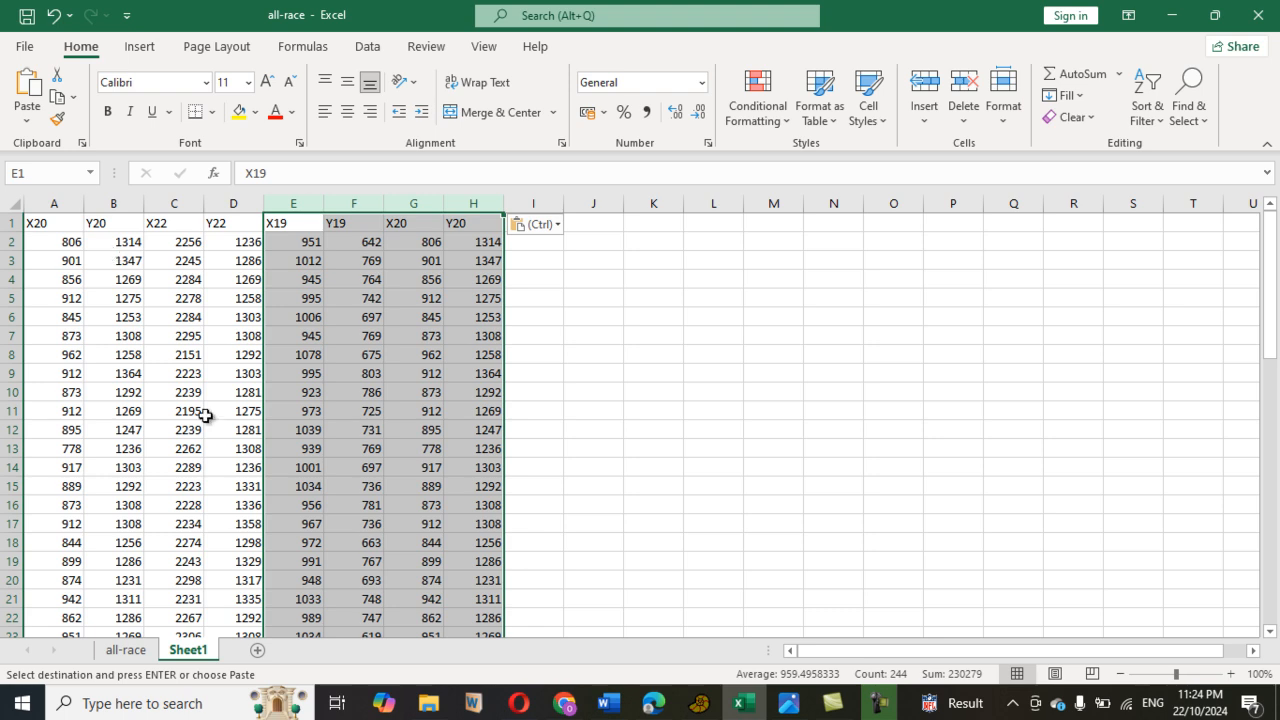
Copy the ID, Race and Sex columns from the all-race sheet into columns A to C of another new sheet.
click(125, 652)
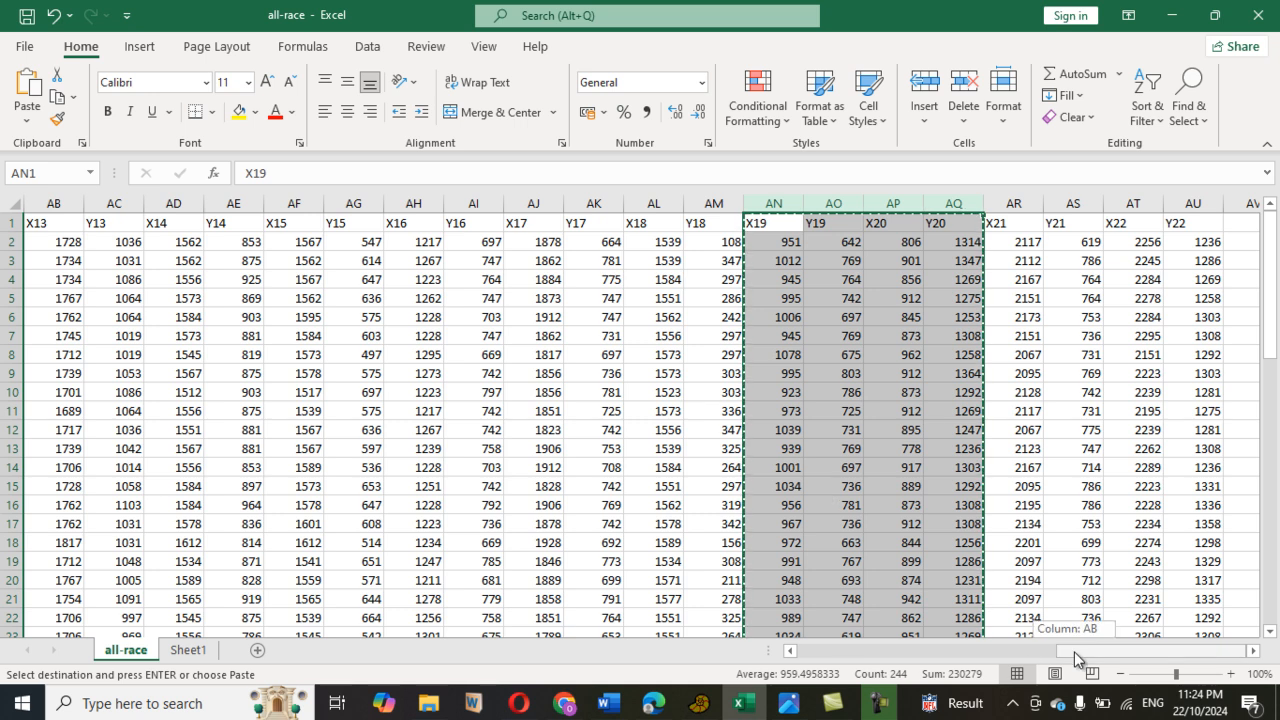
drag(1150, 651, 850, 651)
click(333, 447)
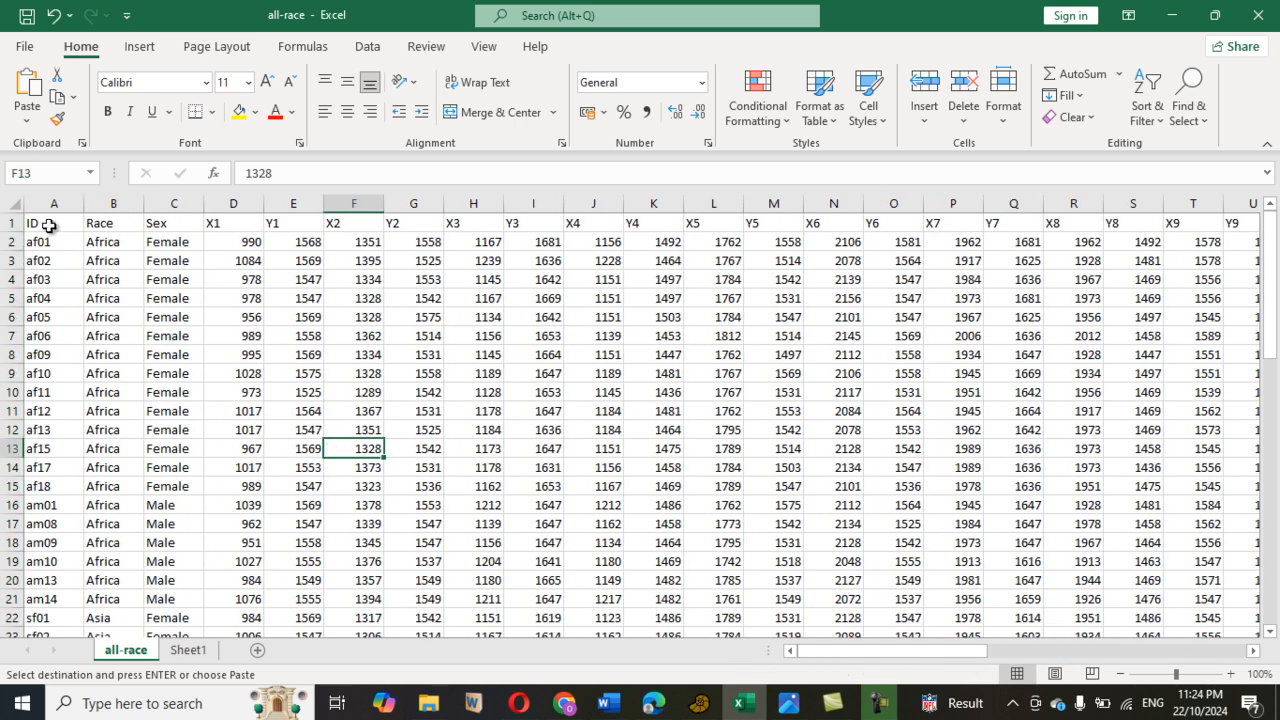
drag(46, 204, 185, 215)
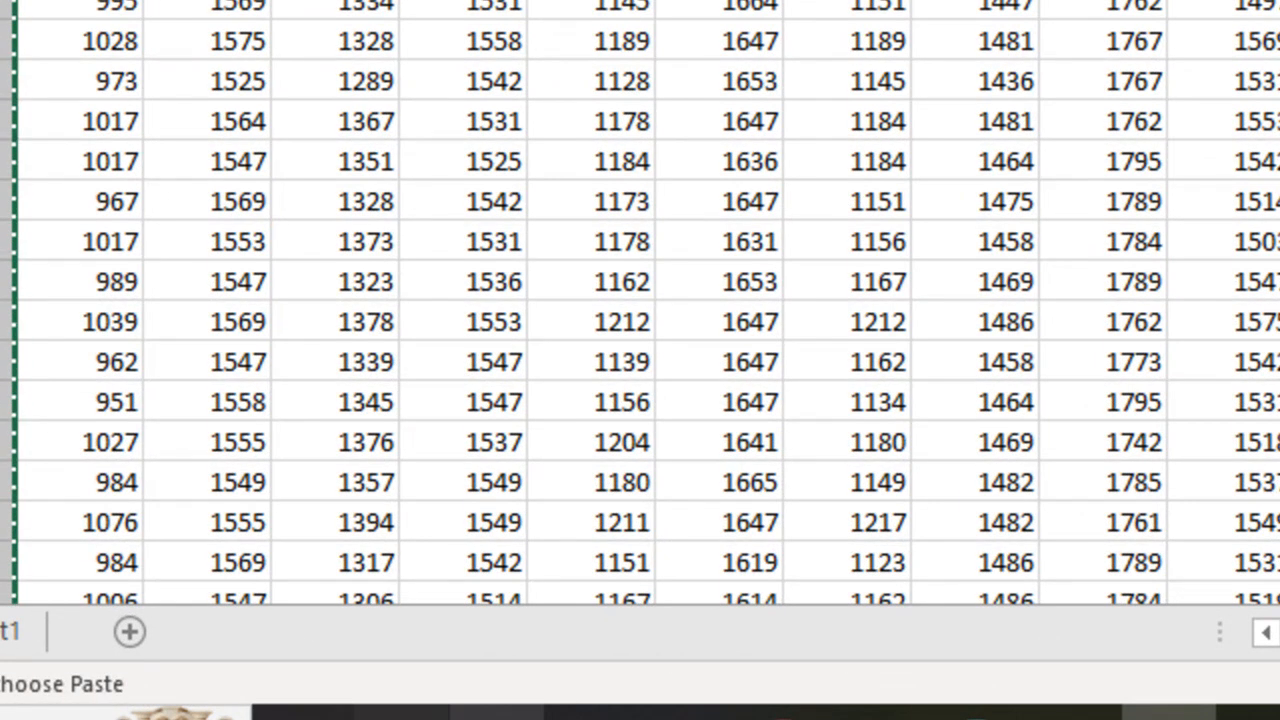
click(129, 631)
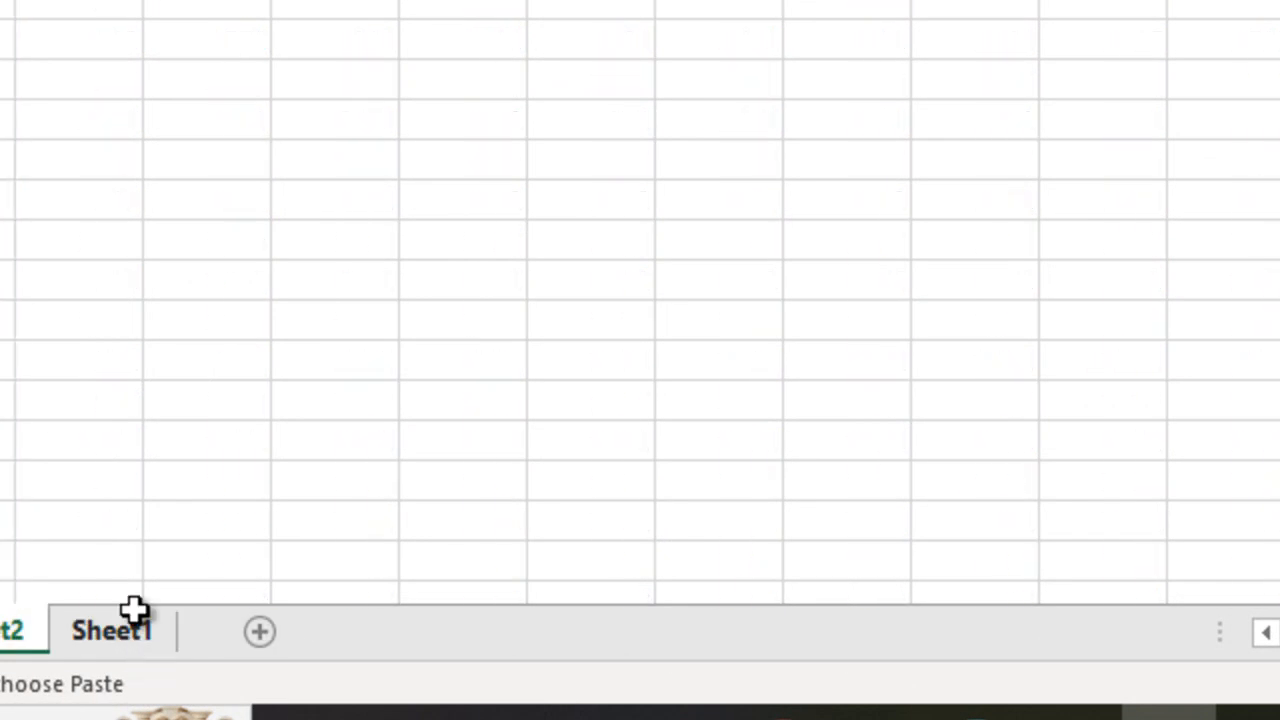
click(477, 145)
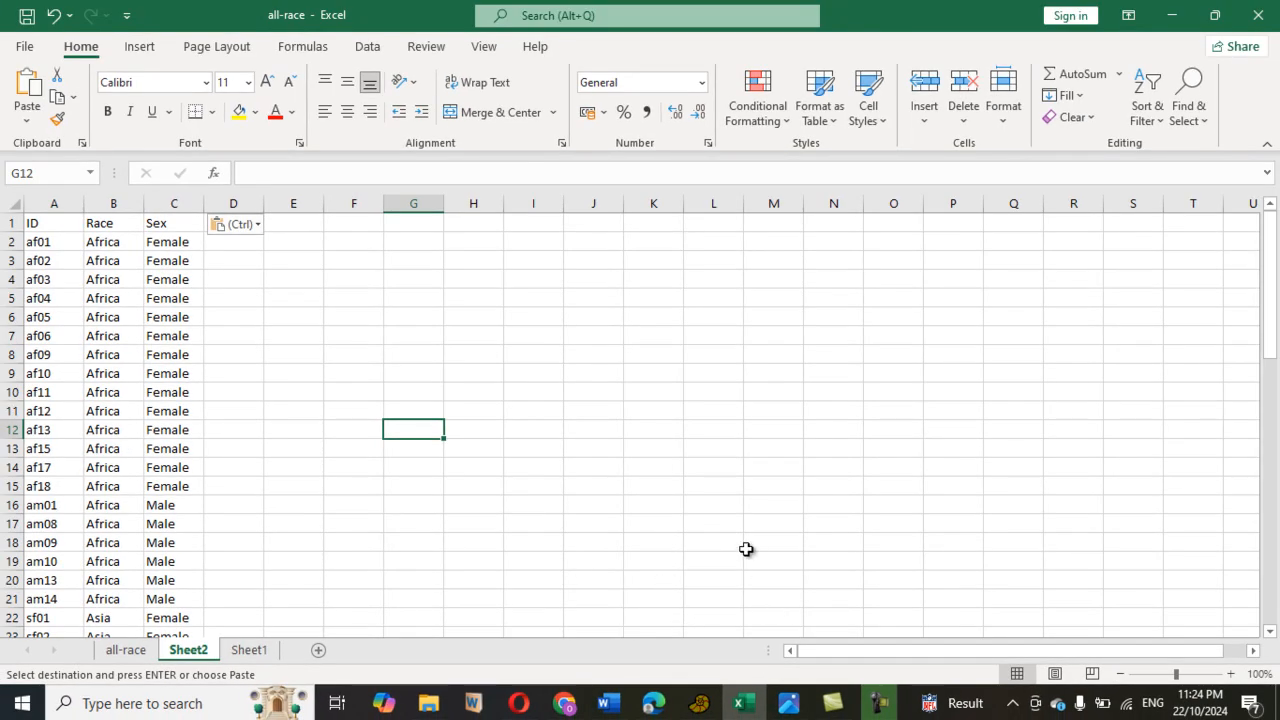
key(Escape)
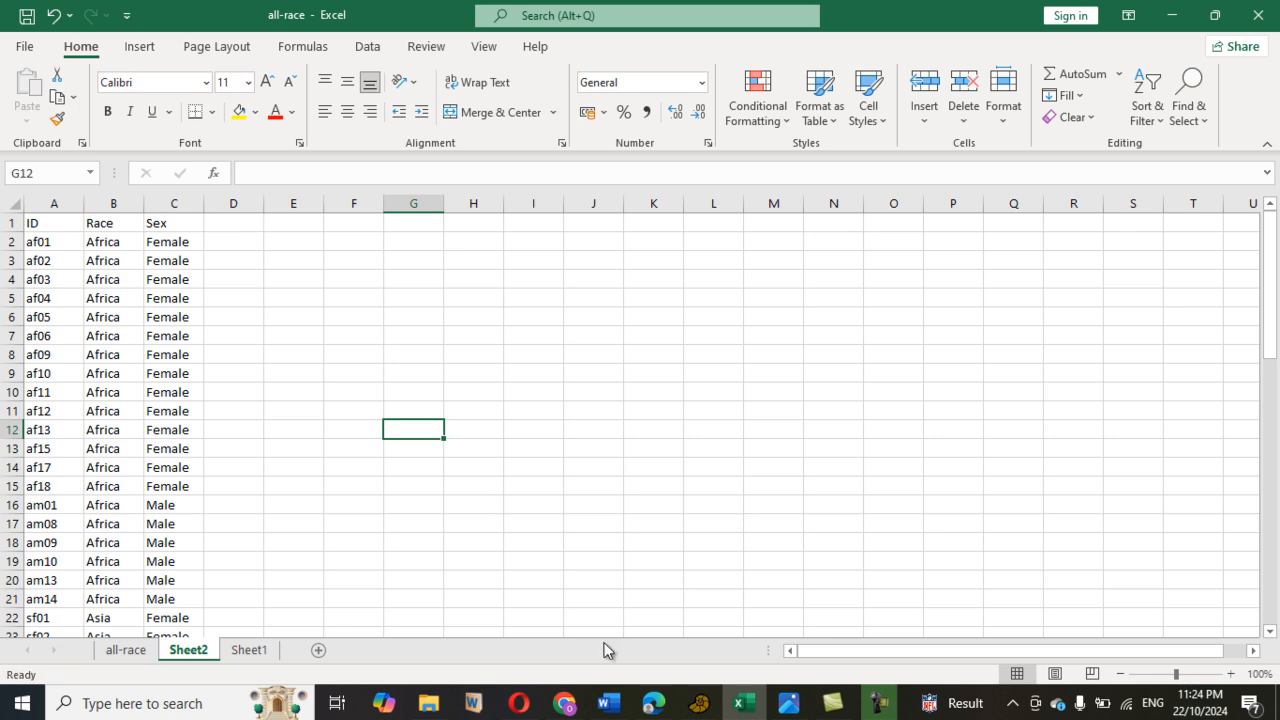
Delete the Sex column from Sheet2, keeping the ID and Race columns.
click(168, 205)
right_click(168, 205)
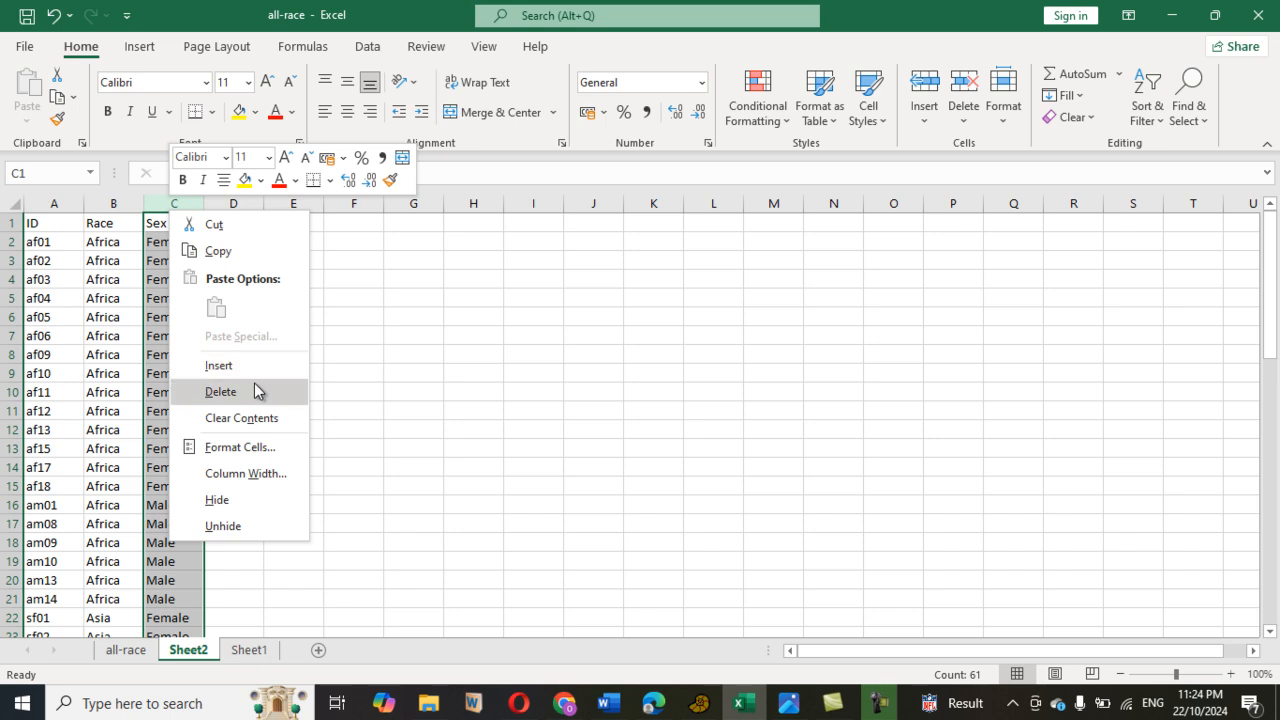
click(222, 391)
click(450, 372)
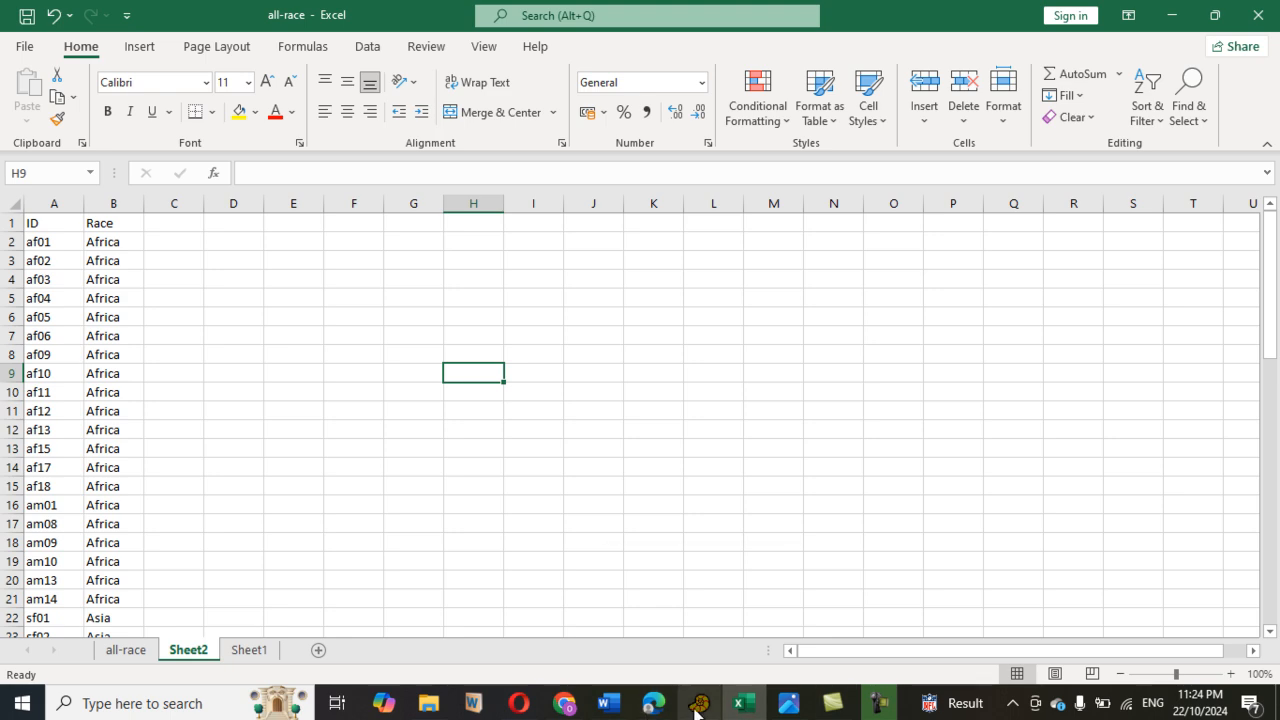
Copy the X20, Y20, X22 and Y22 columns (A to D) from Sheet1.
mouse_move(698, 708)
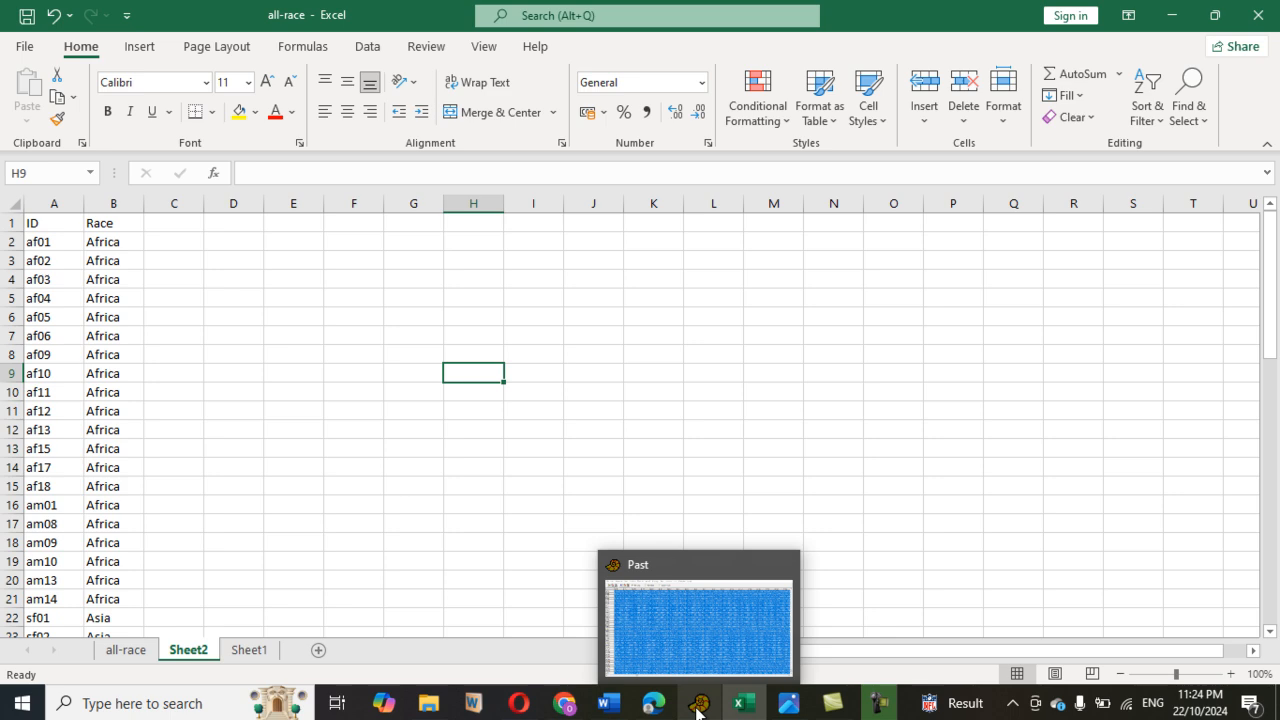
mouse_move(750, 710)
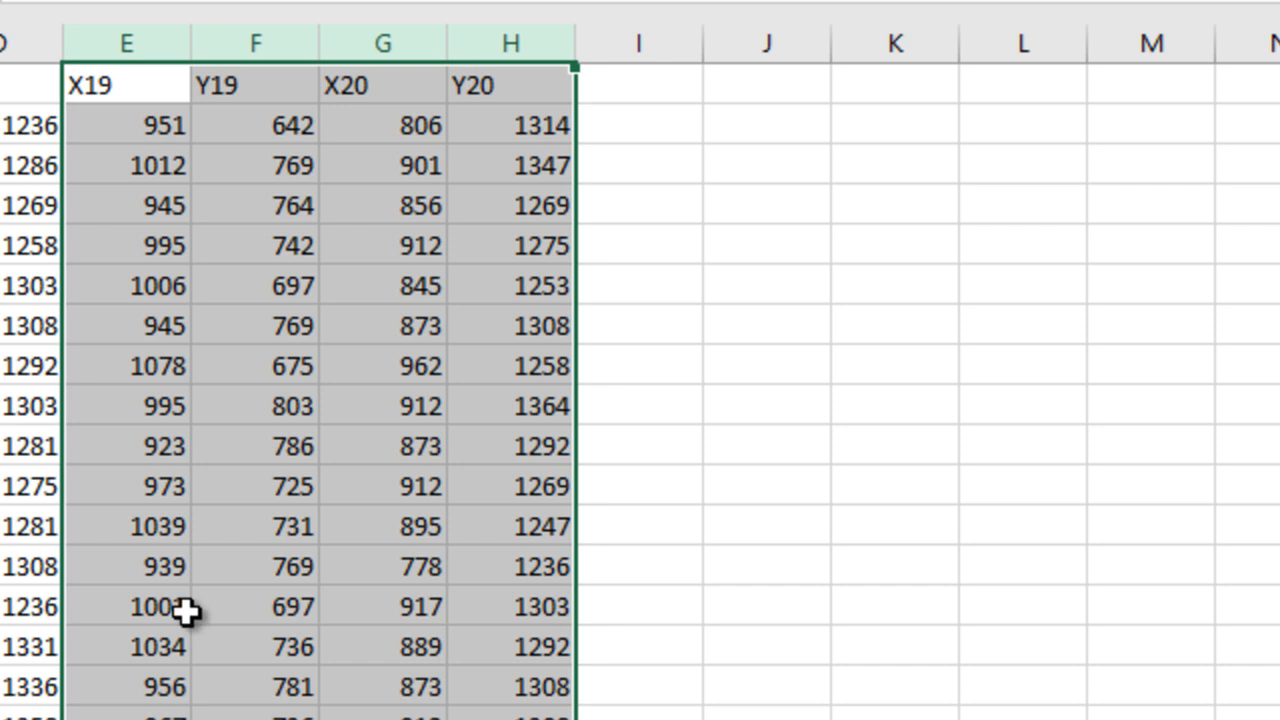
click(786, 362)
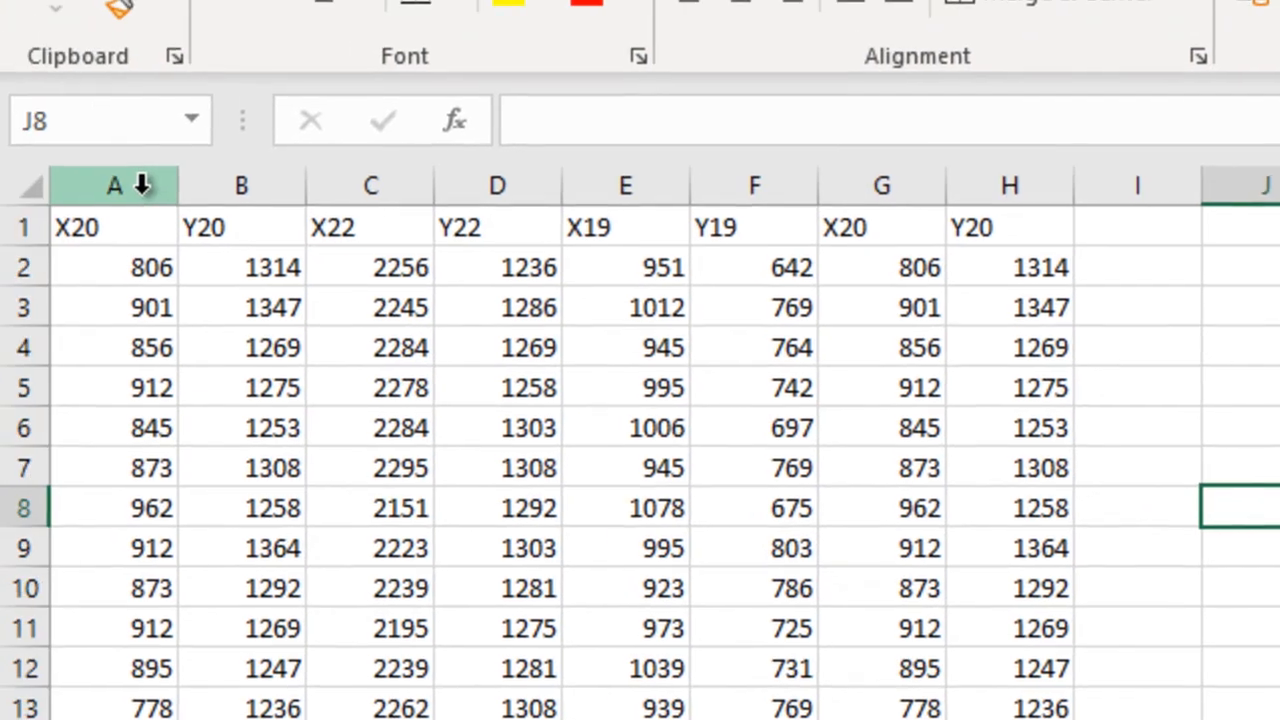
drag(136, 189, 455, 225)
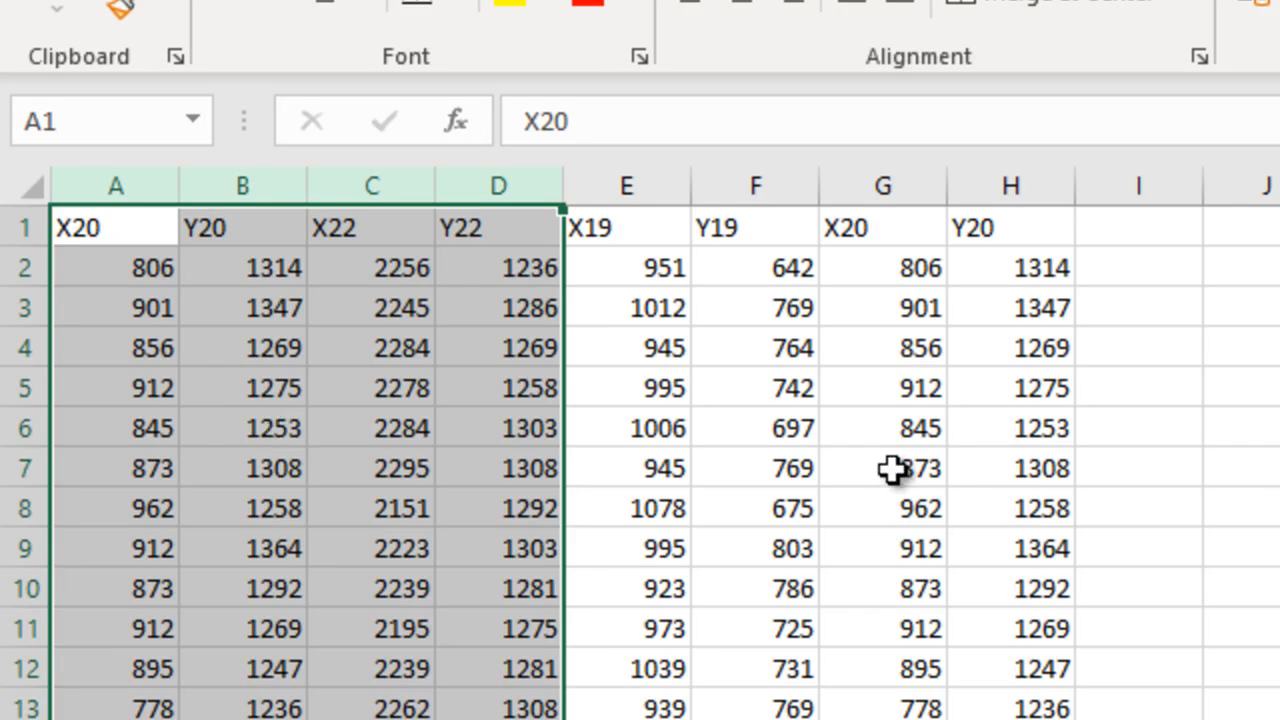
key(ctrl+c)
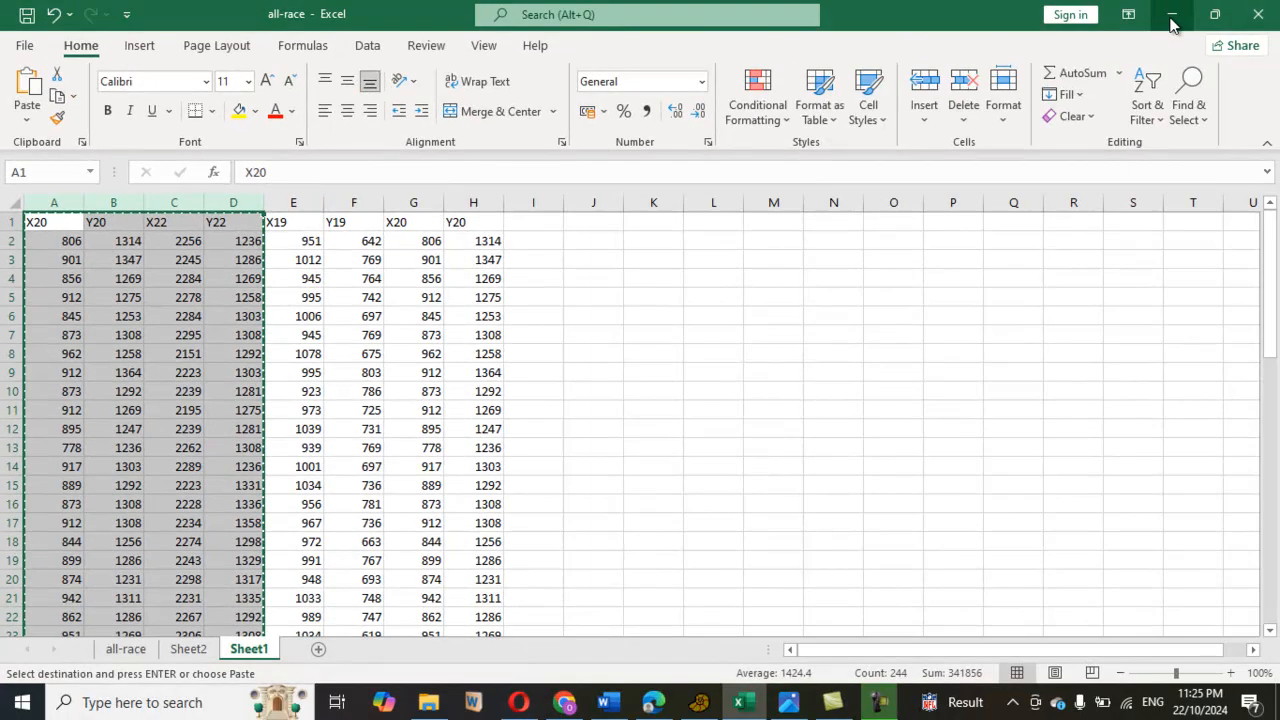
Switch to PAST and start a new empty spreadsheet, discarding the unsaved ALL-RACE.TPS data.
click(1169, 17)
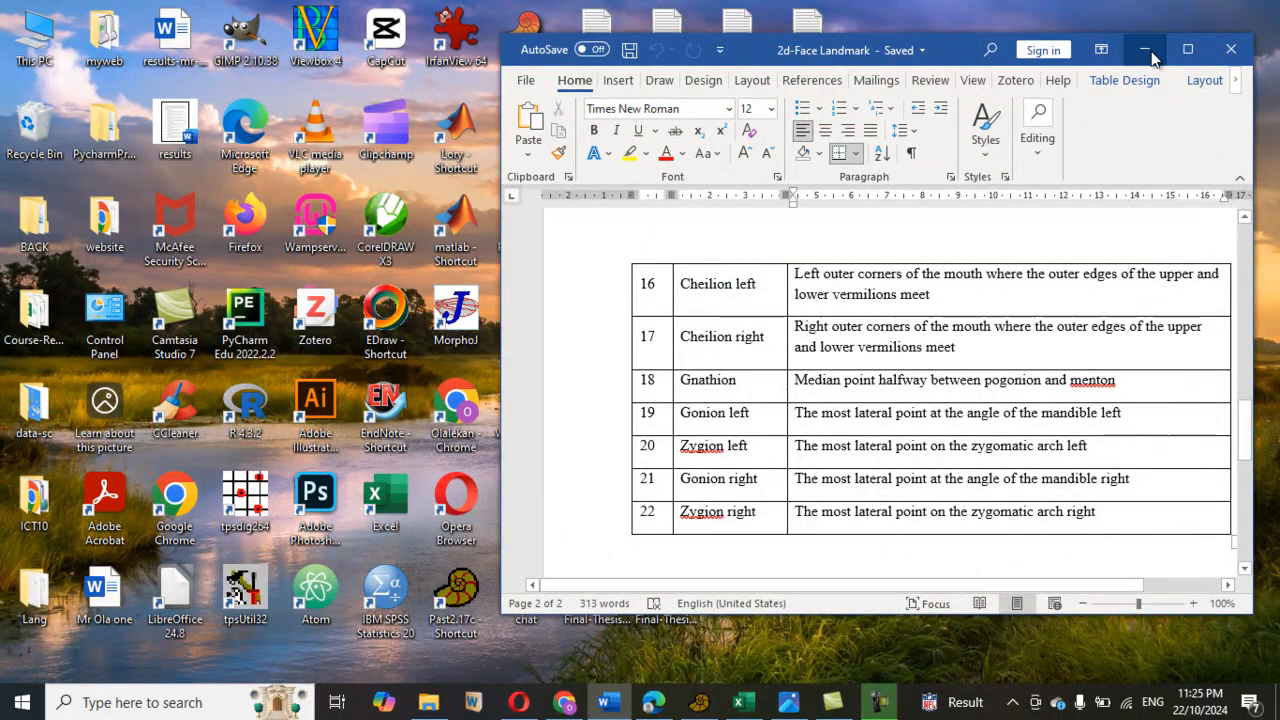
click(1146, 50)
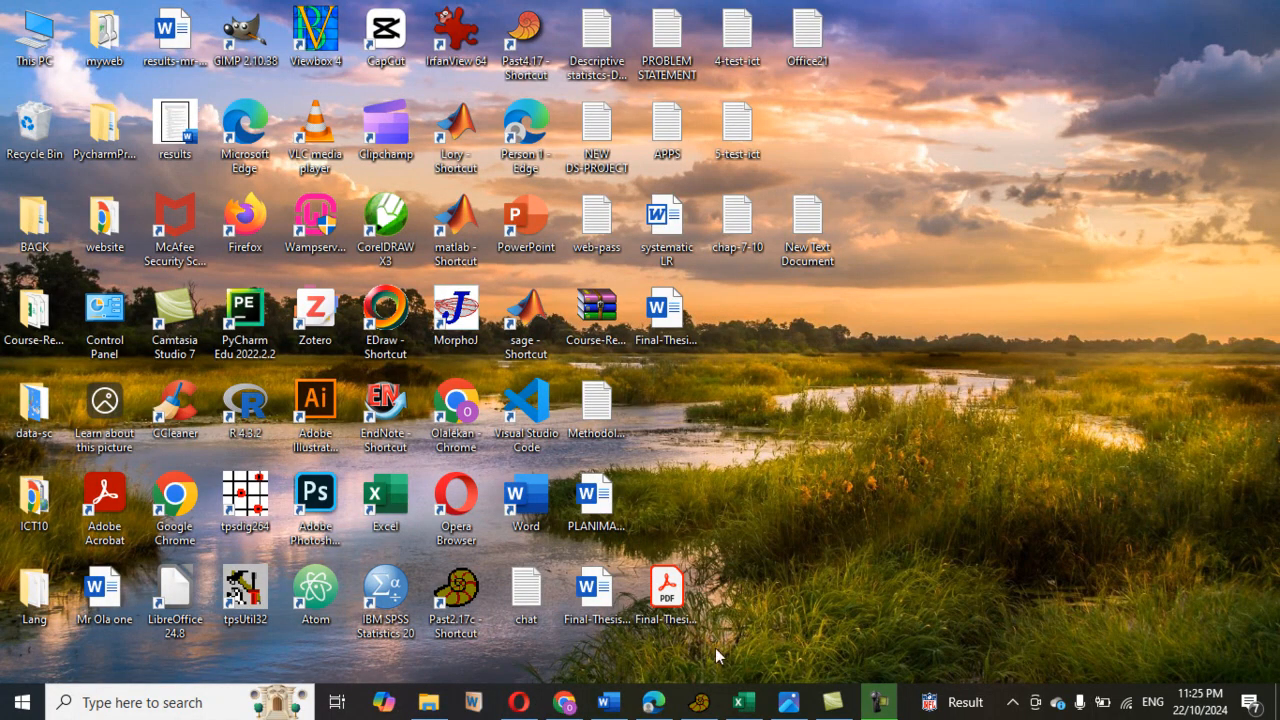
click(699, 702)
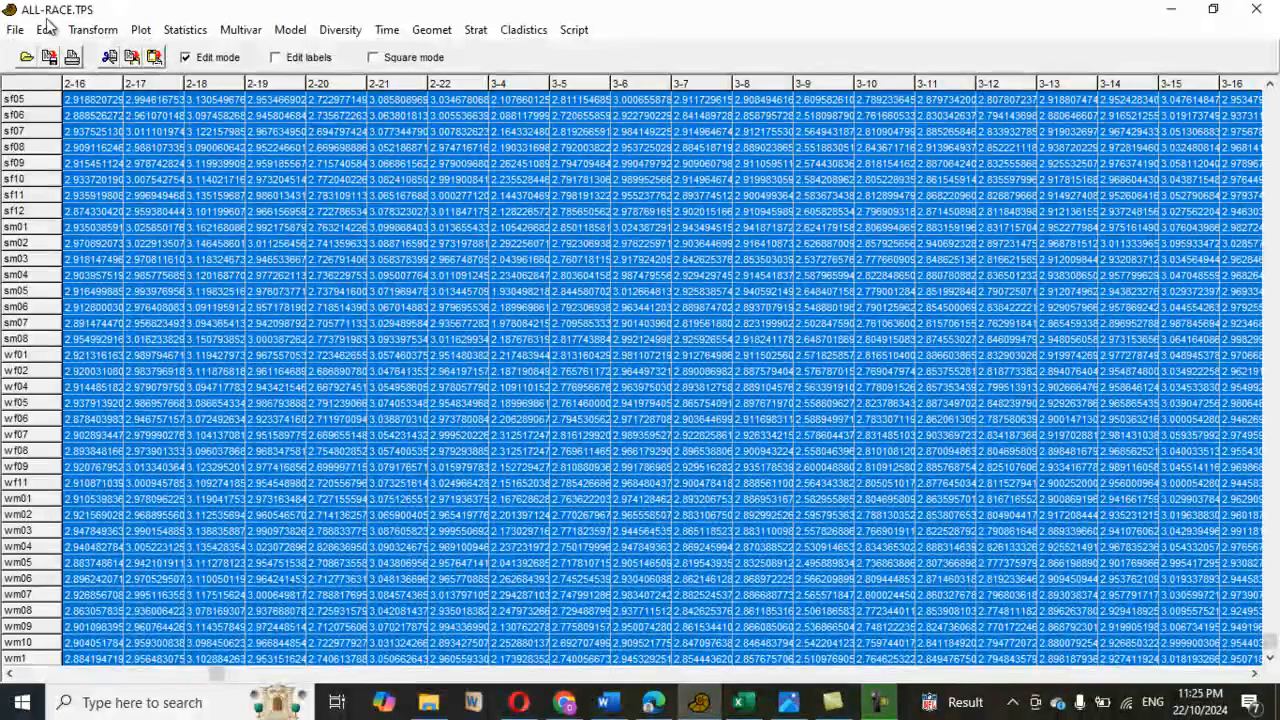
click(15, 29)
click(42, 48)
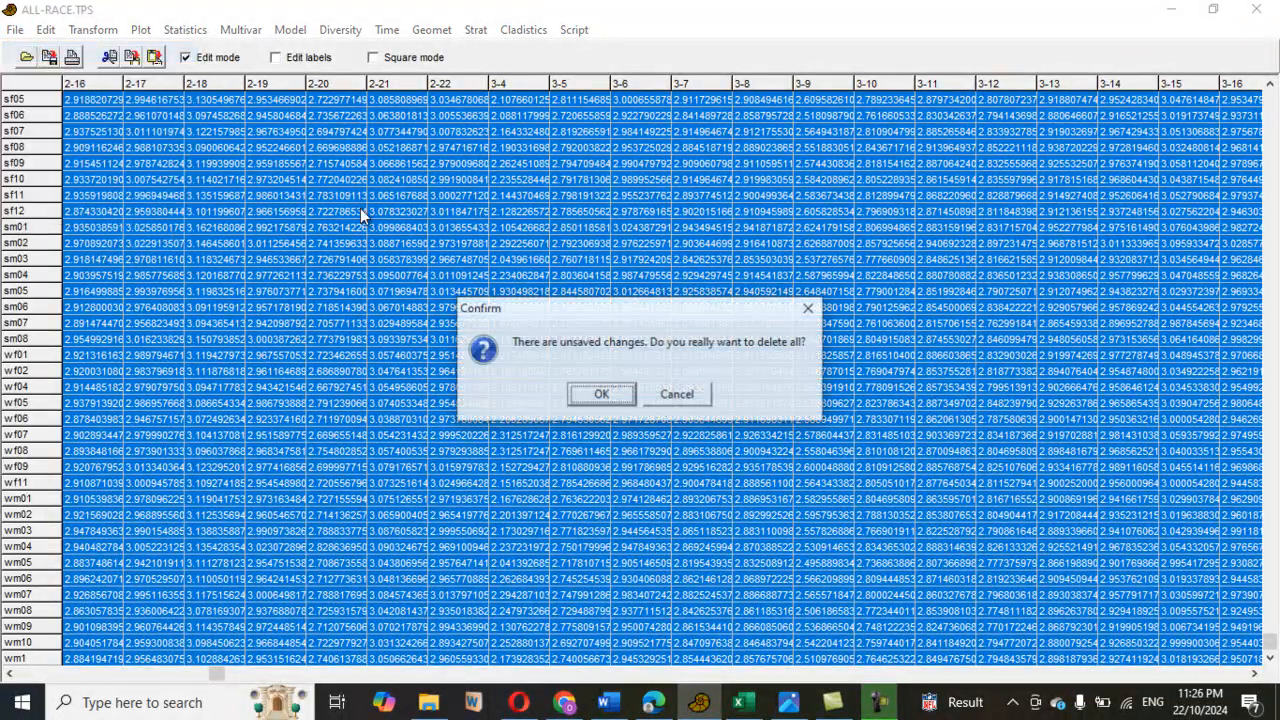
click(608, 395)
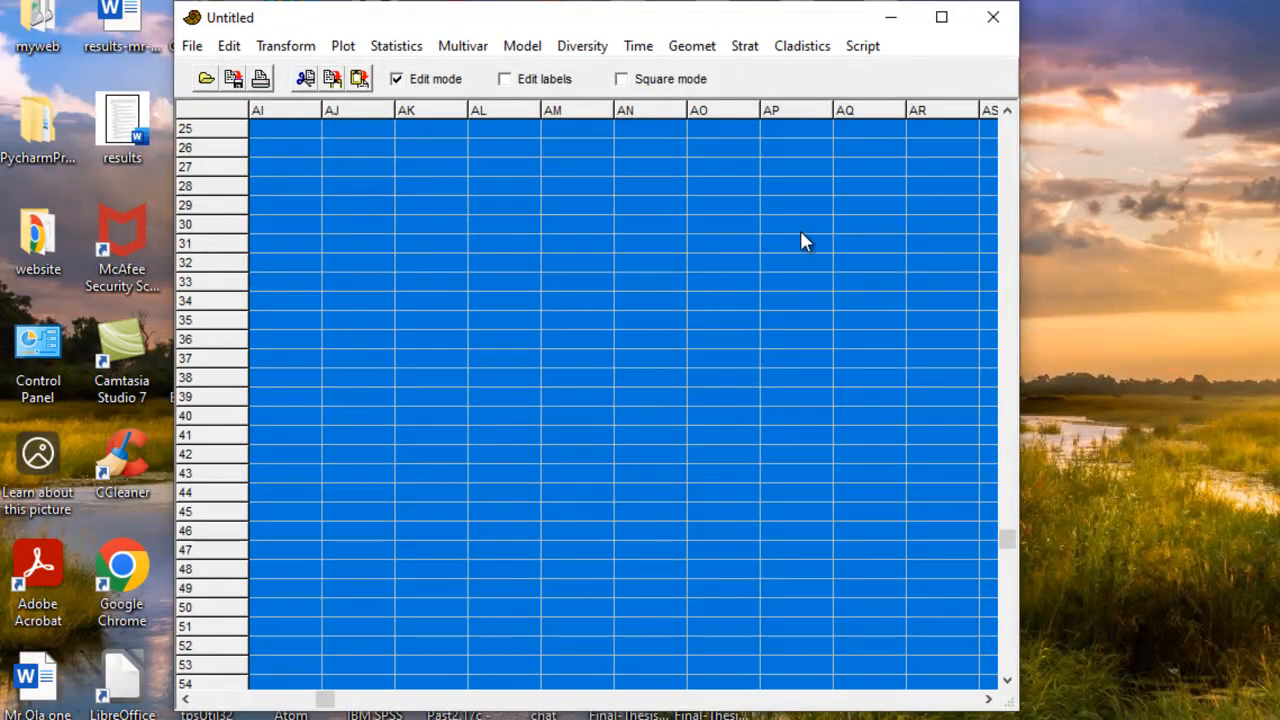
click(530, 221)
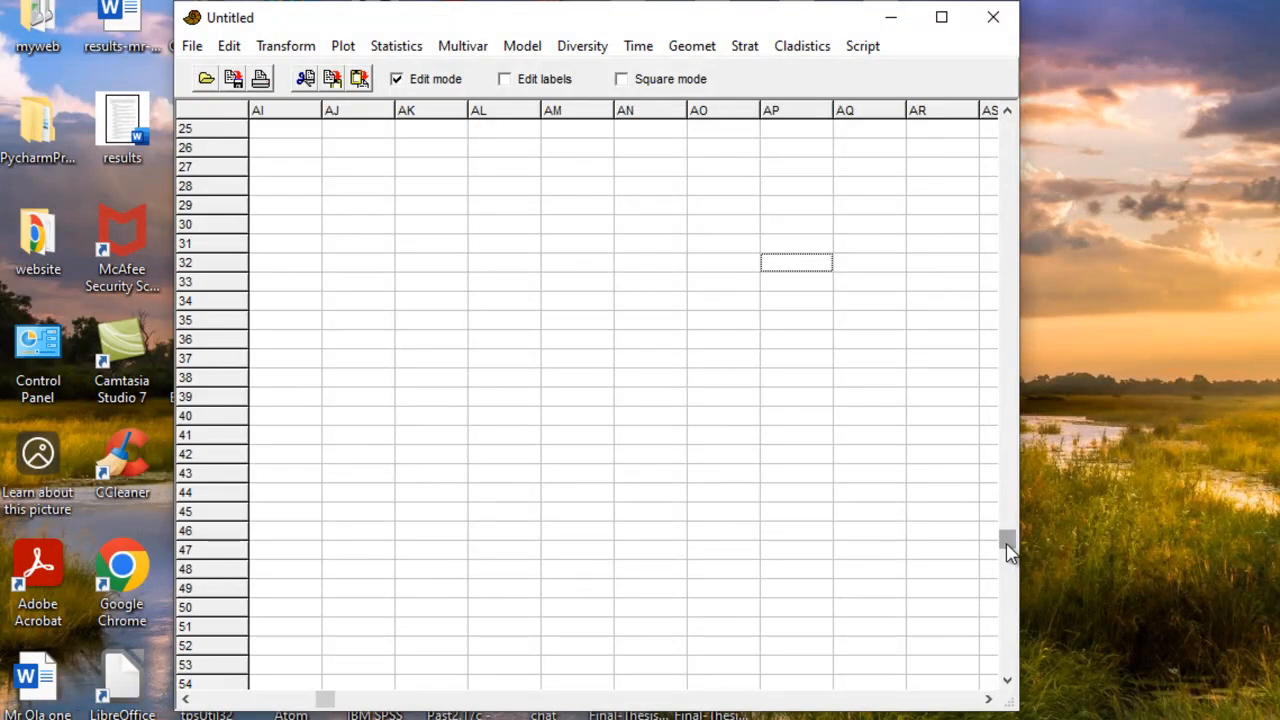
drag(1006, 548, 1006, 122)
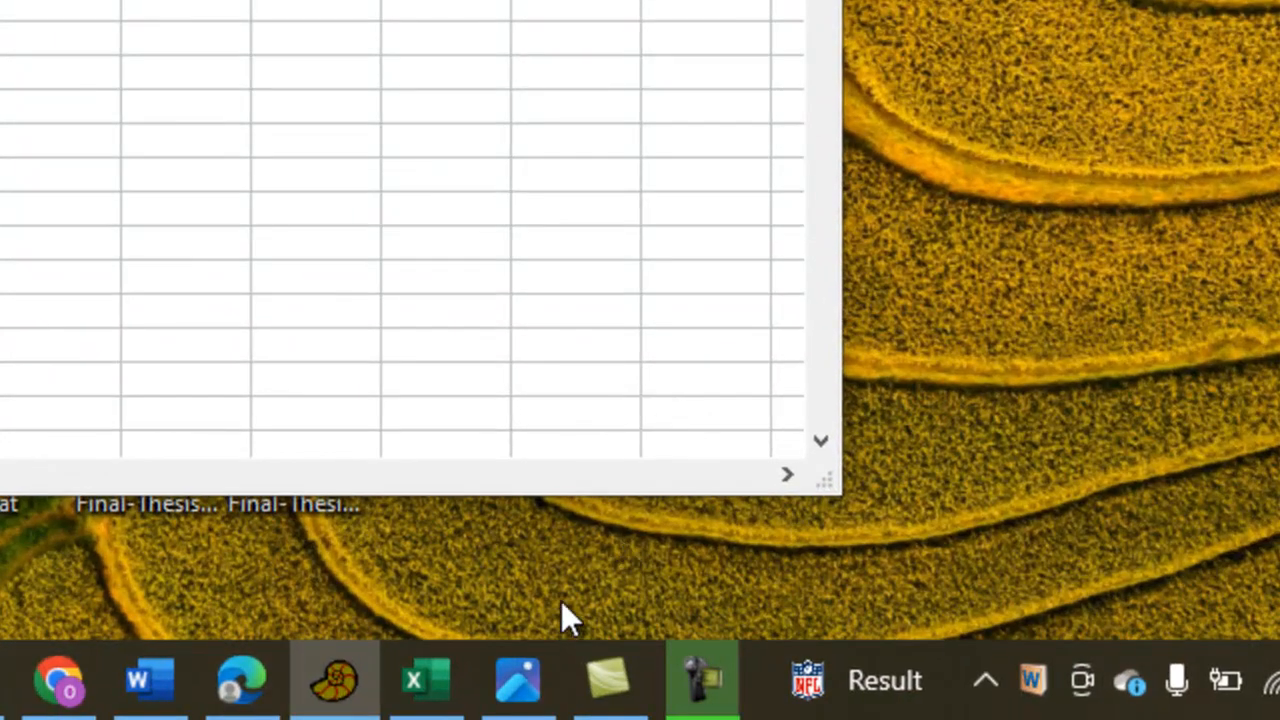
Paste the X20, Y20, X22 and Y22 columns with their labels starting at column A, and switch off Edit mode and Edit labels.
click(423, 680)
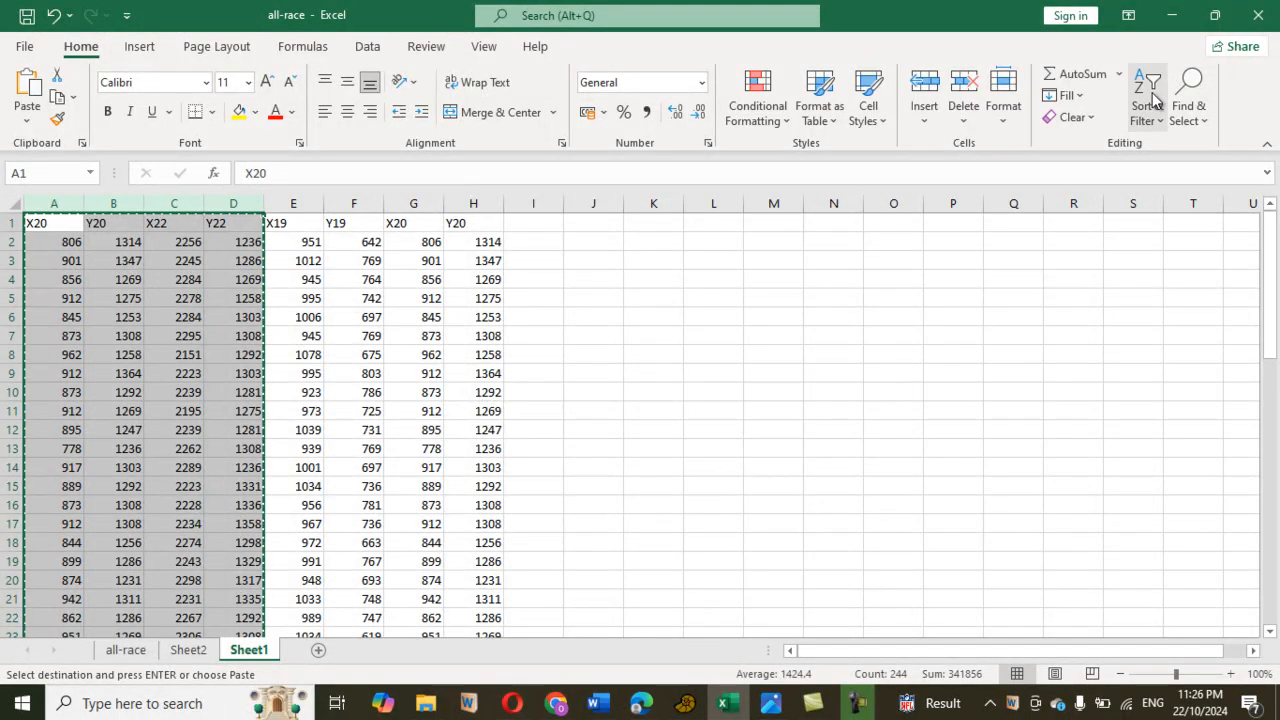
click(1171, 15)
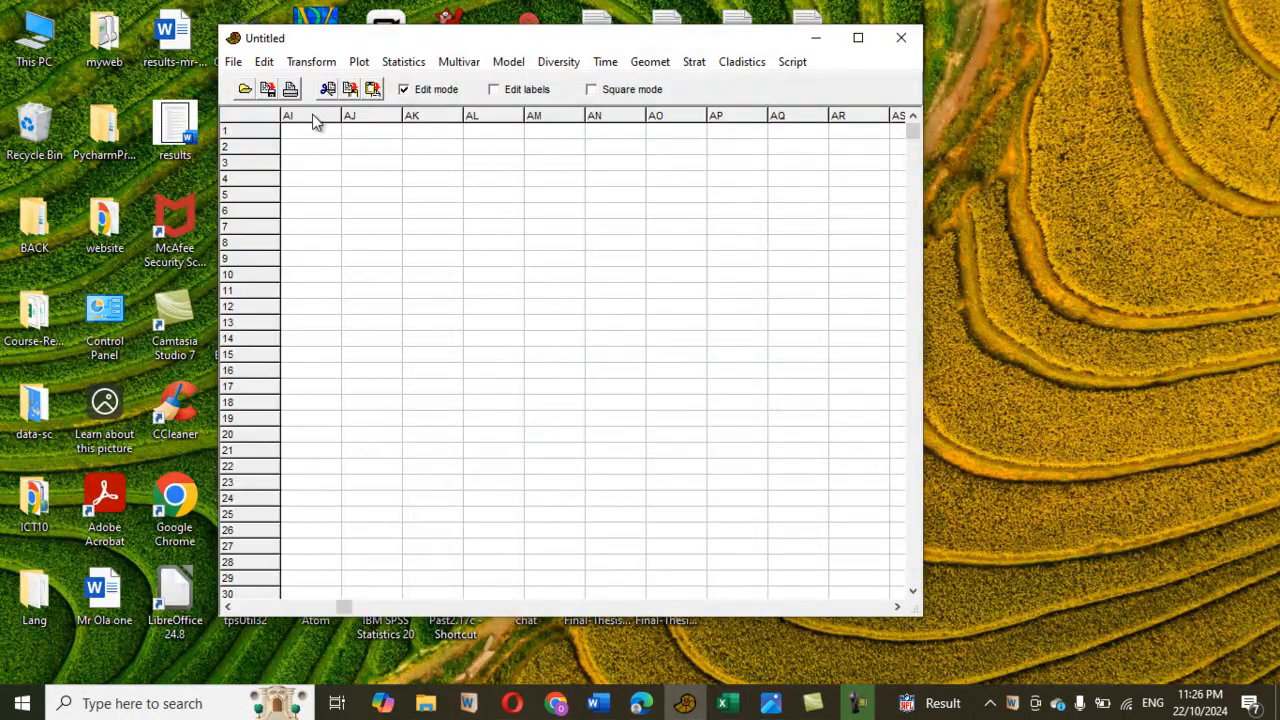
click(494, 90)
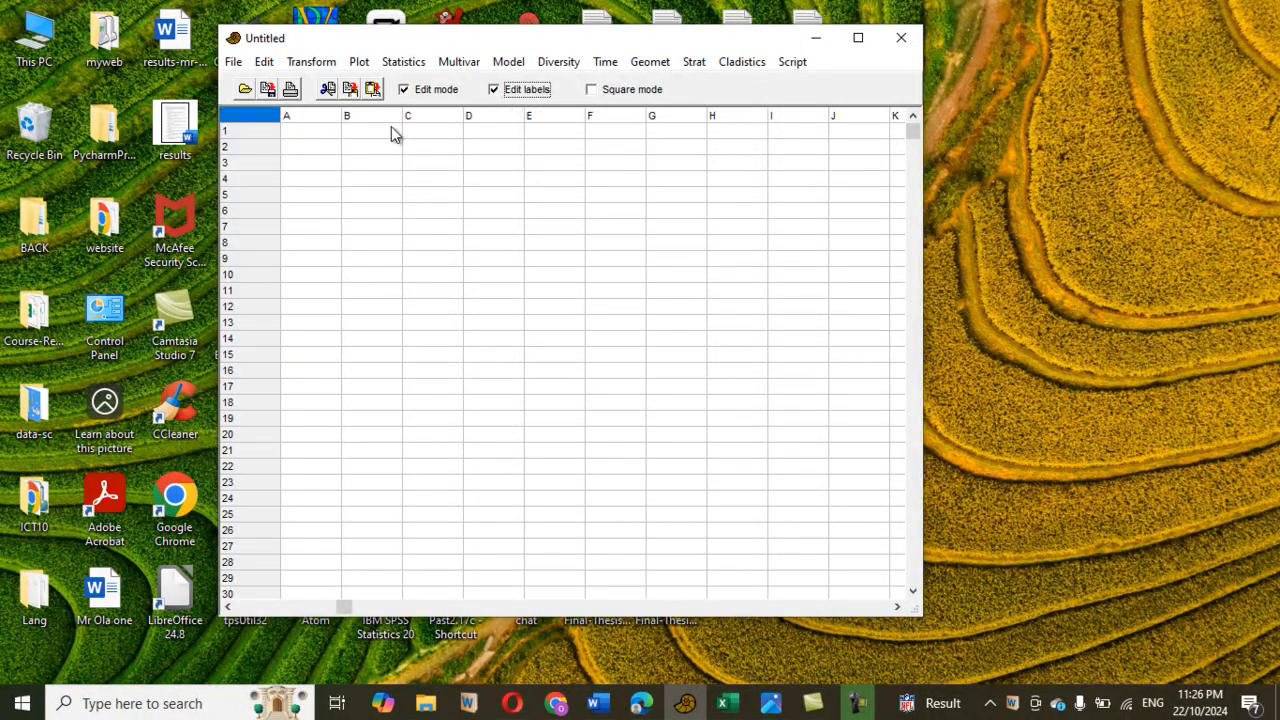
click(304, 116)
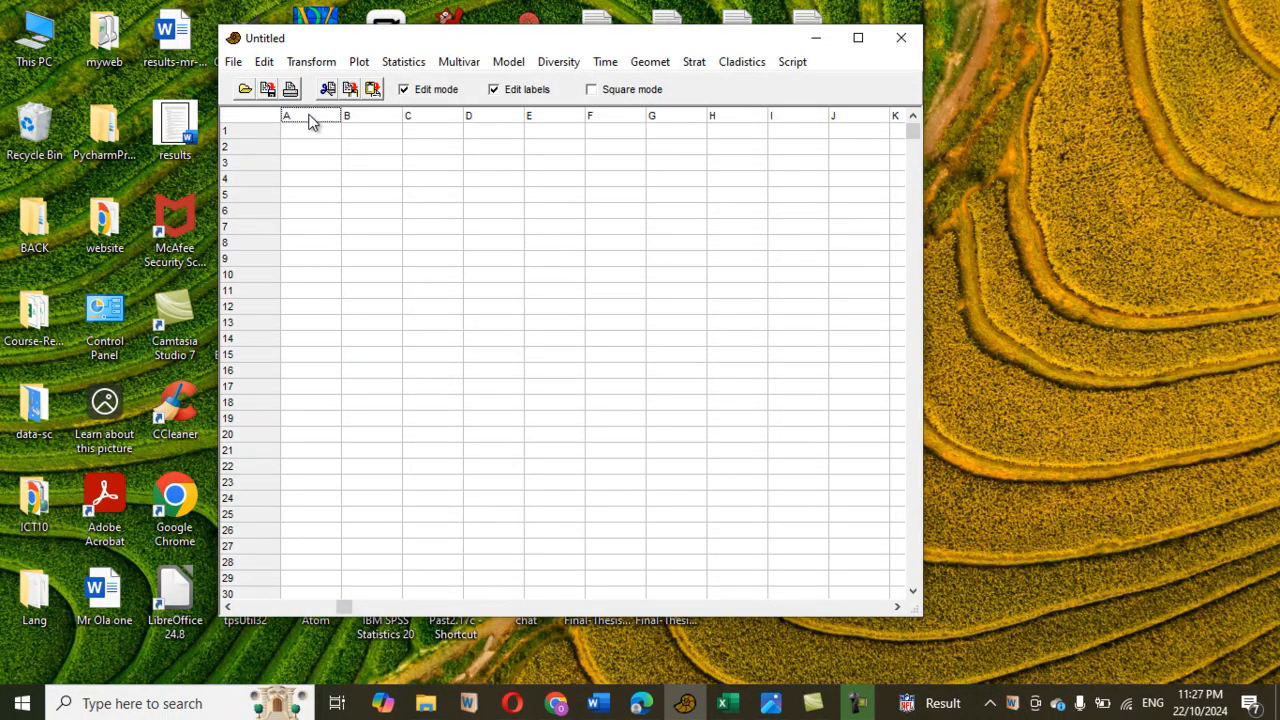
click(263, 62)
click(297, 165)
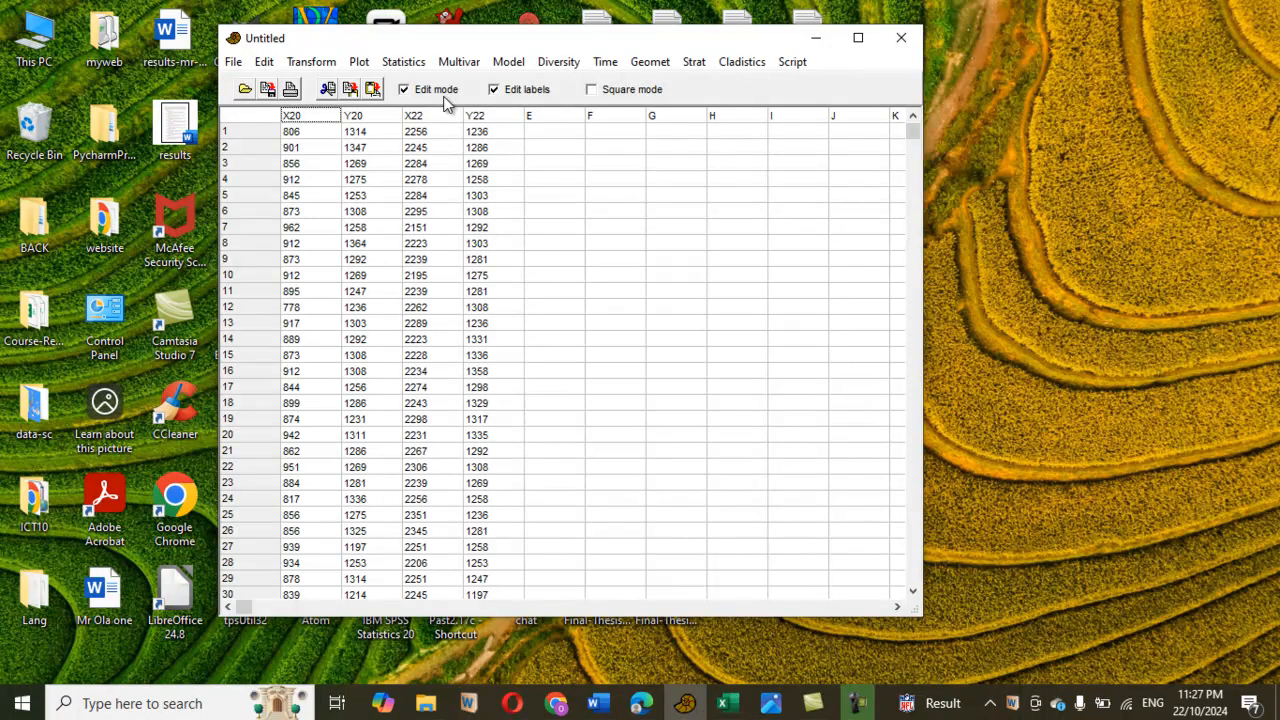
click(411, 89)
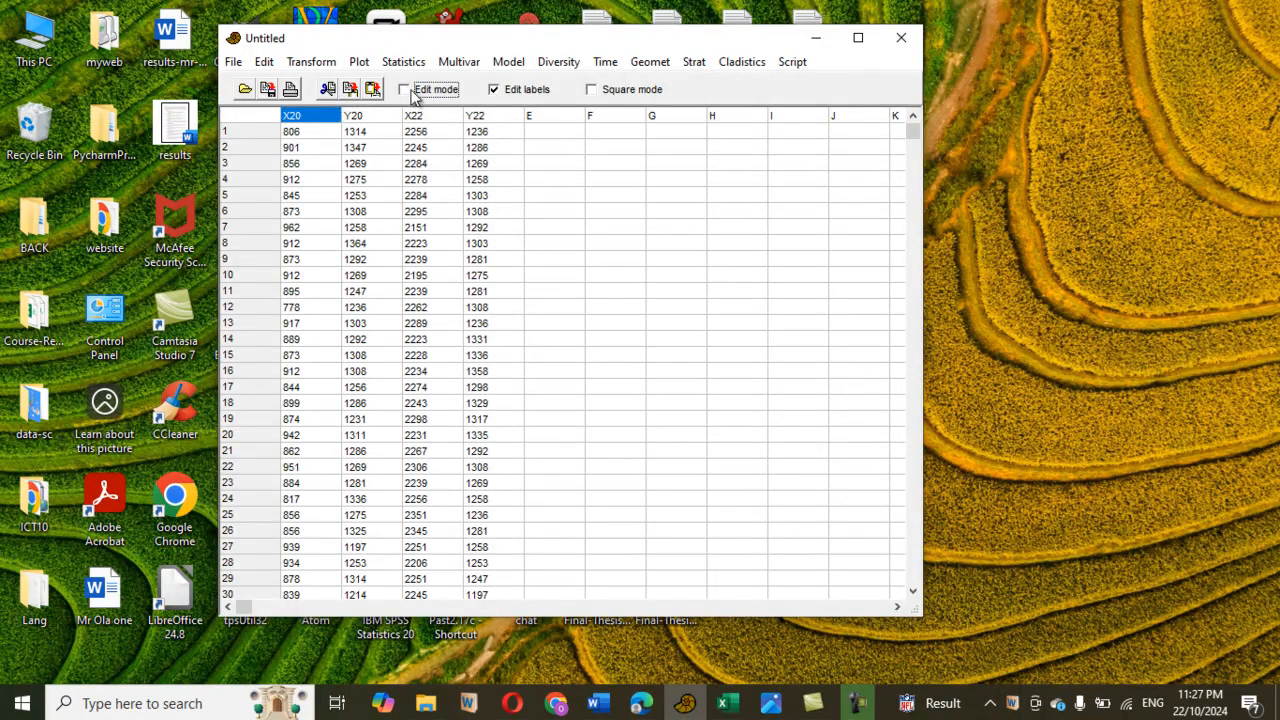
click(494, 90)
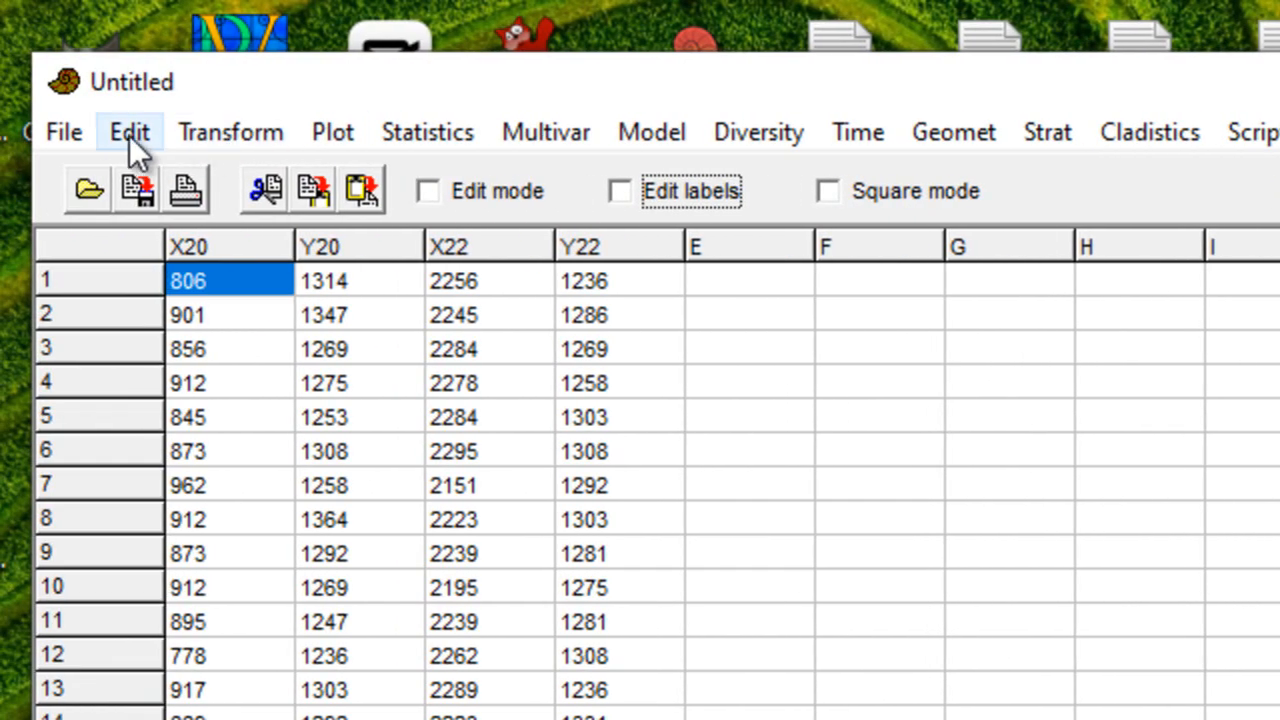
Calculate all distances from landmarks (EDMA) for the entire spreadsheet, using 2 dimensions.
click(129, 135)
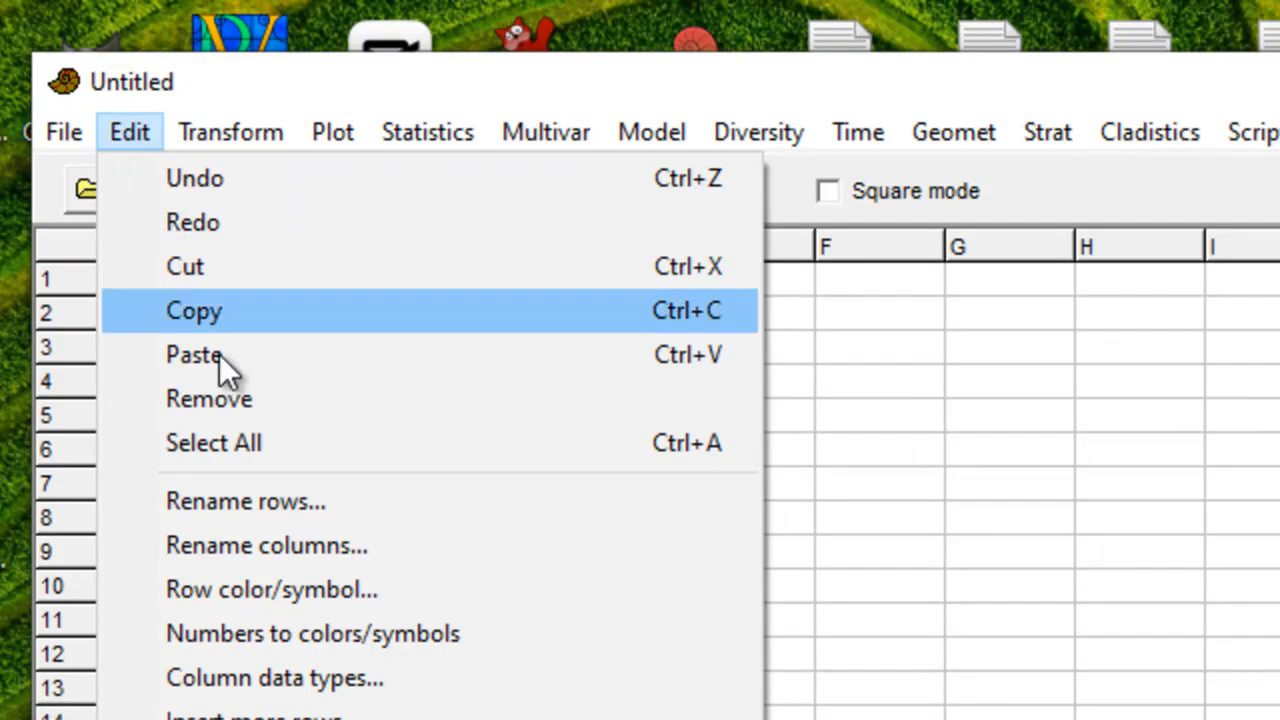
click(247, 436)
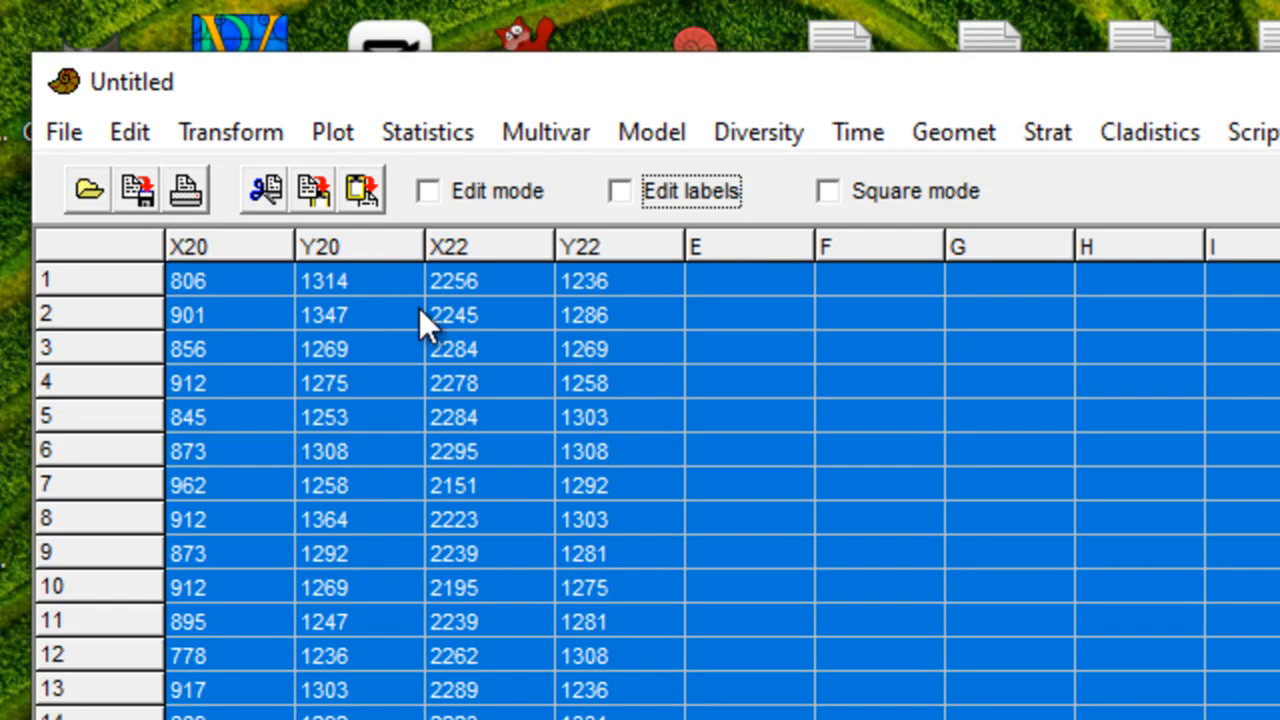
click(927, 130)
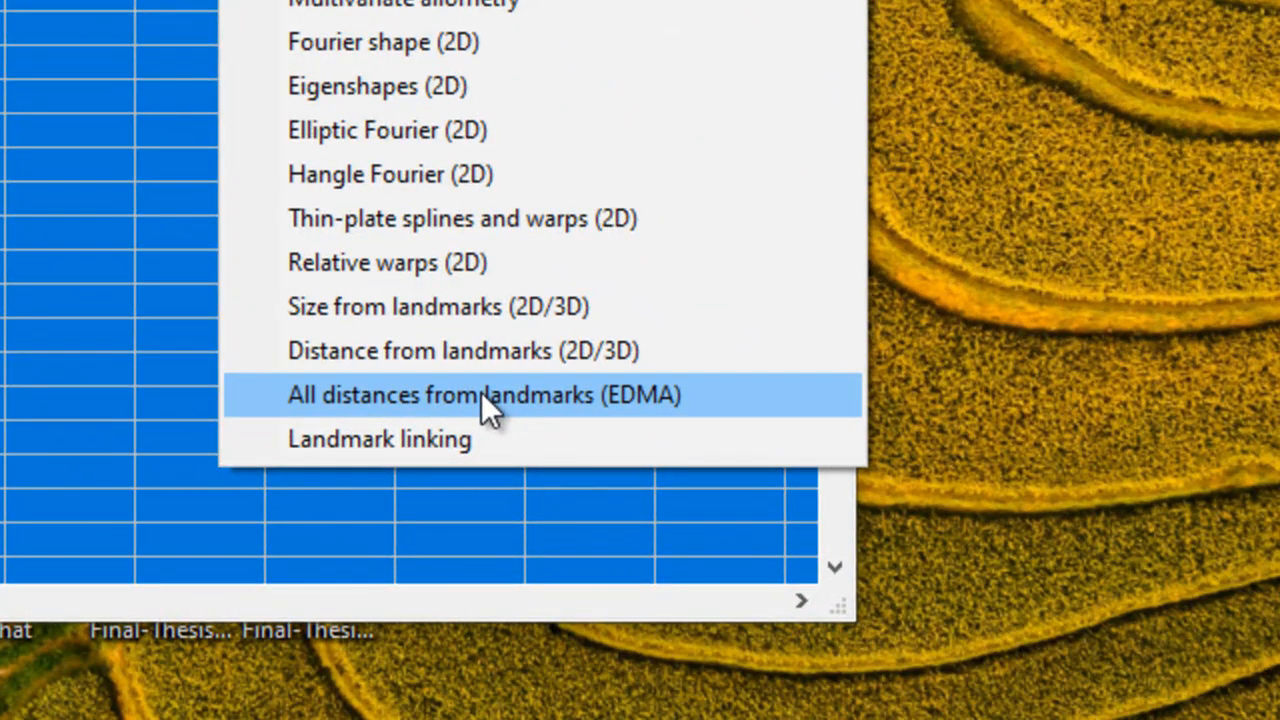
click(1161, 719)
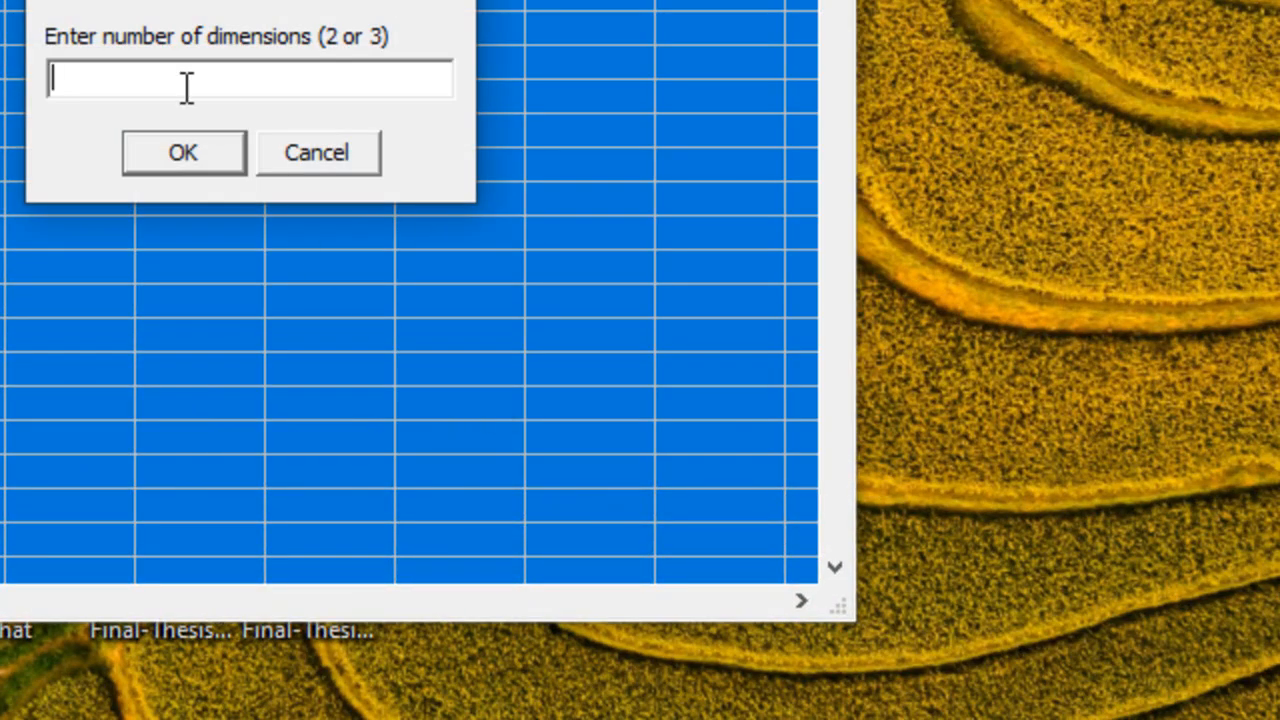
text(2)
click(178, 153)
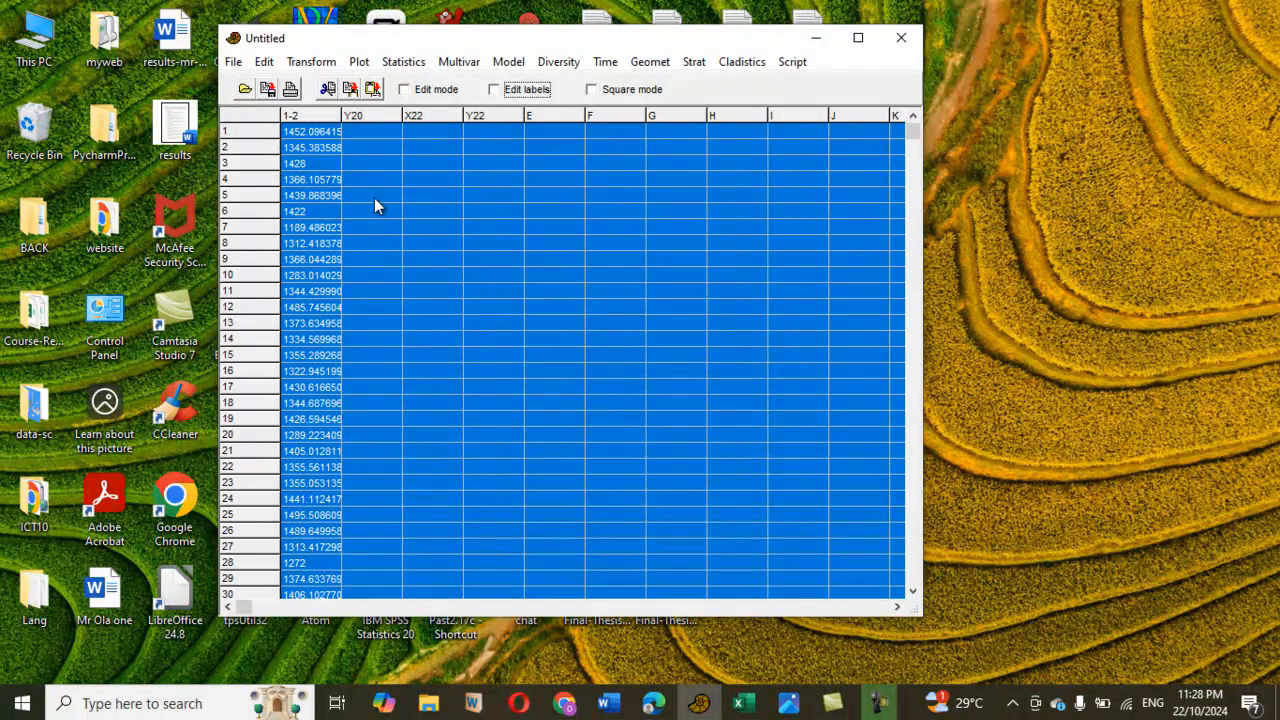
click(356, 192)
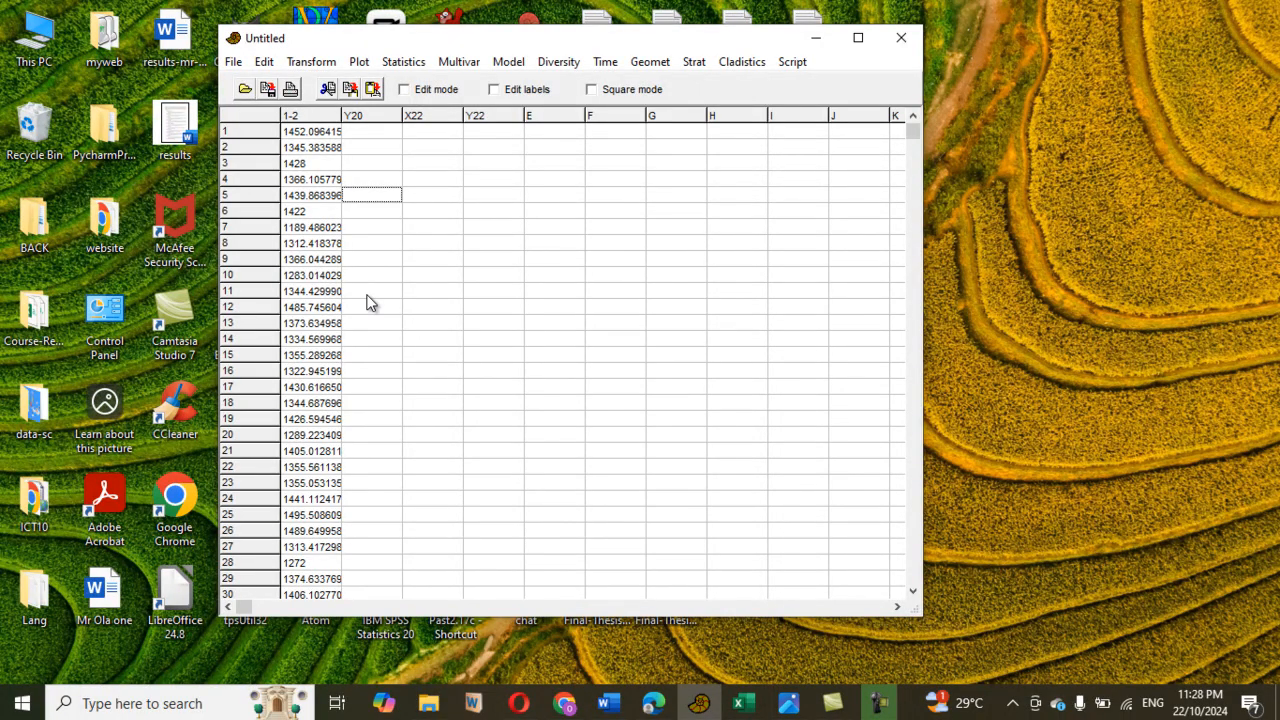
Copy all the landmark columns of Sheet1 in the Excel workbook and return to PAST.
click(739, 704)
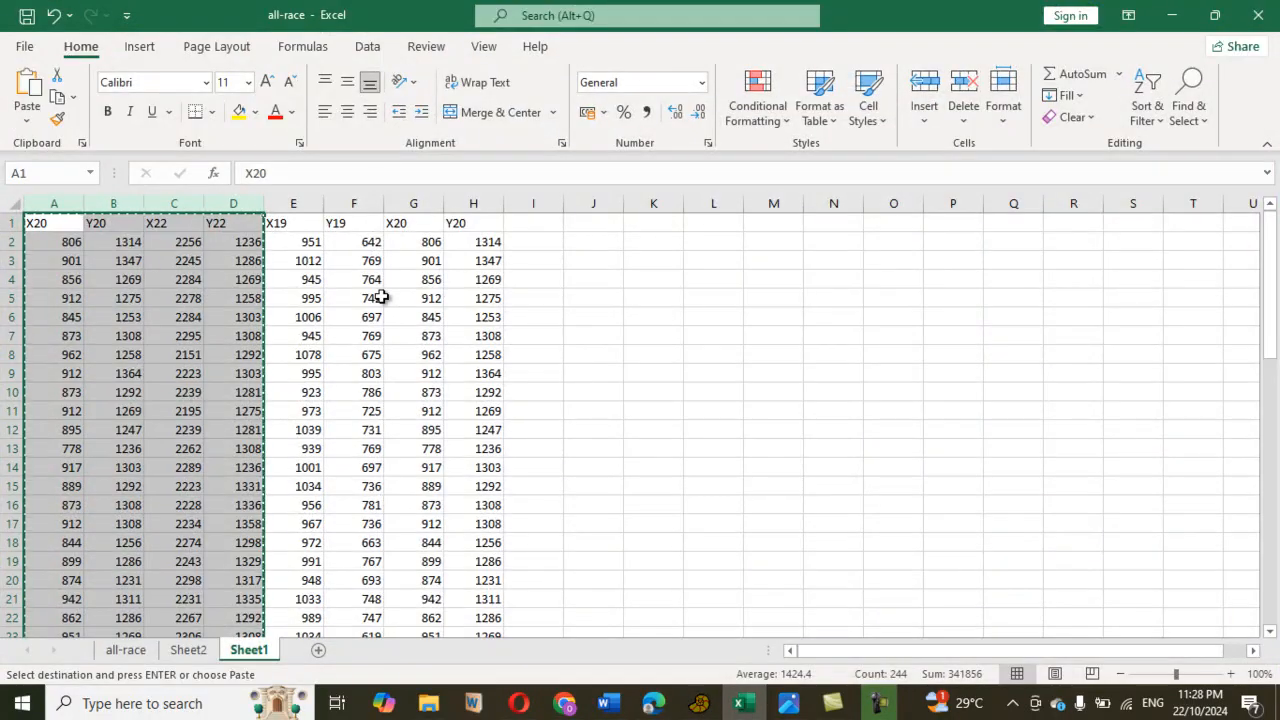
key(ctrl+a)
key(ctrl+c)
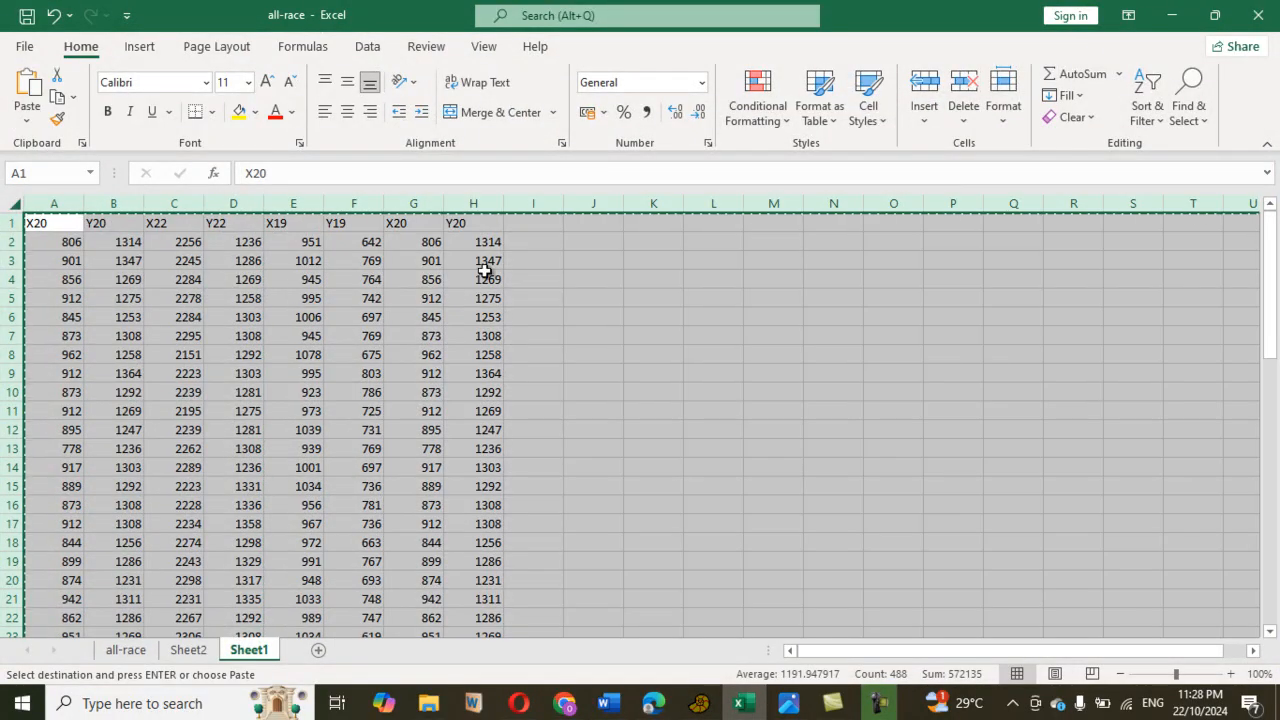
click(1182, 17)
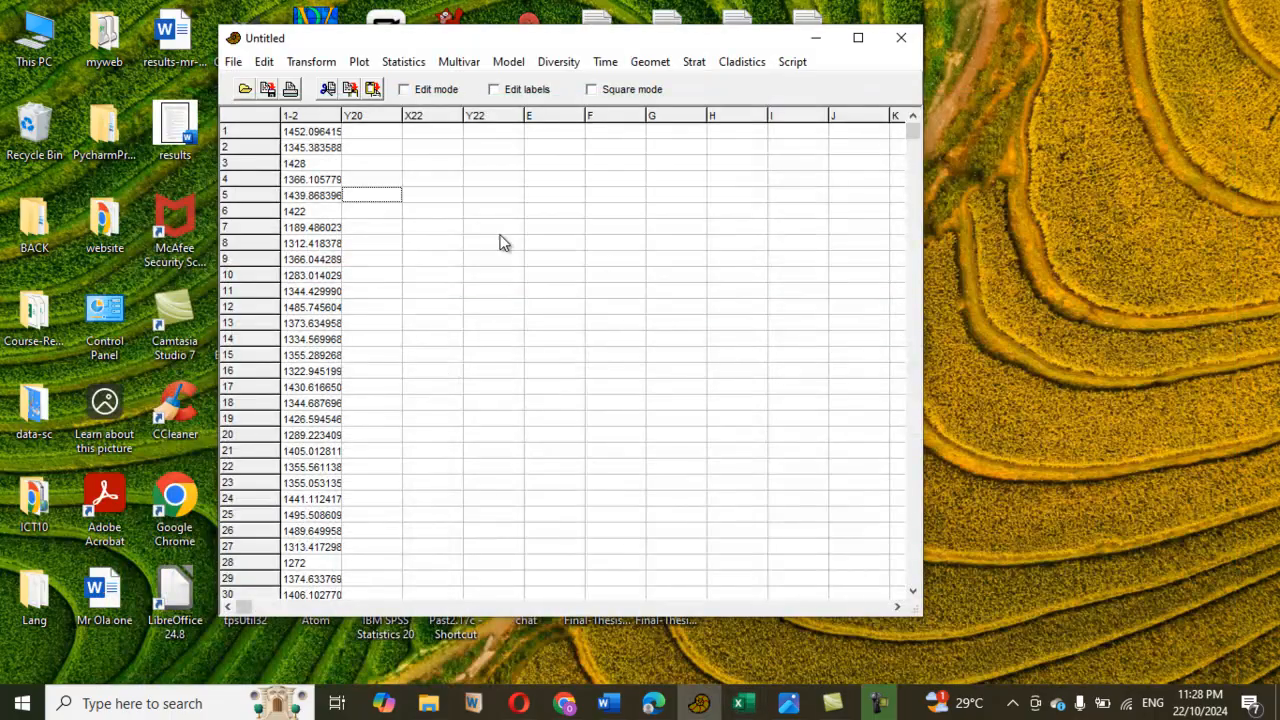
Start a new empty spreadsheet, discarding the calculated distances.
click(233, 62)
click(262, 84)
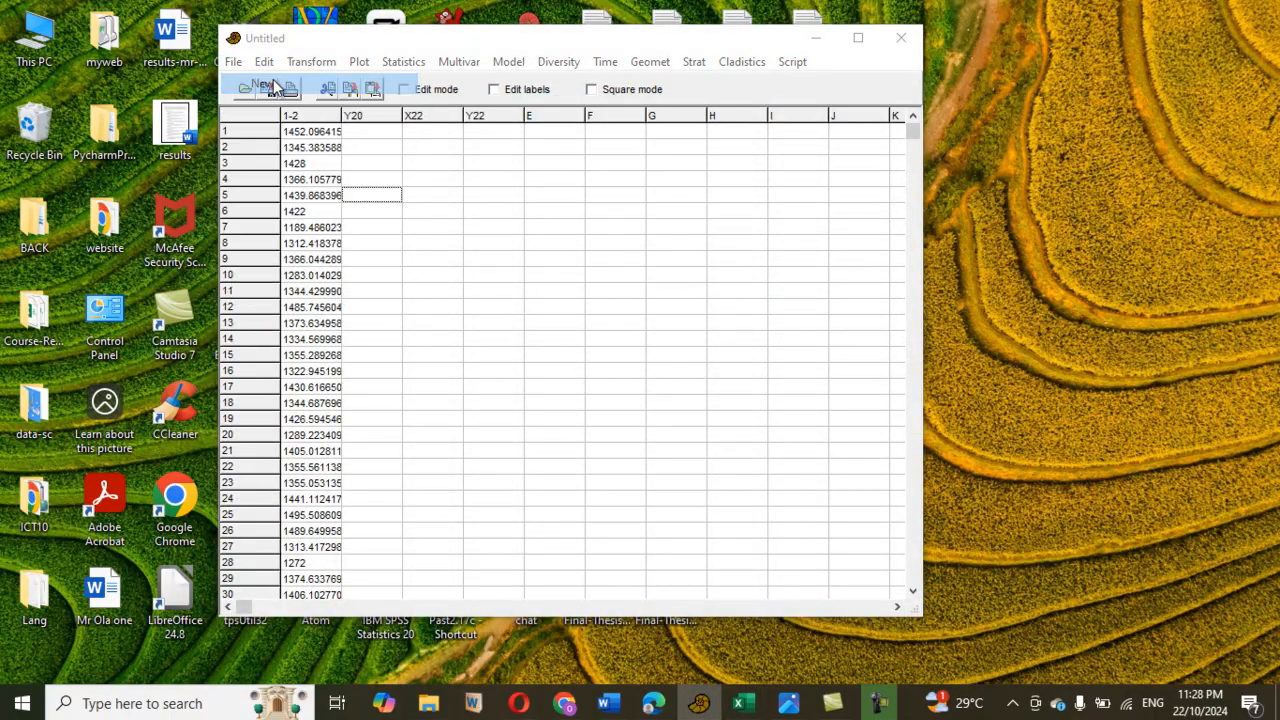
click(601, 396)
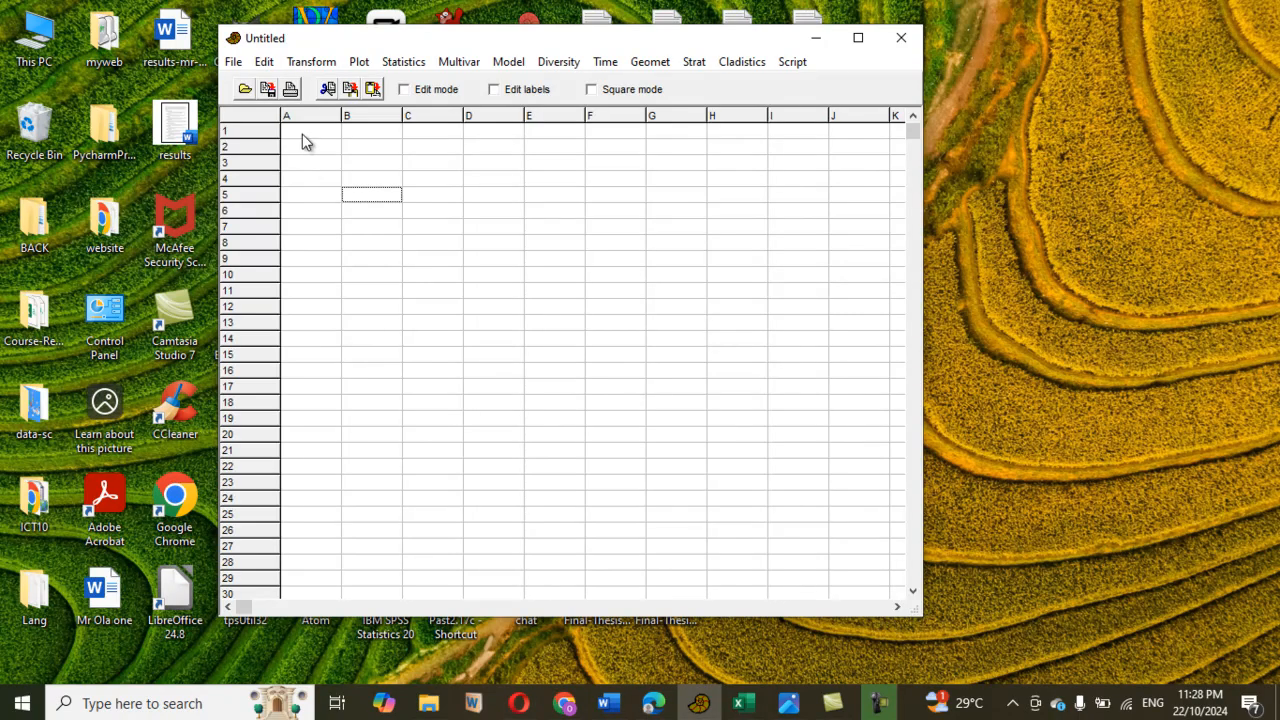
Paste the eight copied coordinate columns with their labels starting at column A, turning on Edit mode and Edit labels only for the paste.
click(420, 92)
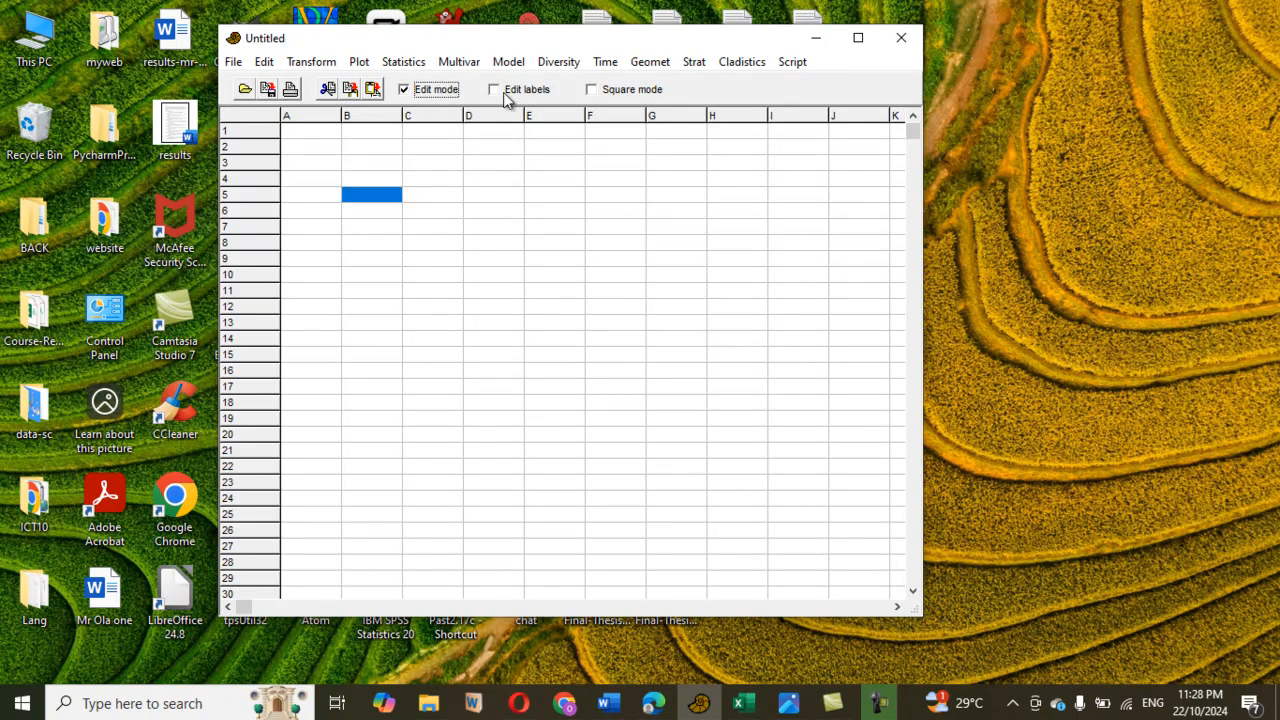
click(506, 94)
click(318, 120)
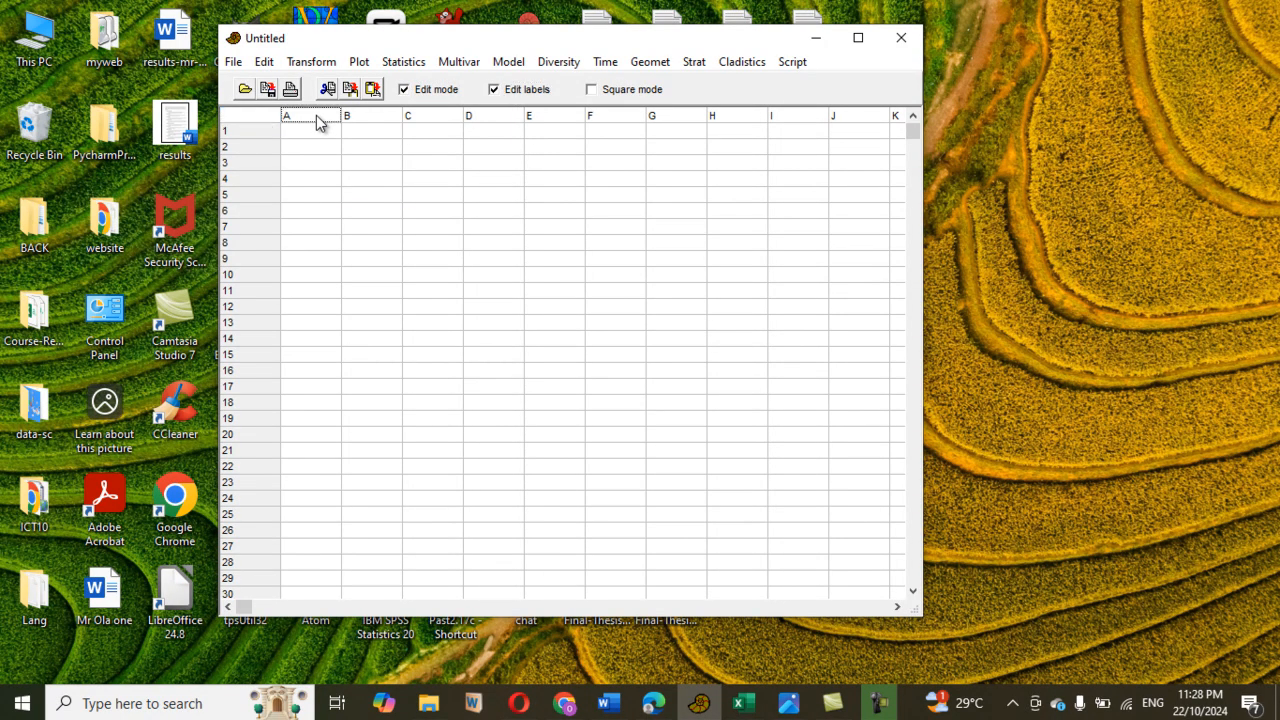
click(373, 90)
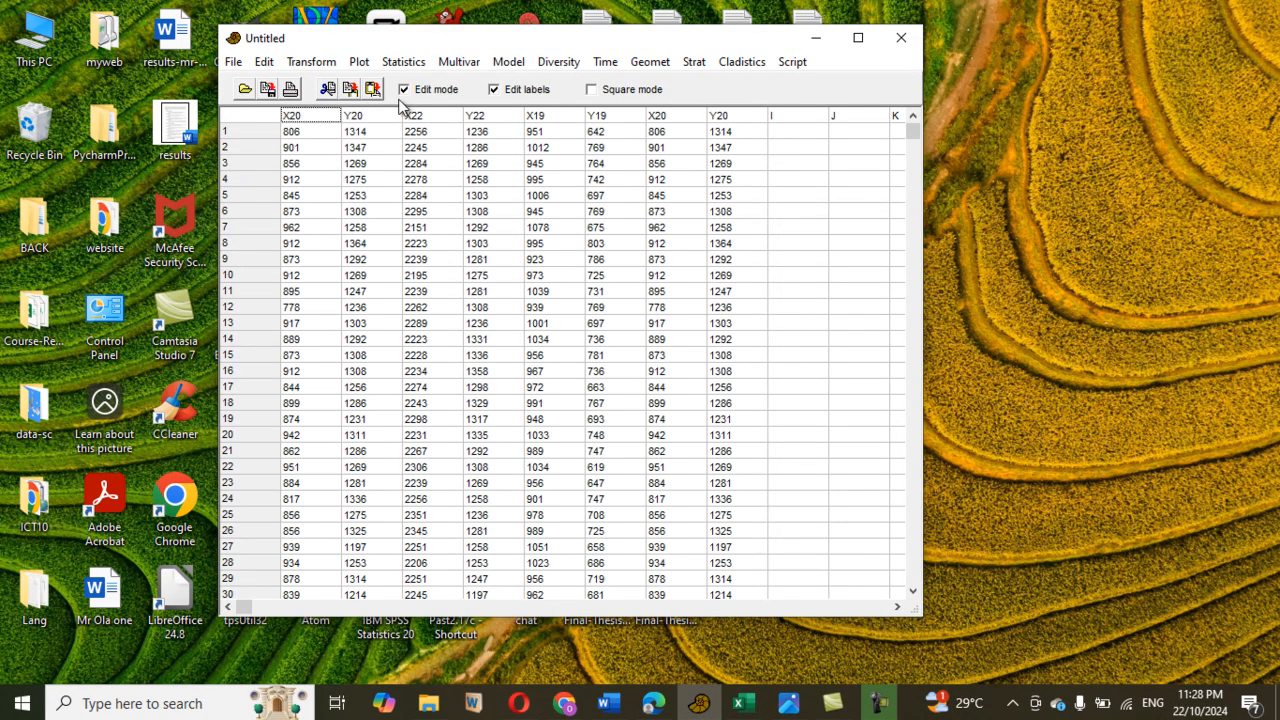
click(404, 89)
click(494, 89)
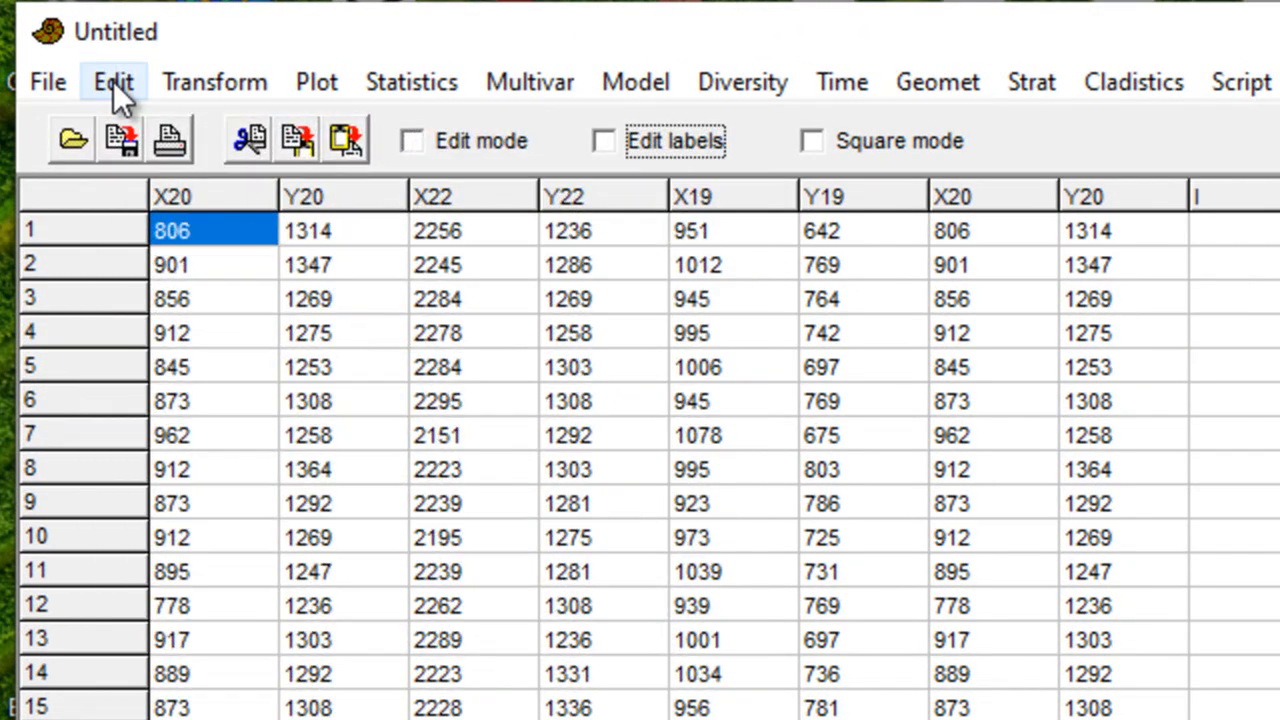
Calculate all distances from landmarks (EDMA) in 2 dimensions for the whole spreadsheet and look through the resulting distance columns.
click(113, 81)
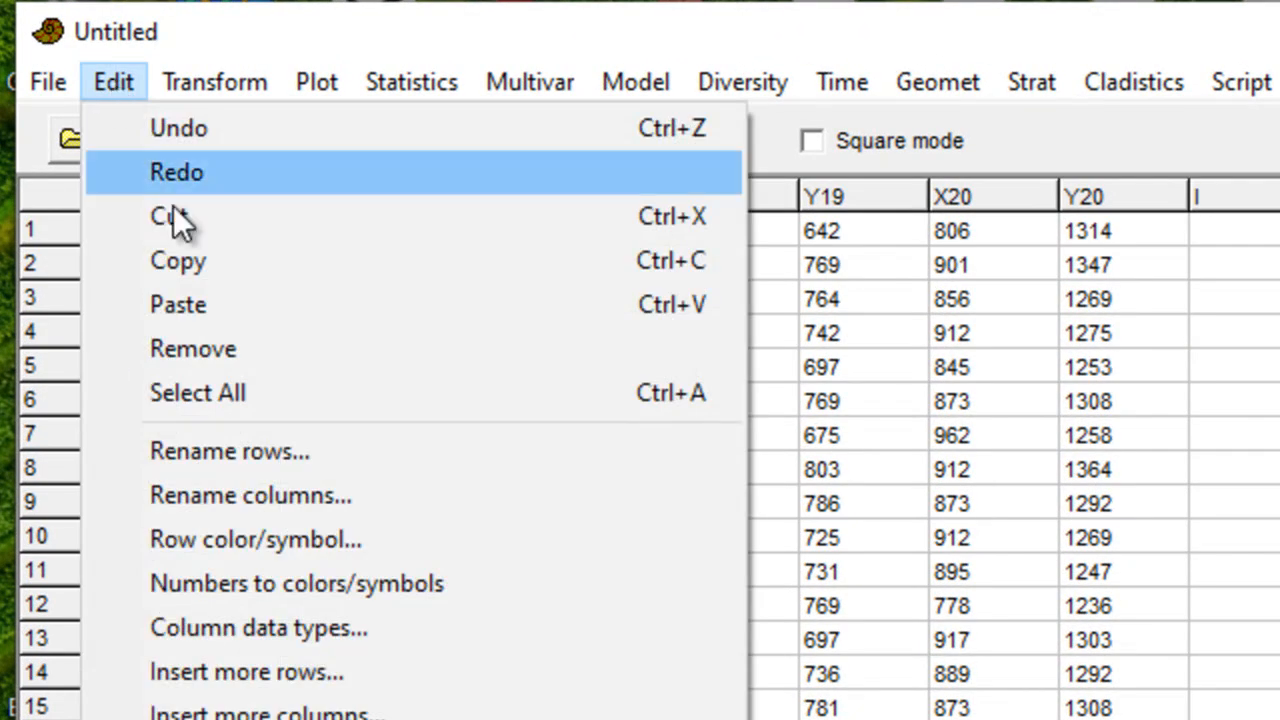
click(238, 397)
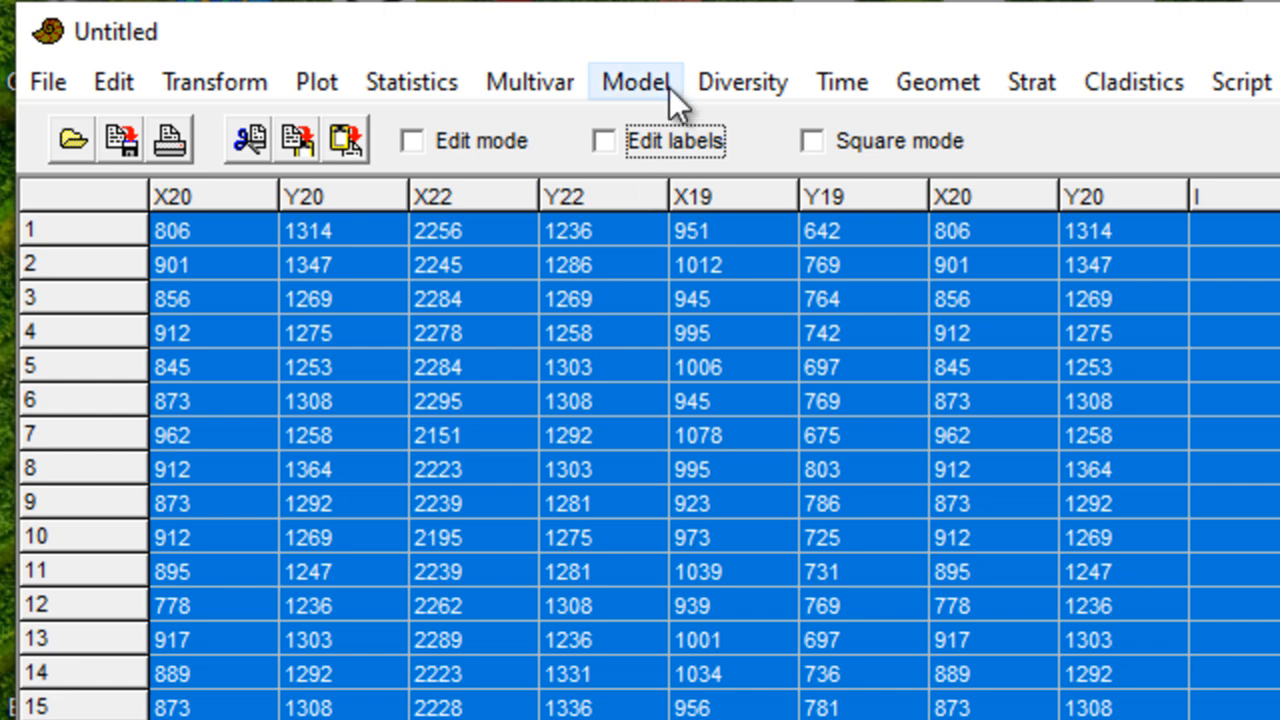
click(938, 82)
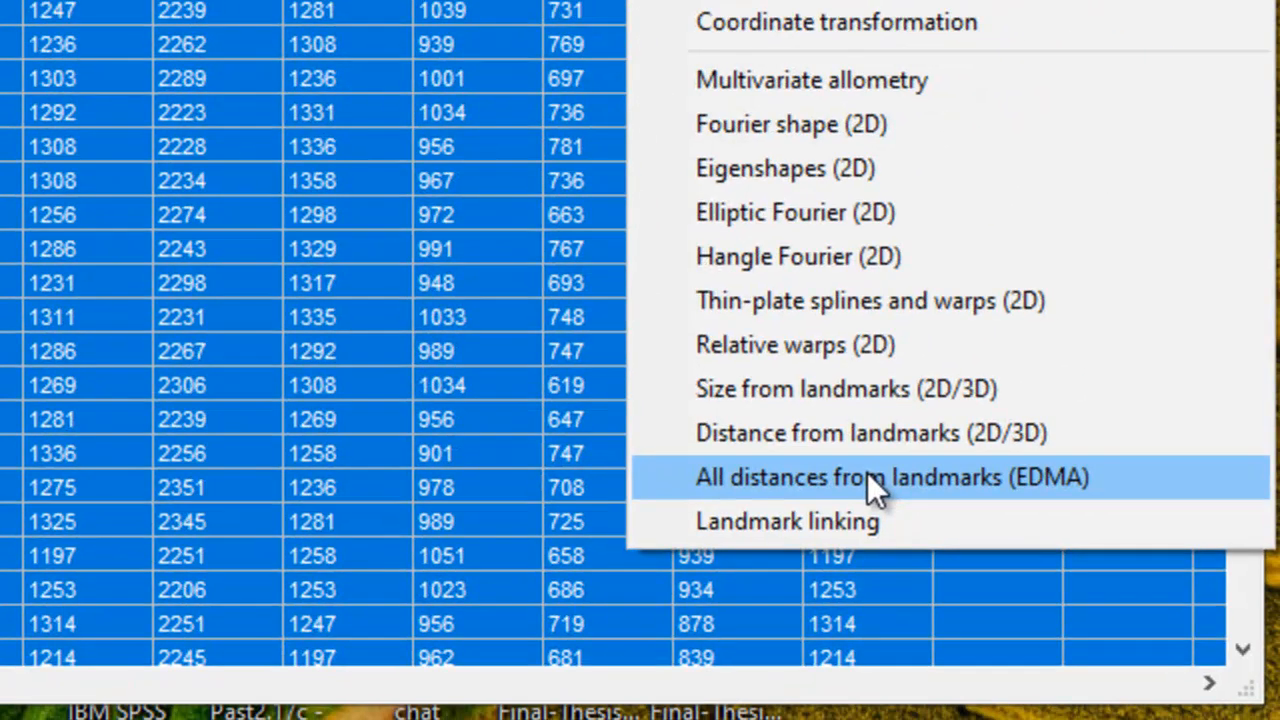
click(867, 472)
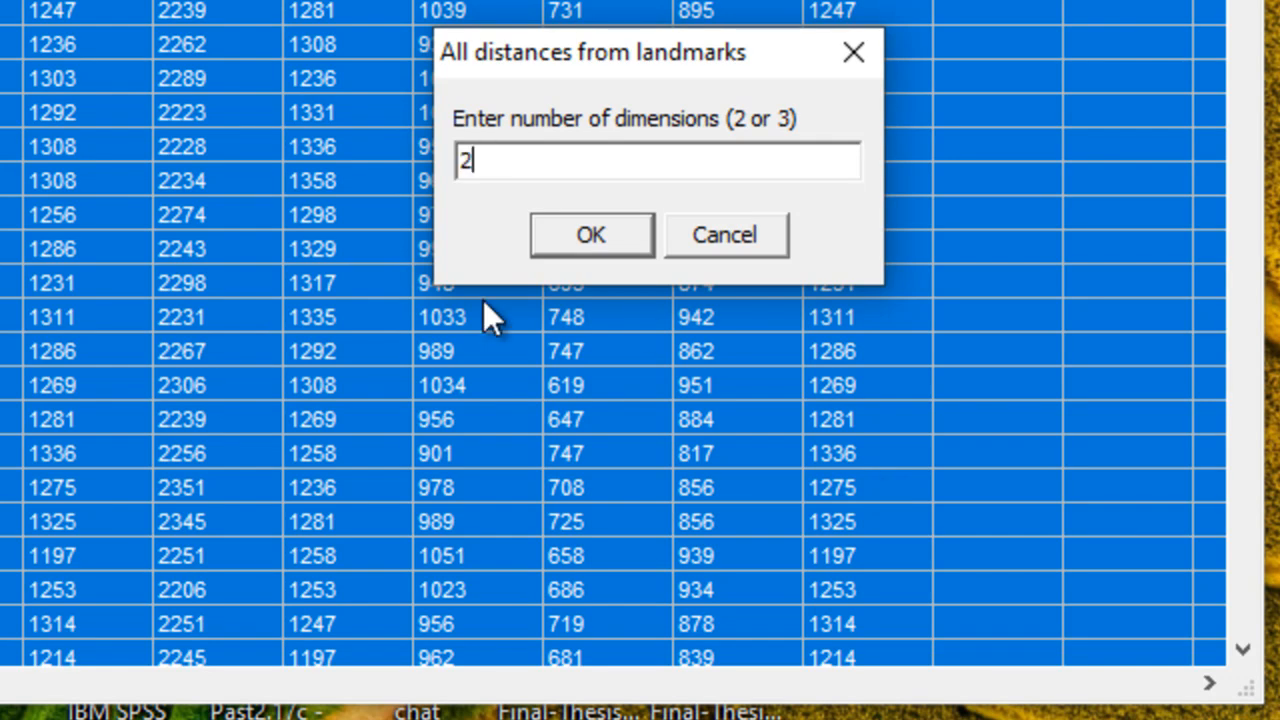
click(557, 242)
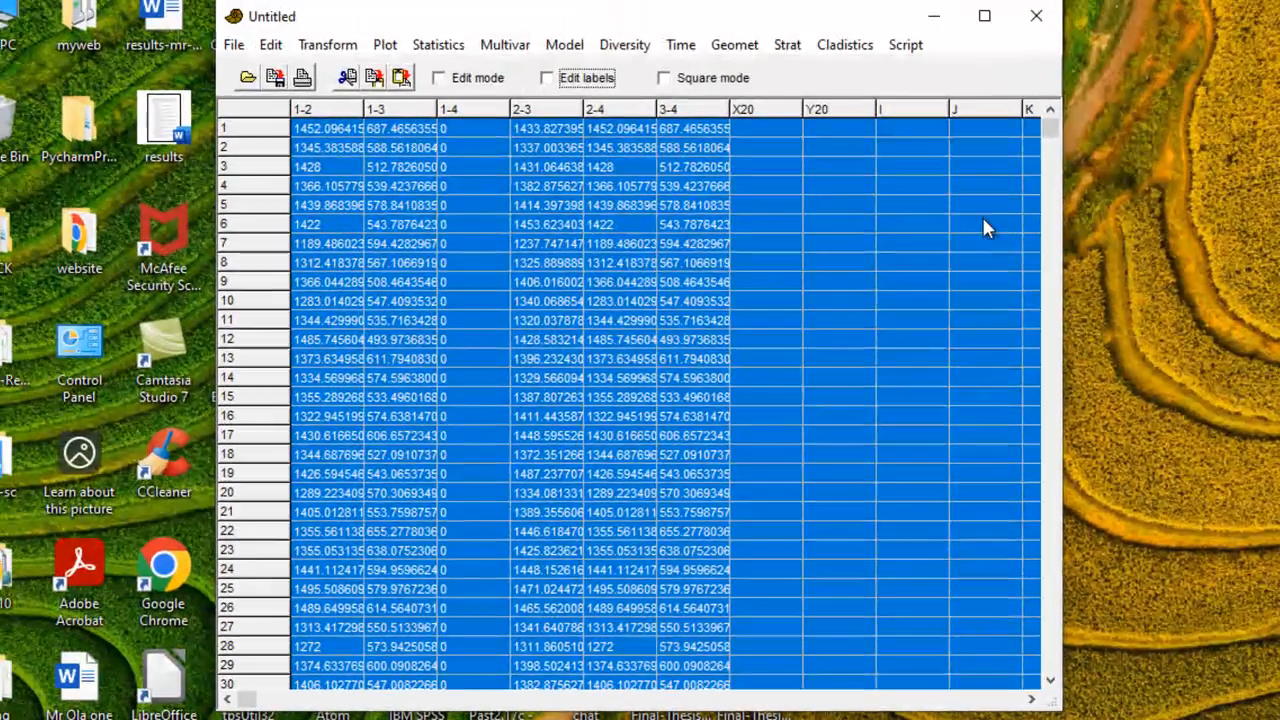
click(1051, 130)
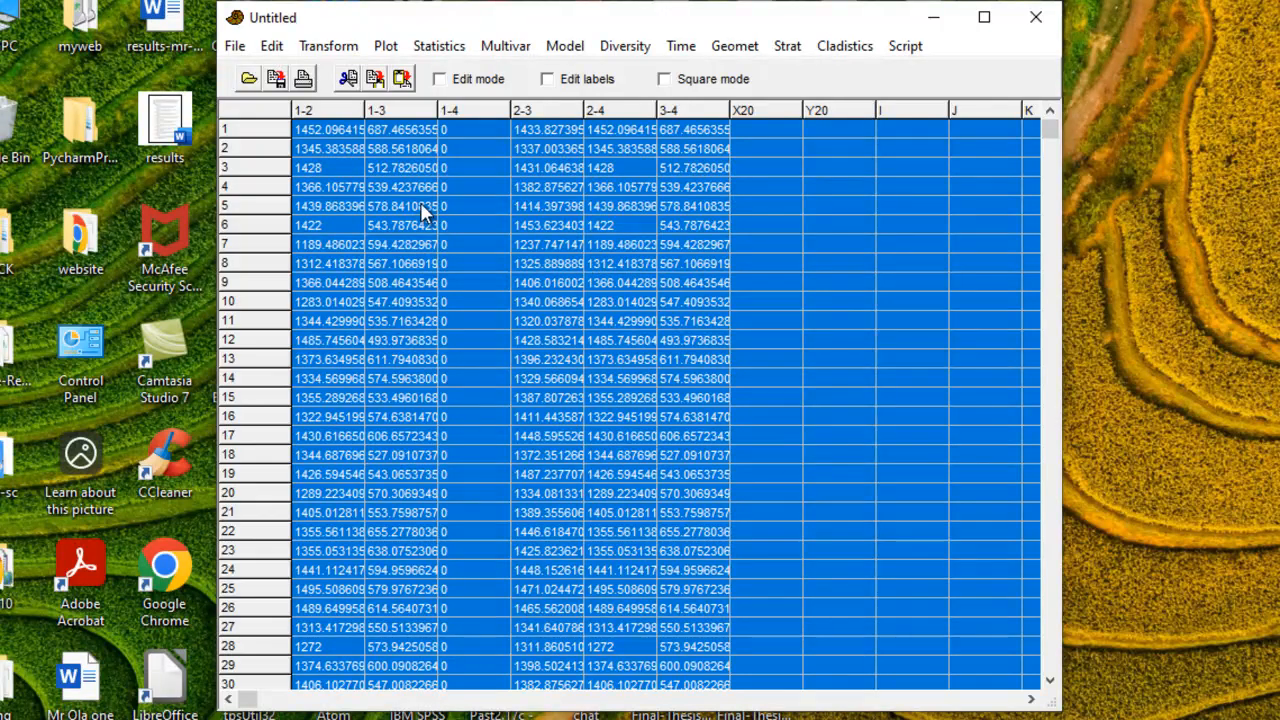
click(333, 146)
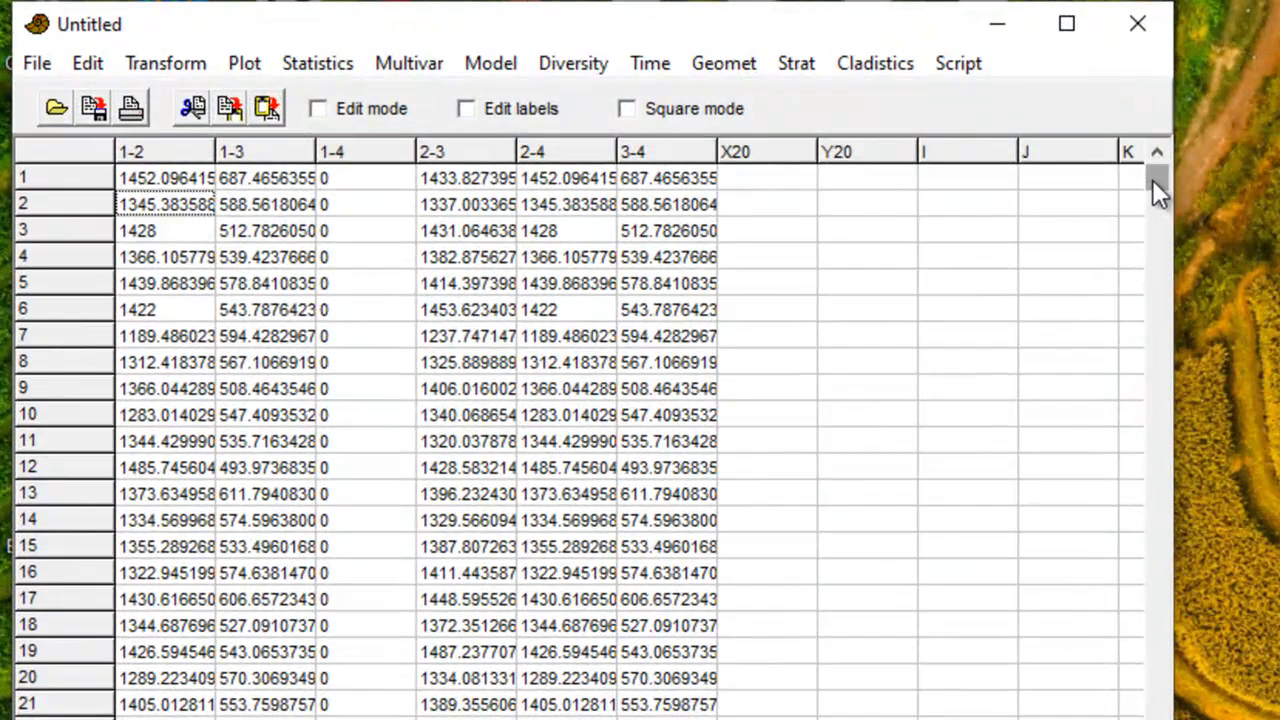
drag(1049, 132, 1052, 246)
drag(1158, 327, 1181, 184)
Start a new empty spreadsheet, discarding the distances calculated from all eight coordinate columns.
click(36, 63)
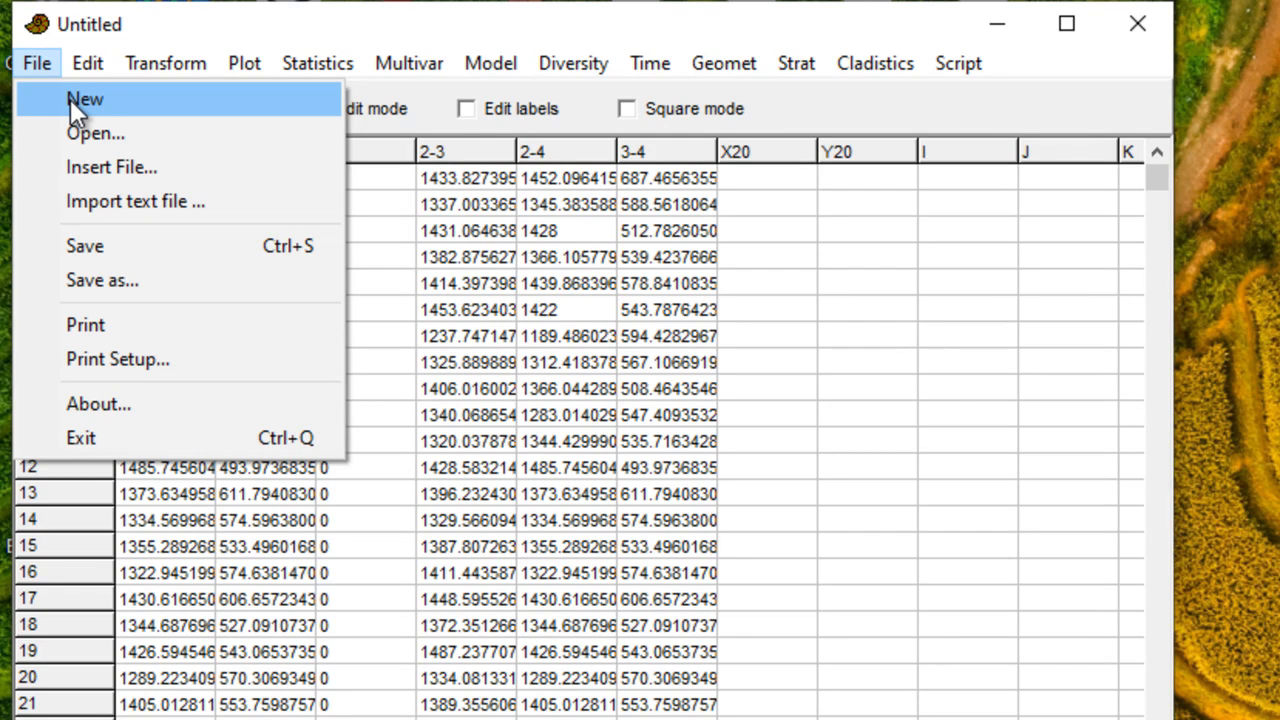
click(70, 99)
click(639, 624)
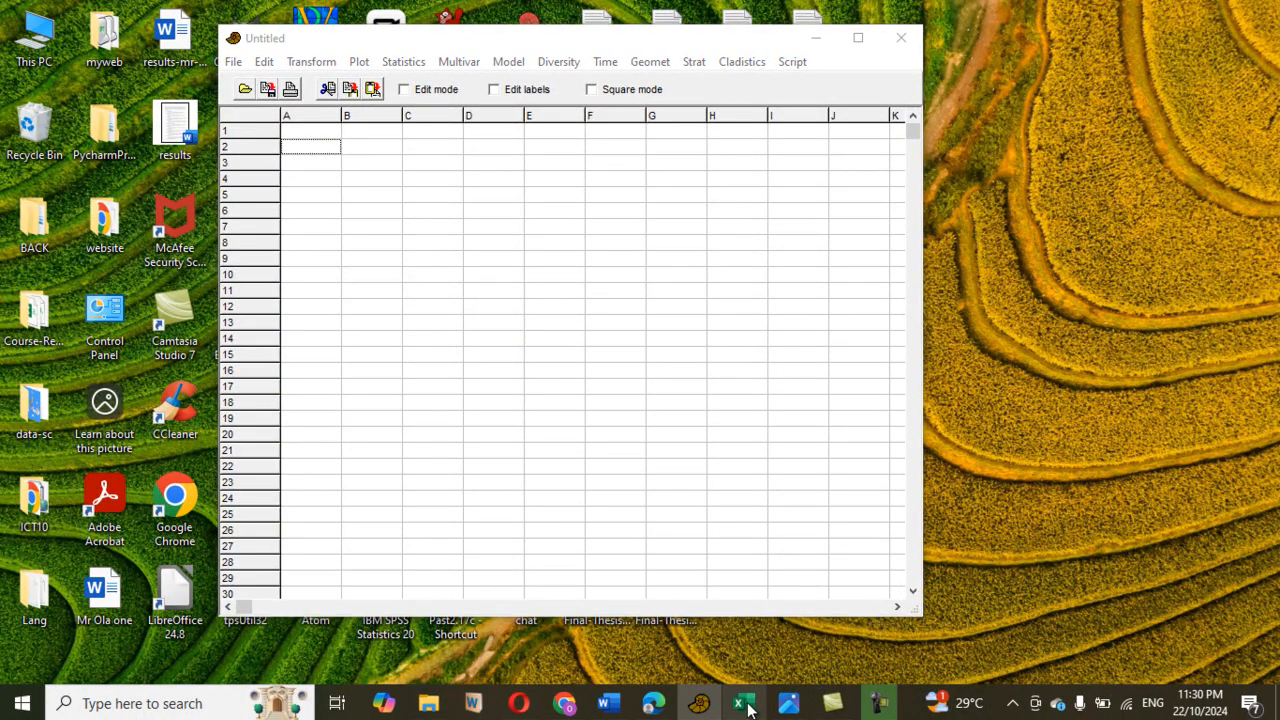
Copy only the first four coordinate columns, A to D, from Sheet1 of the Excel workbook and return to PAST.
click(740, 703)
click(333, 316)
drag(62, 197, 236, 203)
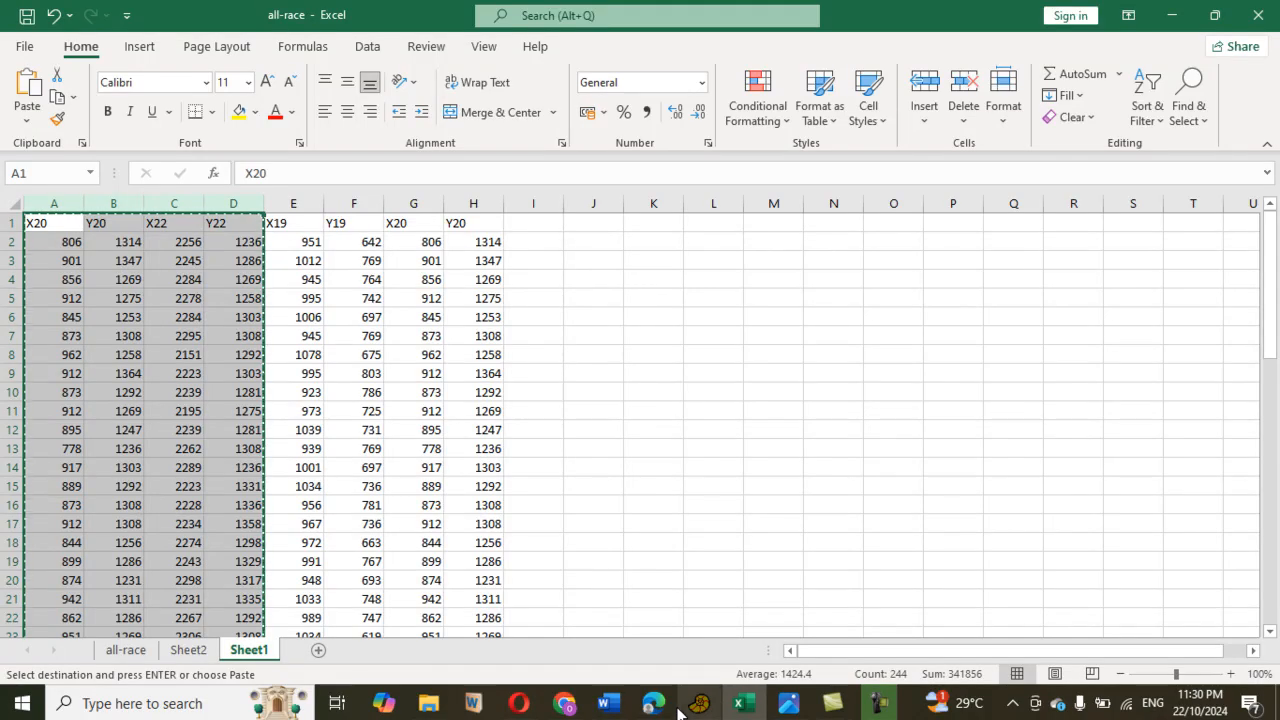
mouse_move(748, 713)
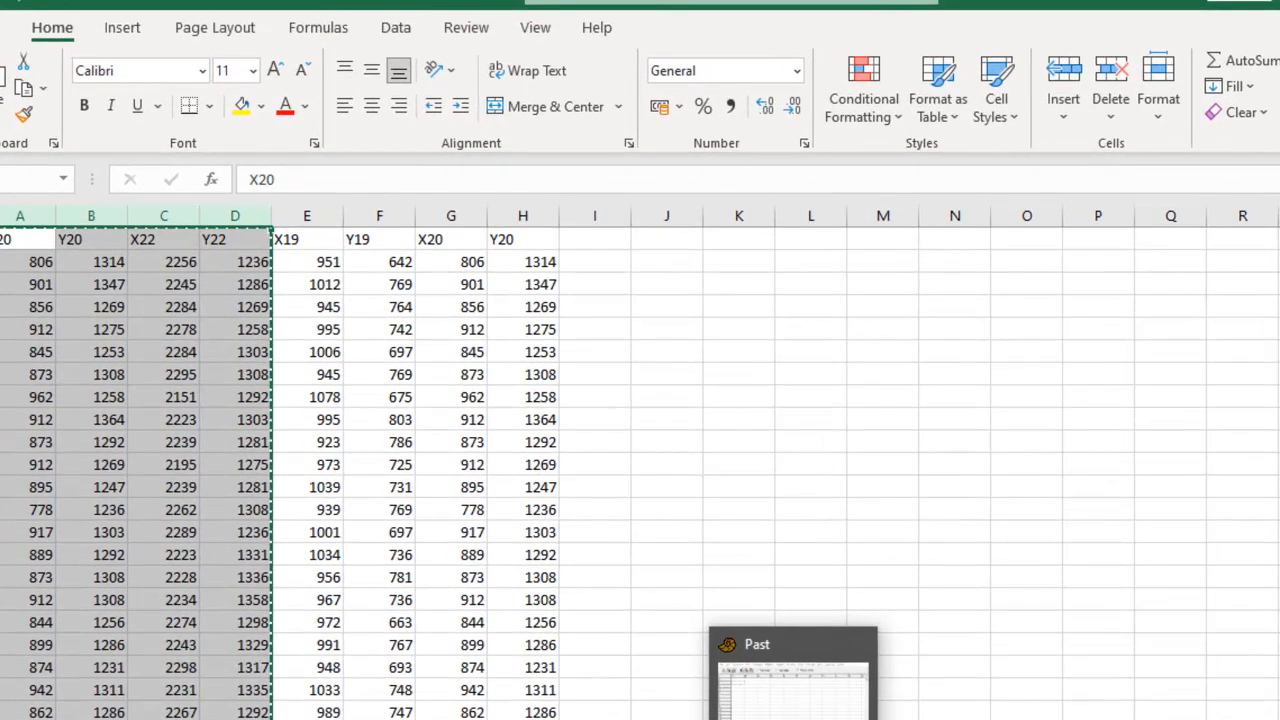
click(793, 680)
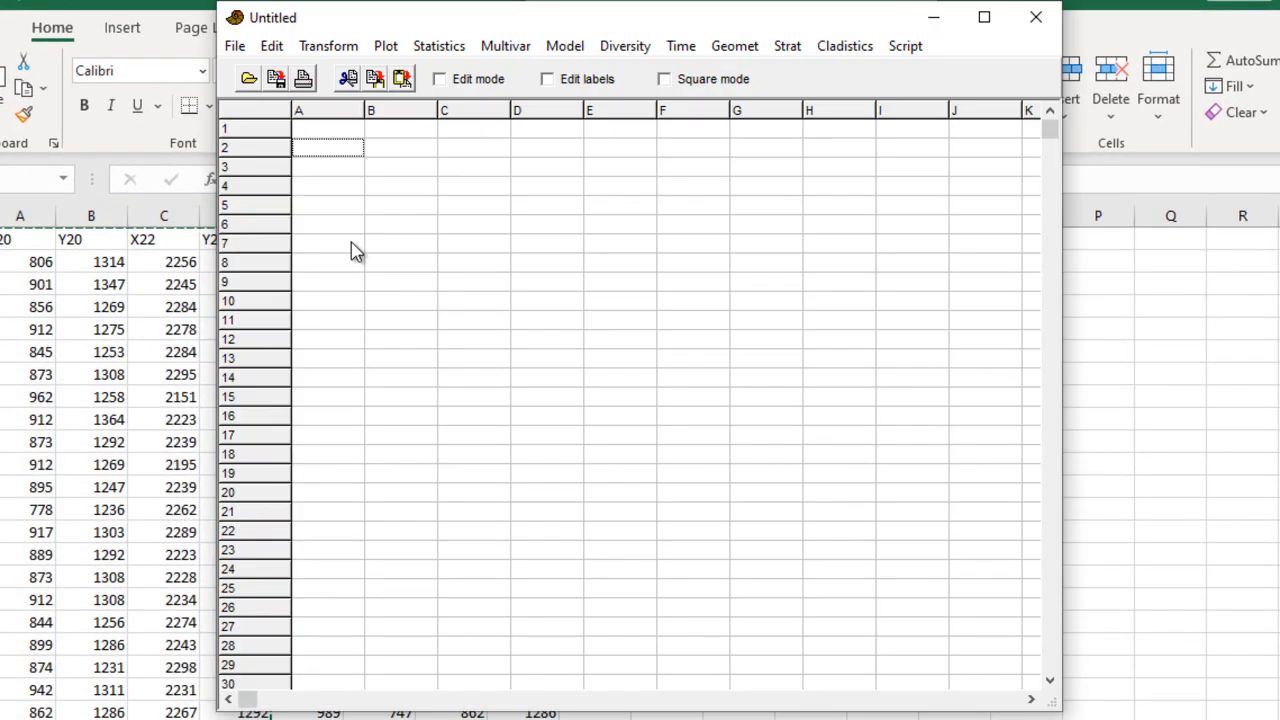
Paste the four copied coordinate columns with their labels starting at column A, turning on Edit mode and Edit labels only for the paste.
click(444, 79)
click(547, 79)
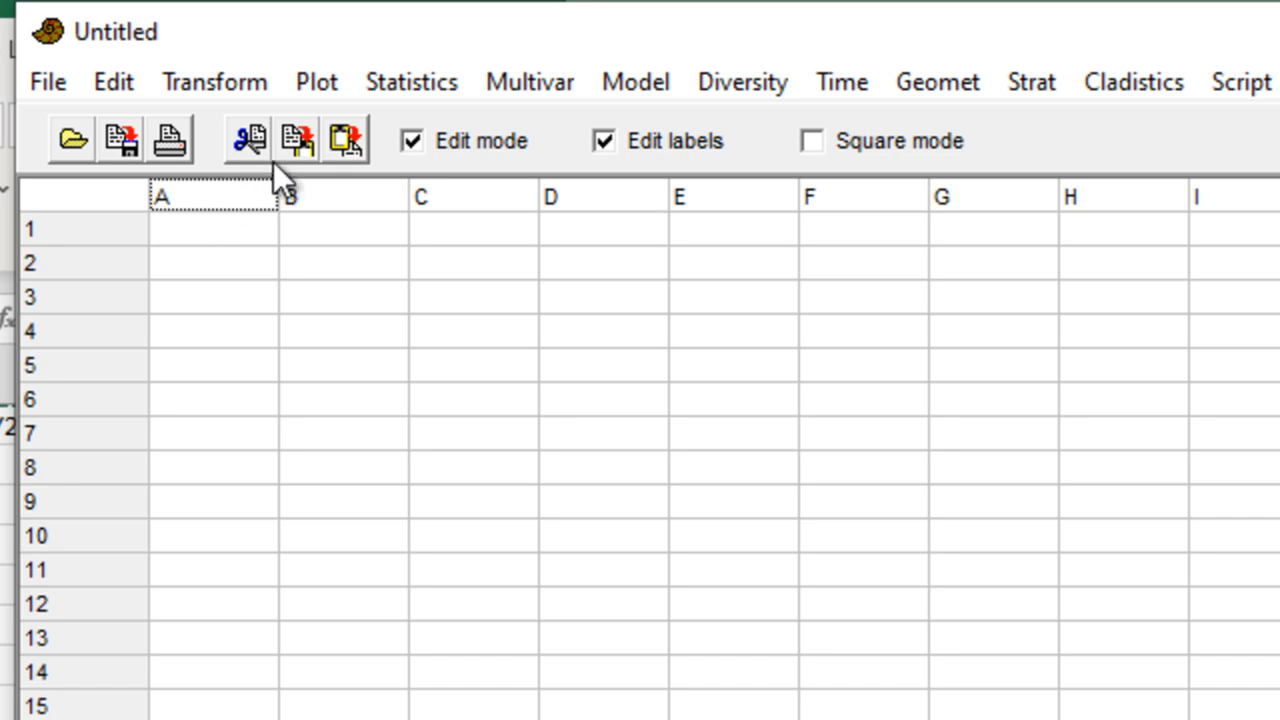
click(345, 137)
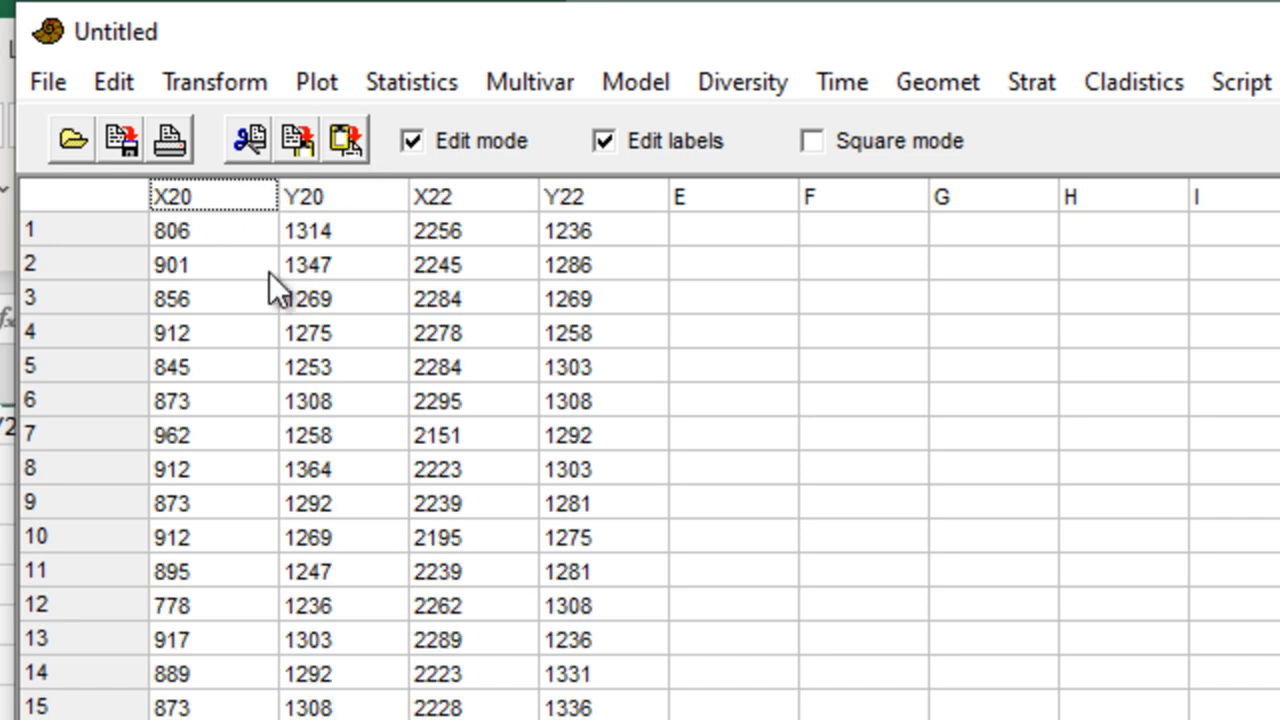
click(459, 140)
click(629, 149)
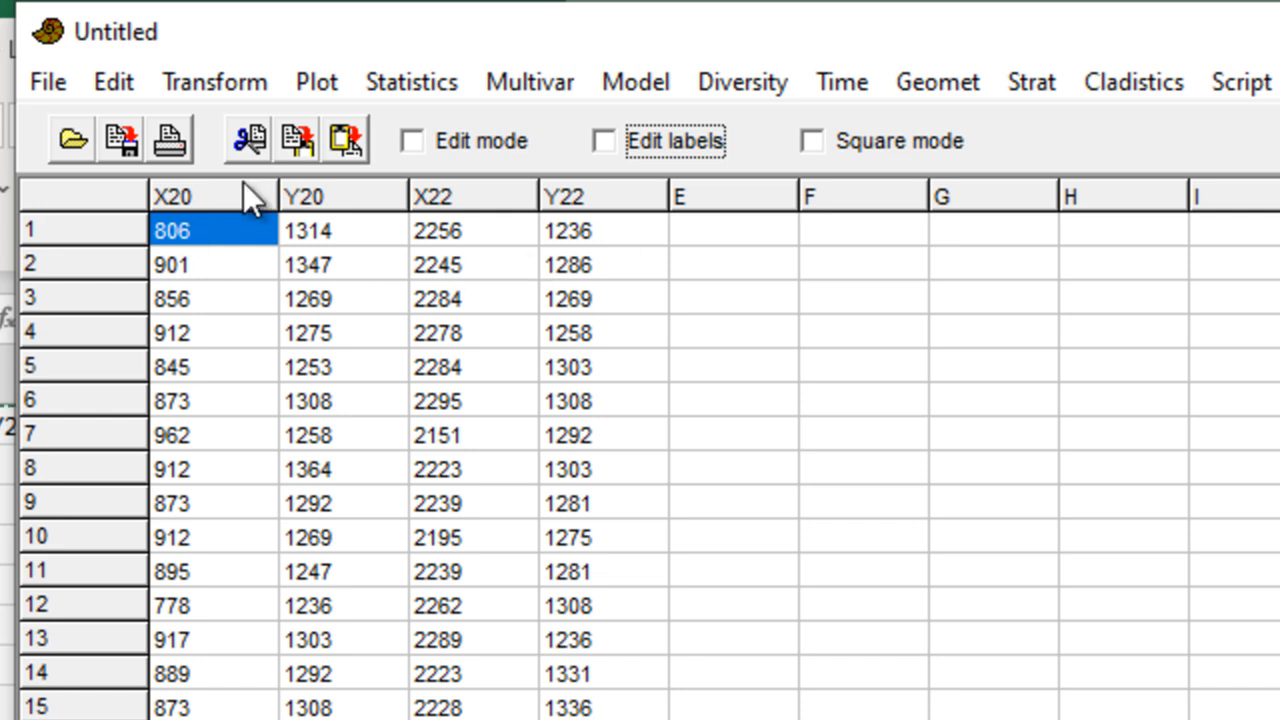
Calculate all distances from landmarks (EDMA) for the X20, Y20, X22 and Y22 columns, using 2 dimensions.
click(203, 190)
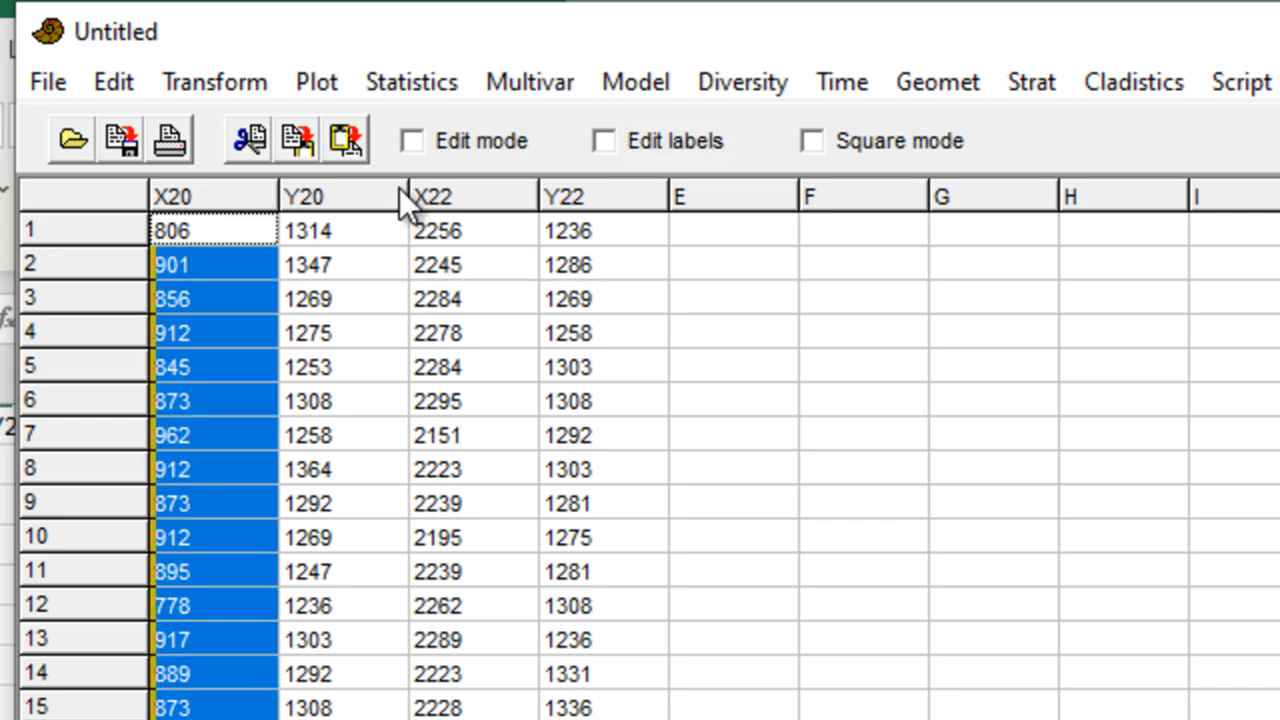
click(330, 194)
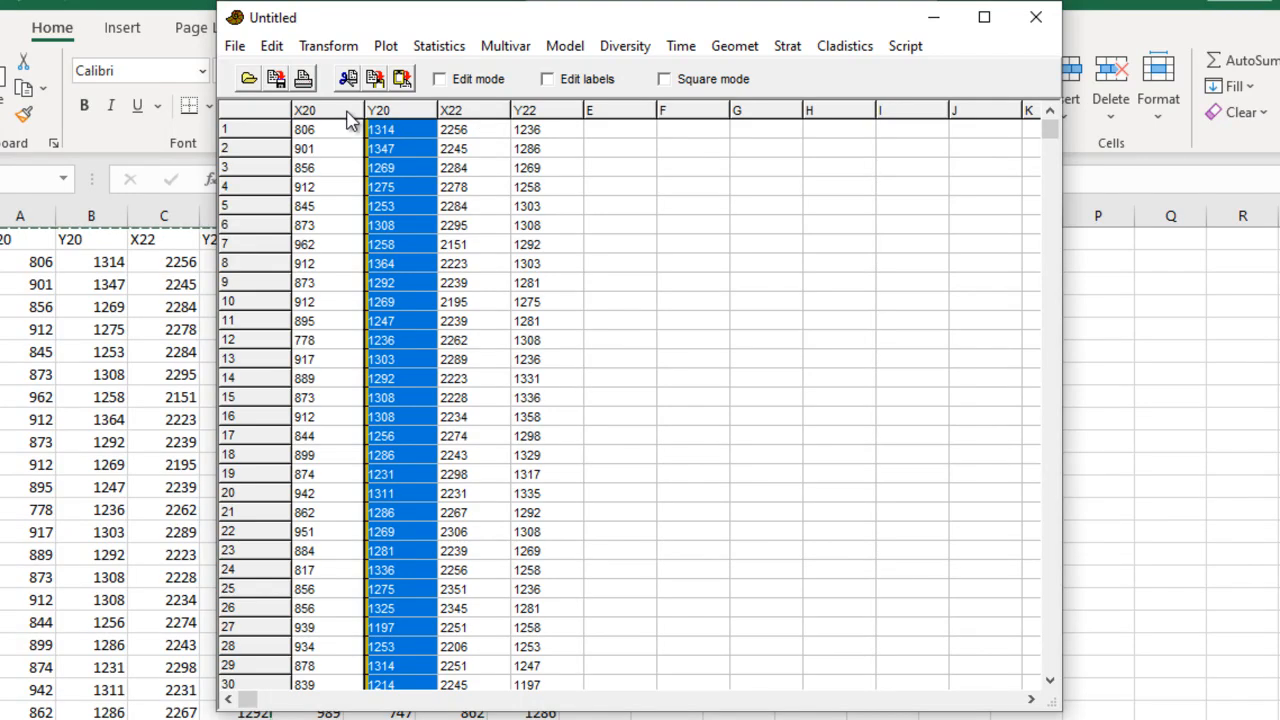
shift+click(272, 174)
shift+click(465, 112)
shift+click(553, 112)
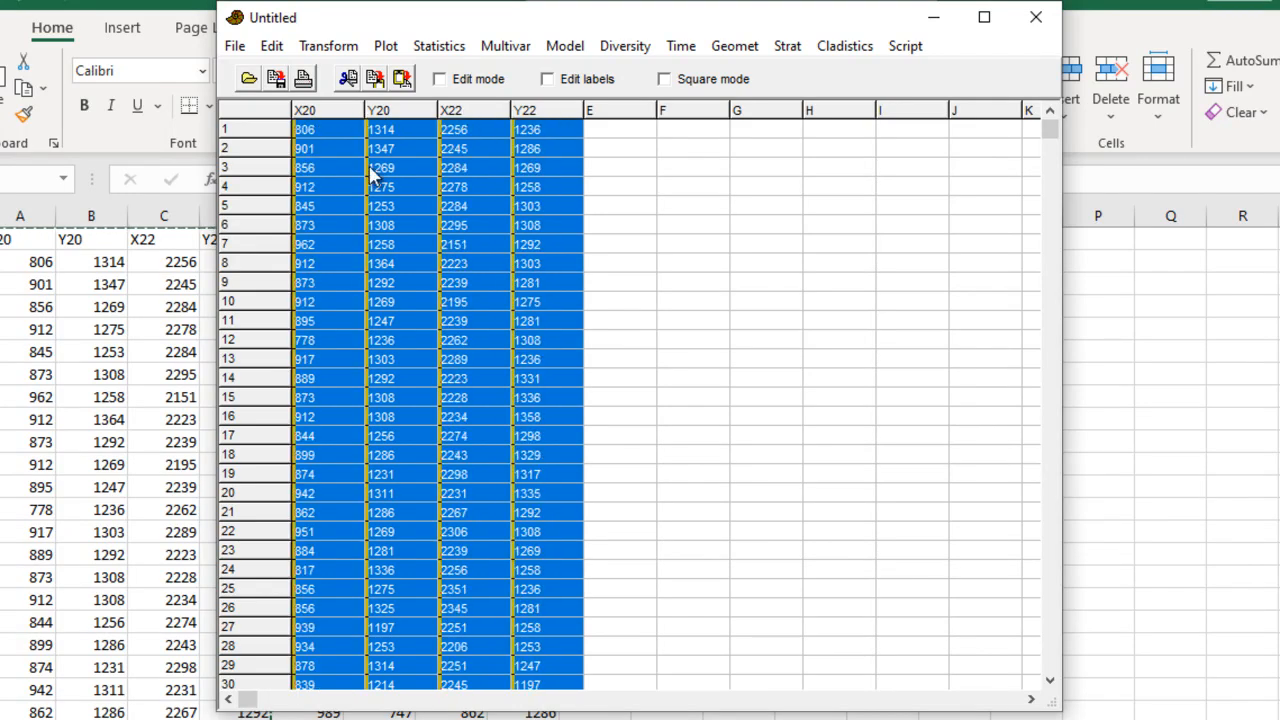
click(730, 48)
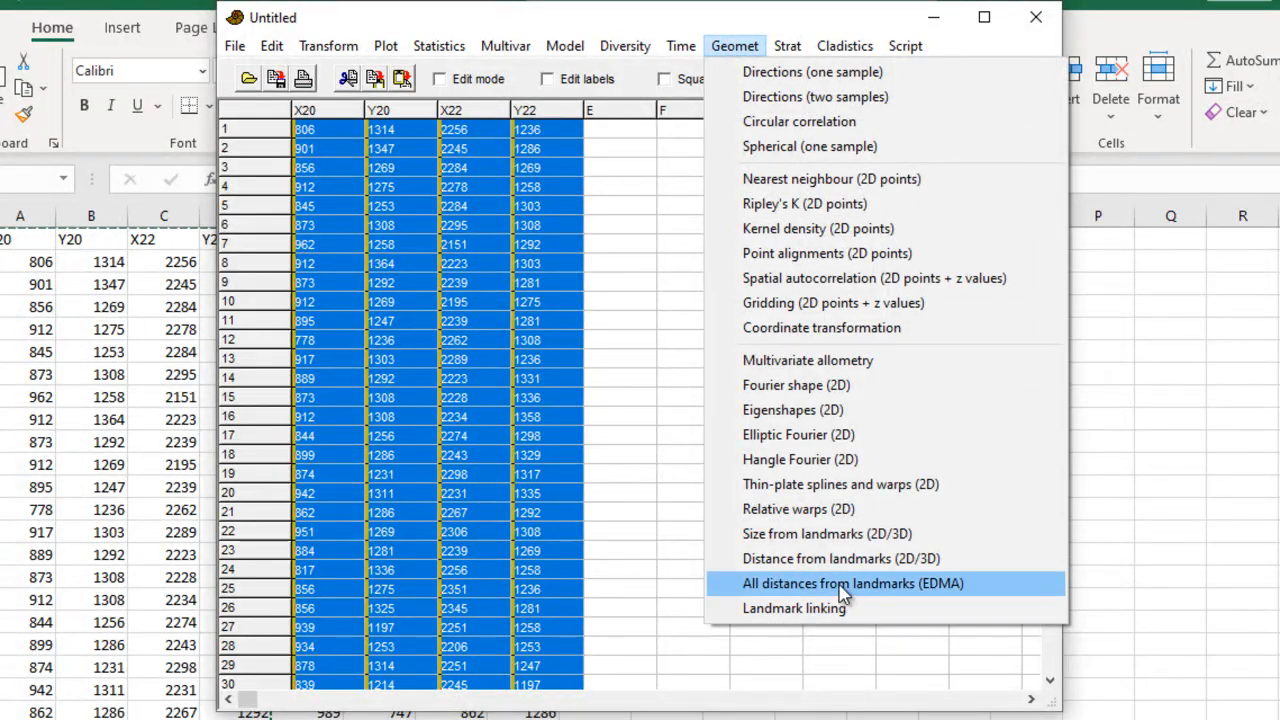
click(836, 586)
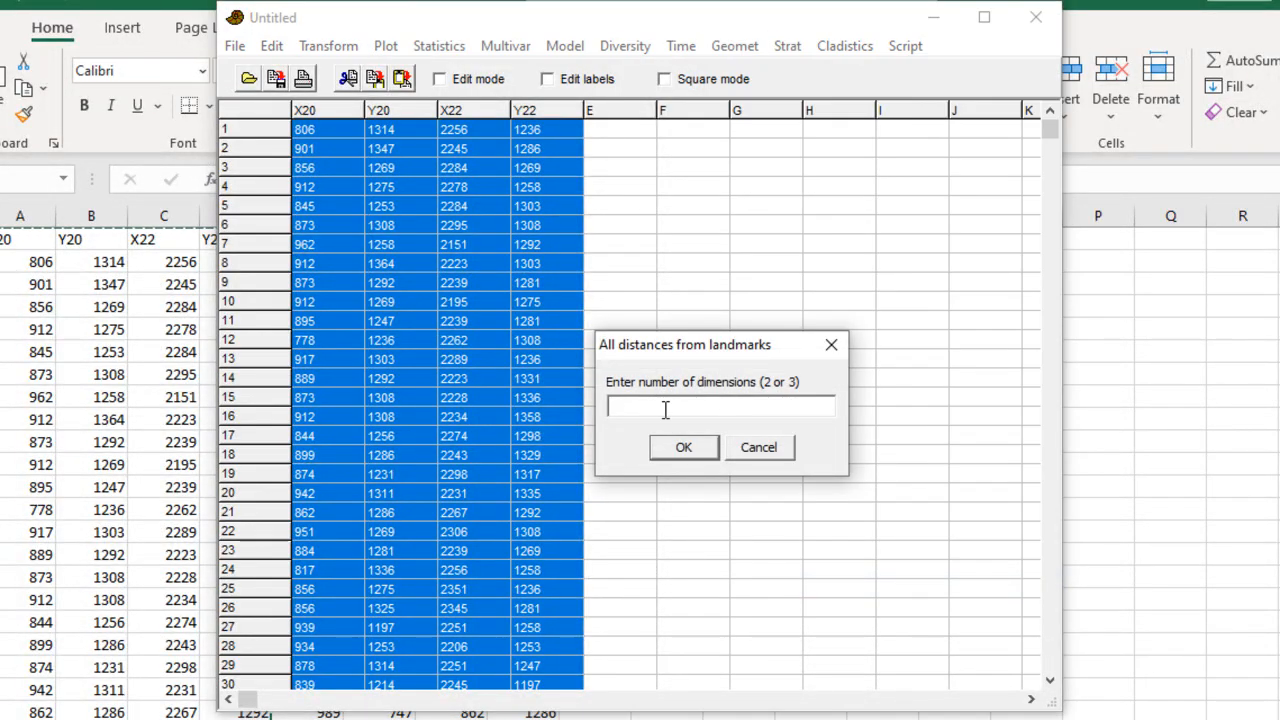
click(697, 454)
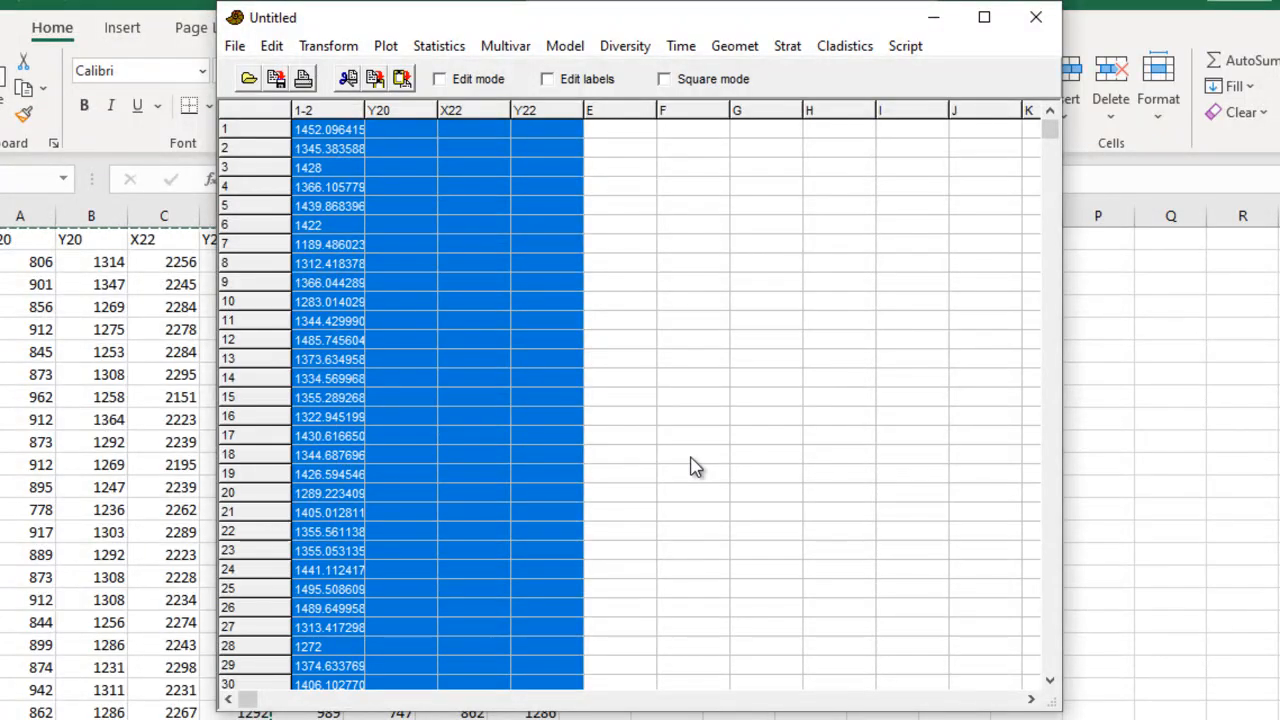
click(665, 340)
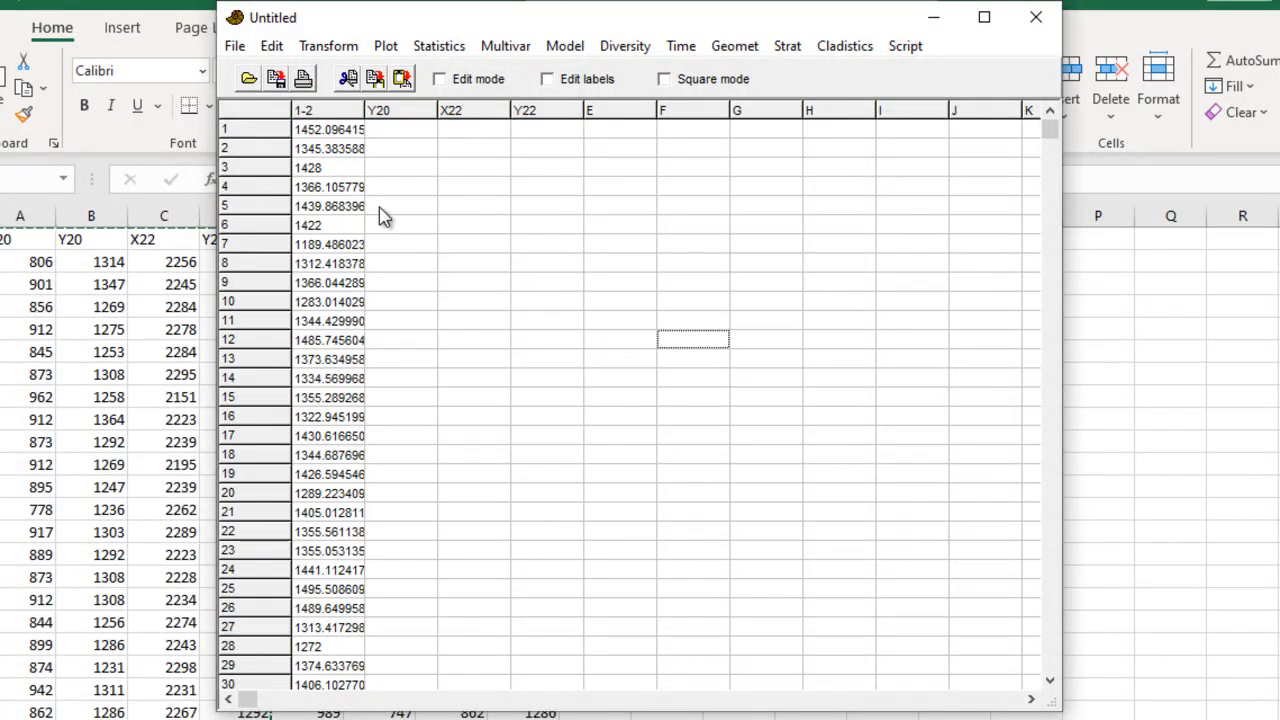
Apply the Log transform to the values in the 1-2 distance column.
click(331, 112)
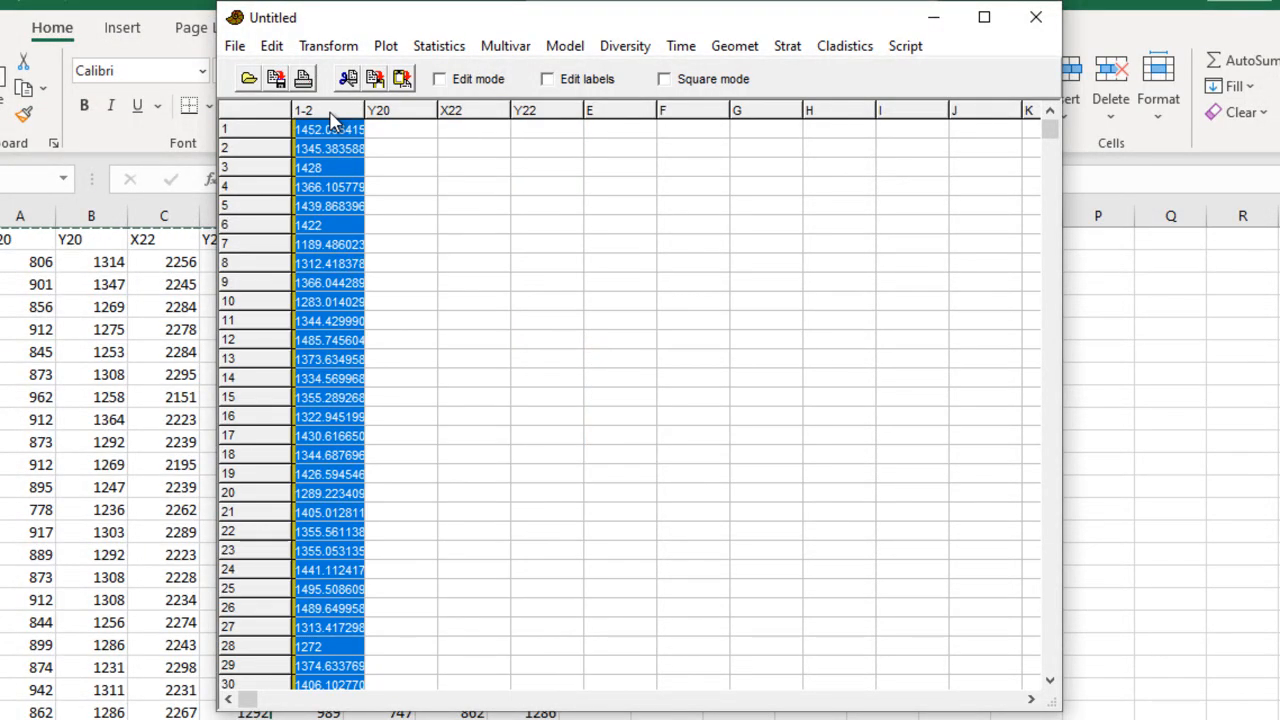
click(456, 190)
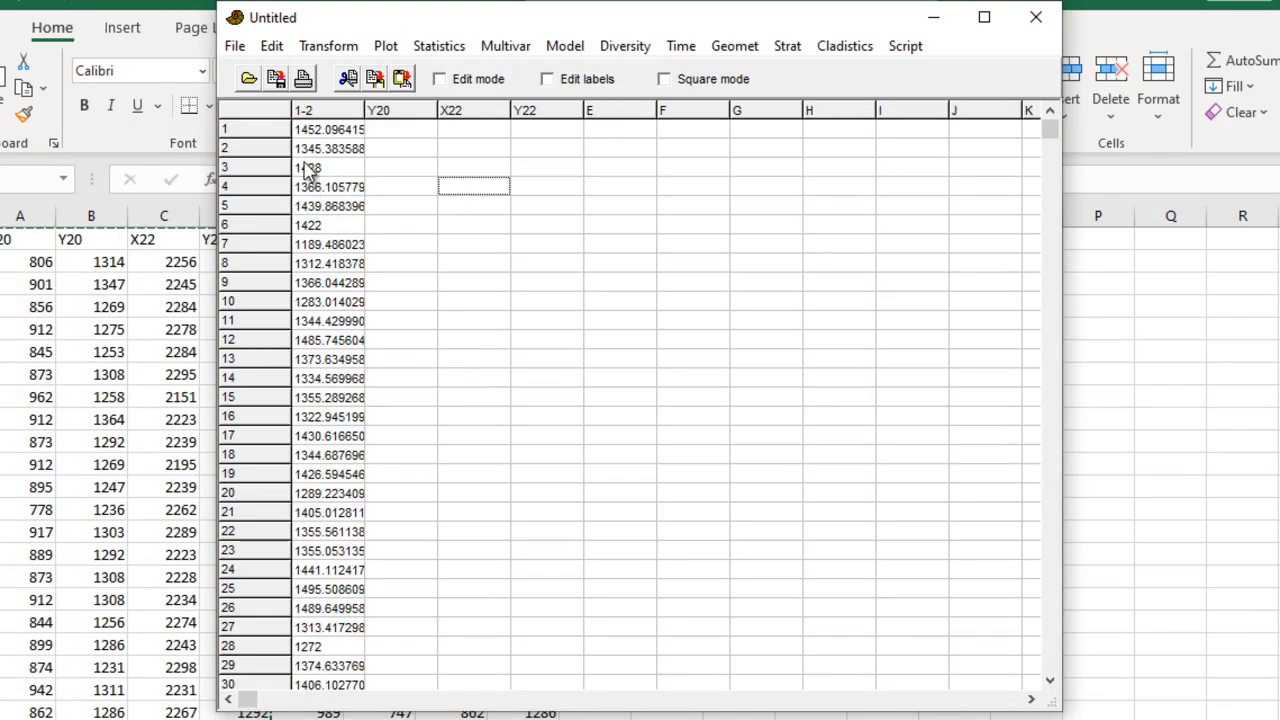
click(325, 112)
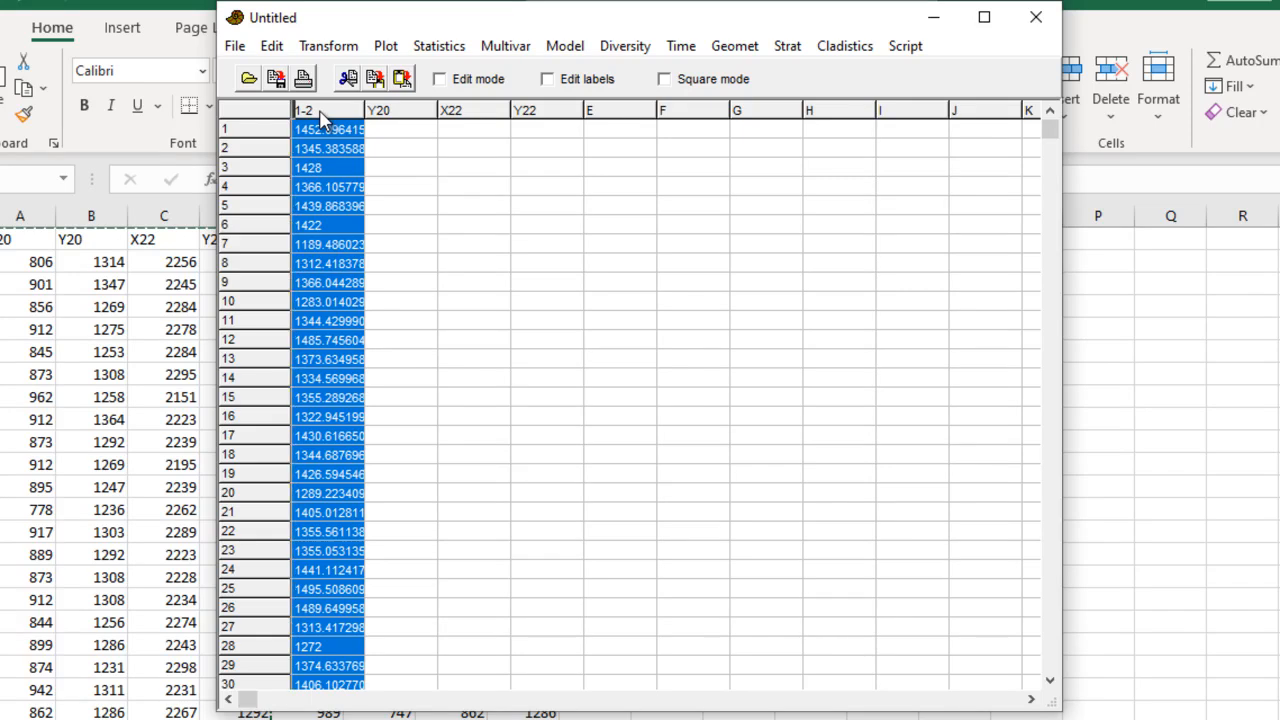
click(322, 52)
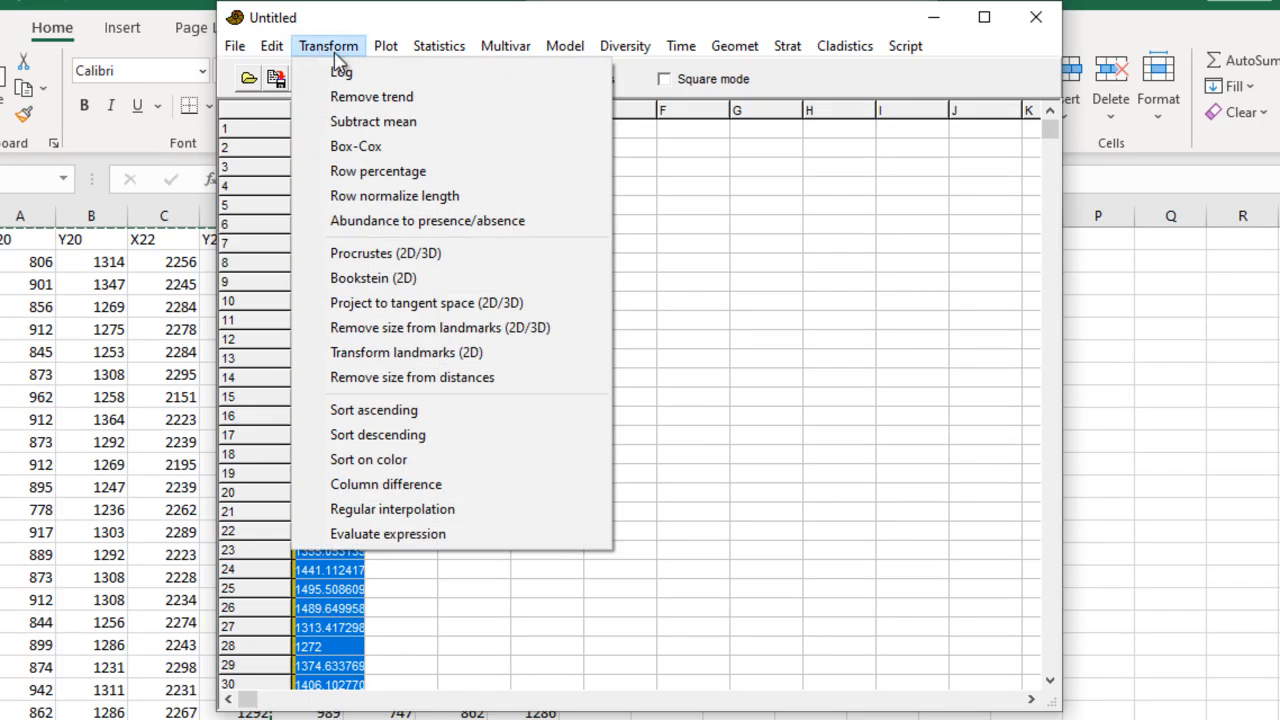
click(265, 71)
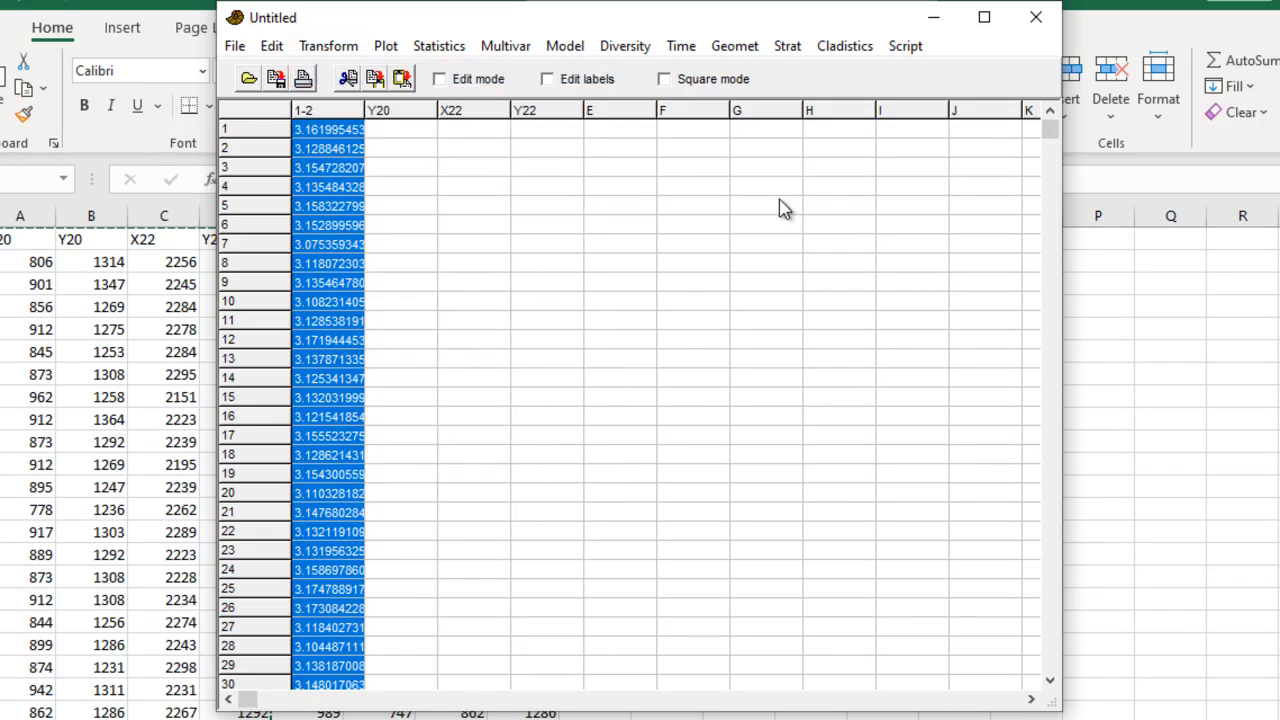
click(388, 148)
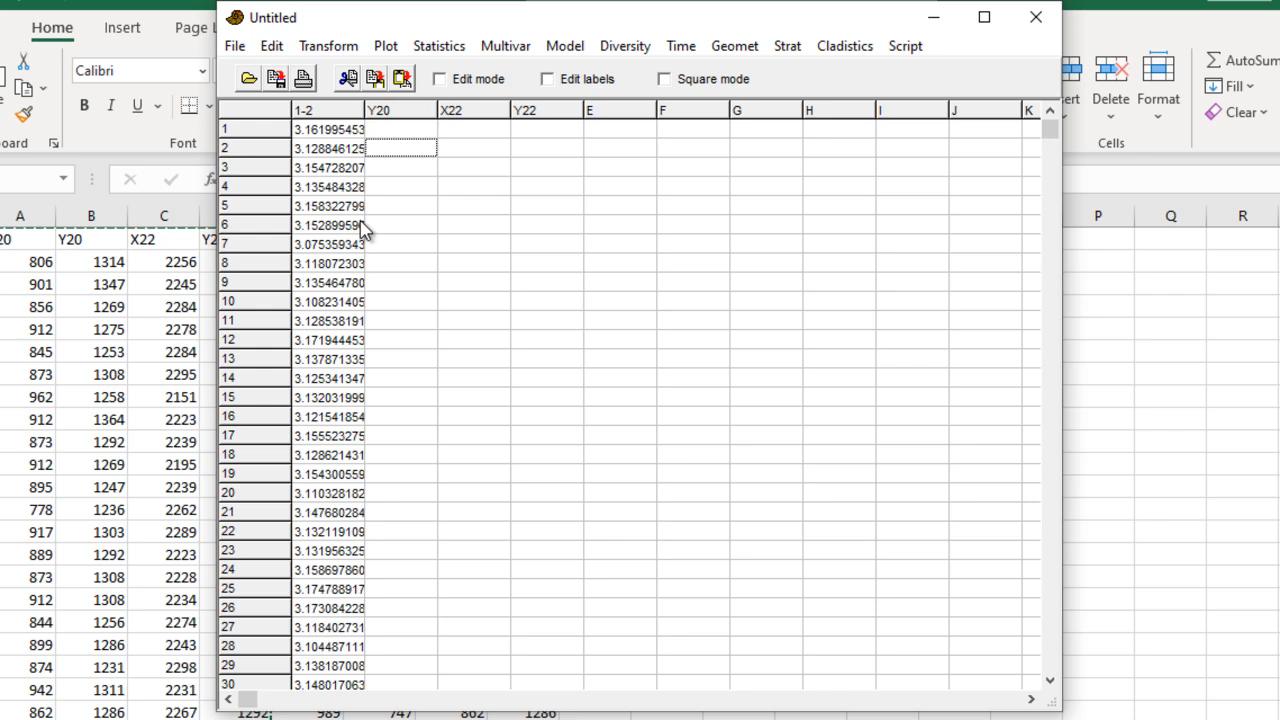
Copy the log-transformed 1-2 column and switch to Sheet2 of the Excel workbook.
click(333, 113)
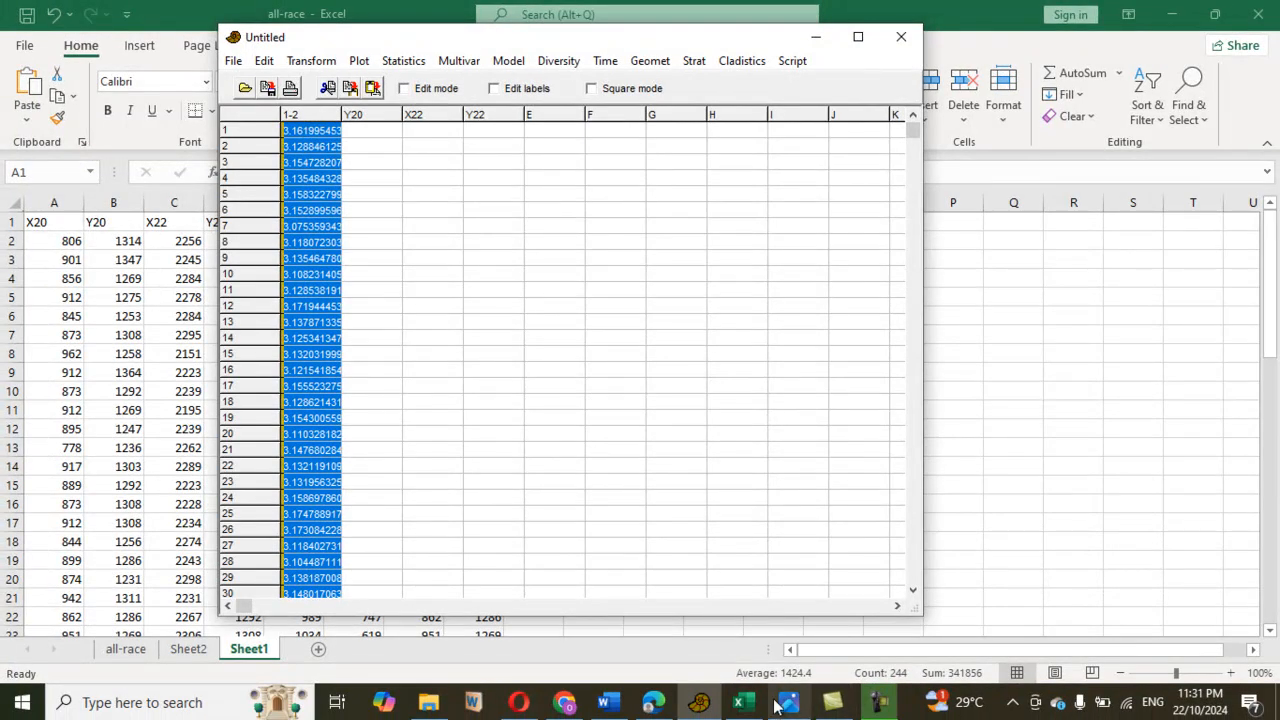
click(740, 705)
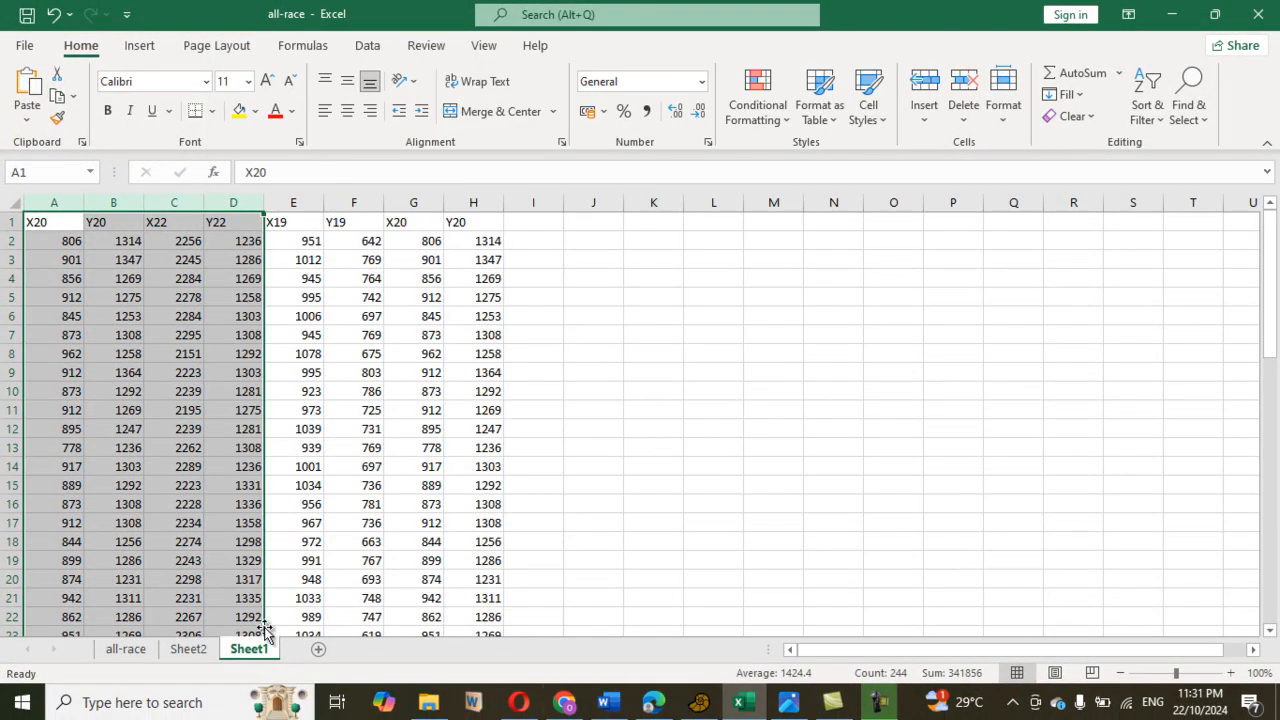
click(199, 652)
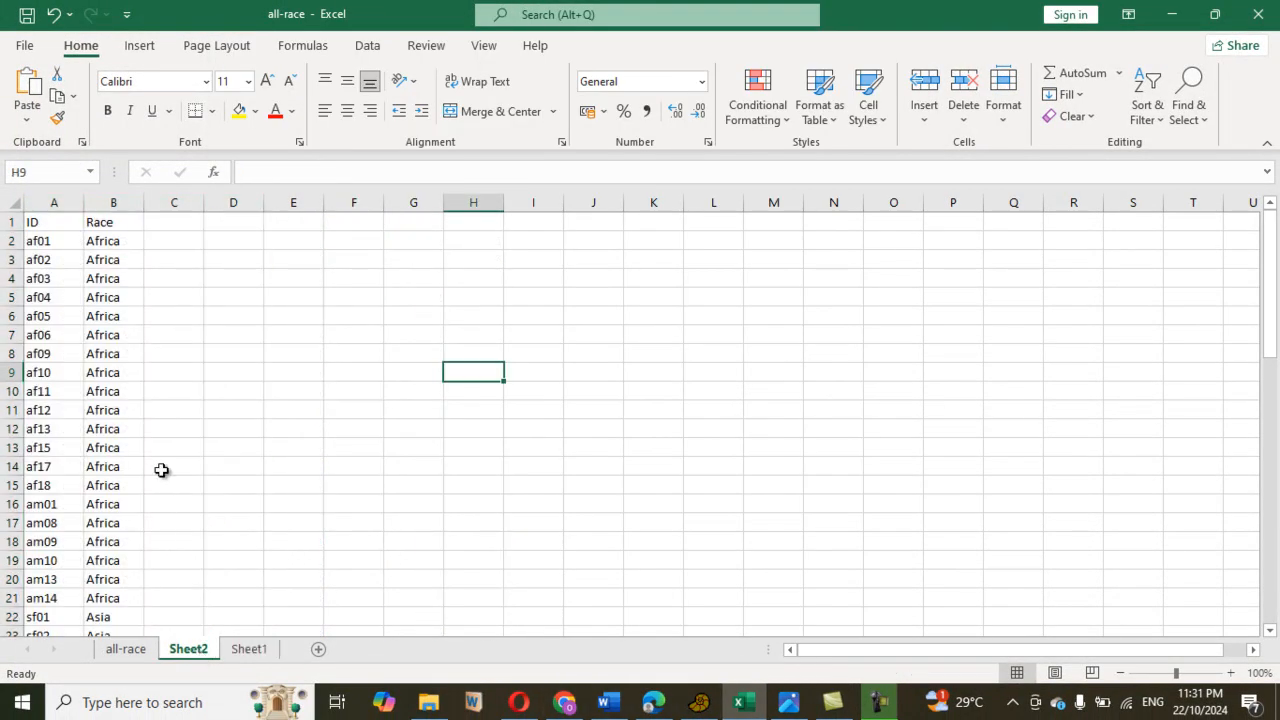
Try pasting the copied distances into column C of Sheet2 from the first row, and undo the paste.
click(174, 204)
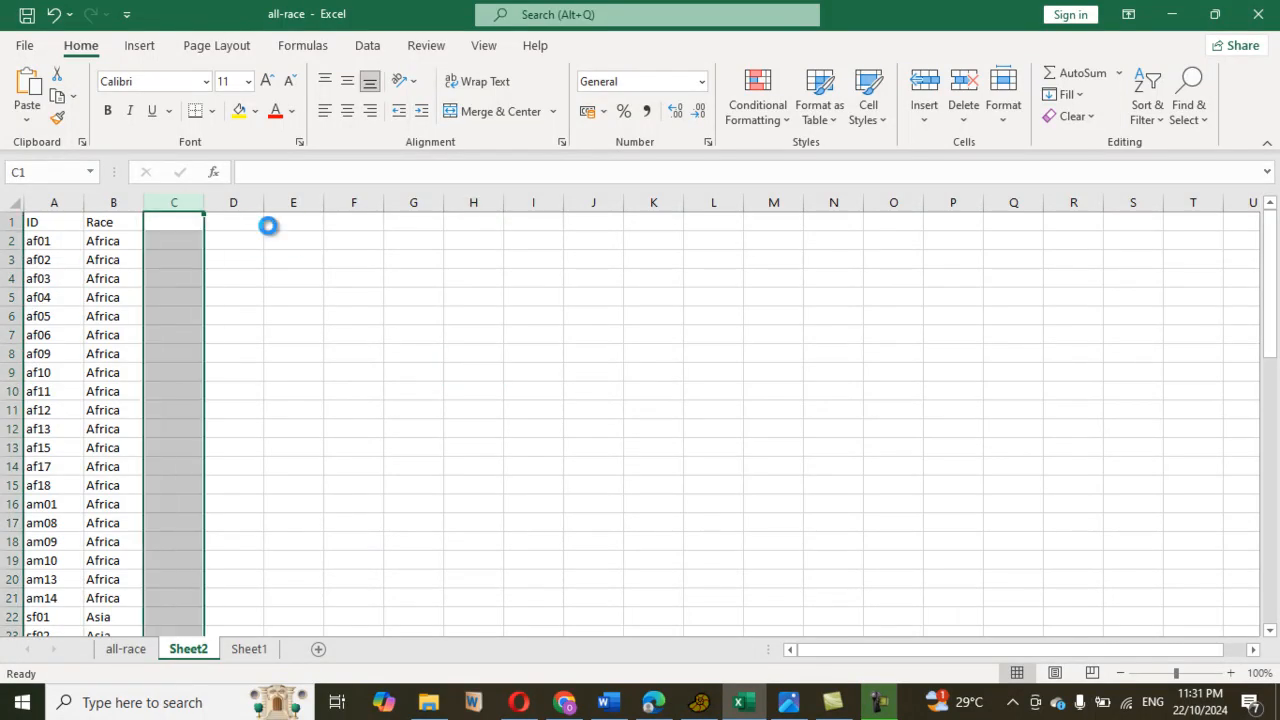
click(598, 405)
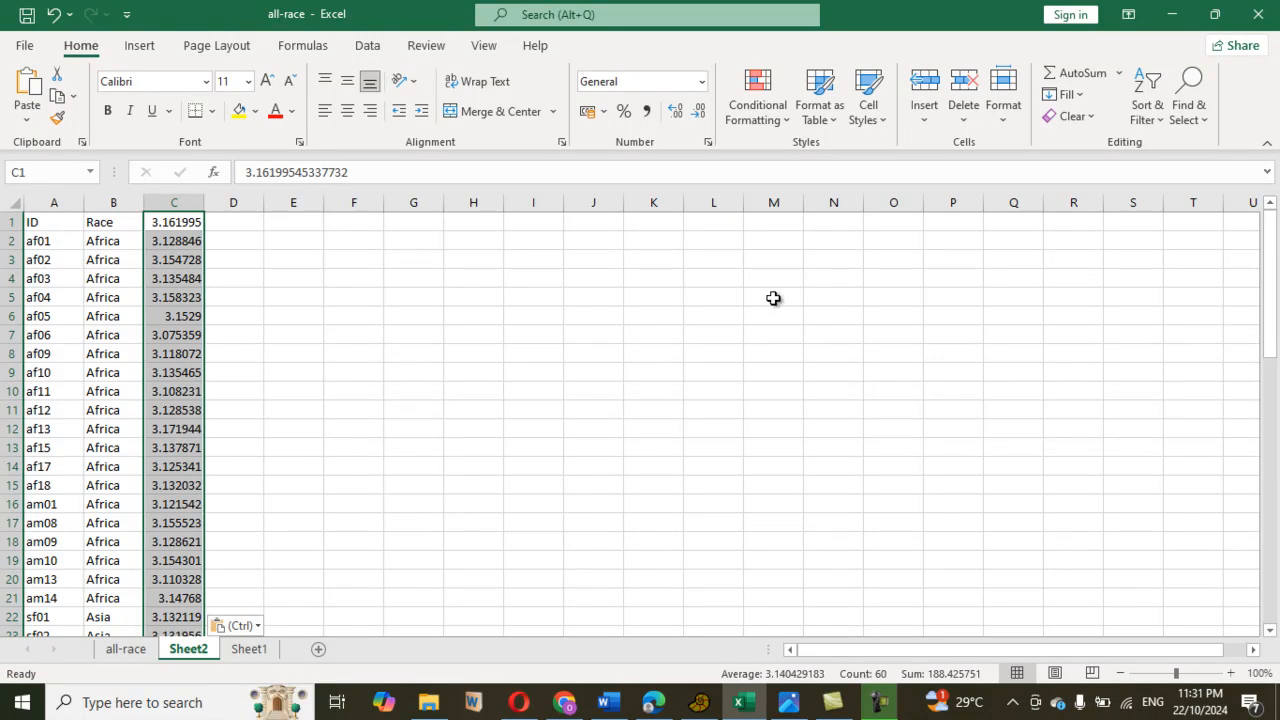
key(ctrl+z)
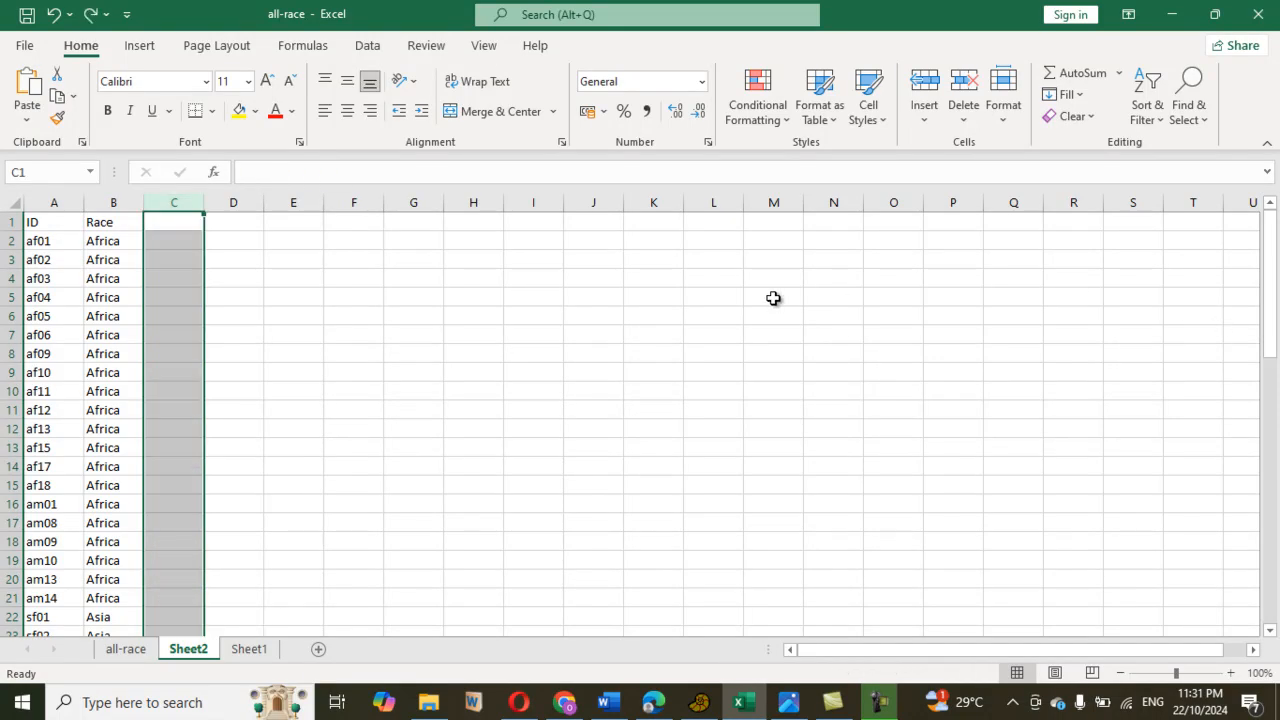
Enter the header Facial-width in C1 and paste the copied distances below it from C2, fitting the column to its contents.
click(172, 221)
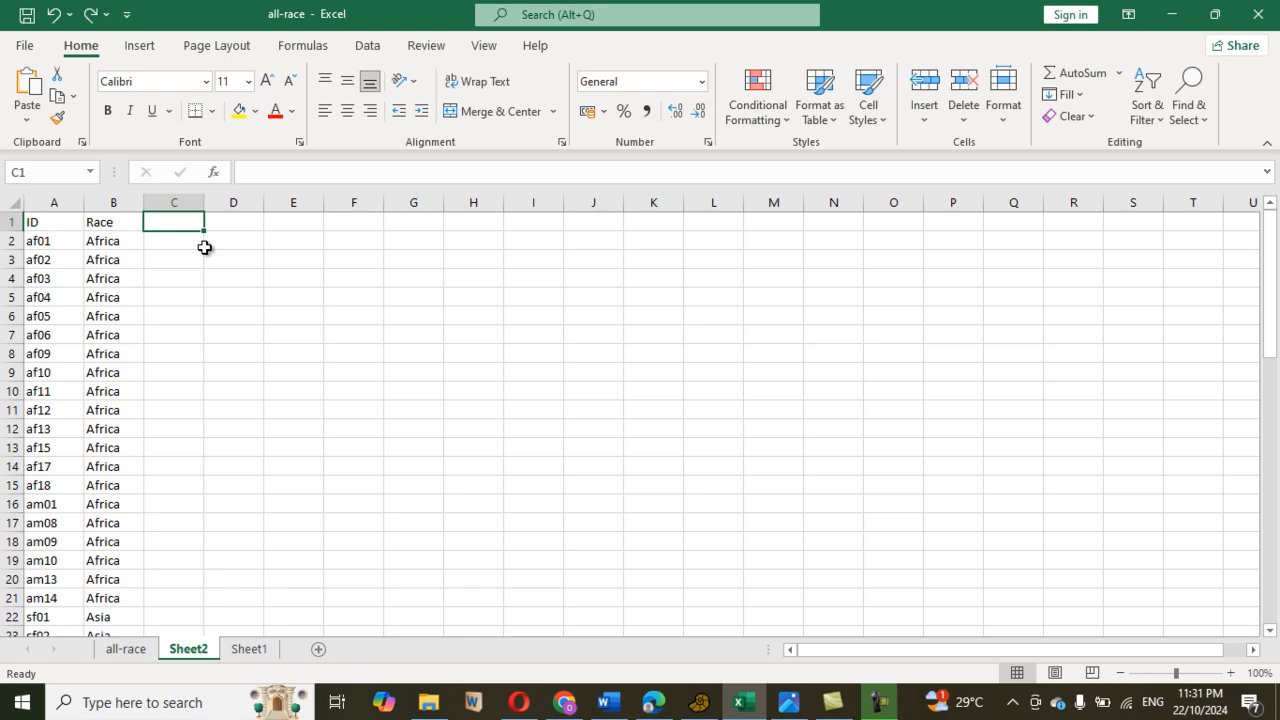
text(Facial-width)
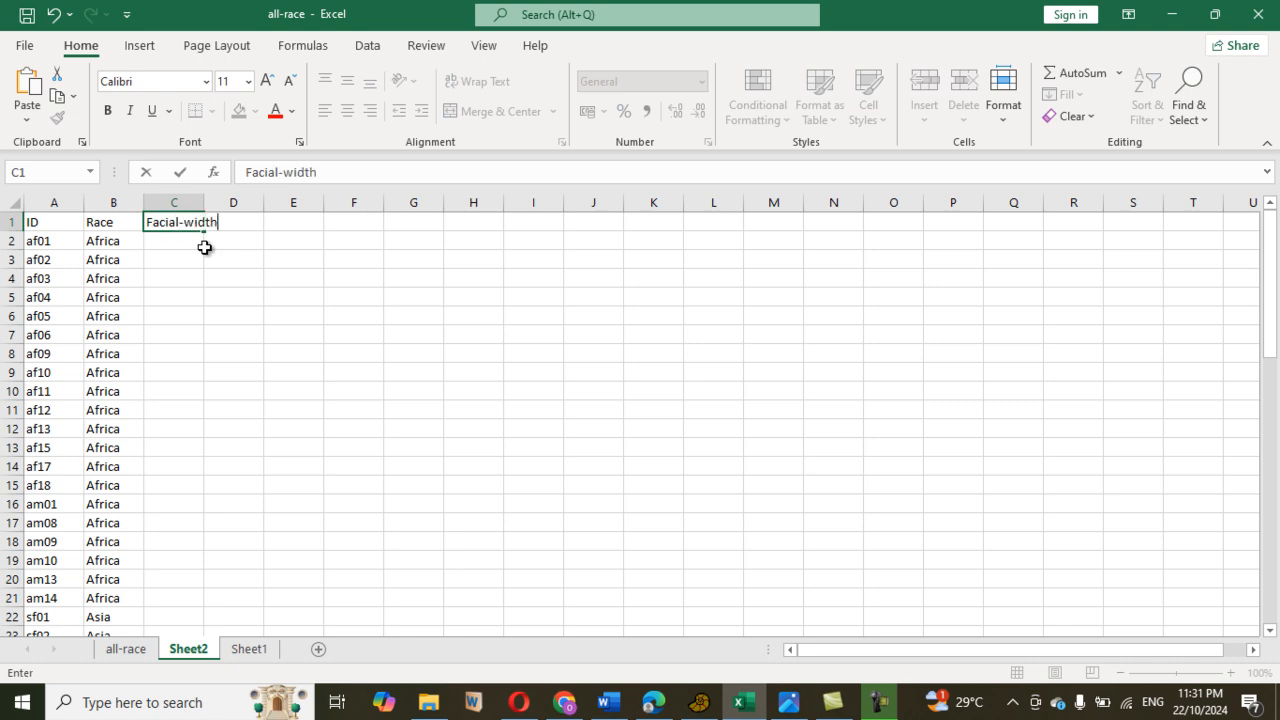
click(168, 243)
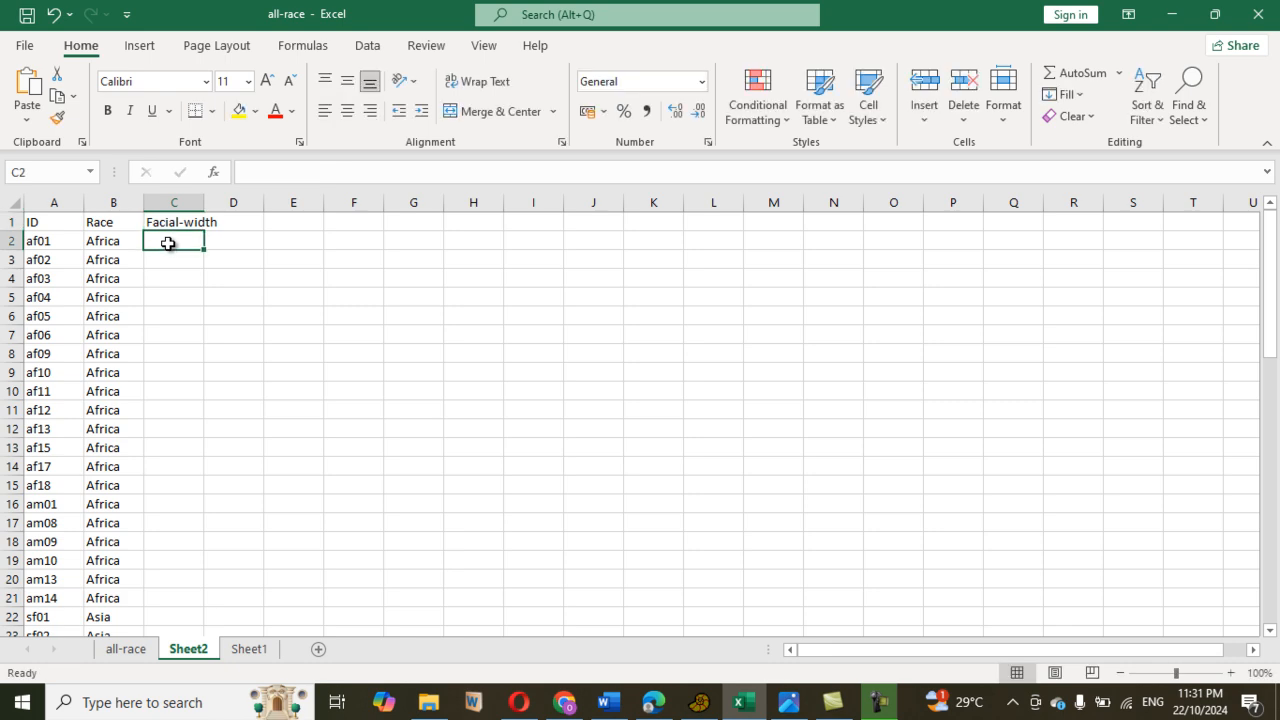
key(ctrl+v)
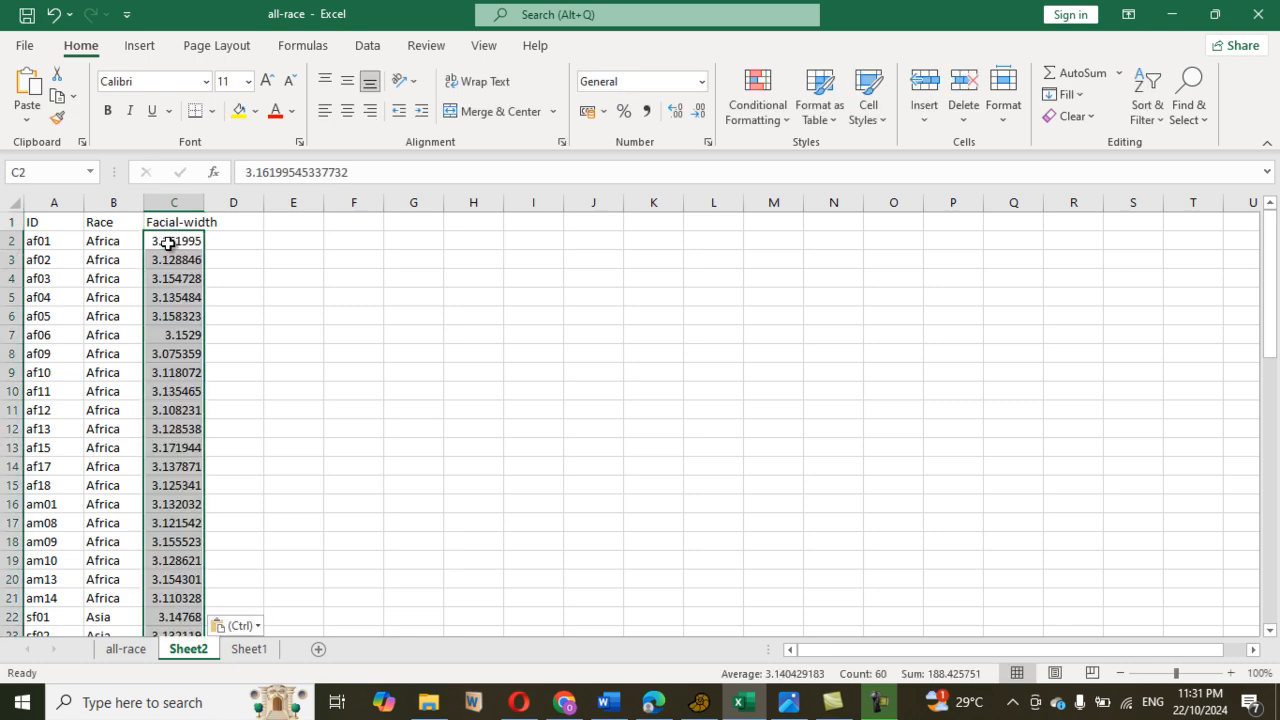
click(355, 300)
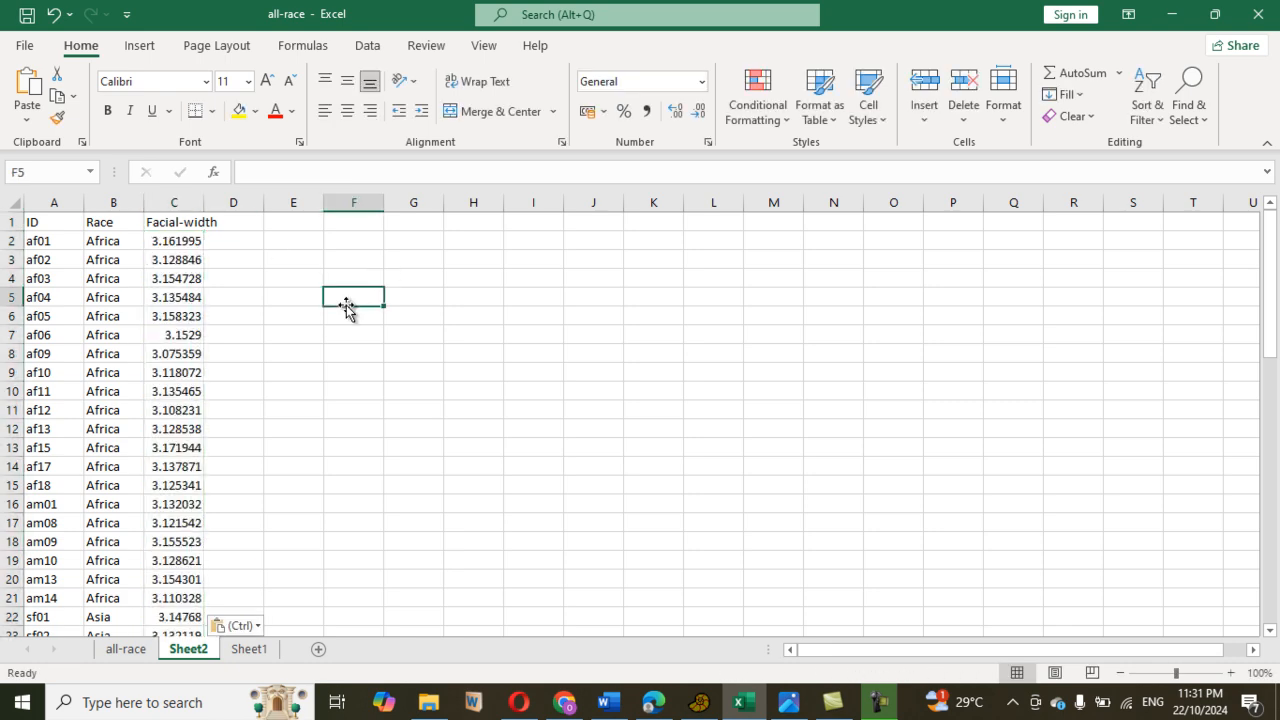
double_click(206, 199)
Enter the header Morpho-Hieght in cell D1 of Sheet2.
click(249, 223)
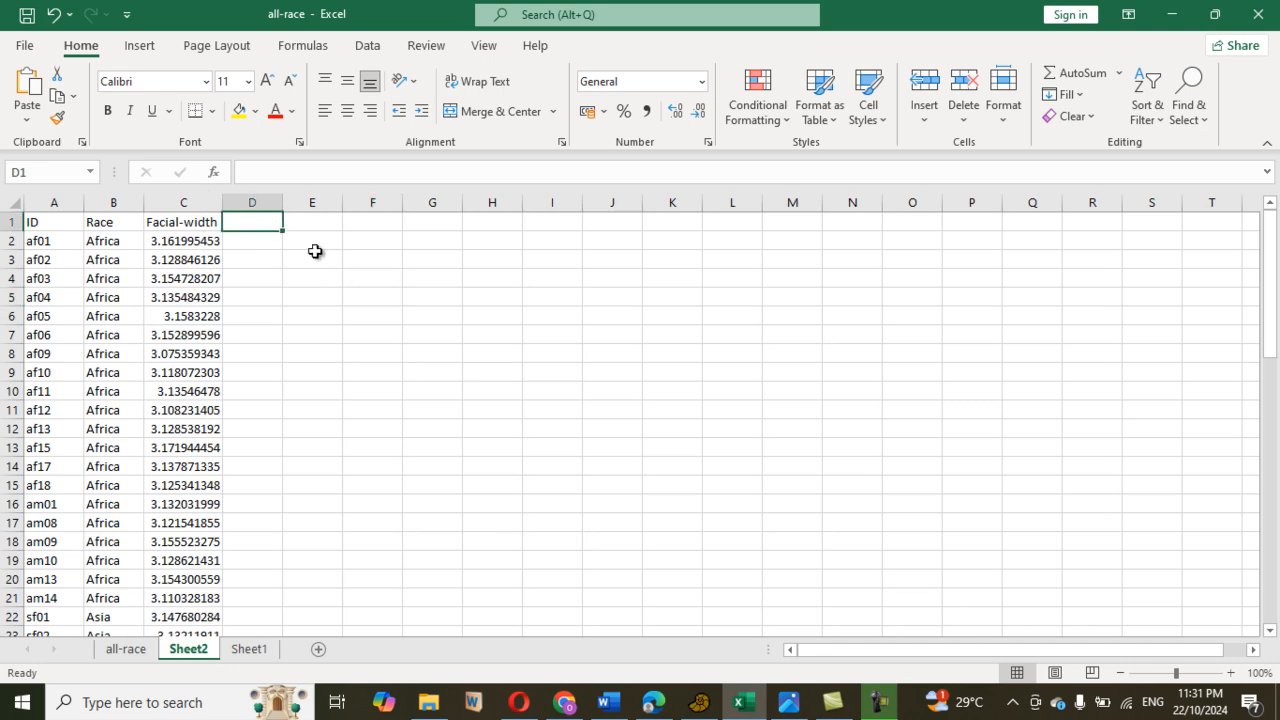
text(Morpho-Hieght)
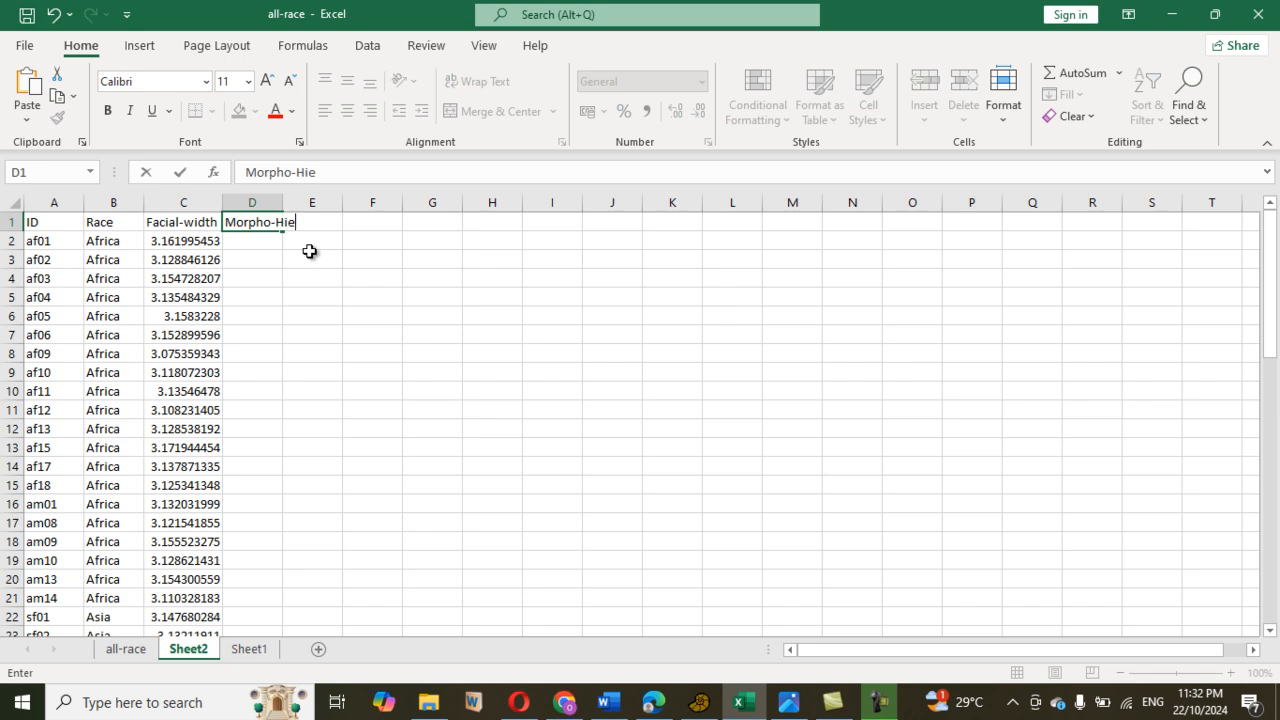
click(250, 245)
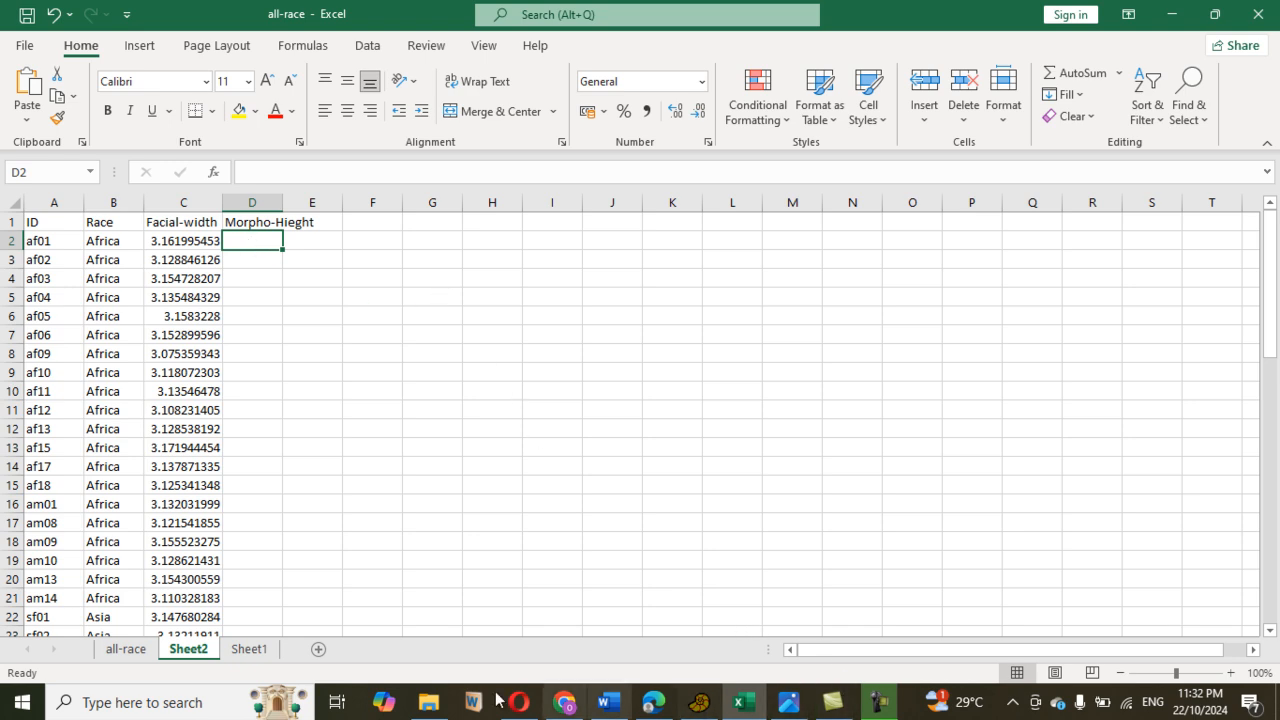
Copy the X19, Y19, X20 and Y20 columns from Sheet1 and return to Sheet2.
click(245, 649)
drag(306, 204, 474, 204)
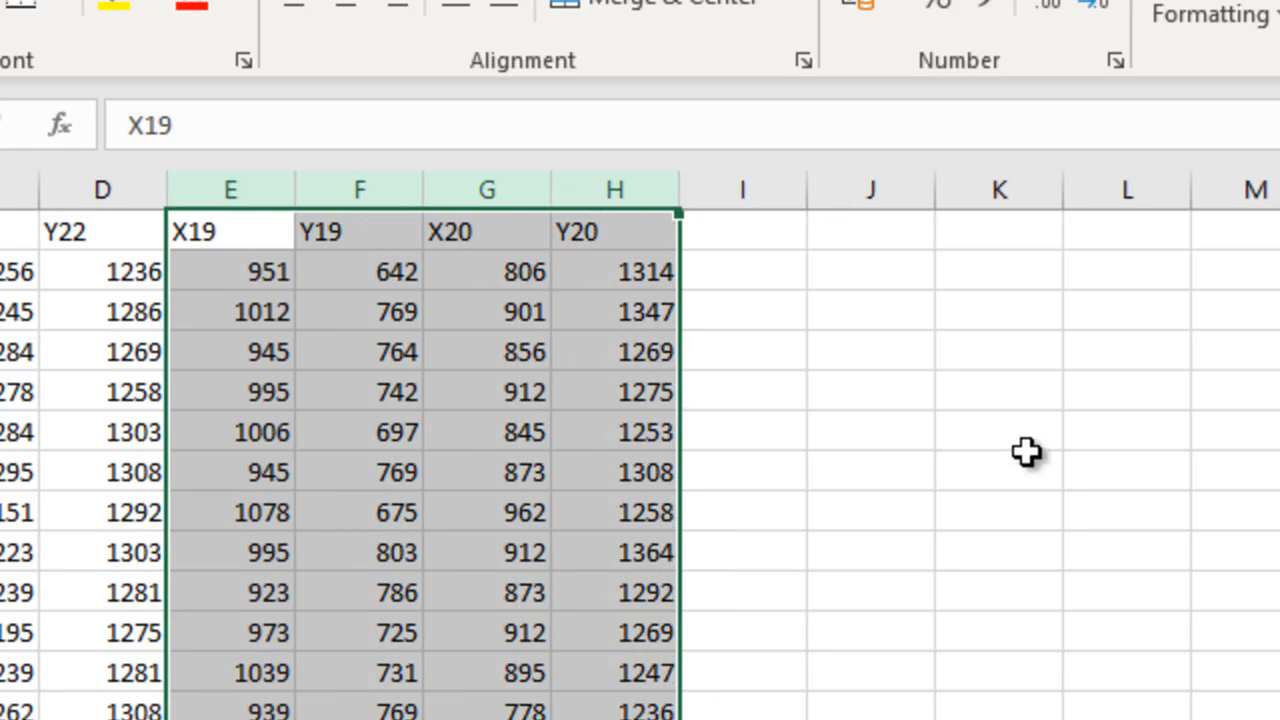
key(ctrl+c)
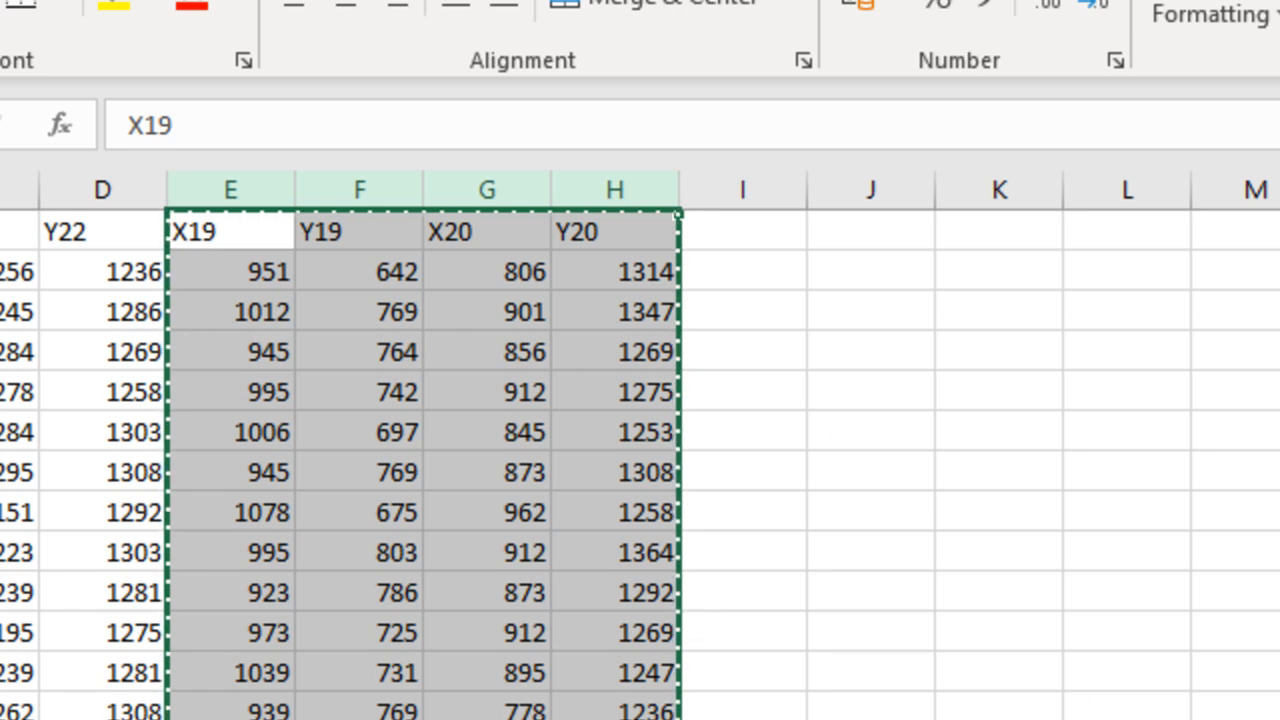
key(ctrl+Page_Down)
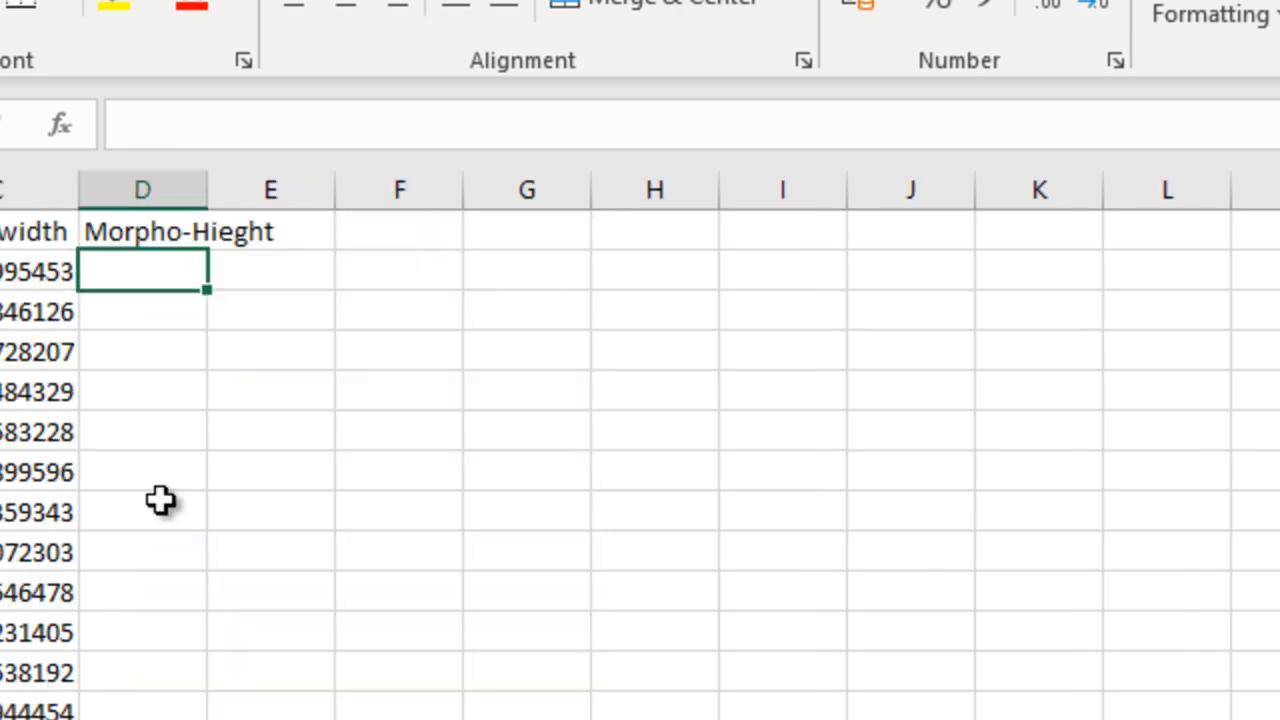
Change the header in cell D1 to Mandible-width.
click(130, 228)
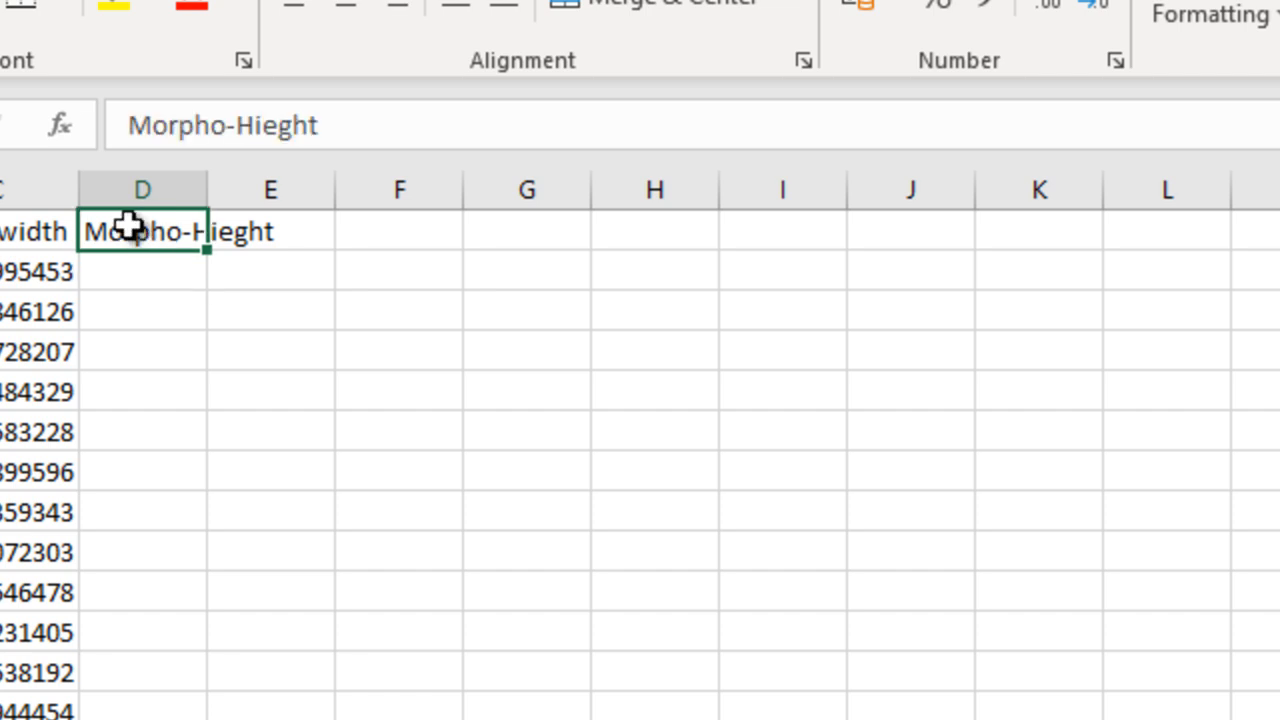
double_click(183, 128)
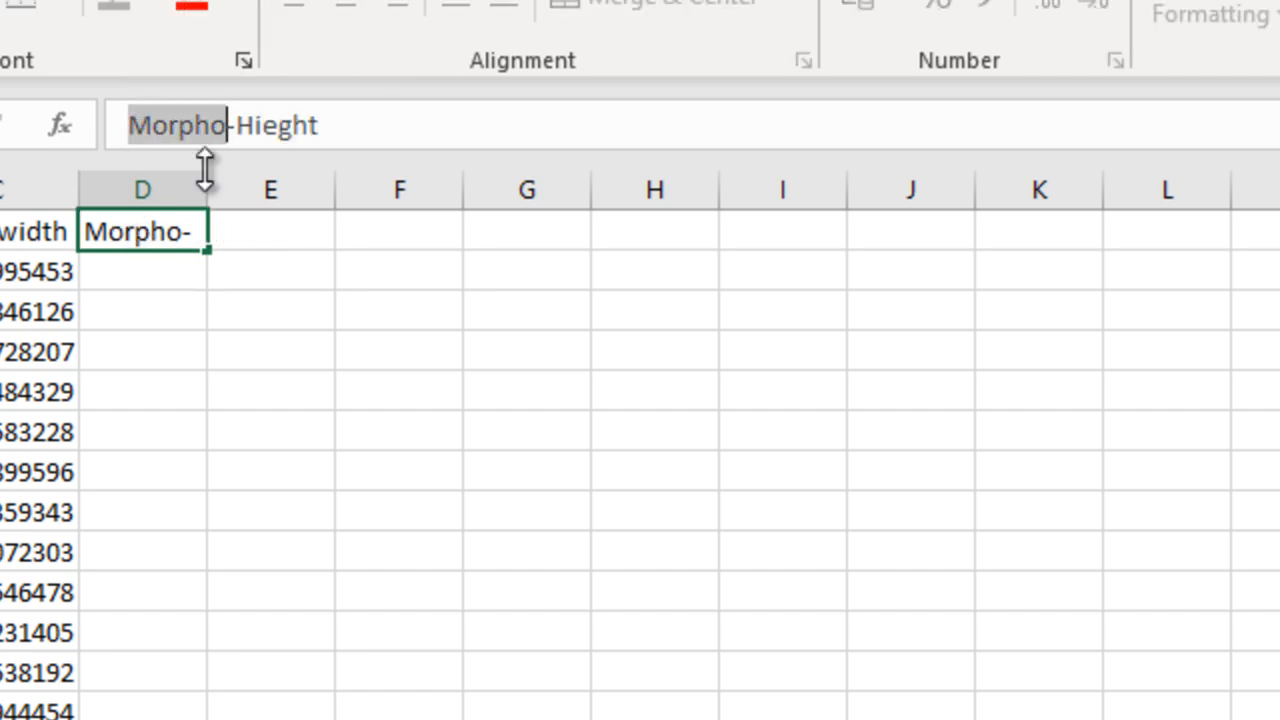
text(Mandi)
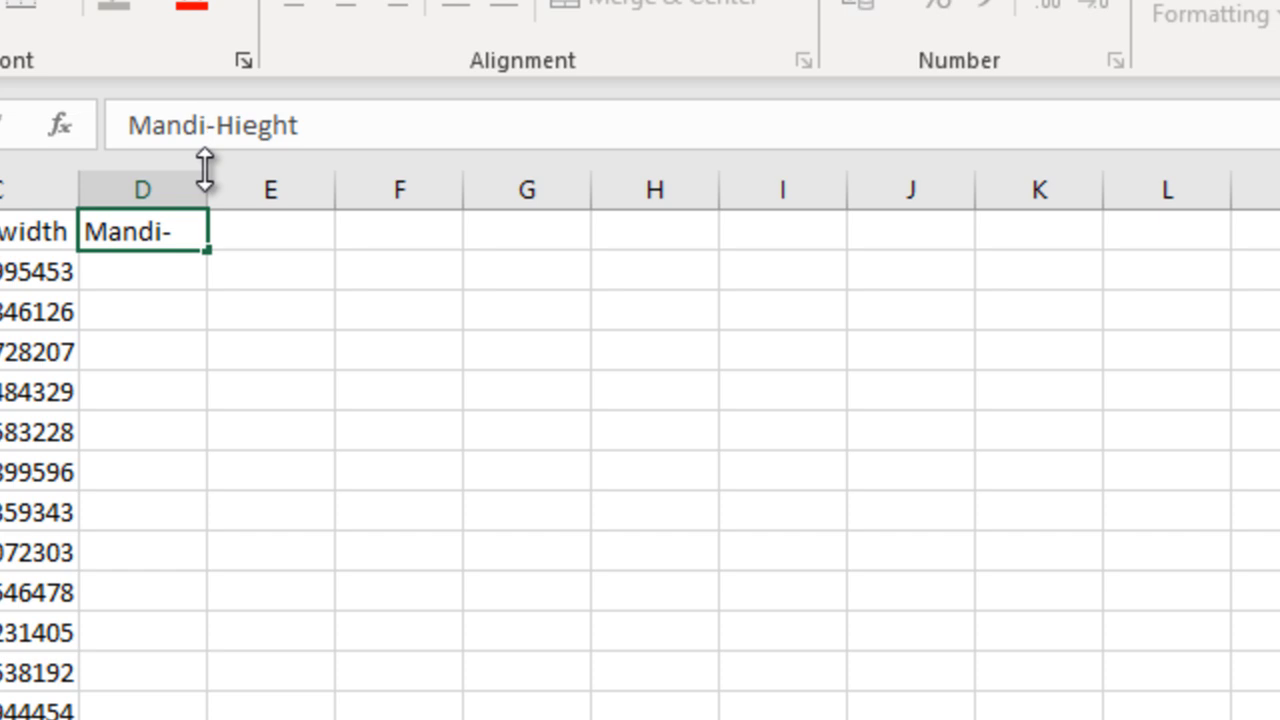
text(ble)
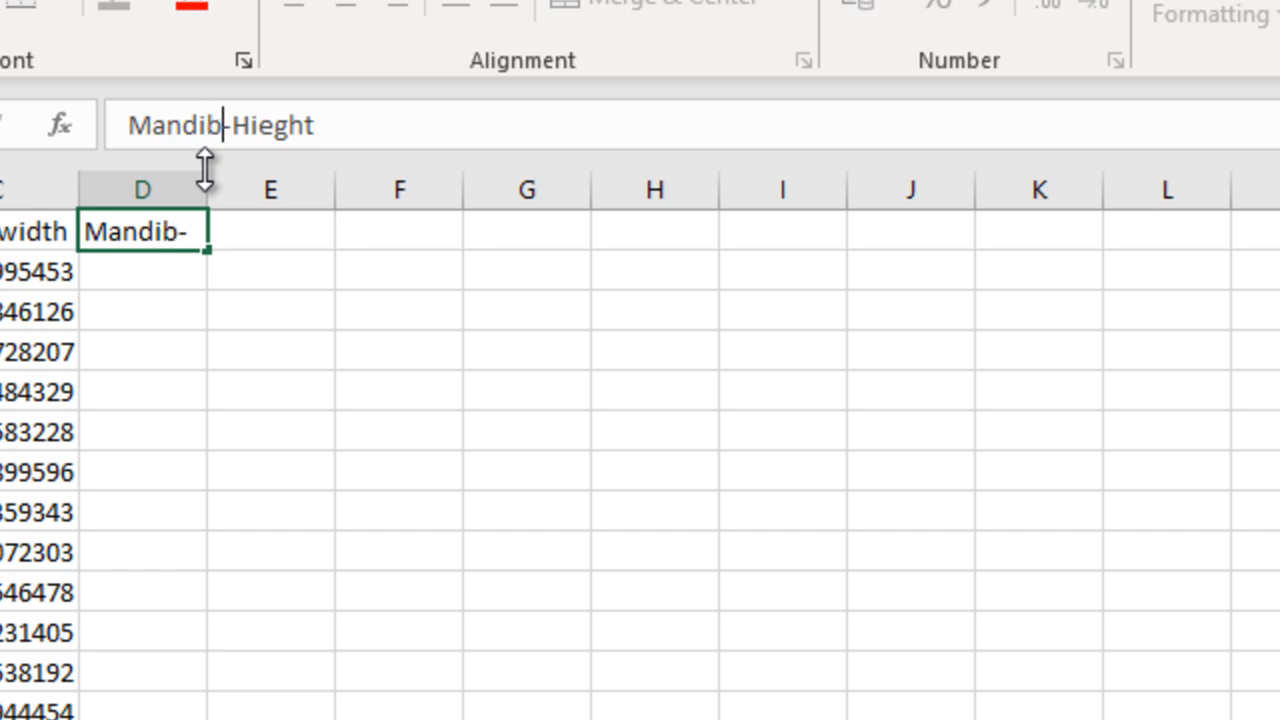
double_click(298, 127)
text(wid)
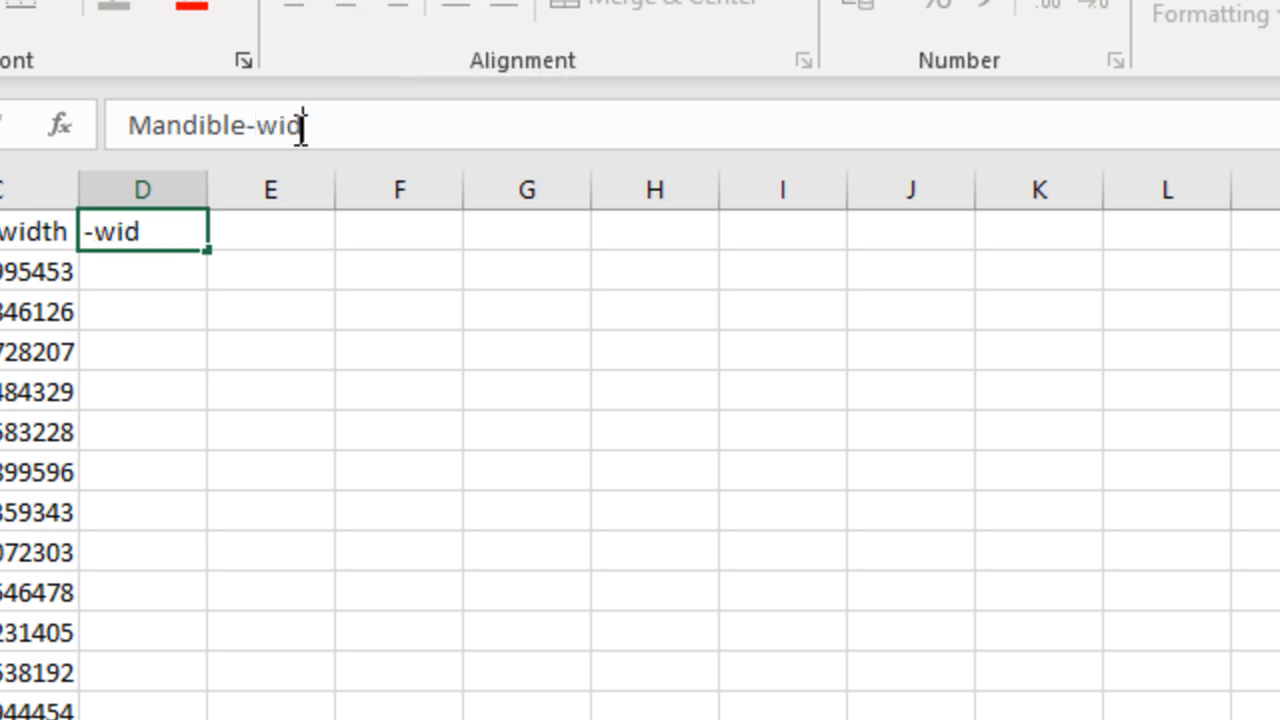
text(th)
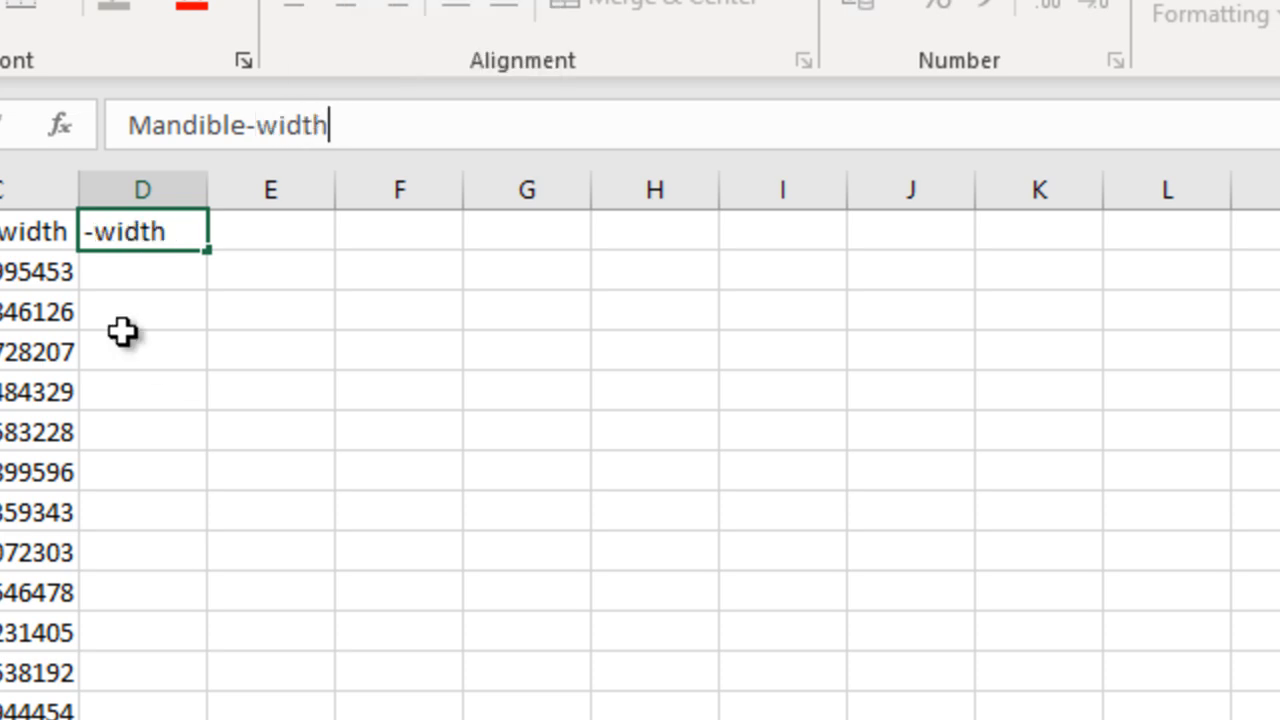
click(129, 263)
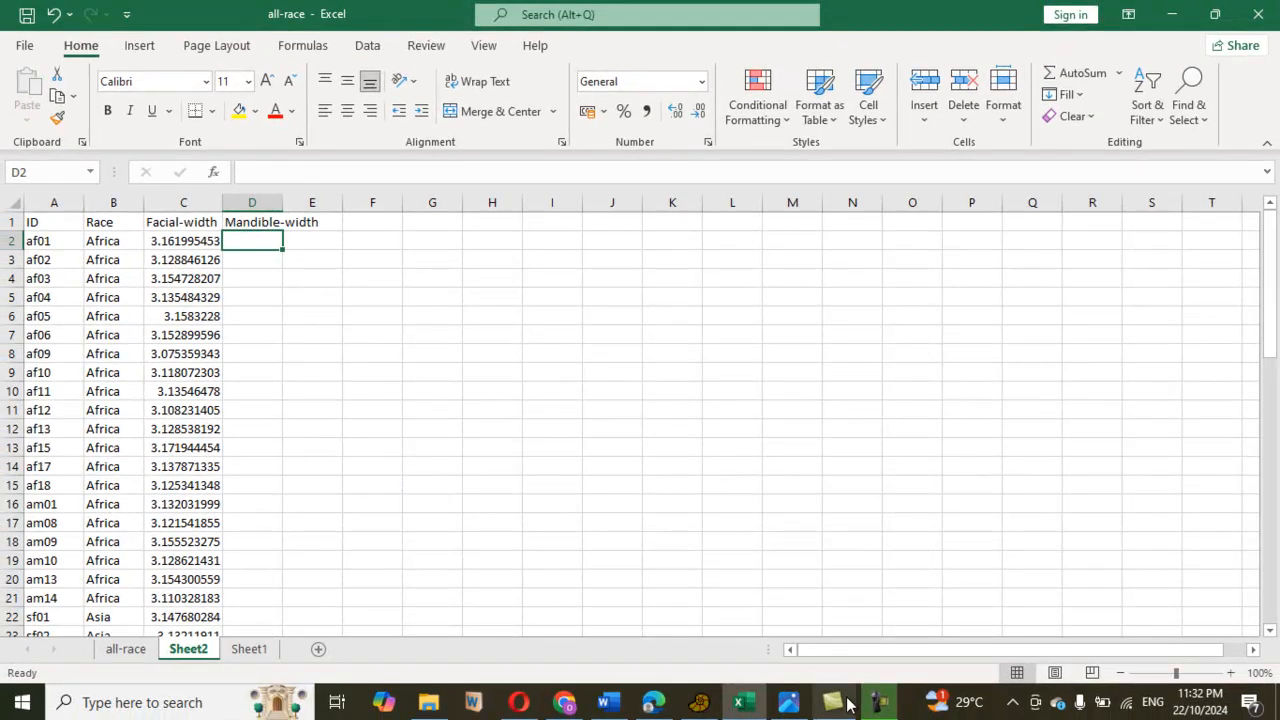
Switch to PAST, clear all existing data, and enable Edit mode and Edit labels for the empty sheet.
click(699, 702)
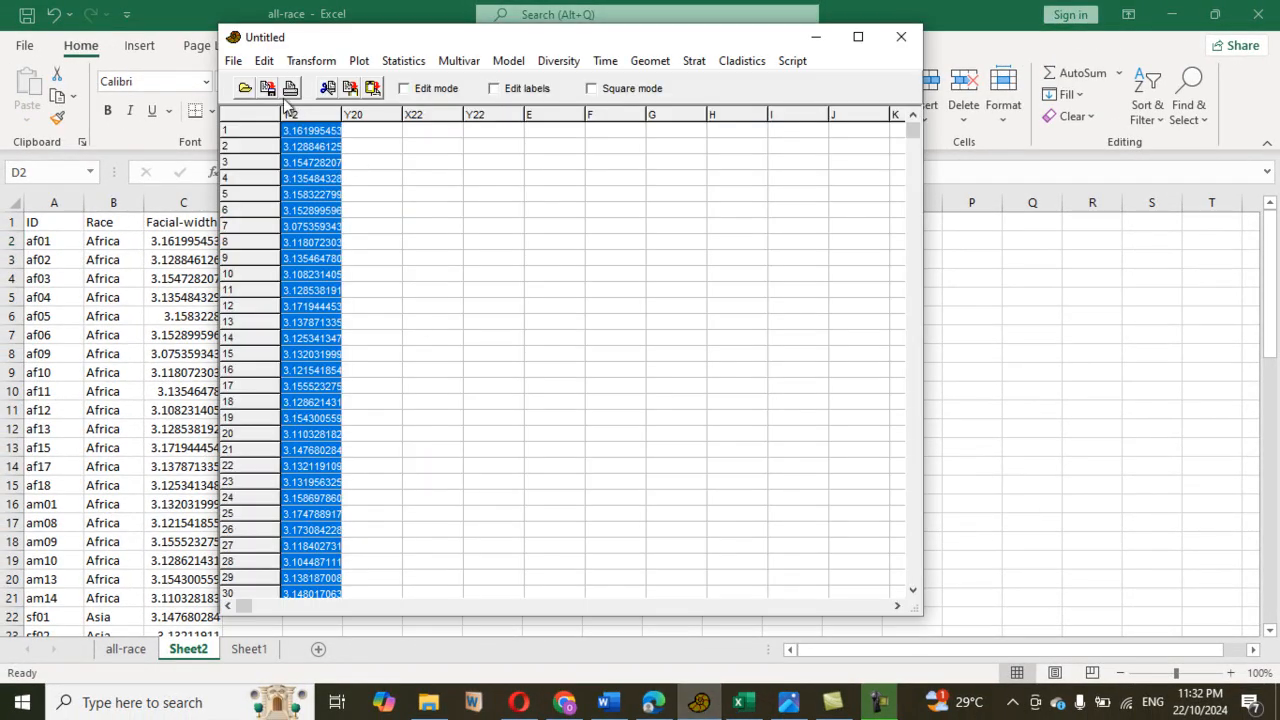
click(233, 60)
click(258, 83)
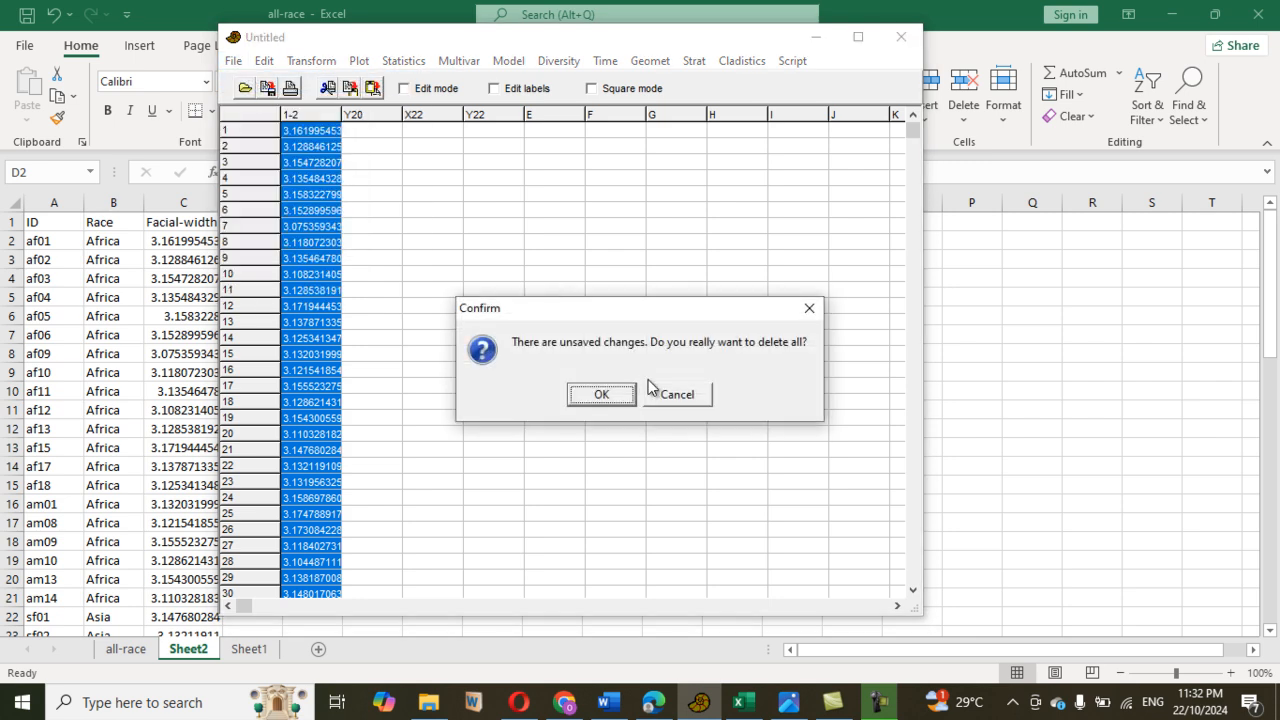
click(605, 396)
click(414, 91)
click(493, 89)
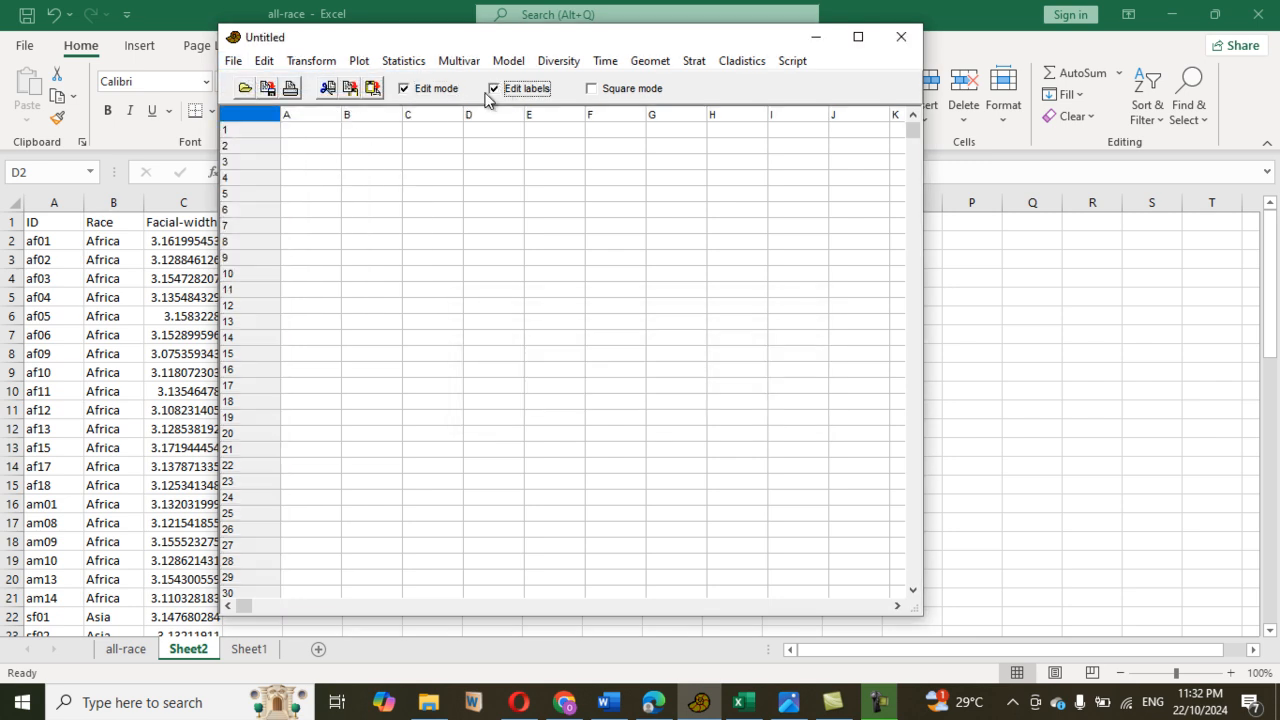
click(322, 120)
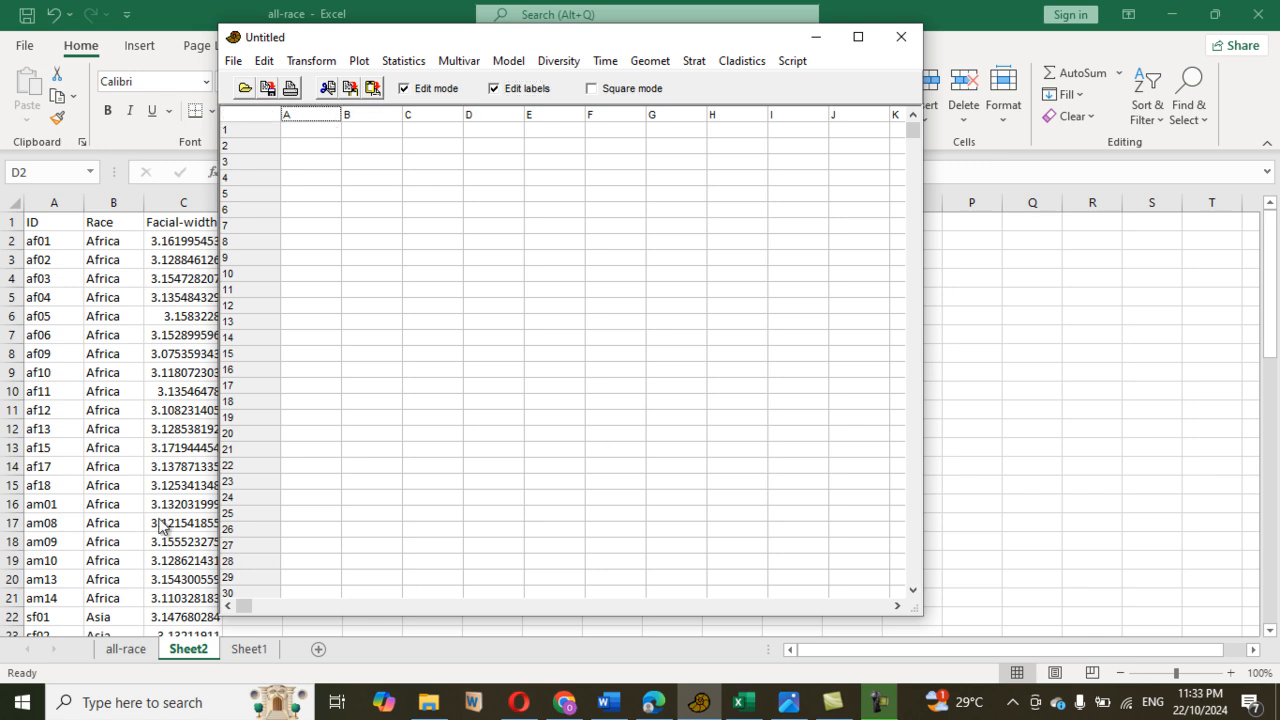
Copy the X19 to Y20 columns from Excel's Sheet1 into PAST from the column A label, and turn off both edit options.
key(alt+Tab)
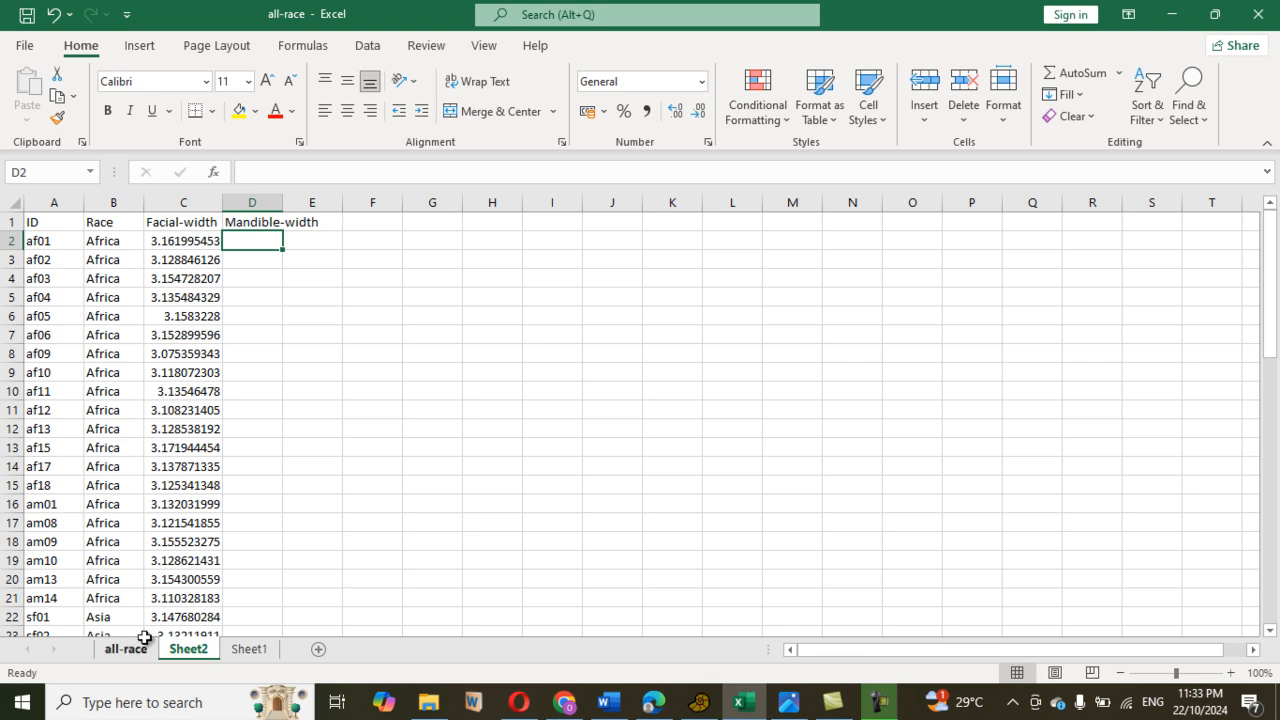
click(249, 649)
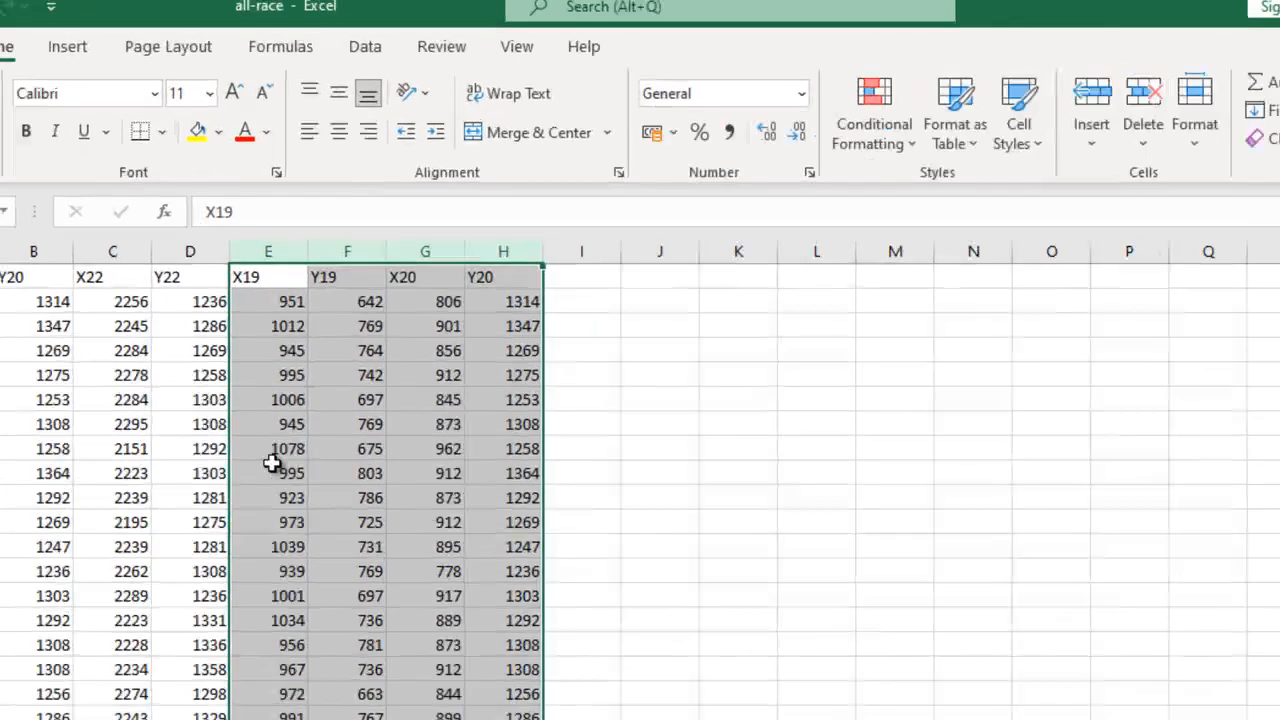
key(ctrl+c)
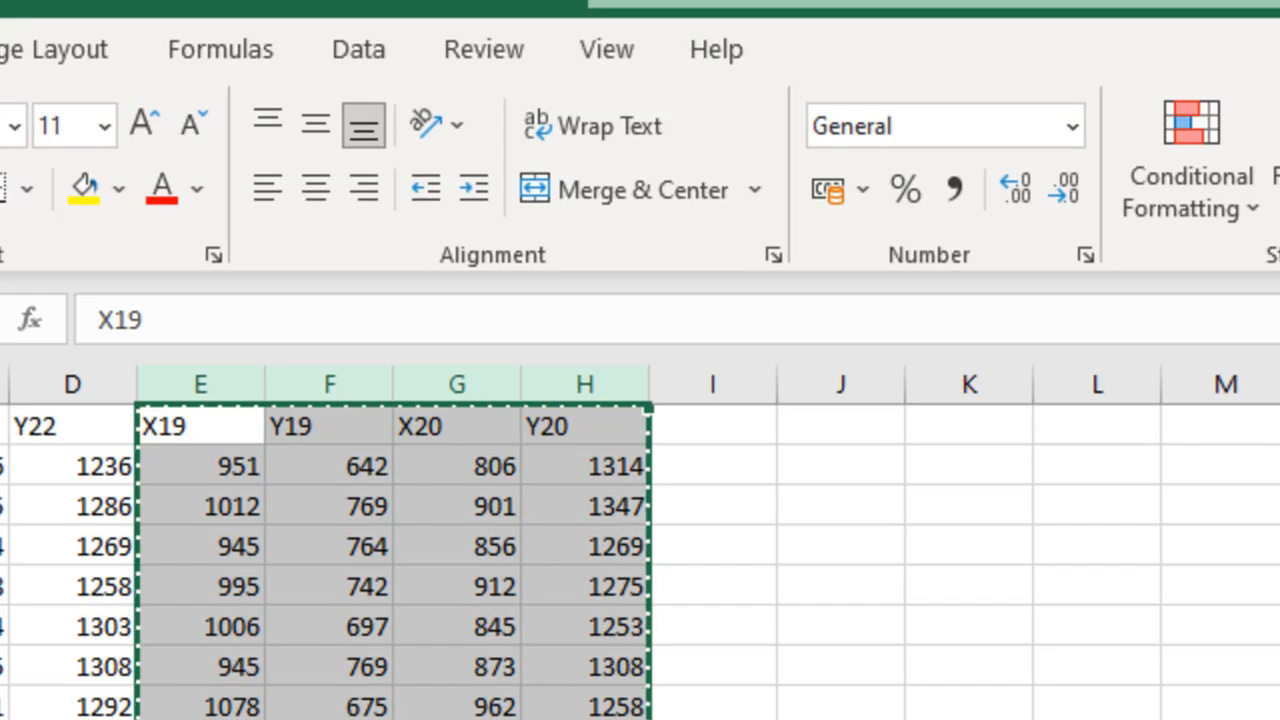
key(alt+Tab)
click(190, 198)
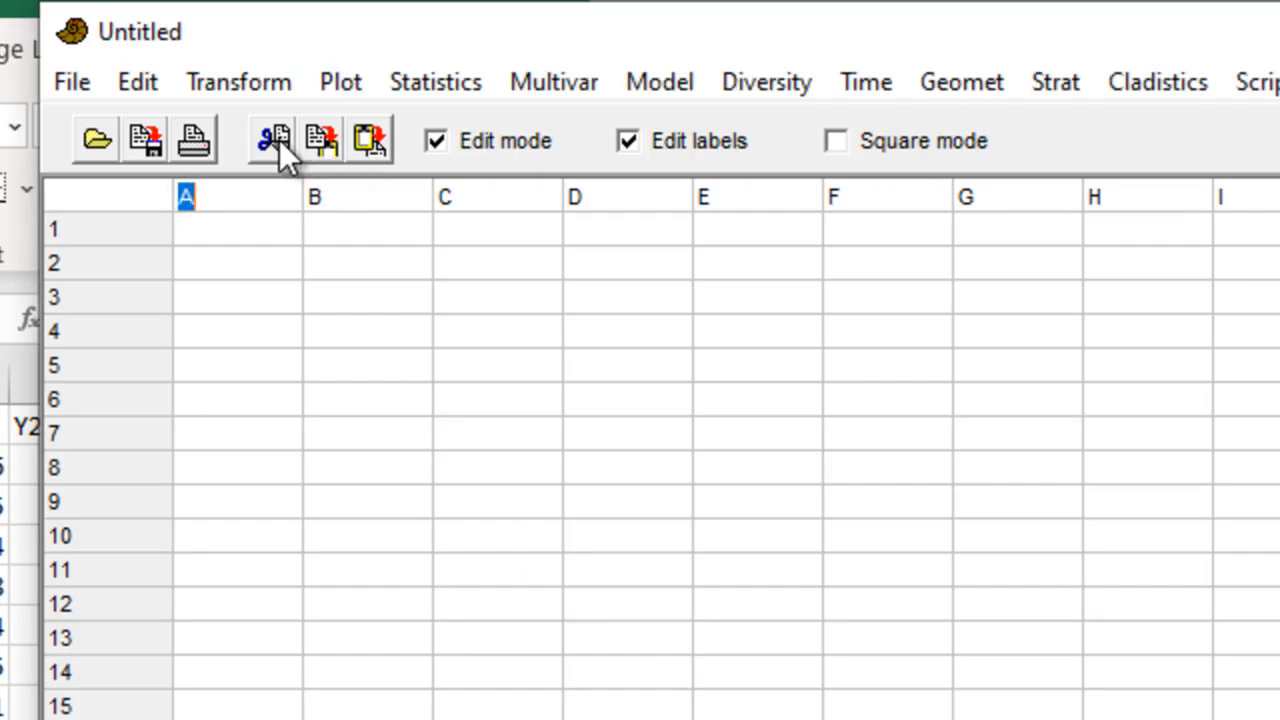
click(362, 141)
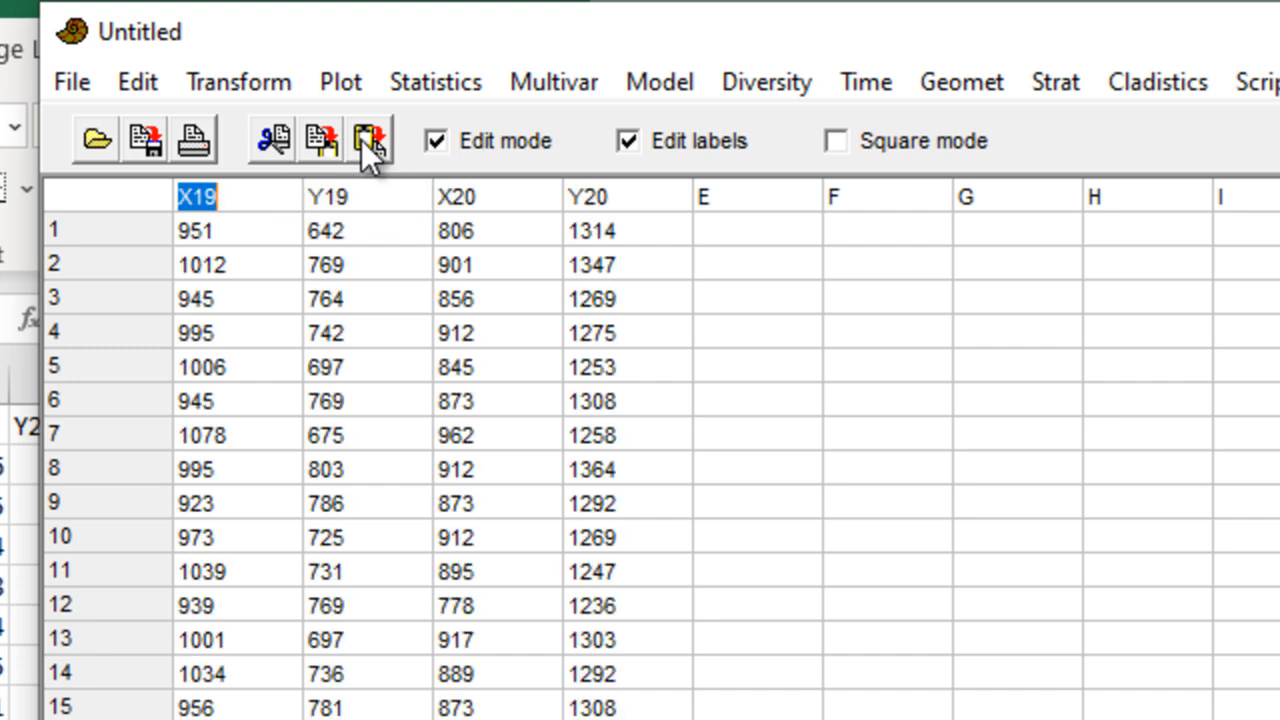
click(495, 140)
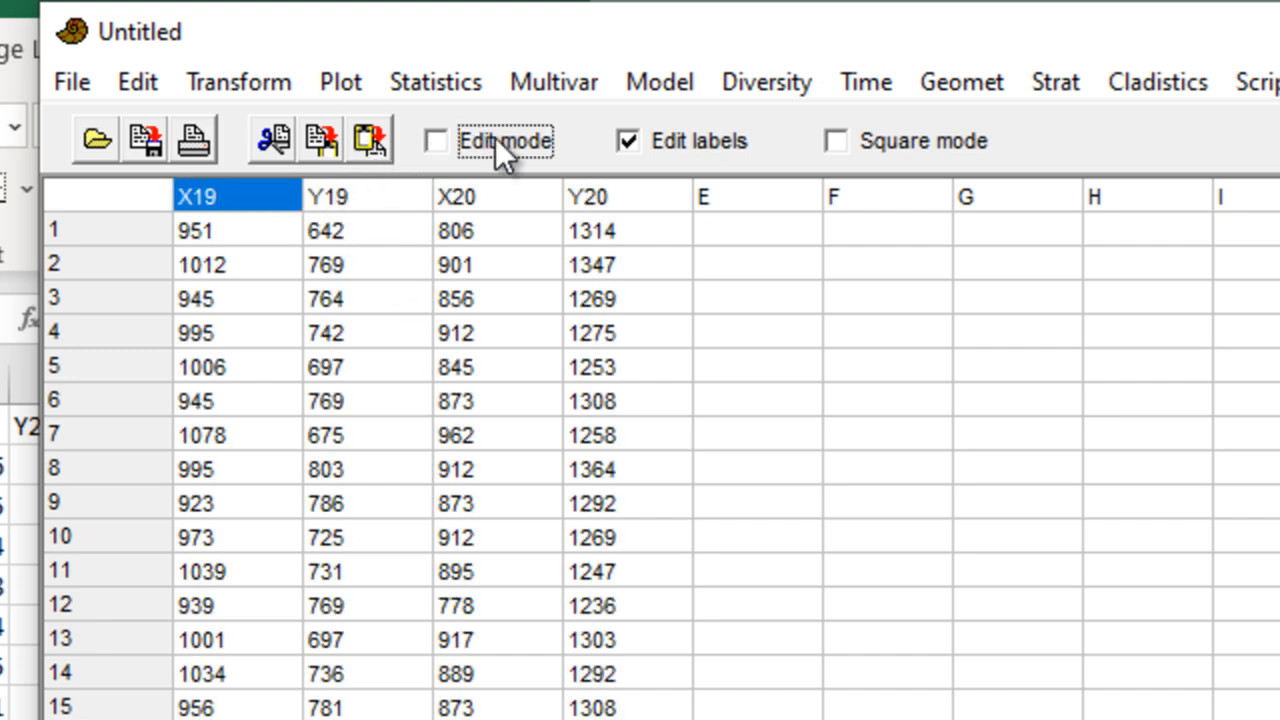
click(645, 143)
Calculate all distances from landmarks (EDMA) for the X19, Y19, X20 and Y20 columns in 2 dimensions and apply the Log transform.
click(229, 184)
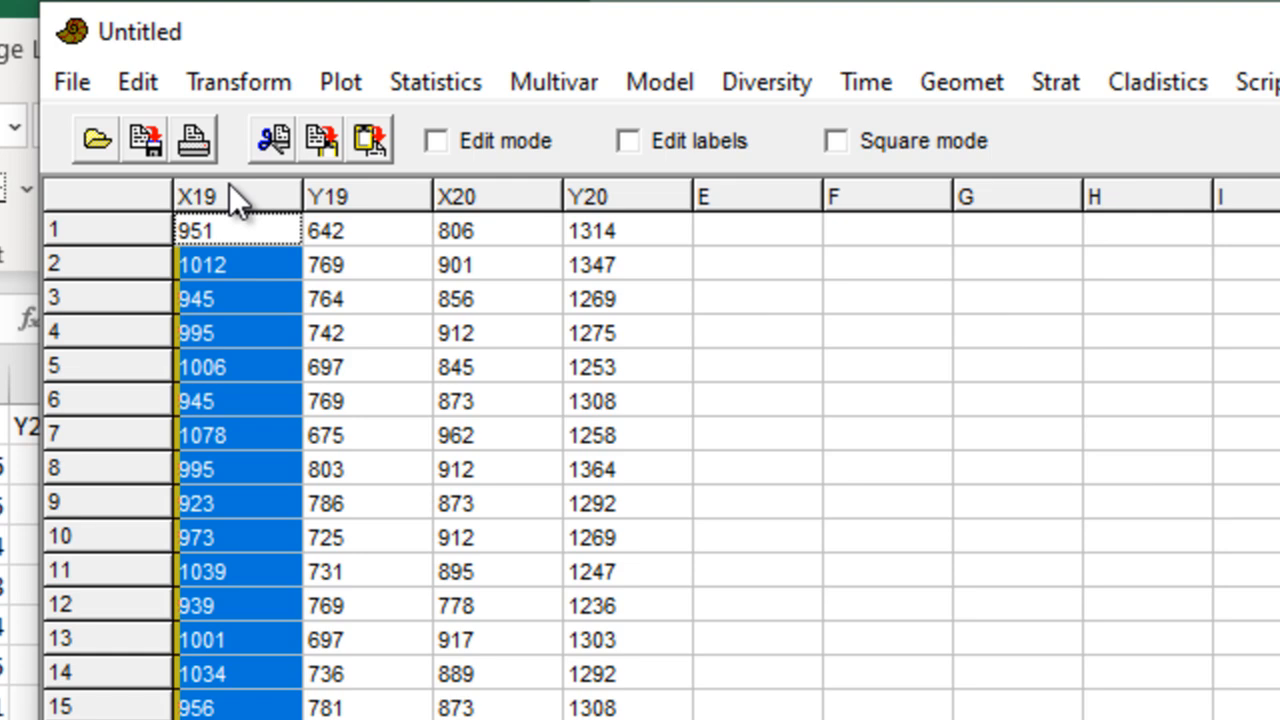
shift+click(370, 195)
drag(373, 196, 605, 198)
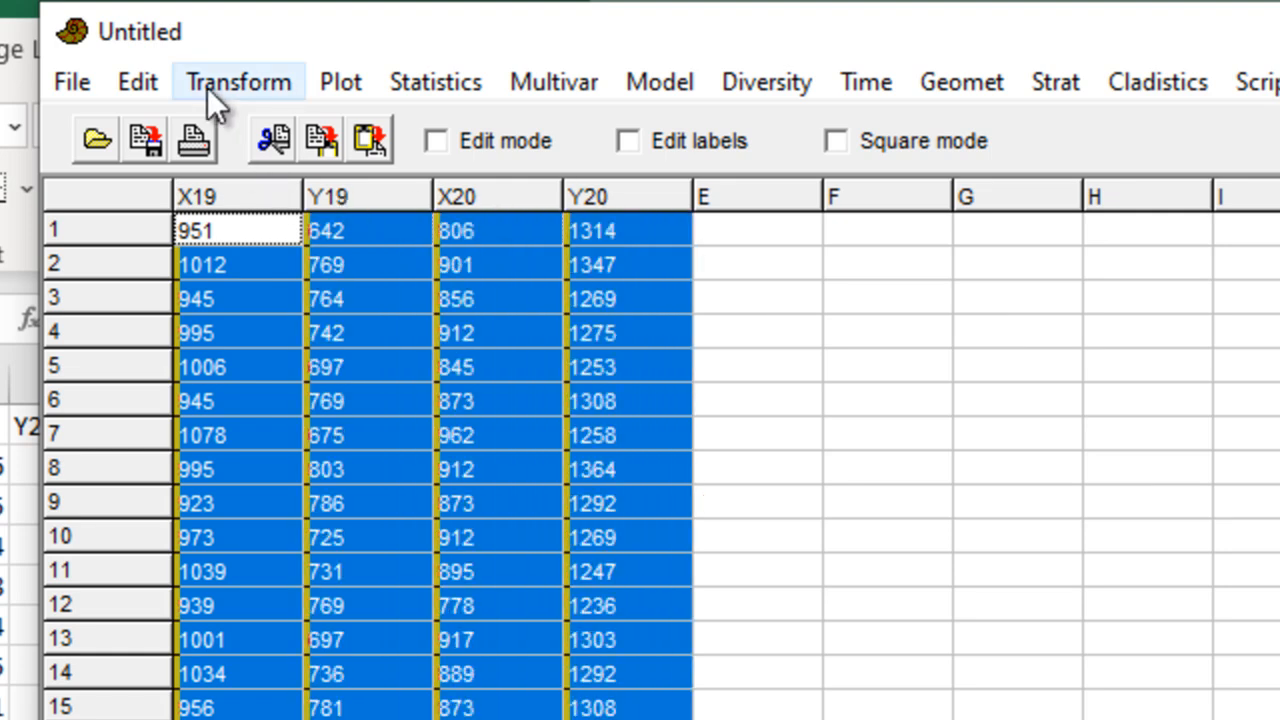
click(983, 77)
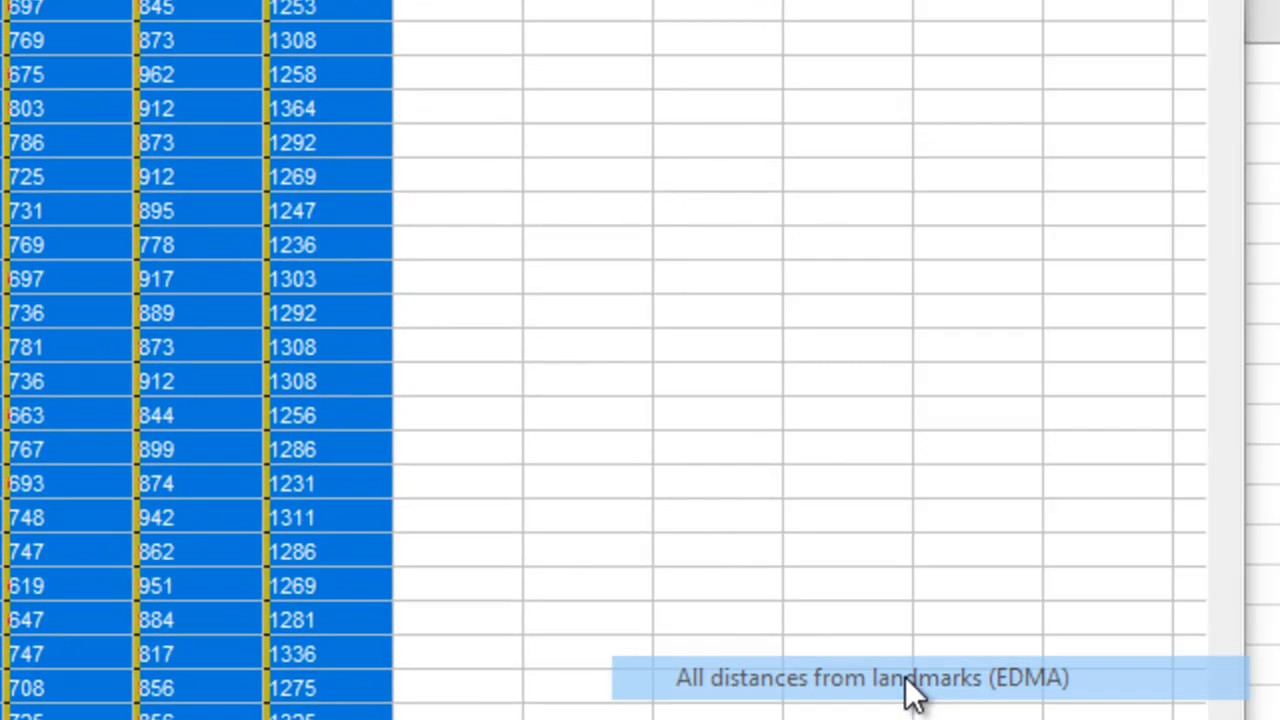
click(905, 677)
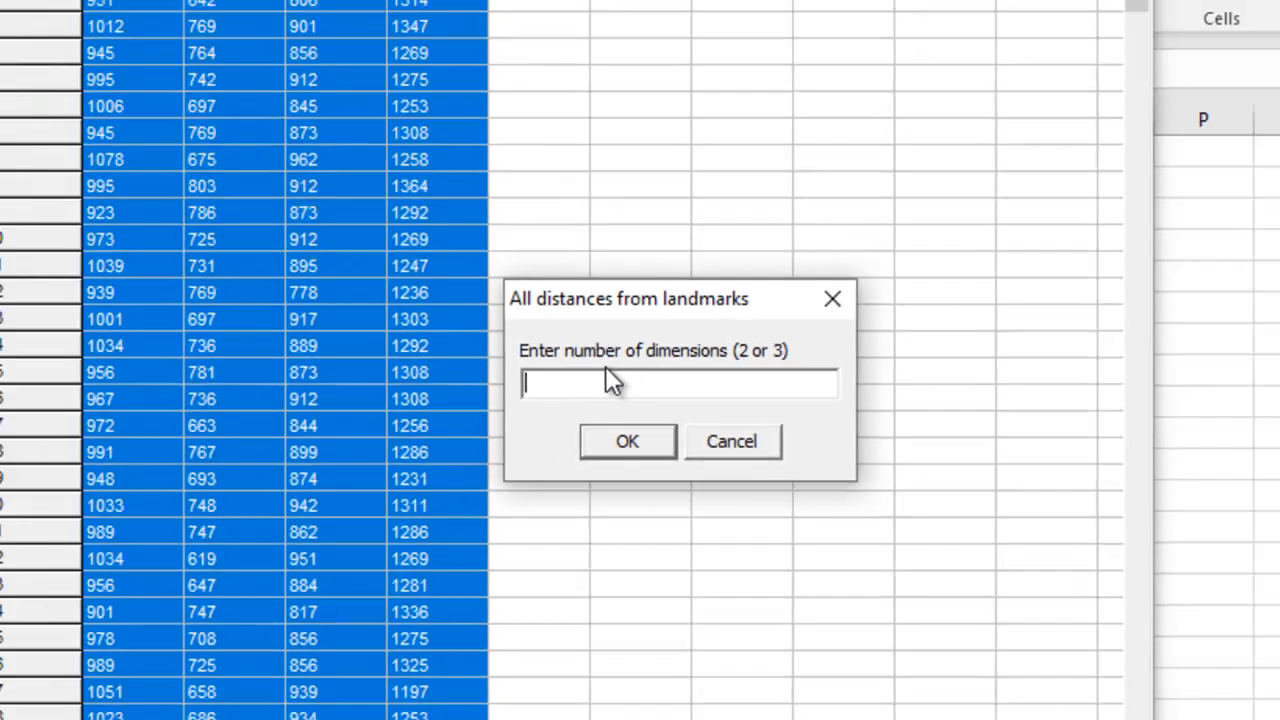
text(2)
click(676, 448)
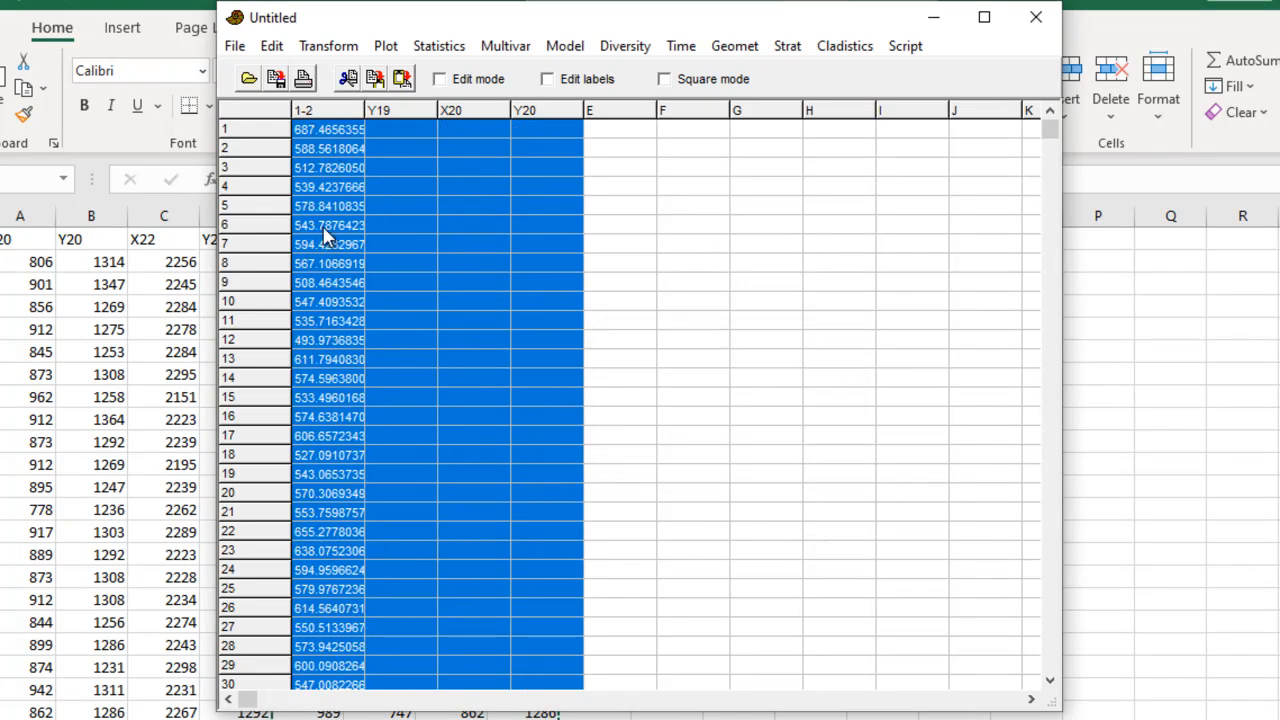
click(333, 48)
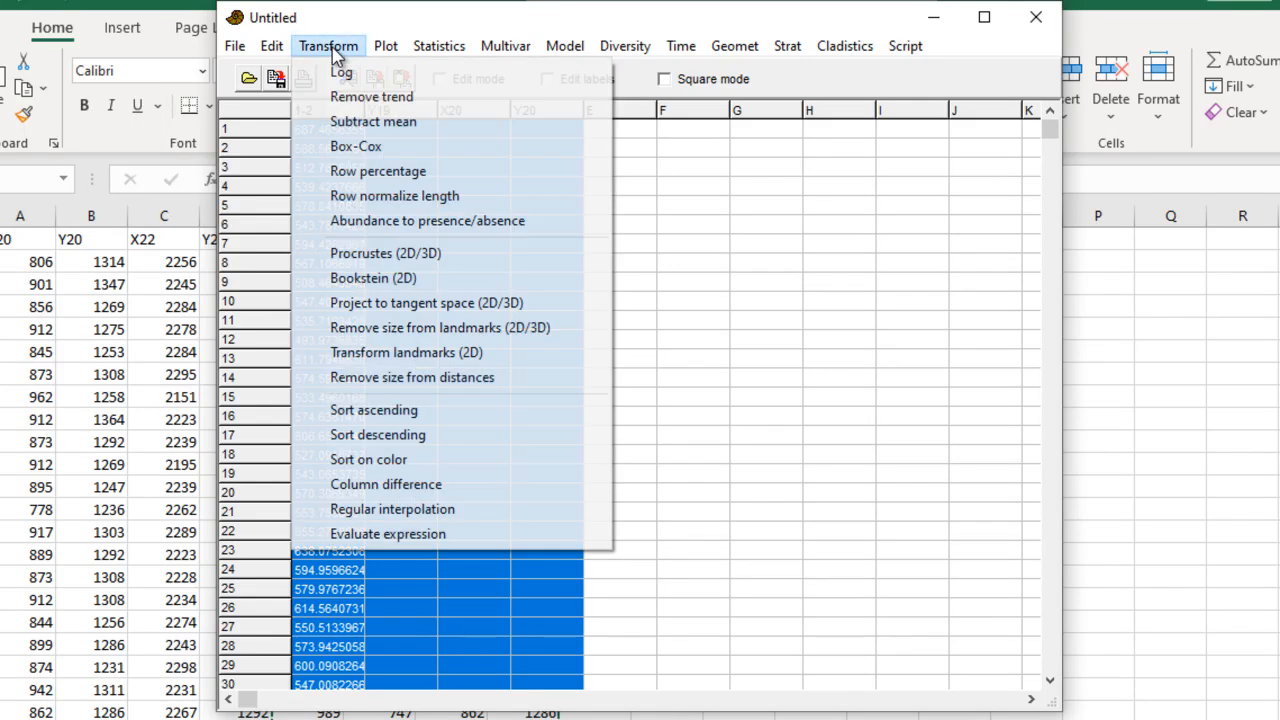
click(343, 75)
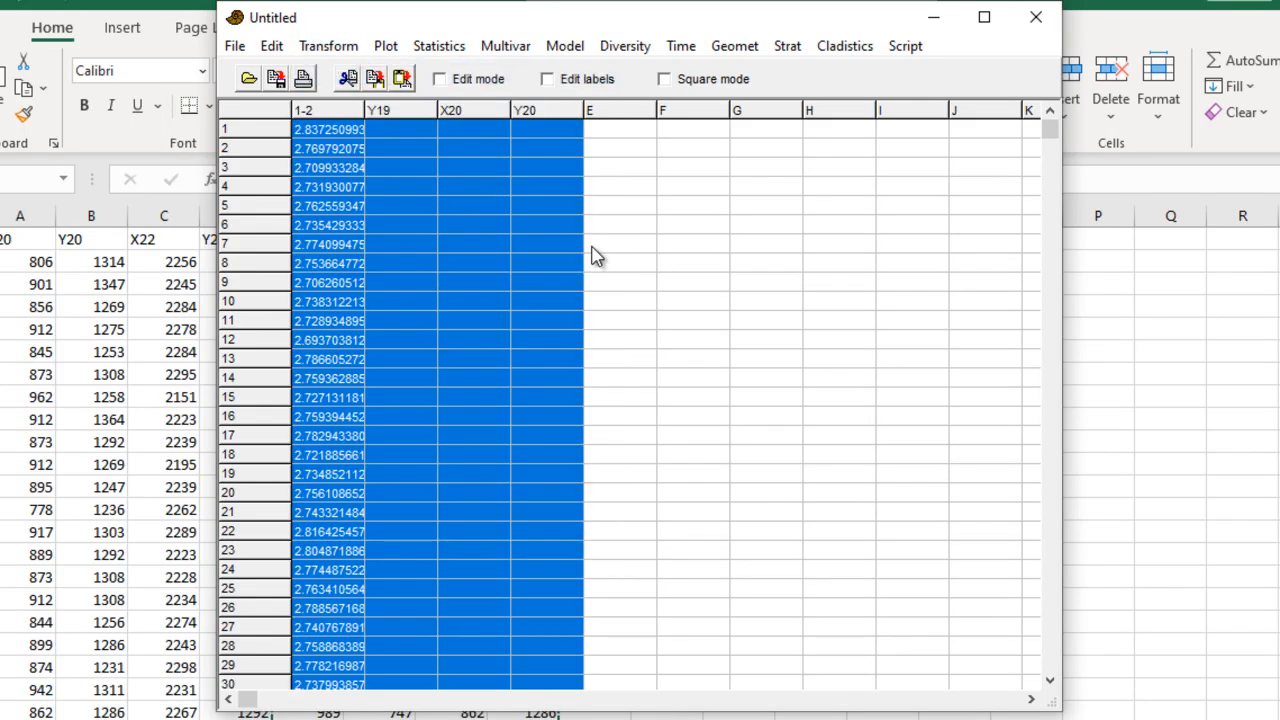
Copy the calculated 1-2 distance column from PAST into Excel's Sheet2 under Mandible-width, starting at D2, and check it down to the last row.
click(476, 246)
click(318, 112)
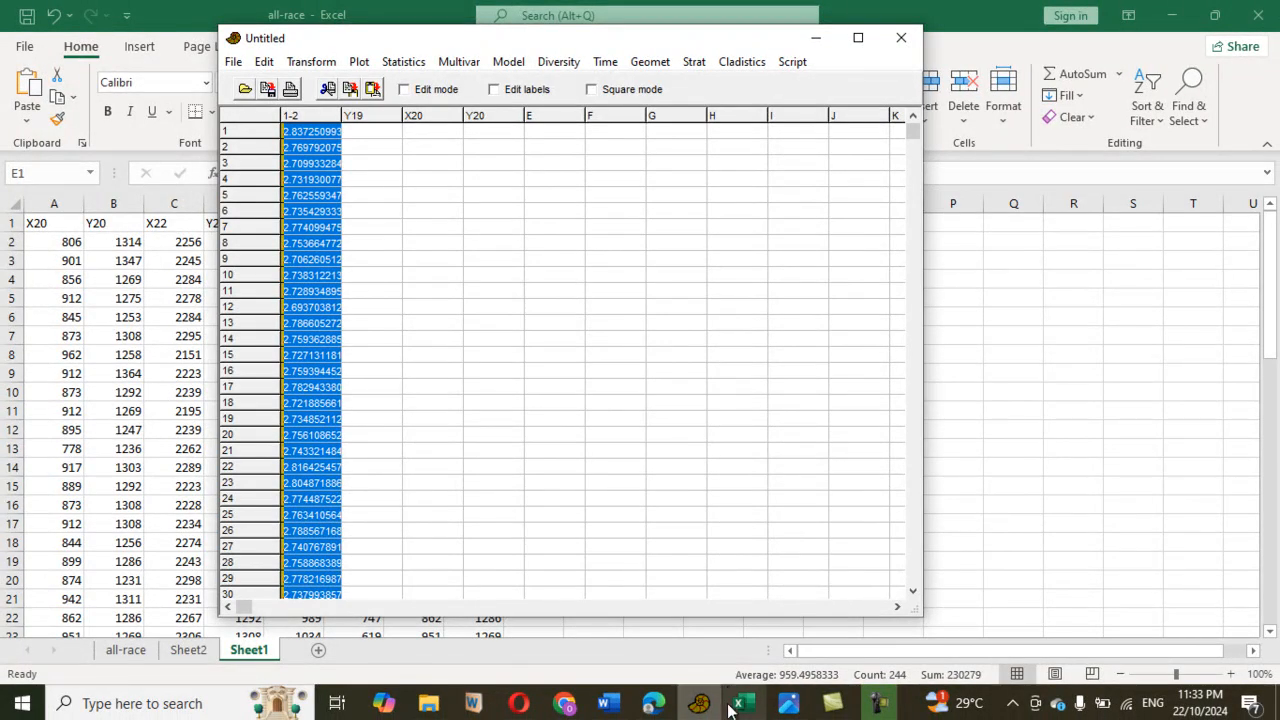
click(740, 704)
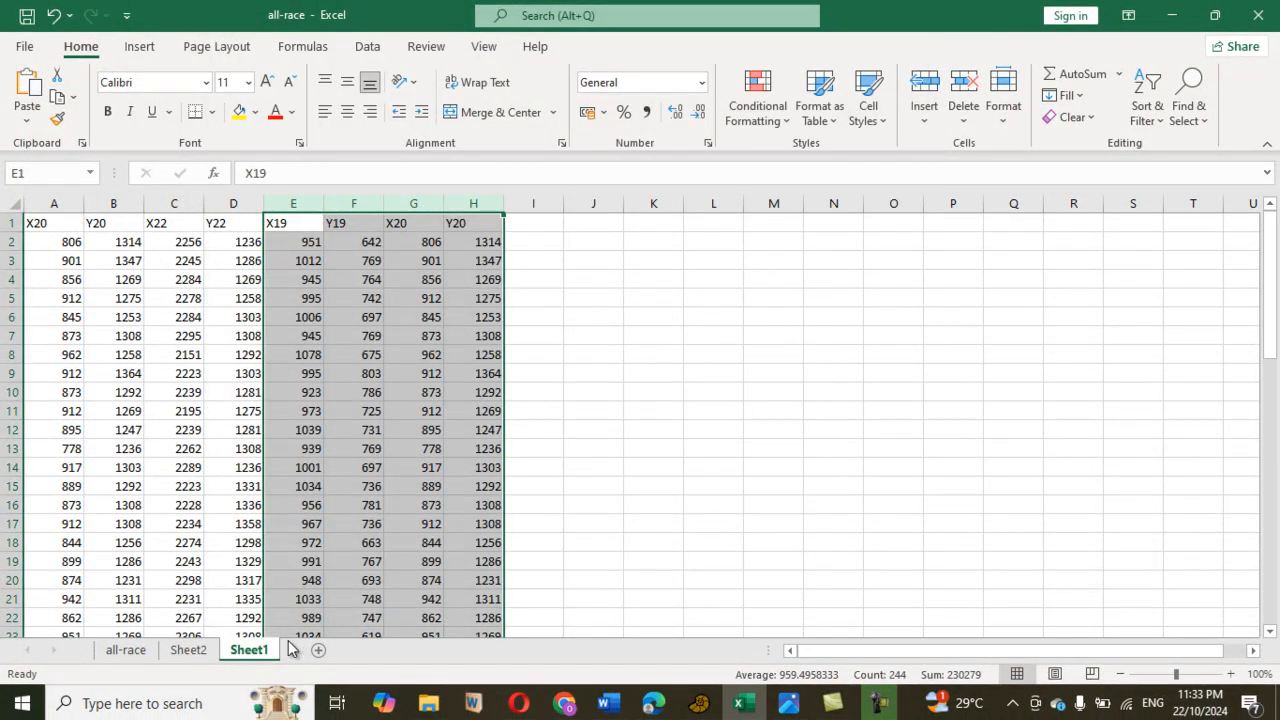
click(188, 650)
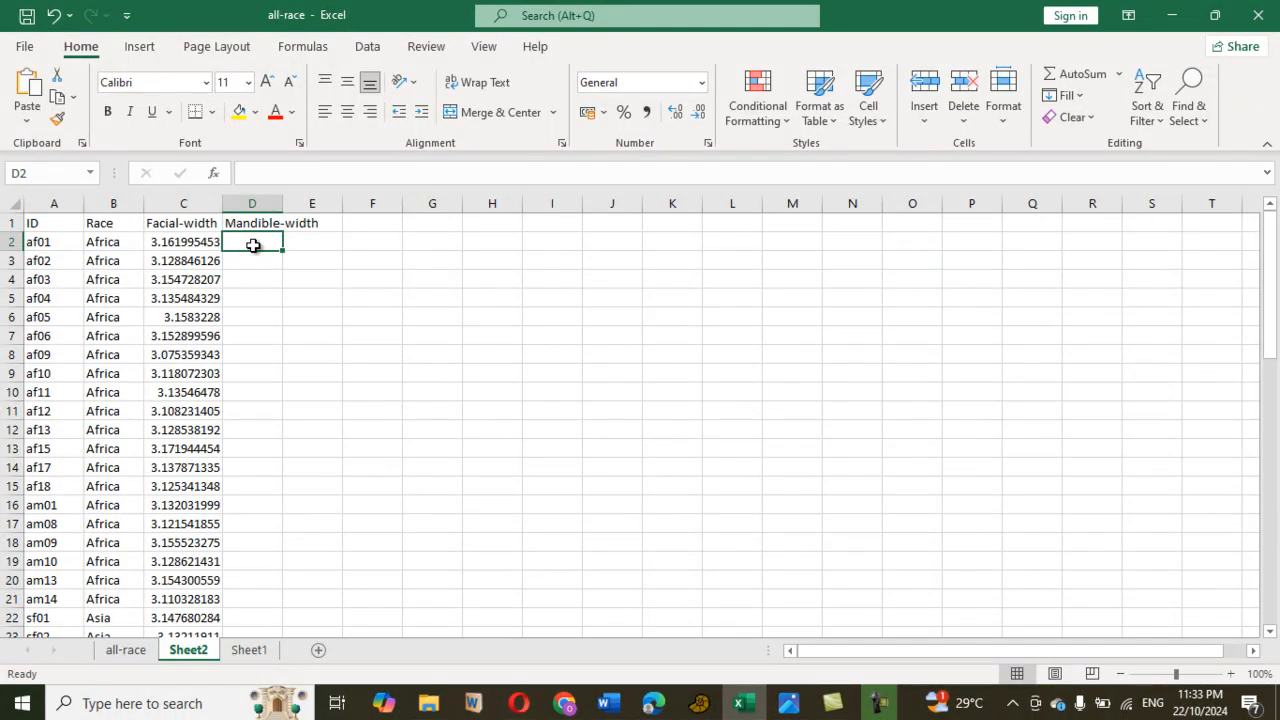
key(ctrl+v)
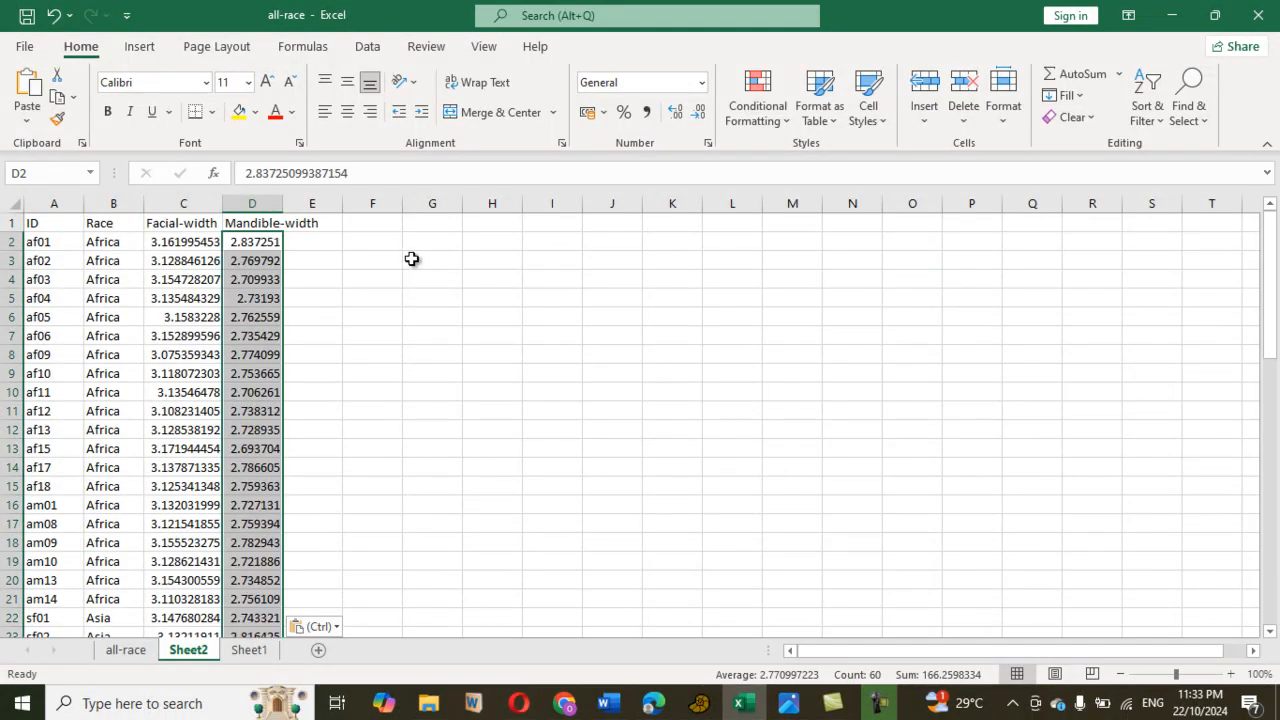
click(575, 334)
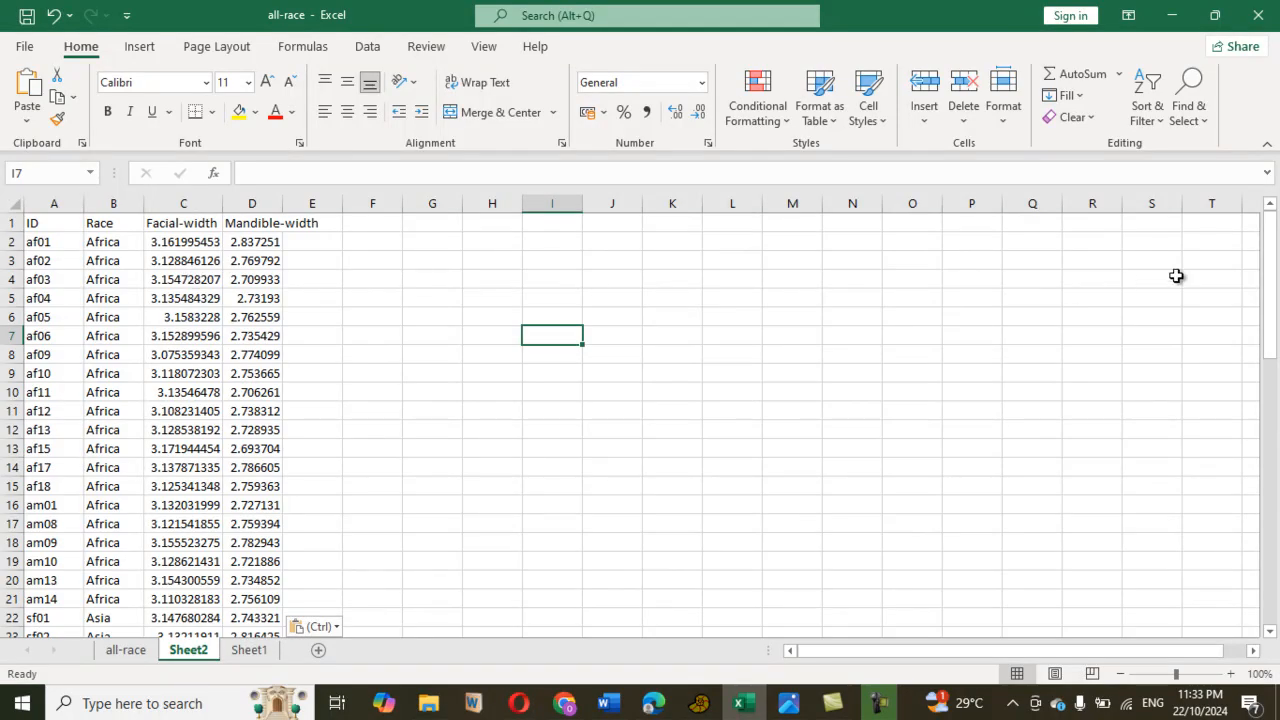
drag(1271, 252, 1278, 540)
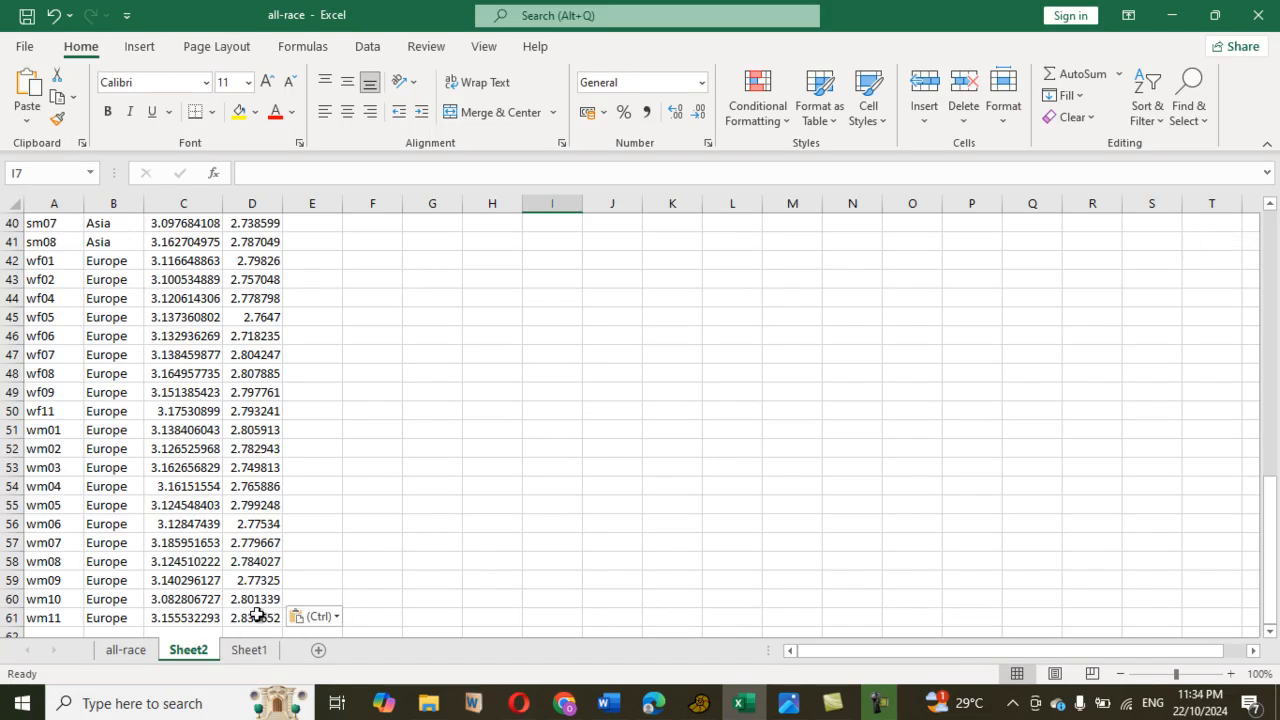
drag(1272, 541, 1274, 240)
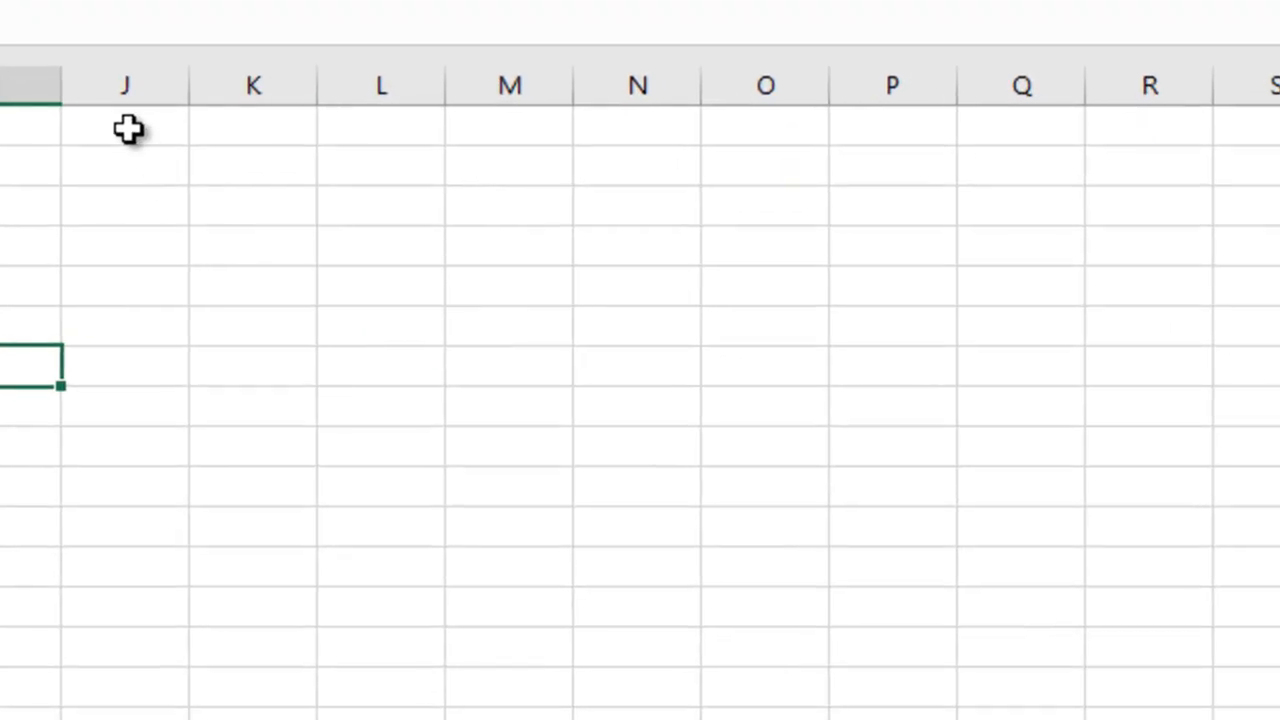
Enter the race headers Africa in L1, Asia in M1 and Europe in N1 of Sheet2.
click(612, 222)
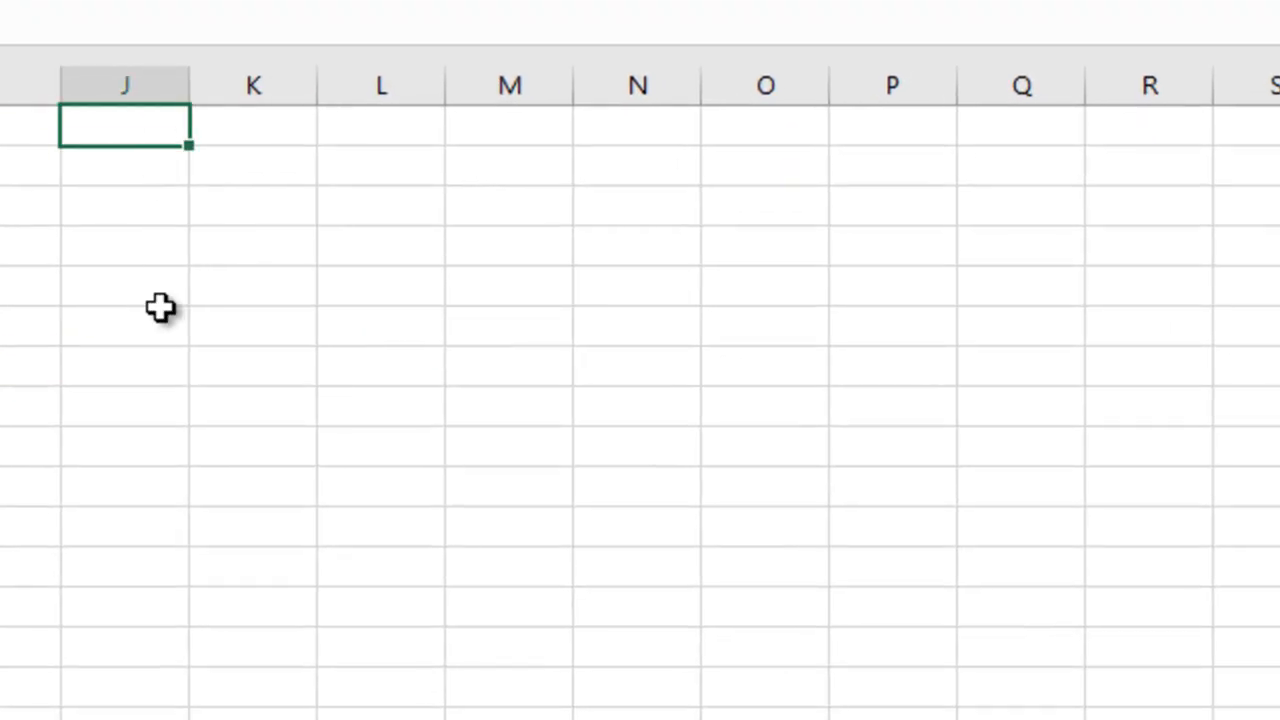
click(383, 129)
text(African)
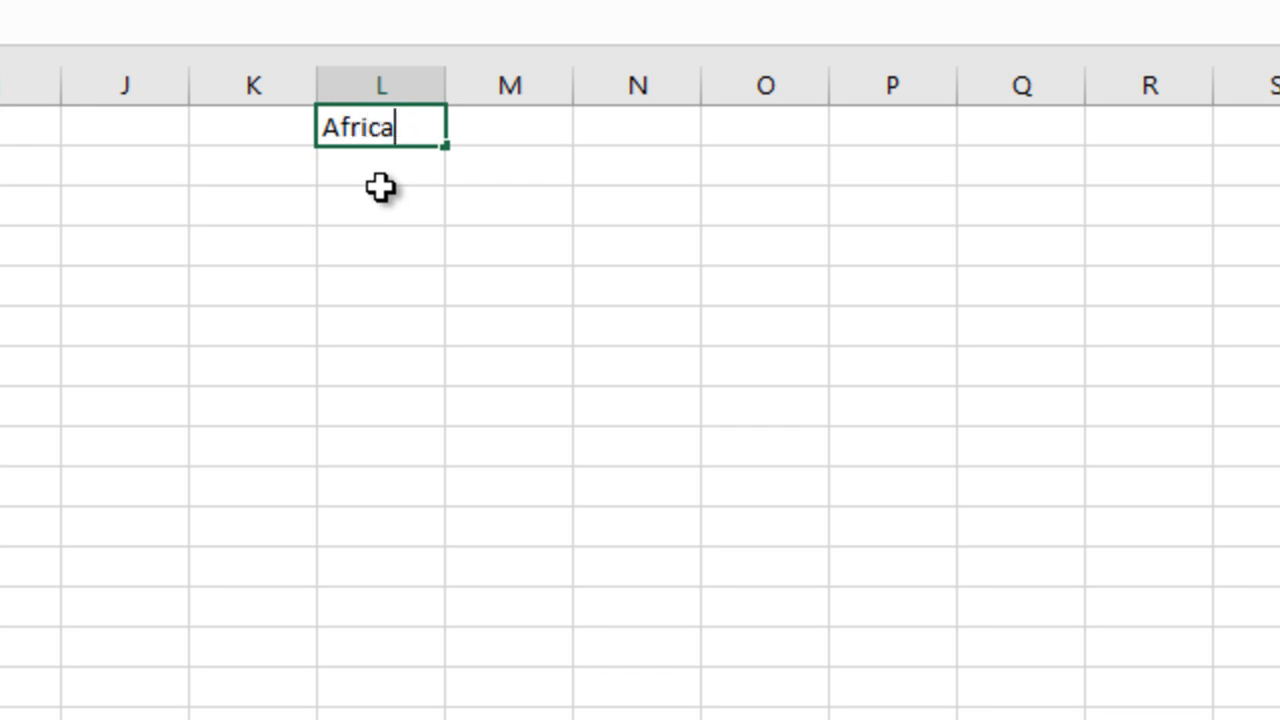
click(523, 131)
text(A)
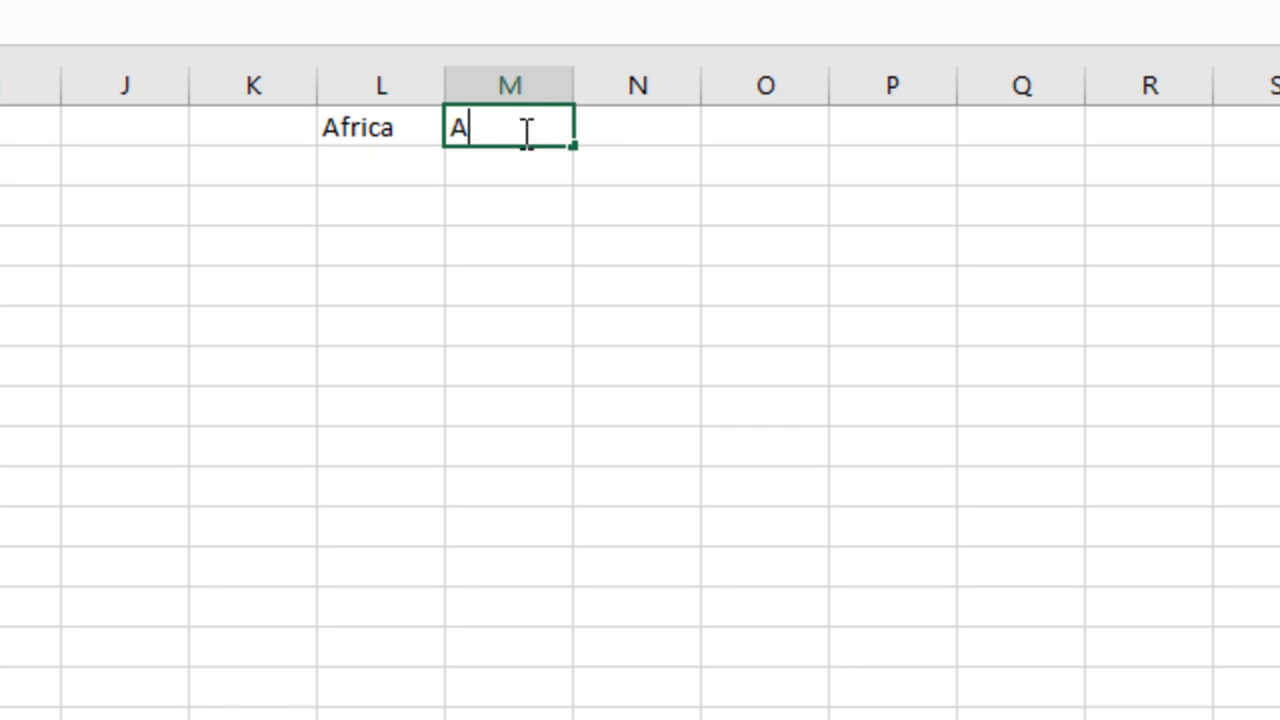
text(sia)
click(622, 133)
double_click(625, 133)
text(Eurpe)
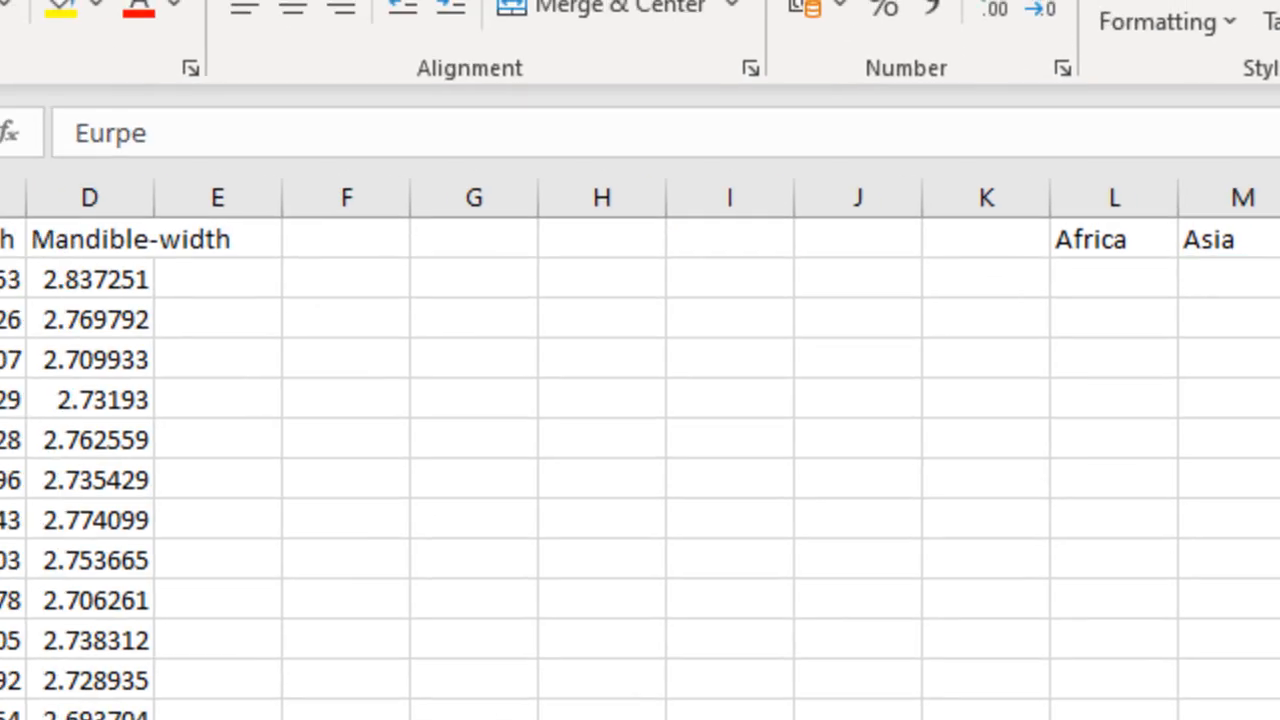
click(128, 135)
text(o)
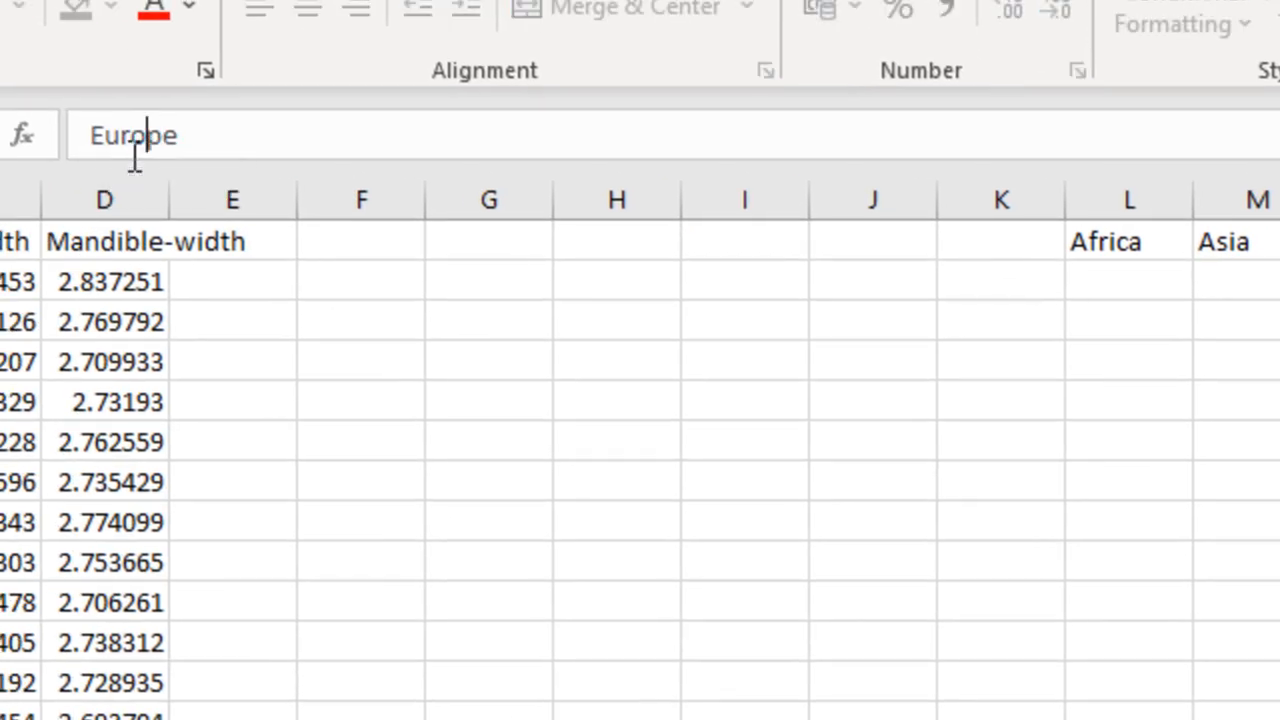
click(1074, 408)
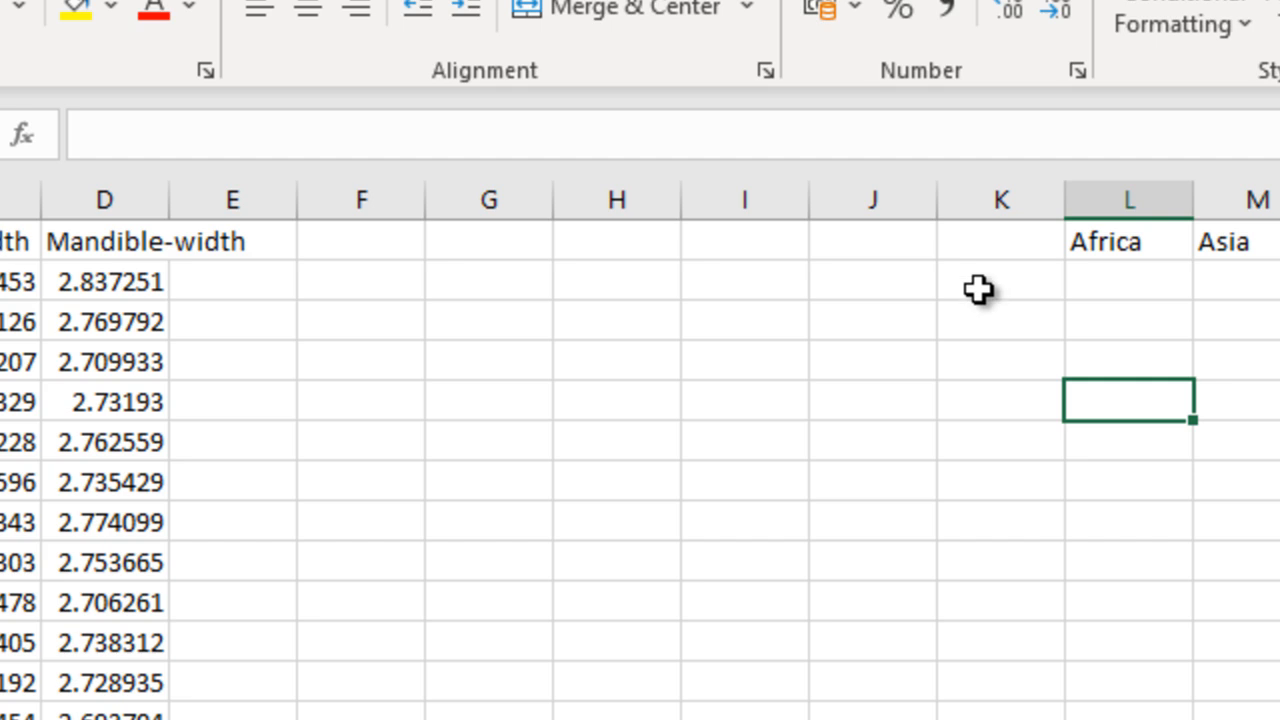
Enter the headers Measurement in J1 and Landmarkno in I1, and fit column J's width to its header.
click(852, 243)
text(Measurem)
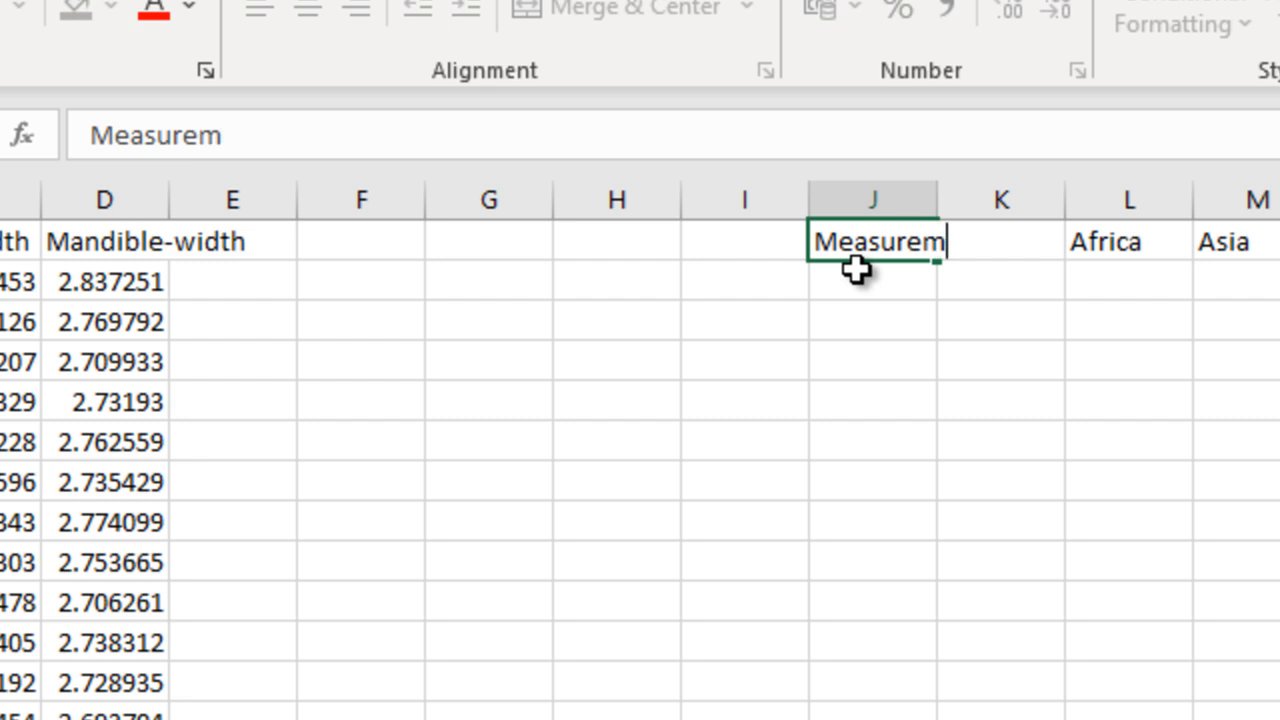
text(ent)
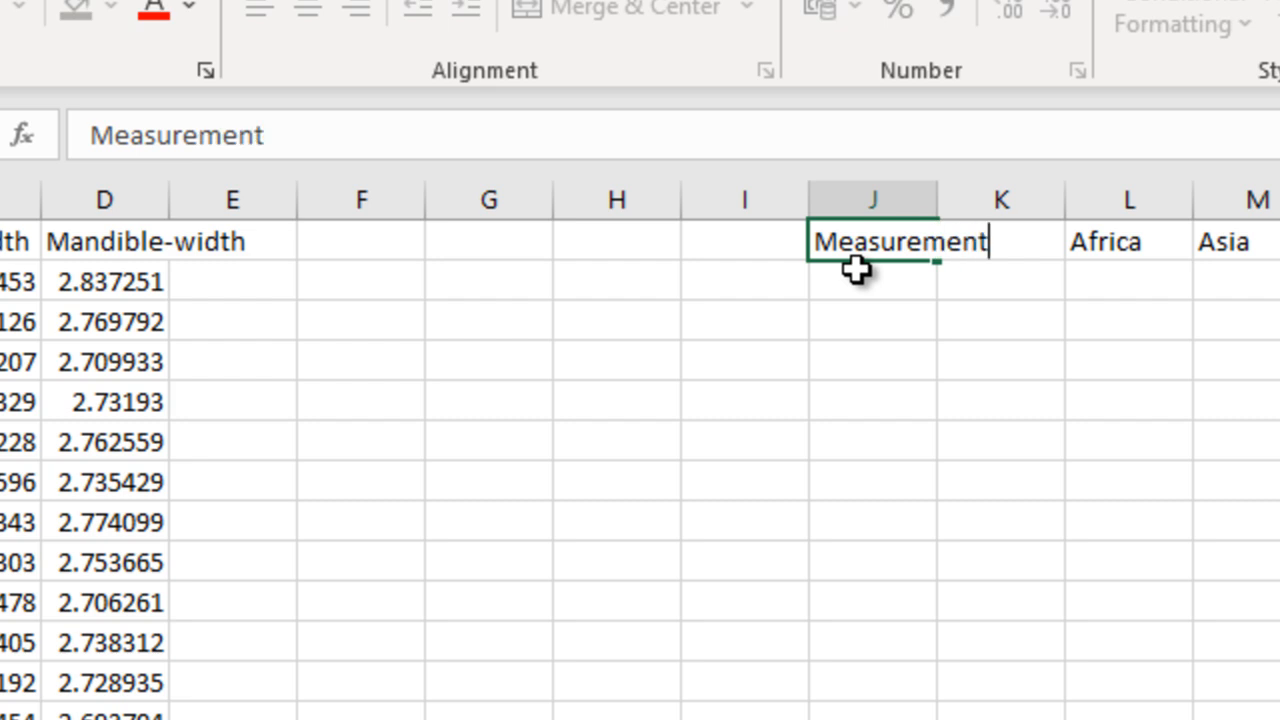
click(982, 283)
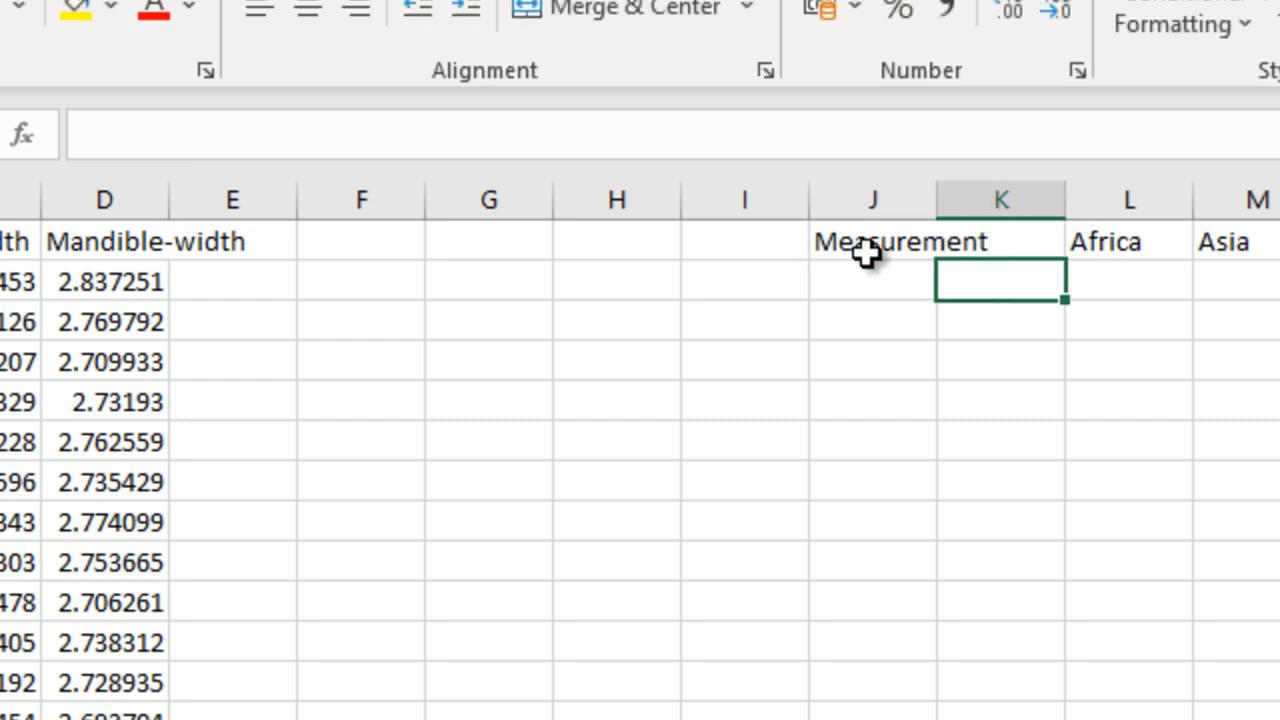
click(711, 242)
text(Landmark)
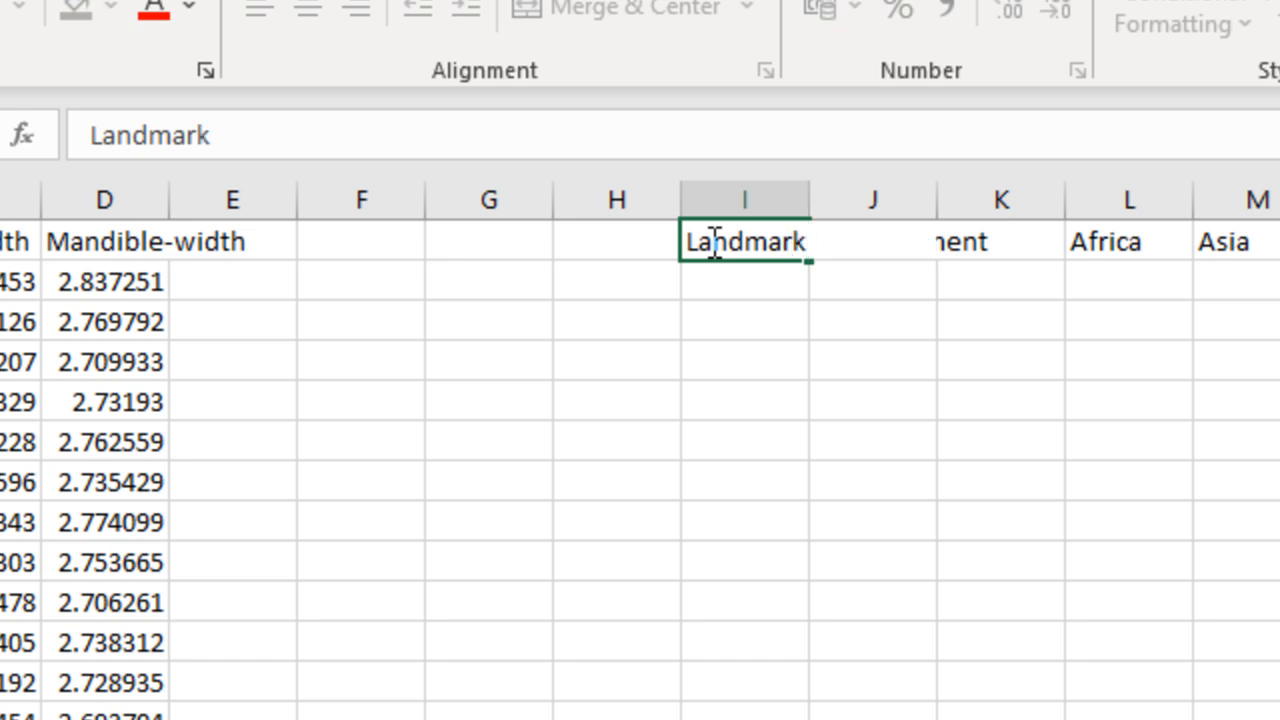
text(no)
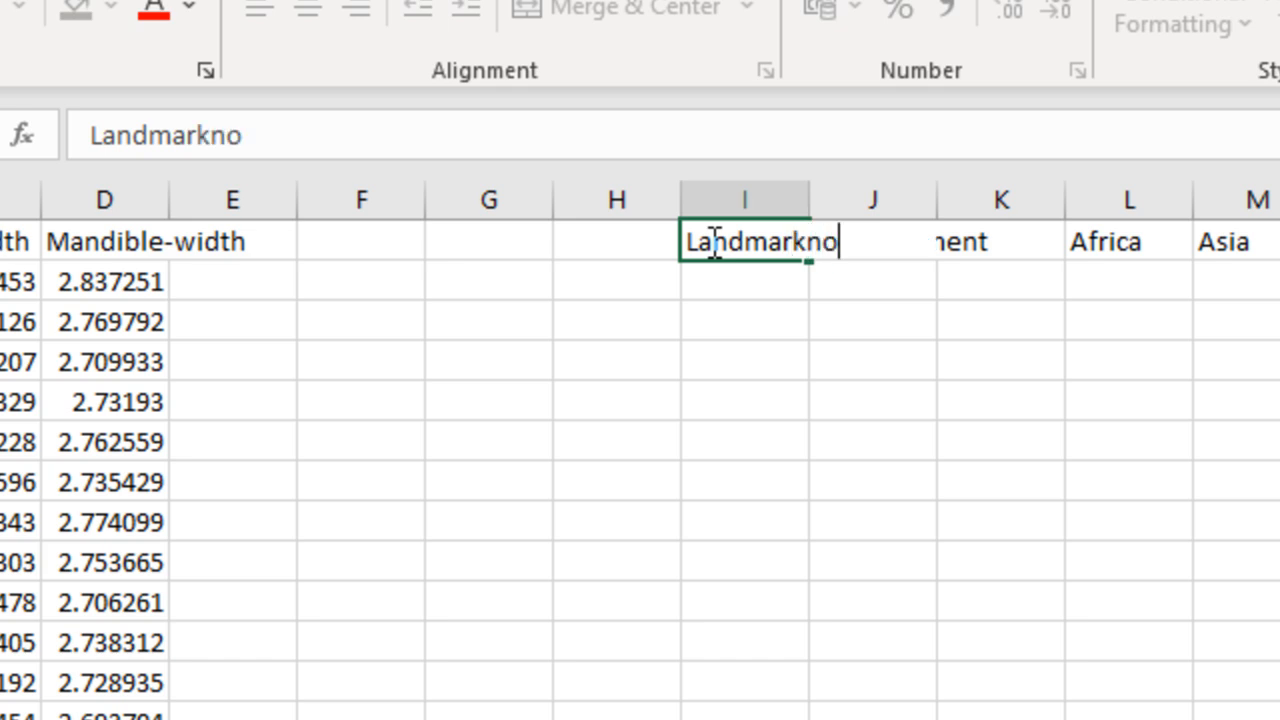
click(982, 397)
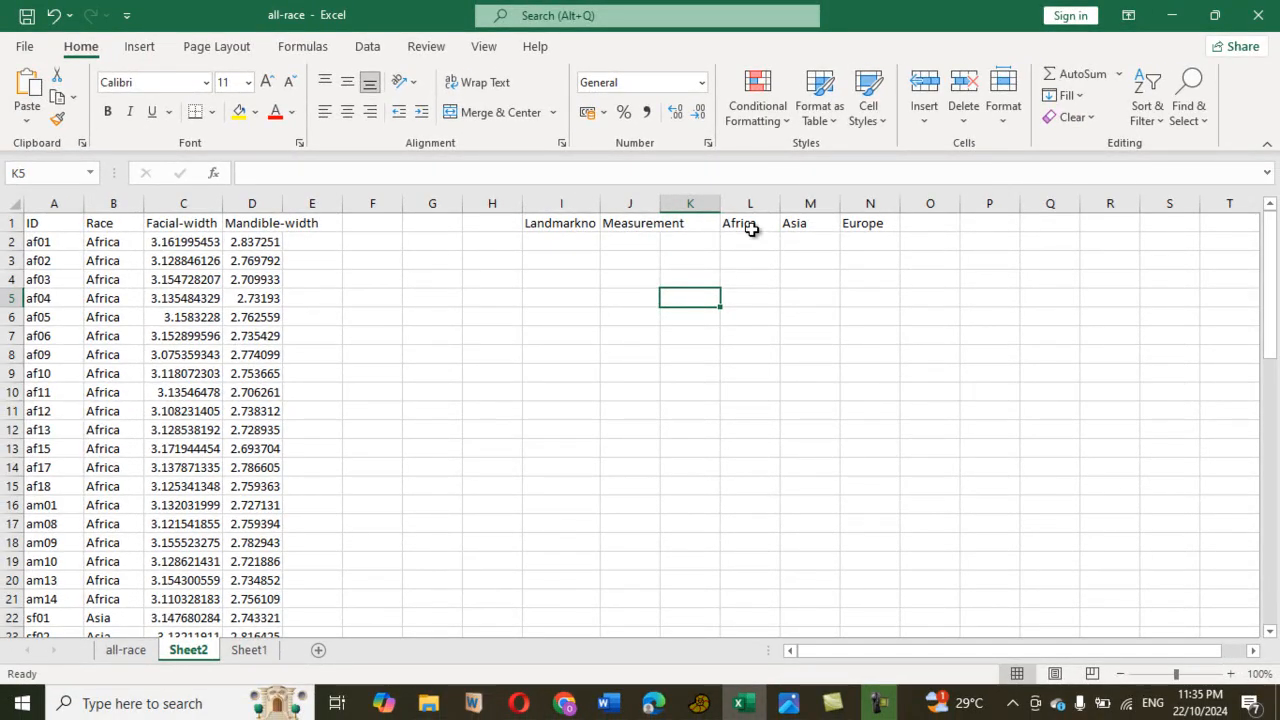
double_click(663, 201)
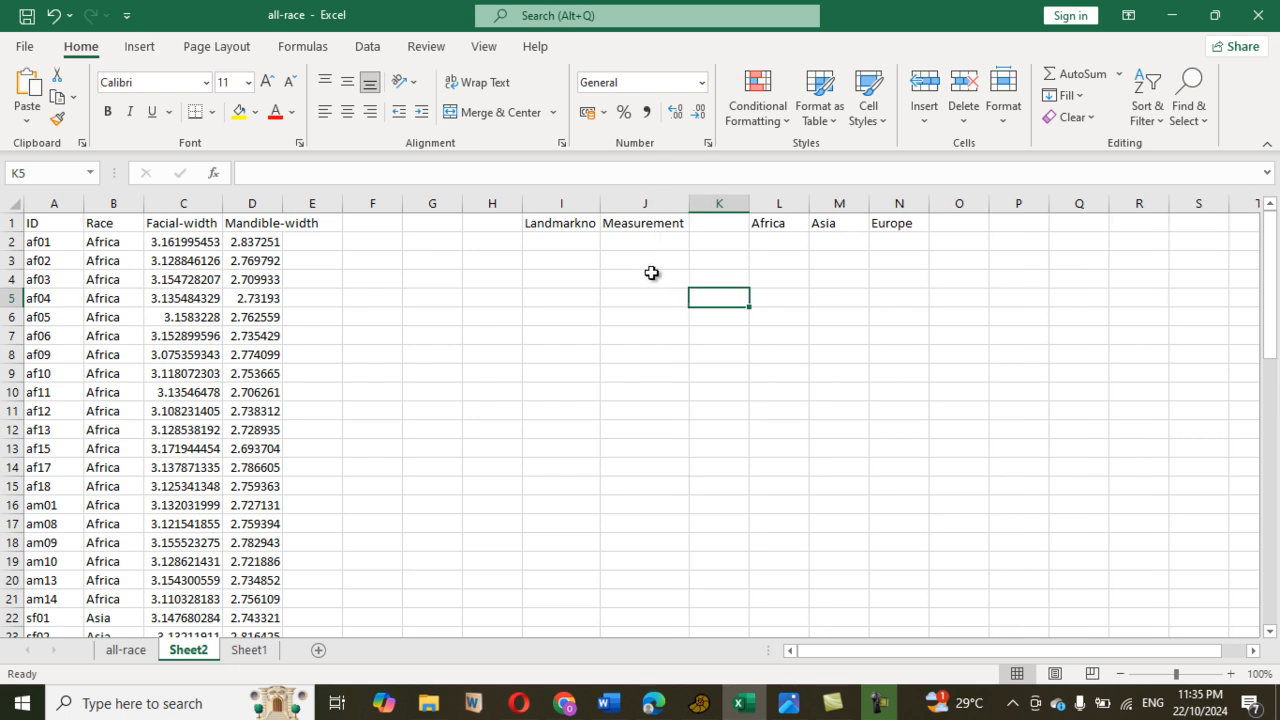
Copy the Facial-width and Mandible-width headers from C1 and D1 into J2 and J3 under Measurement.
click(642, 240)
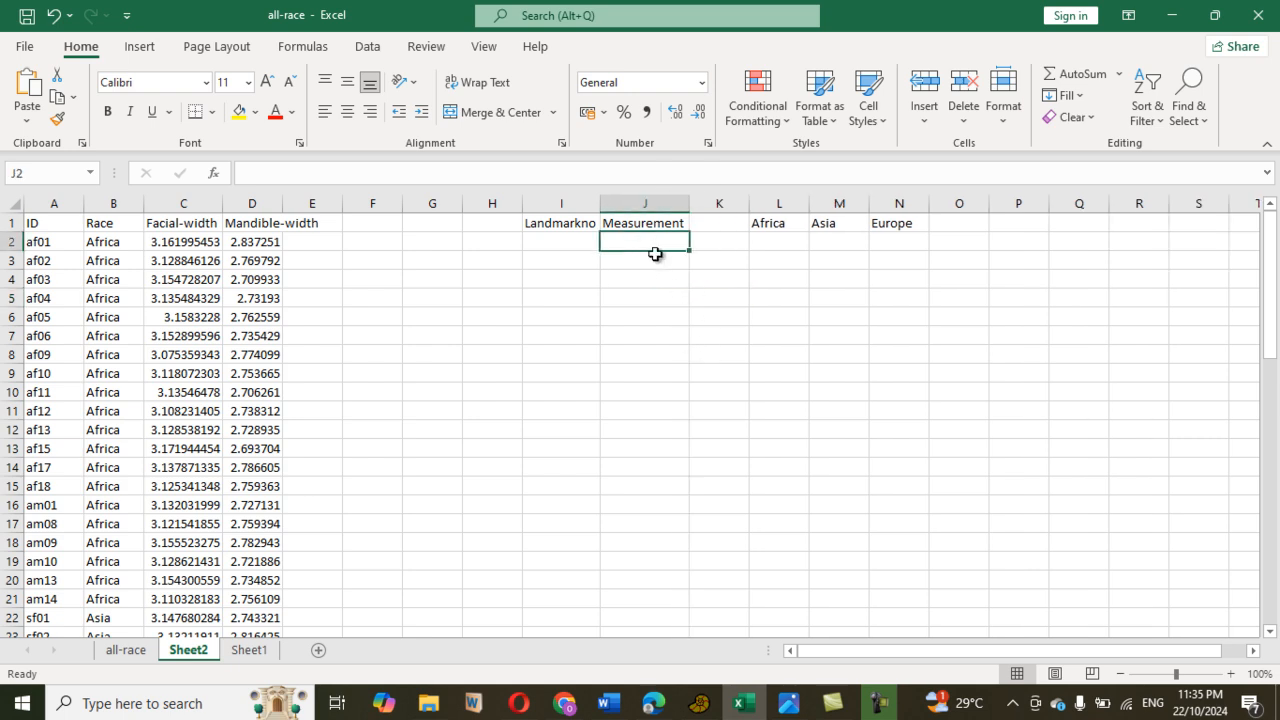
click(200, 223)
key(ctrl+c)
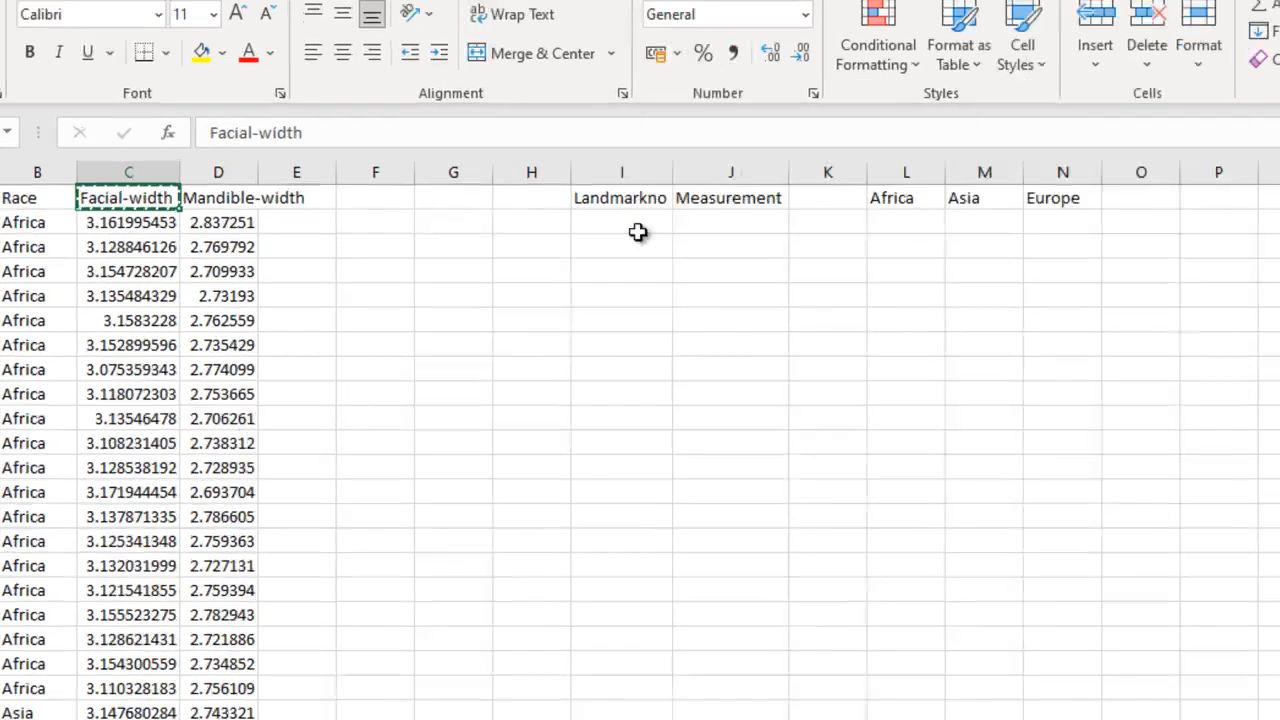
click(634, 240)
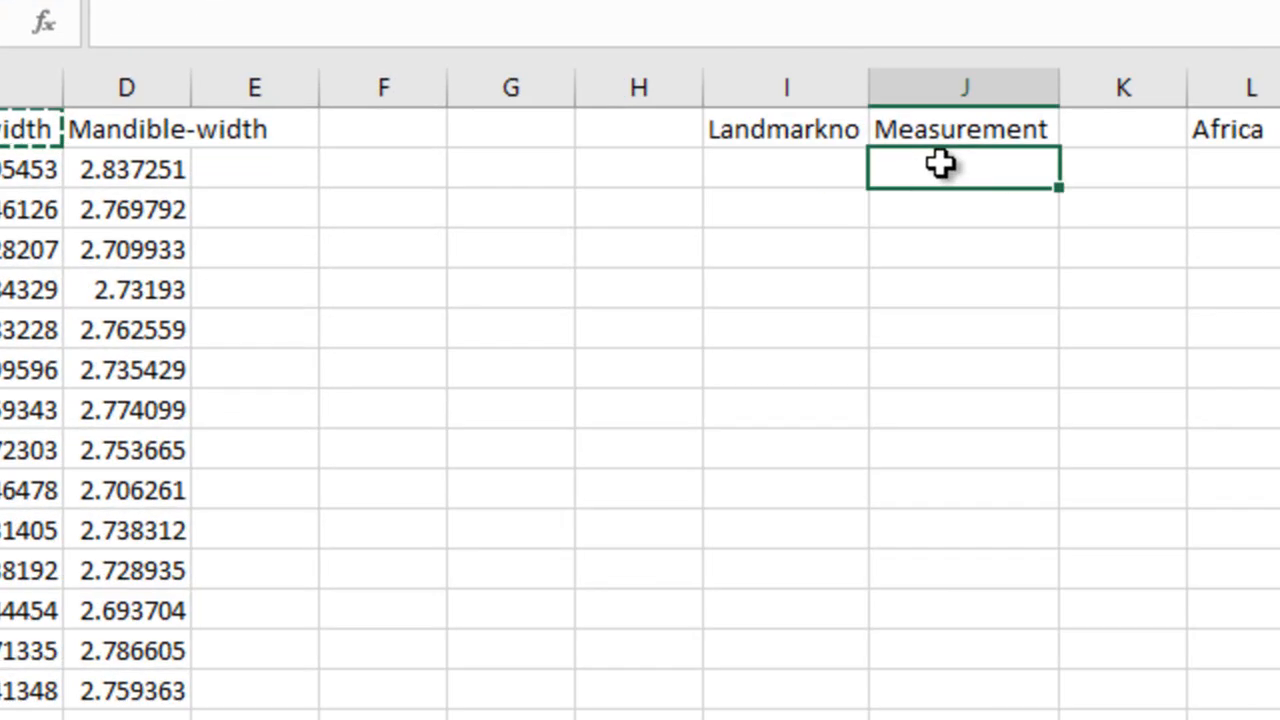
key(ctrl+v)
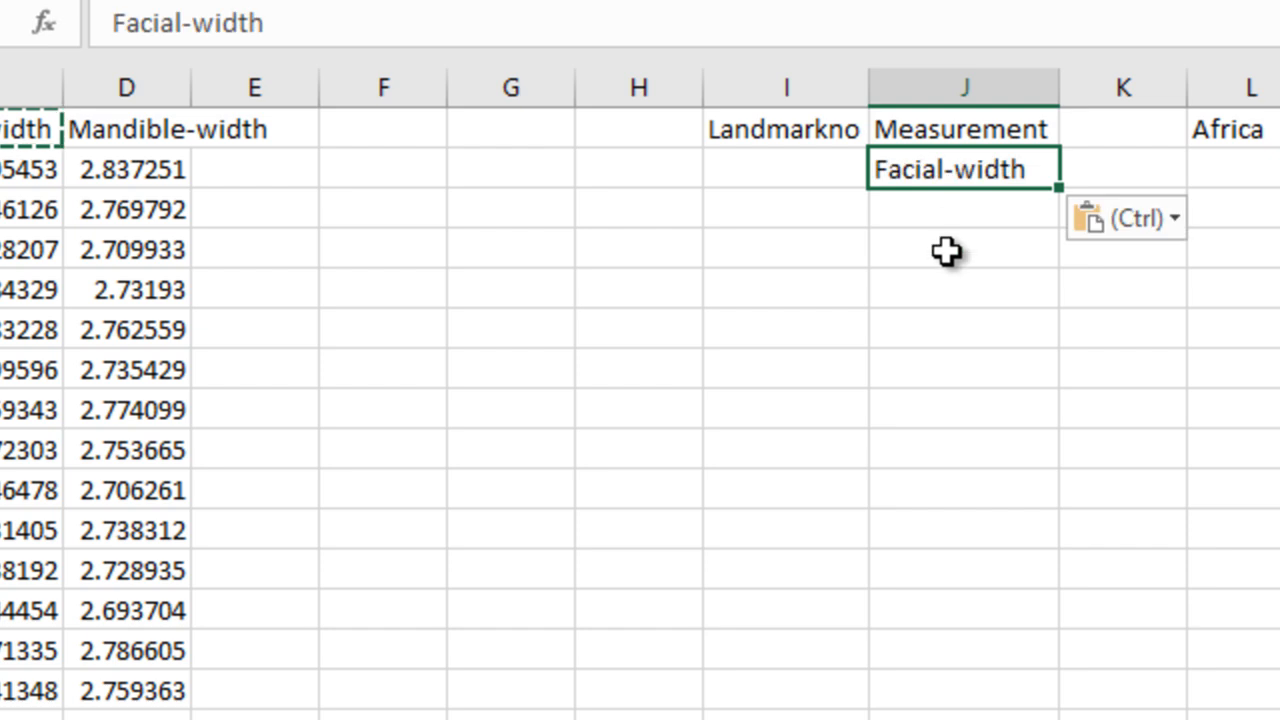
click(165, 128)
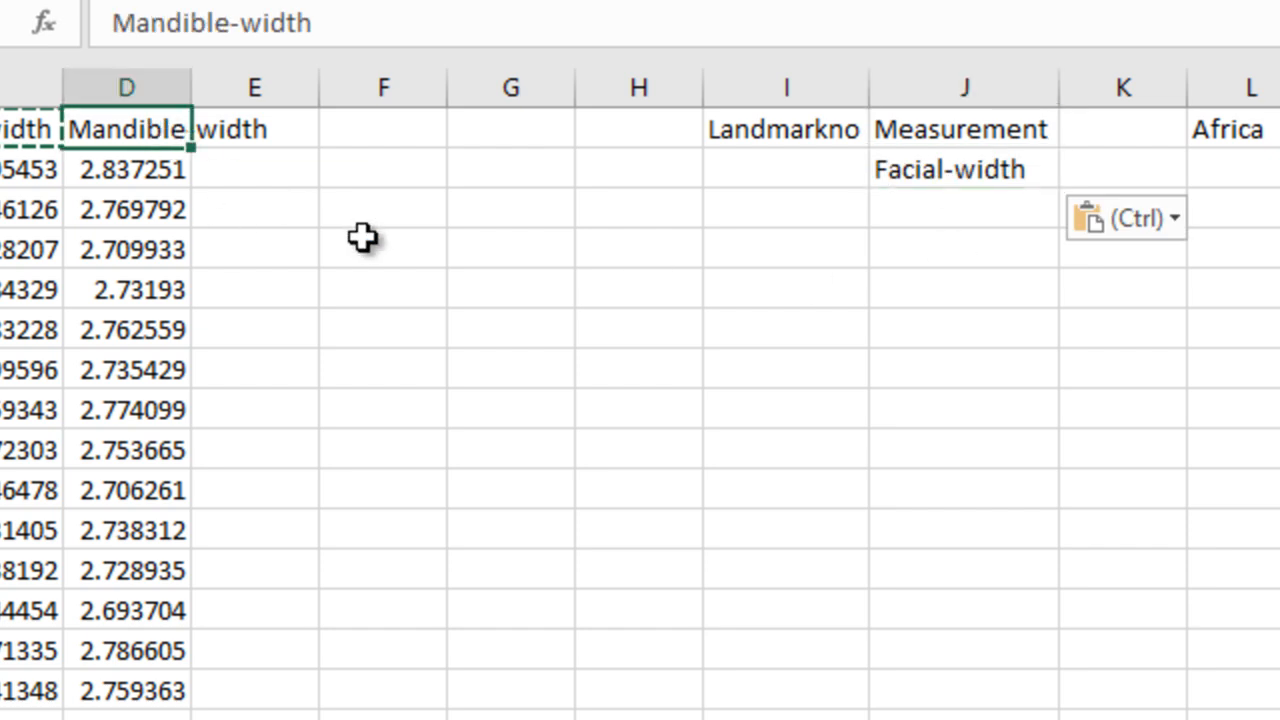
key(ctrl+c)
click(914, 214)
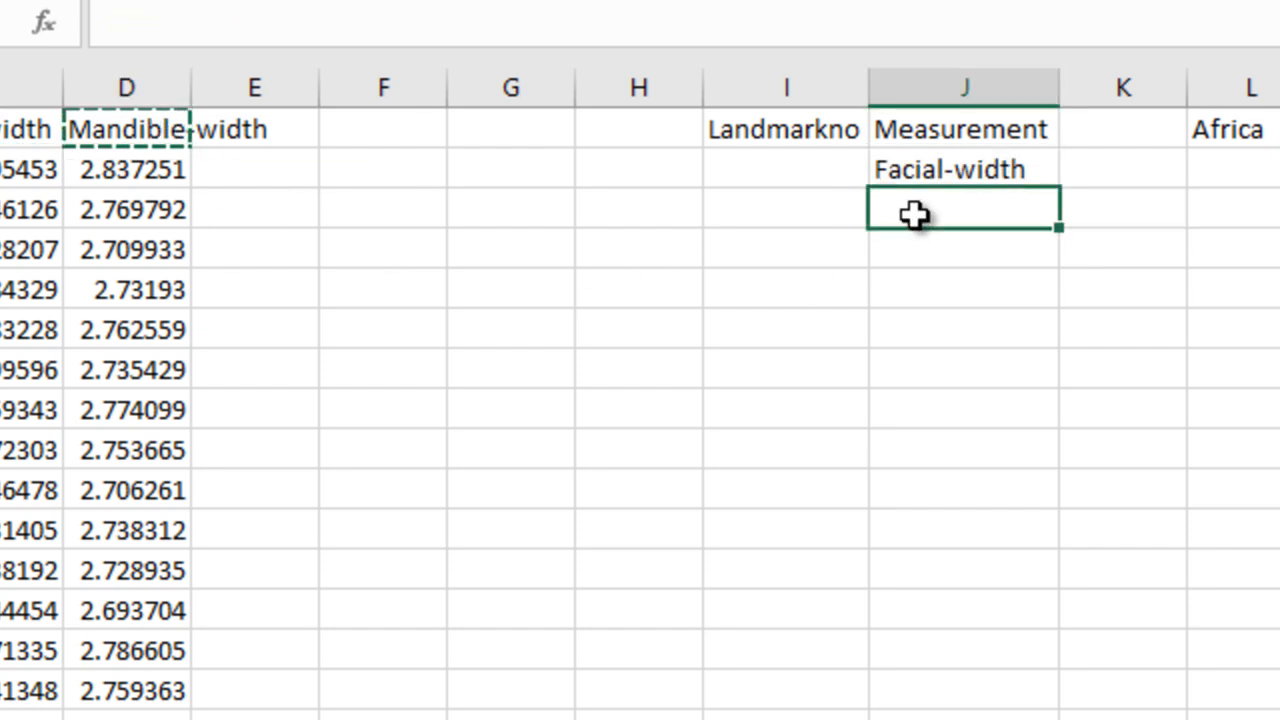
key(ctrl+v)
click(971, 408)
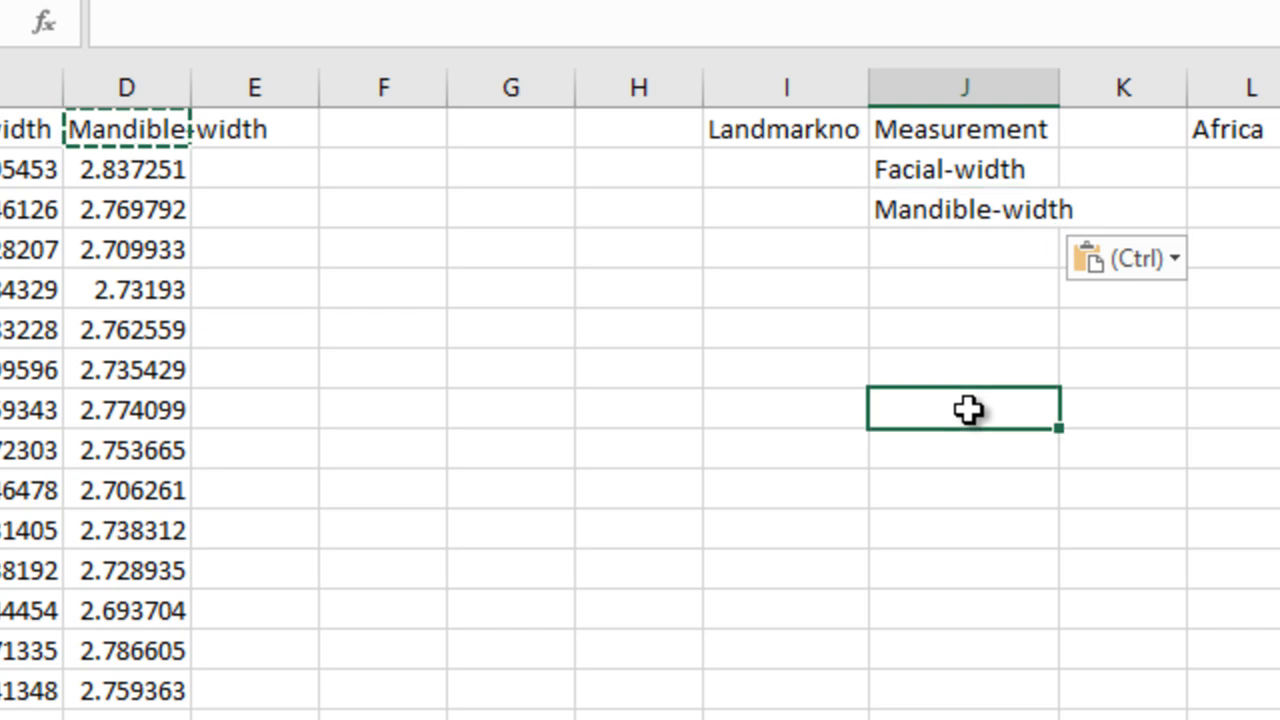
Enter the landmark pairs 20-22 in I2 for Facial-width and 19-20 in I3 for Mandible-width.
click(777, 165)
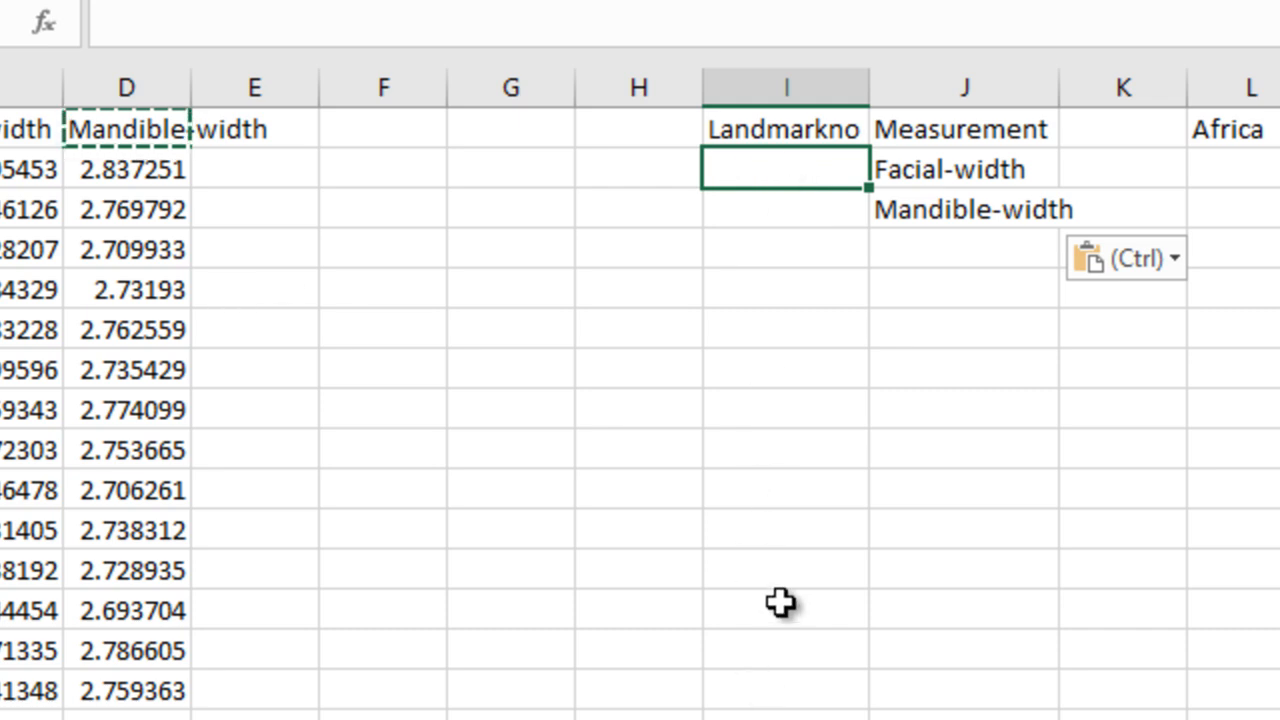
text(20-22)
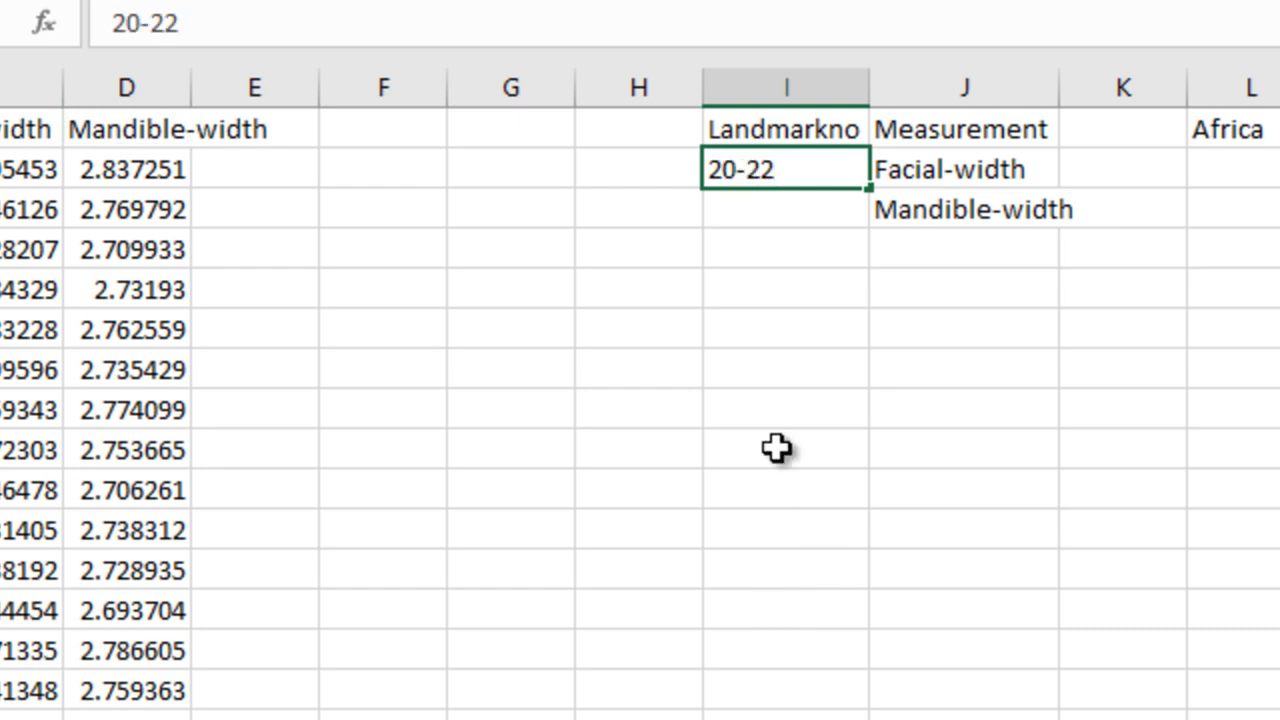
click(783, 205)
text(1)
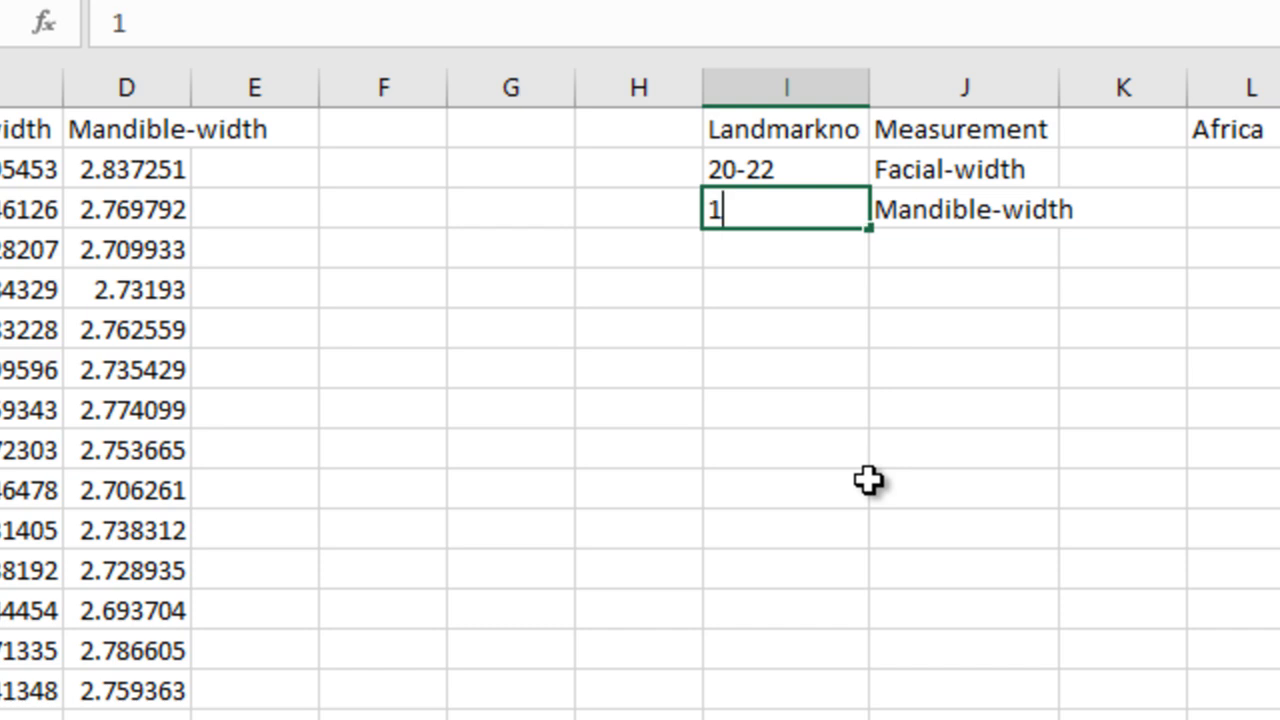
text(9-)
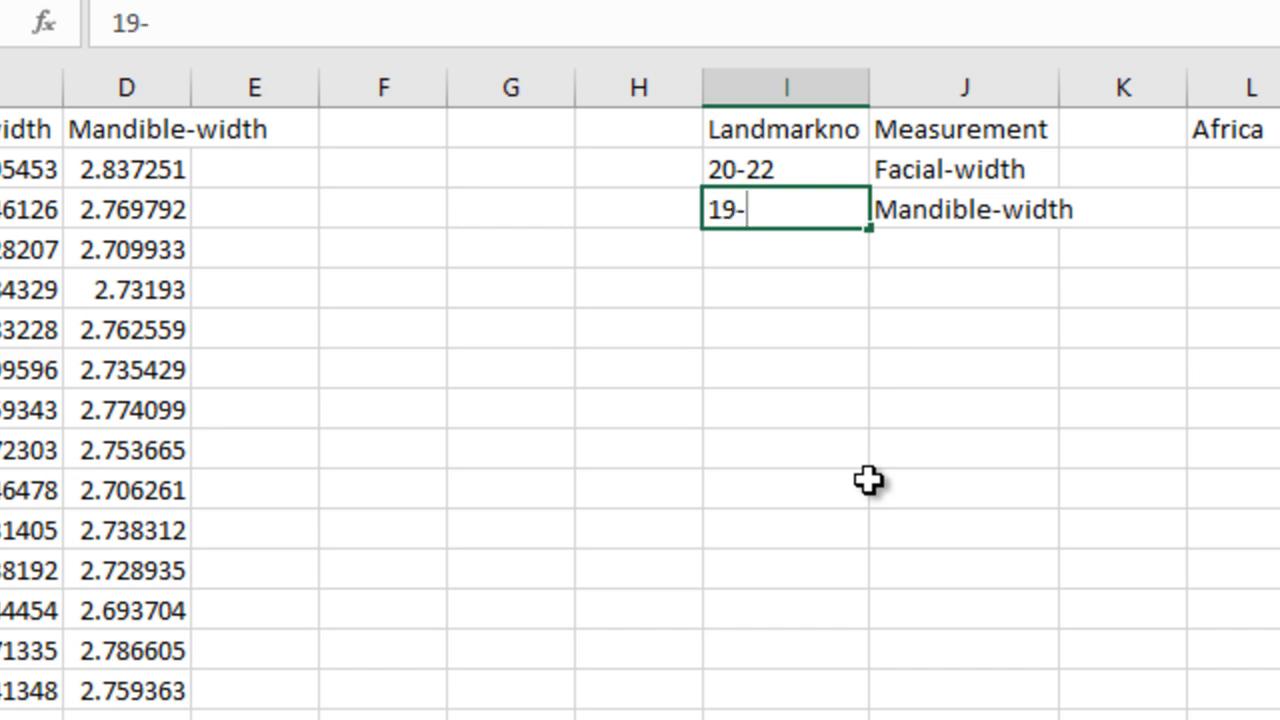
text(20)
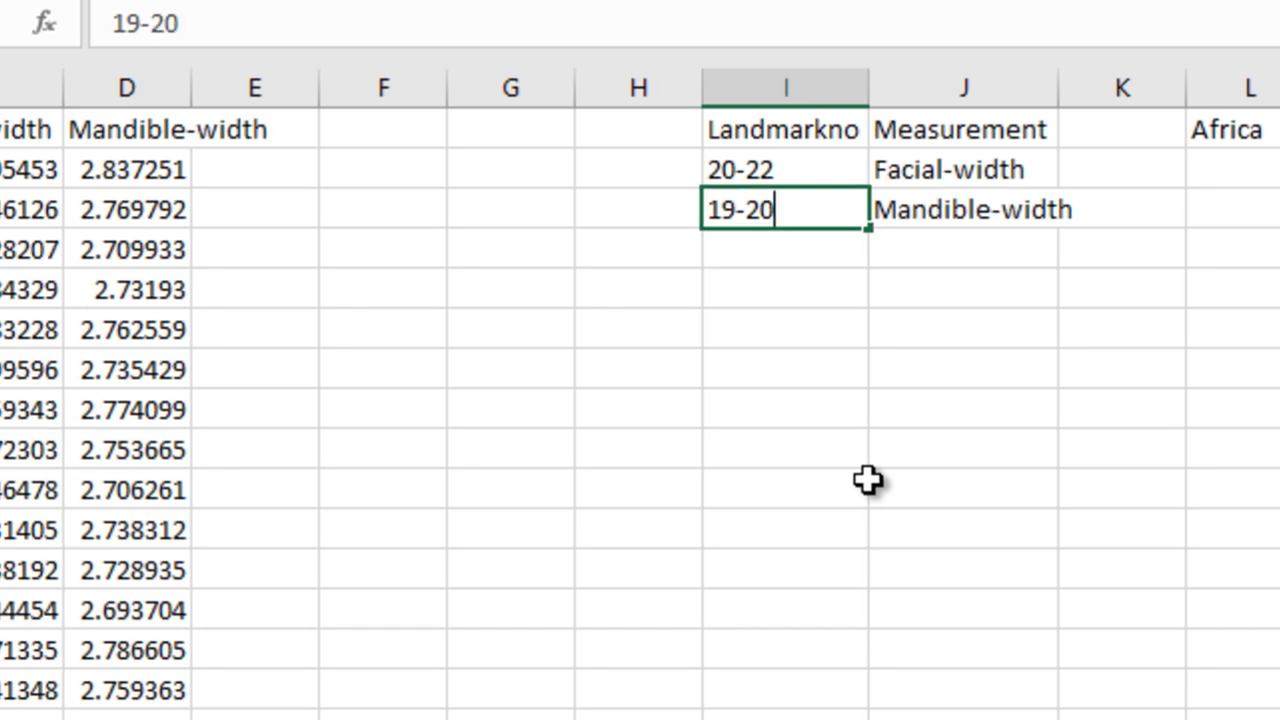
click(935, 409)
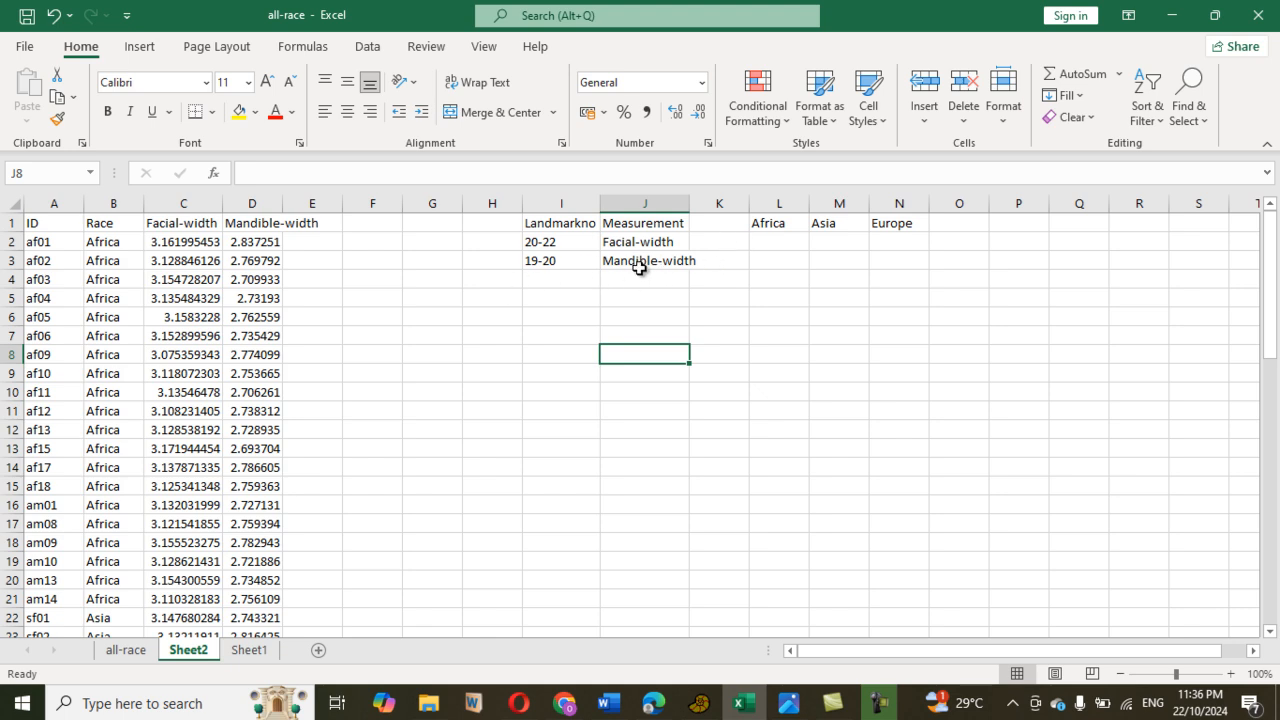
Examine the landmark coordinates in Sheet1 and the measurement data and summary table in Sheet2.
scroll(836, 625, down, 1)
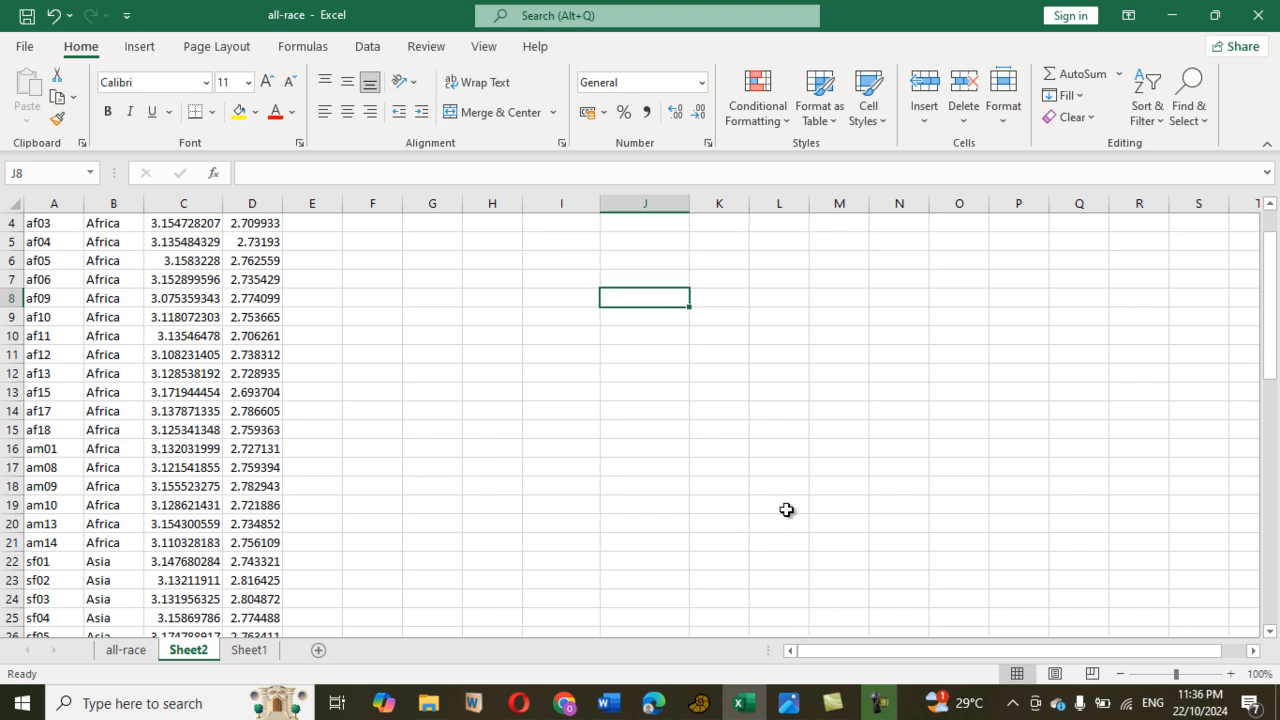
click(250, 650)
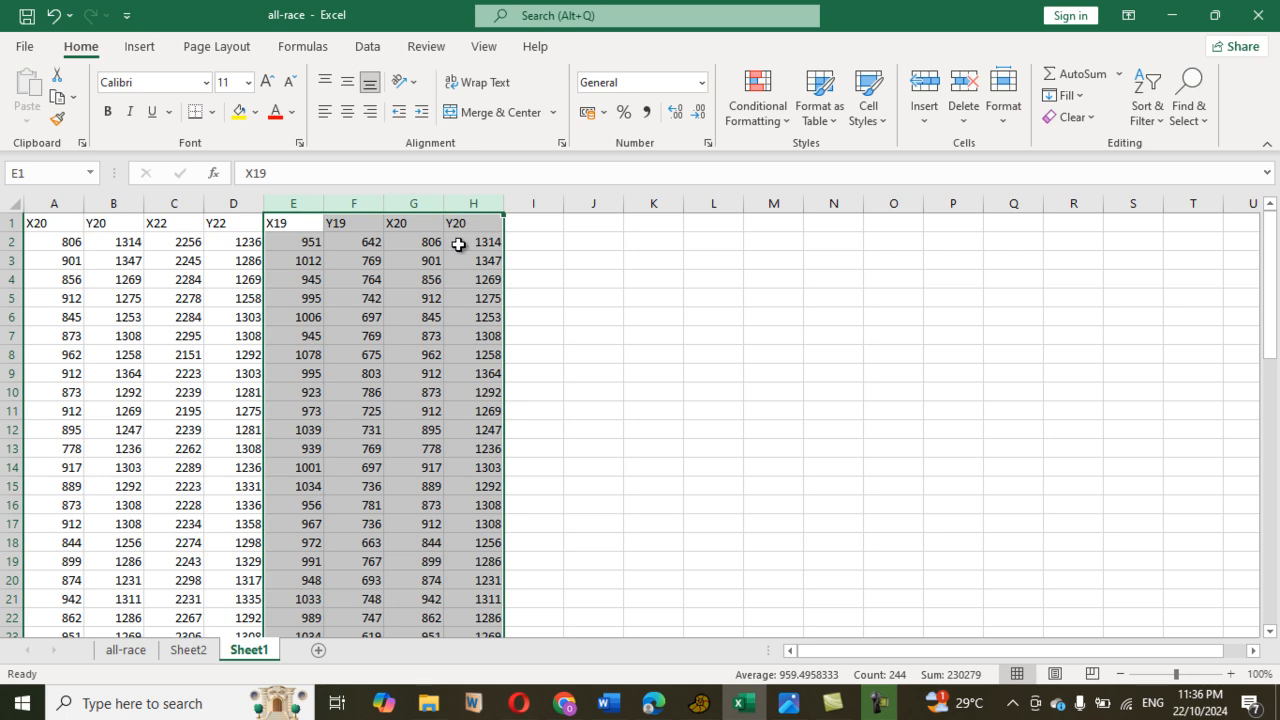
click(641, 314)
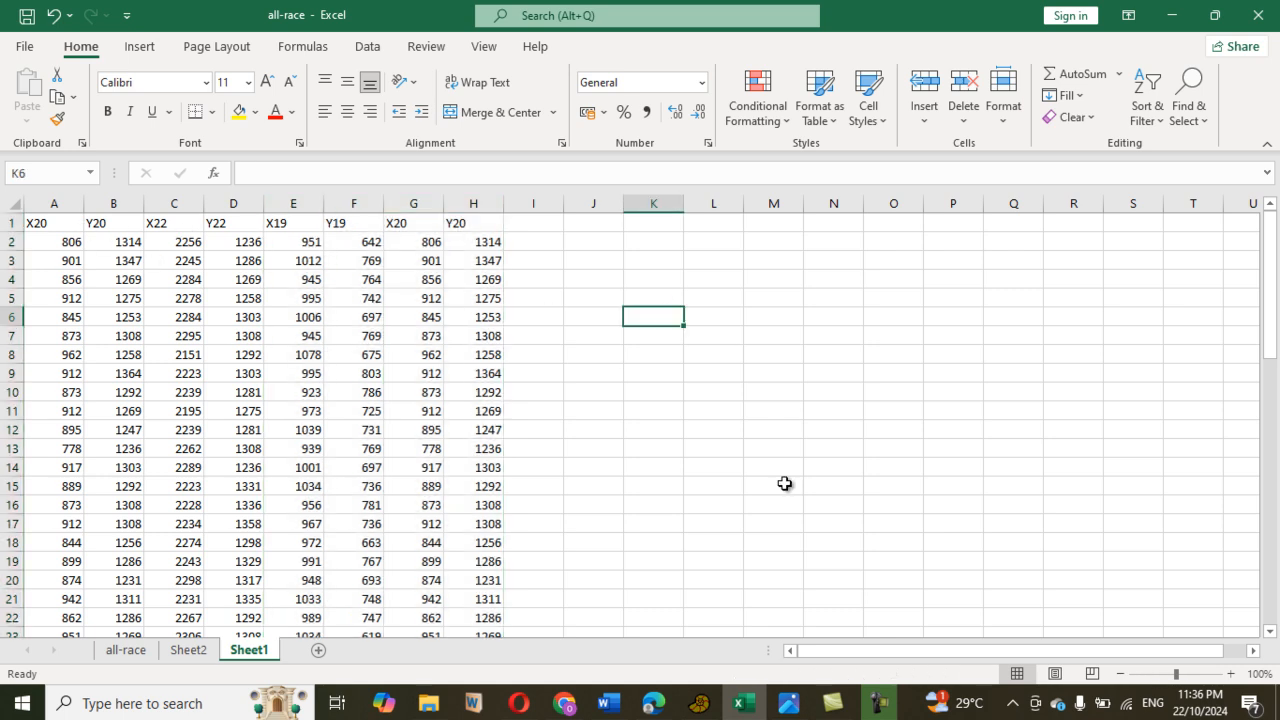
click(187, 650)
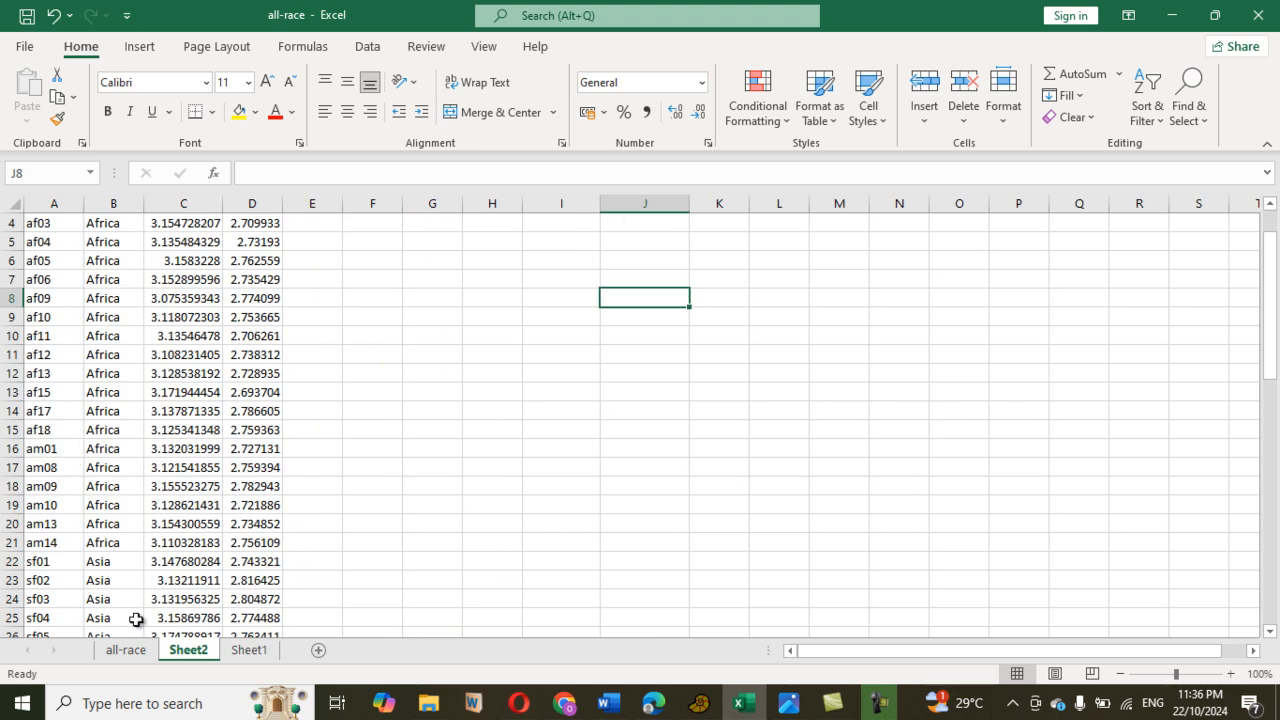
click(124, 651)
click(248, 651)
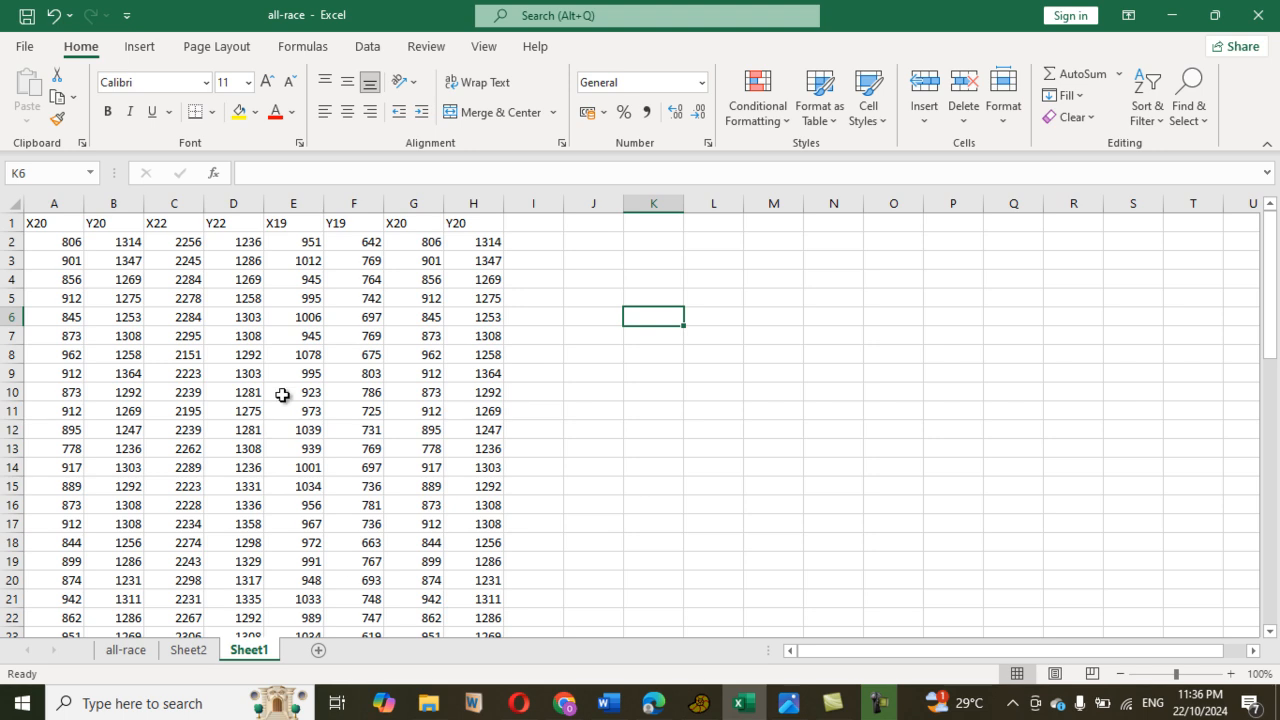
click(188, 650)
scroll(905, 460, down, 1)
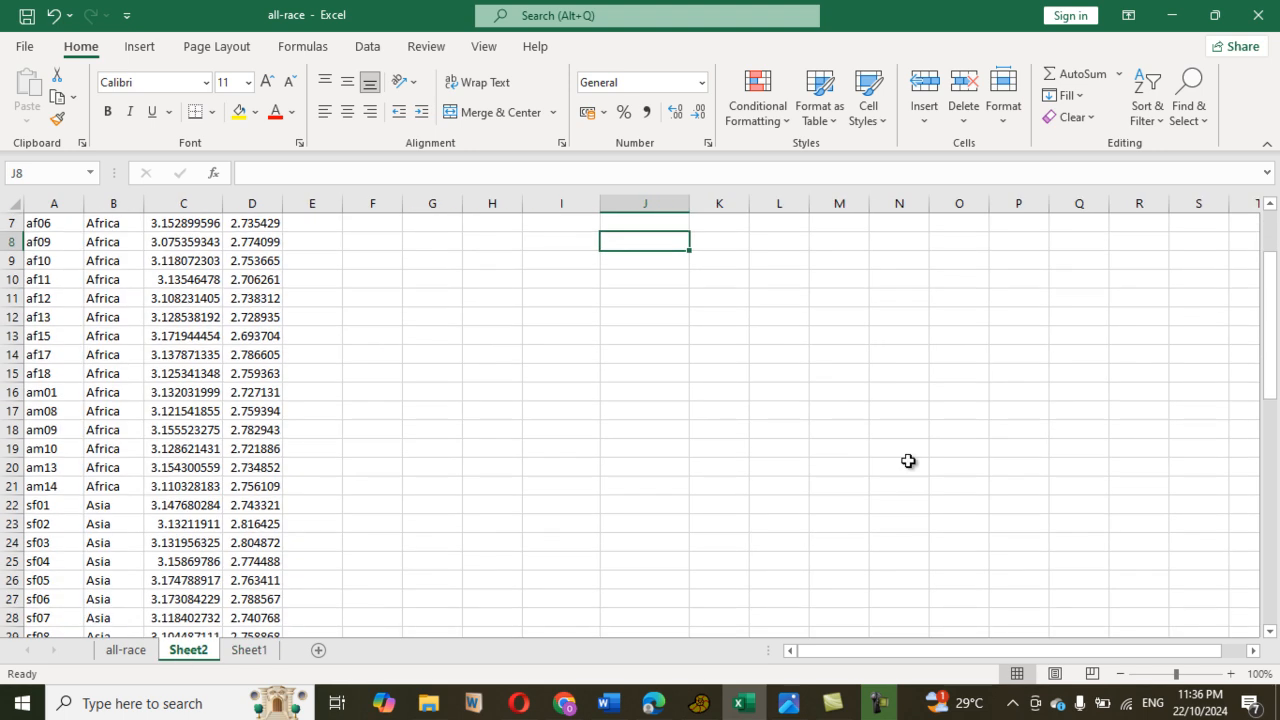
drag(1267, 360, 1268, 280)
click(964, 286)
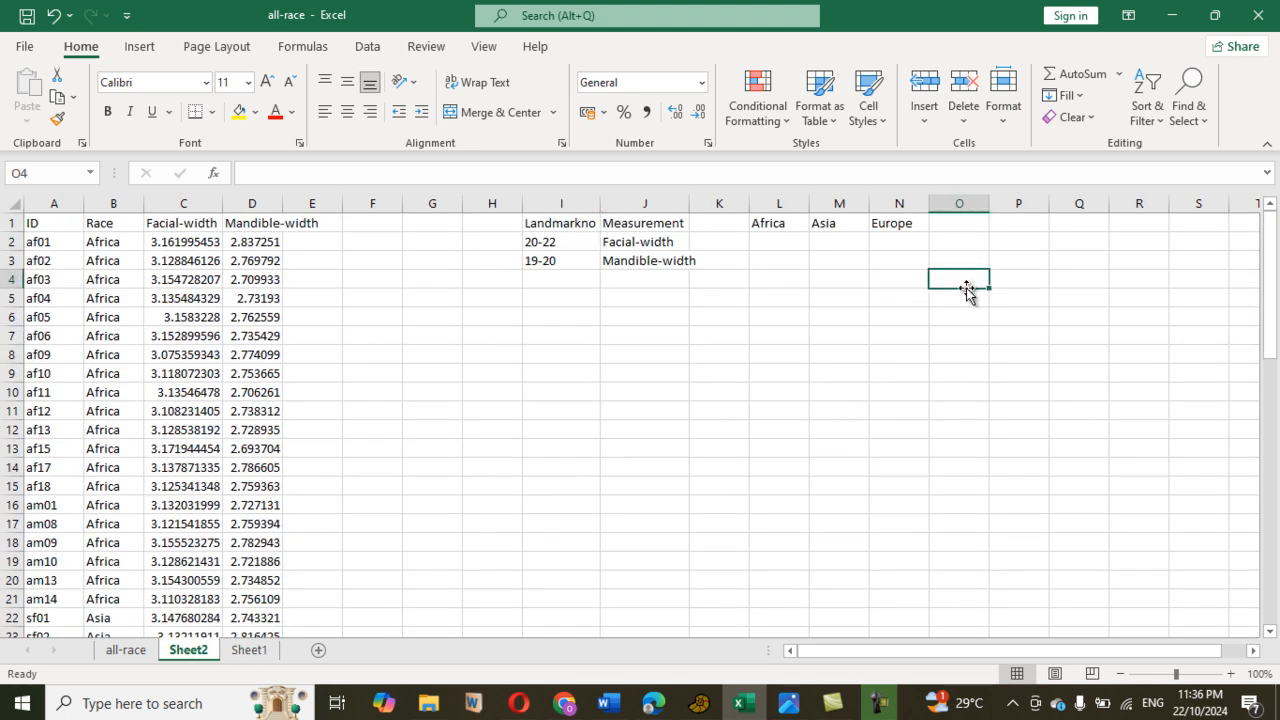
scroll(739, 282, down, 1)
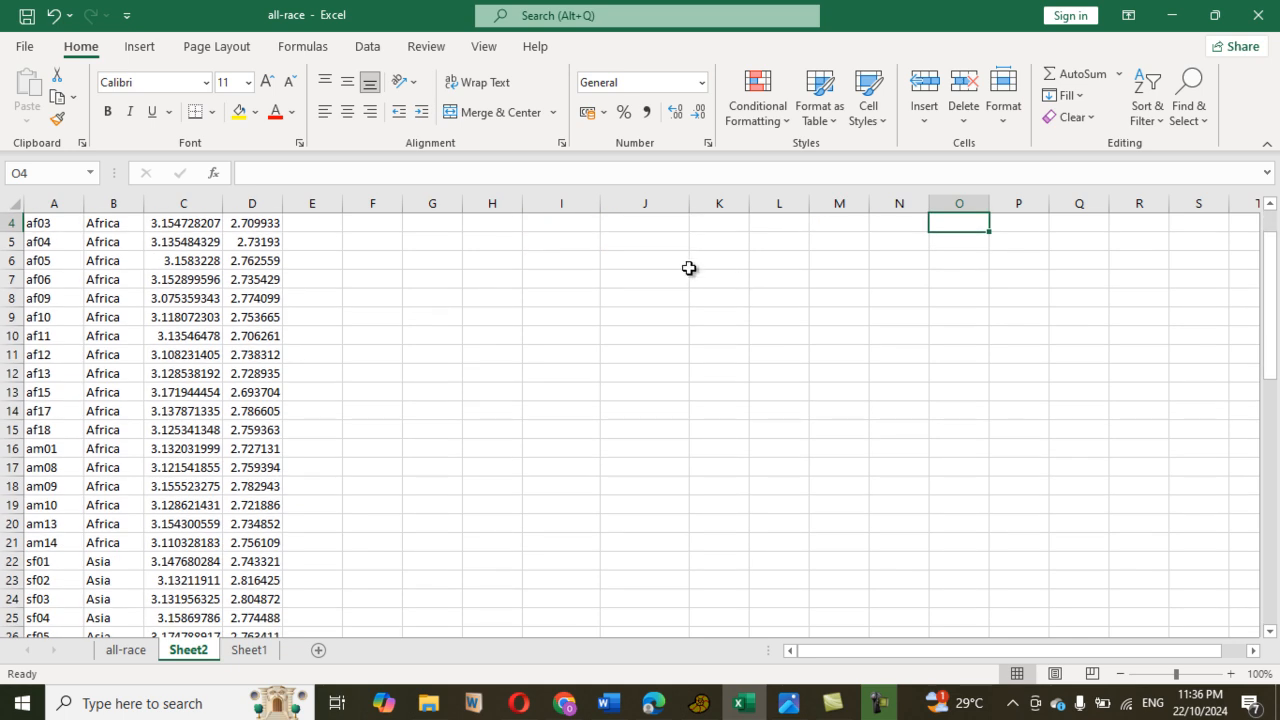
drag(1274, 251, 1275, 210)
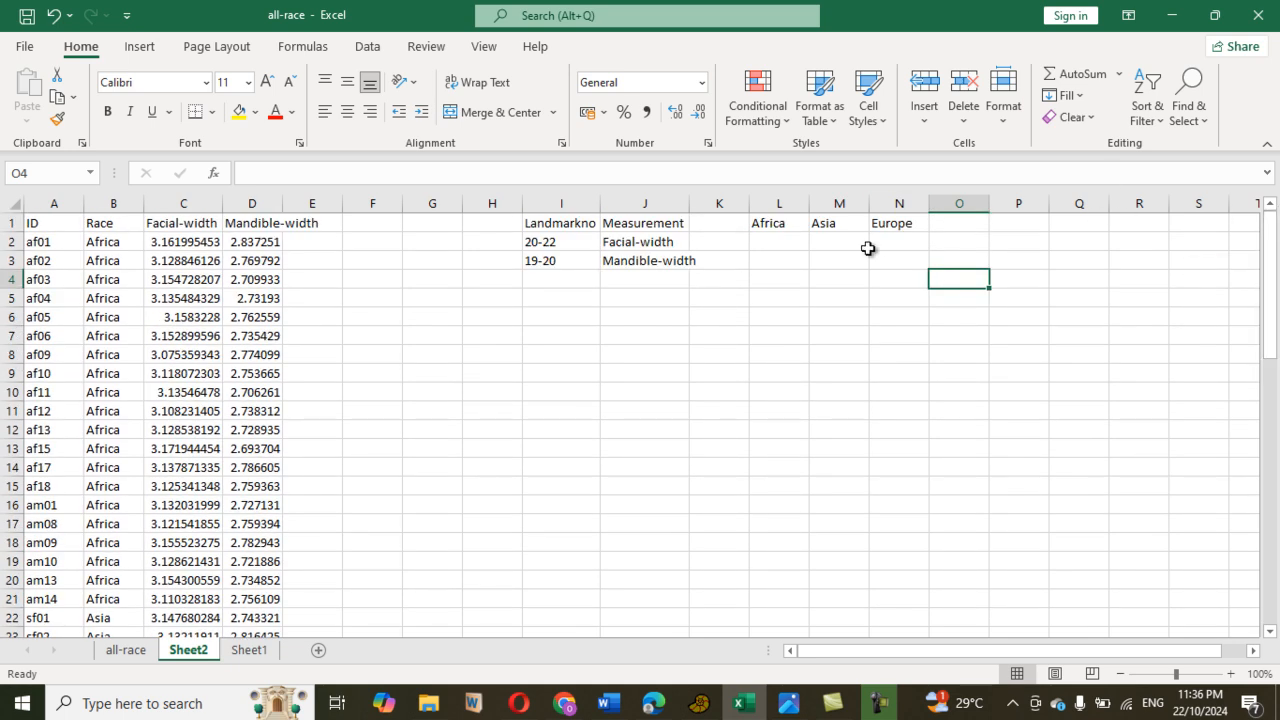
Copy the Africa Facial-width values from C2:C21 of Sheet2 into column G, starting at G1.
click(244, 262)
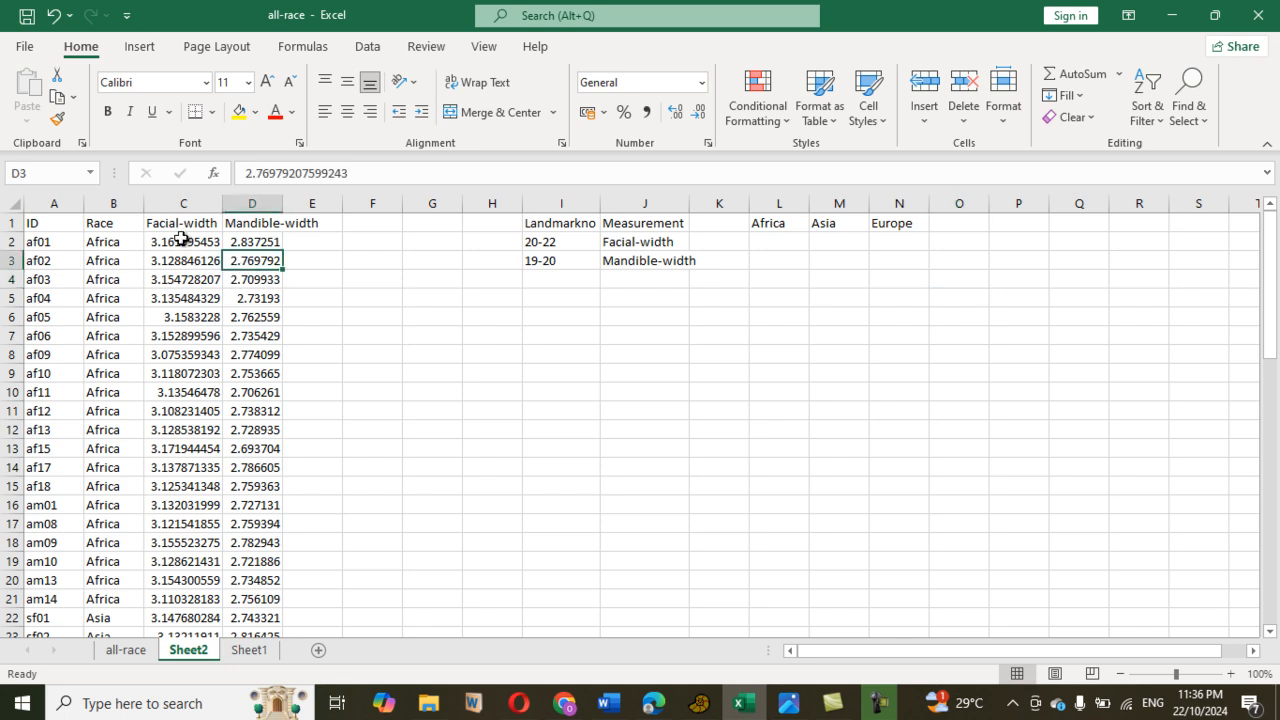
drag(181, 241, 189, 431)
key(ctrl+c)
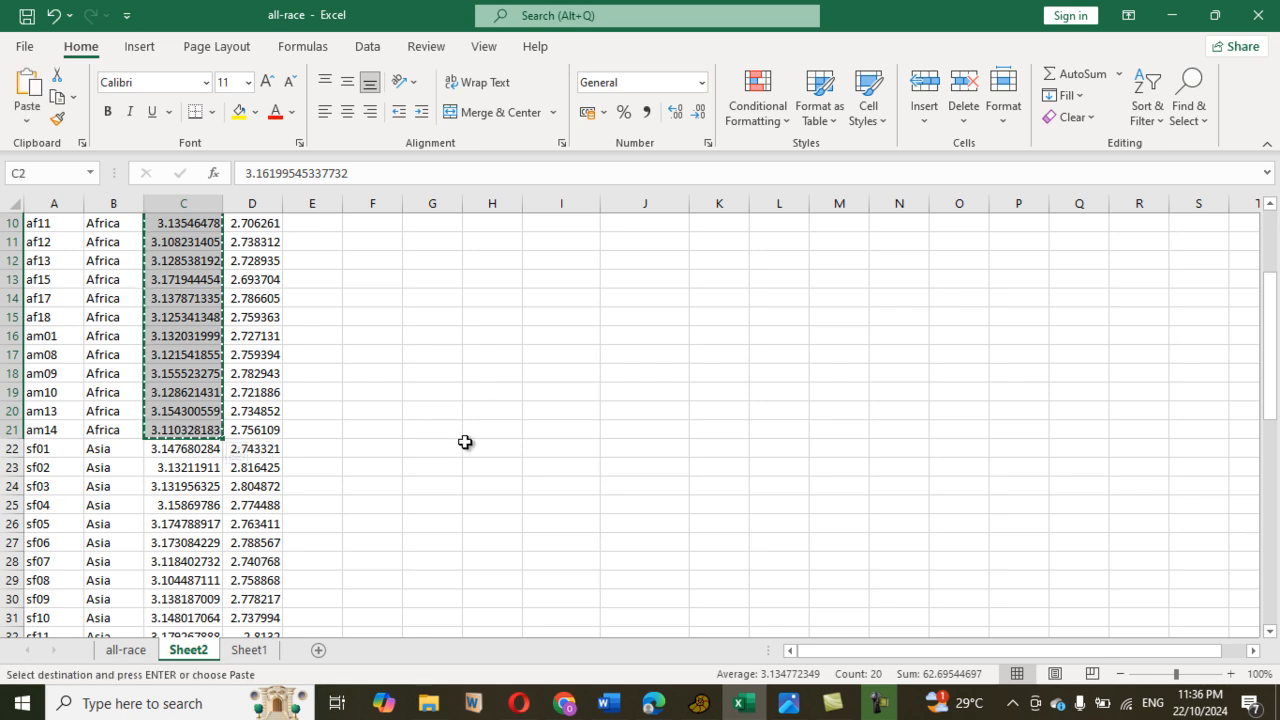
drag(1275, 341, 1274, 281)
click(417, 224)
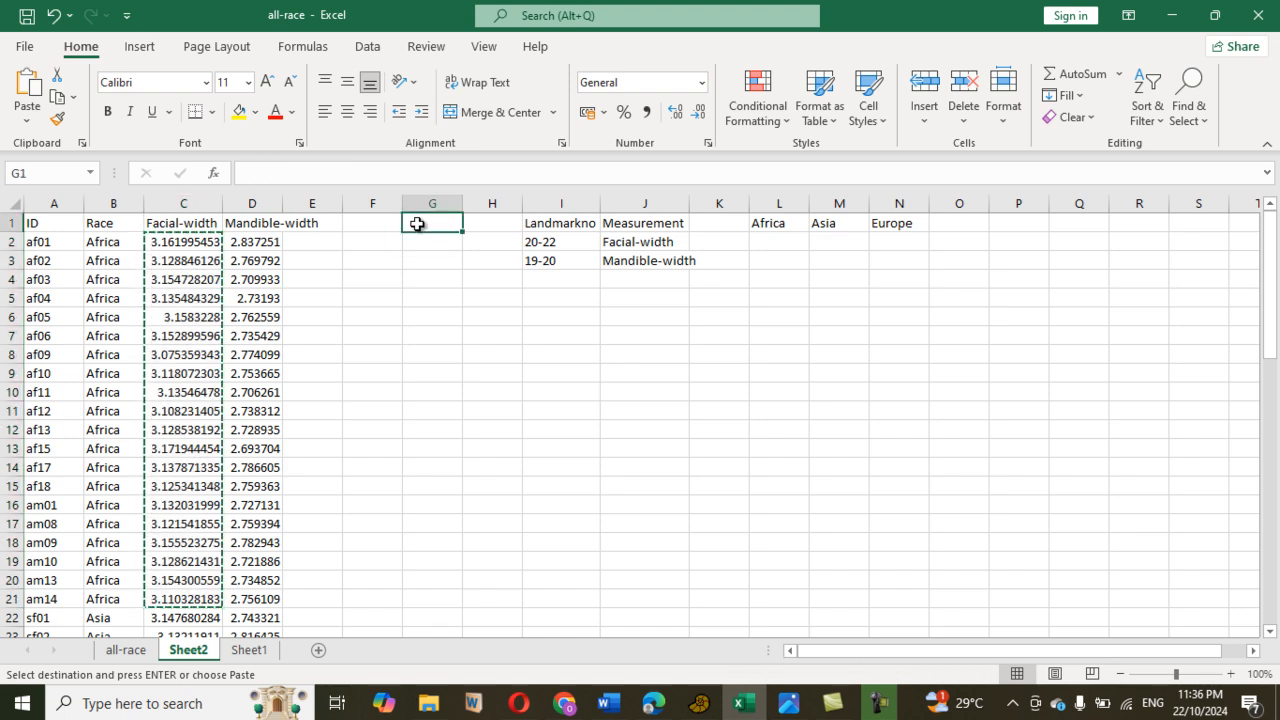
key(ctrl+v)
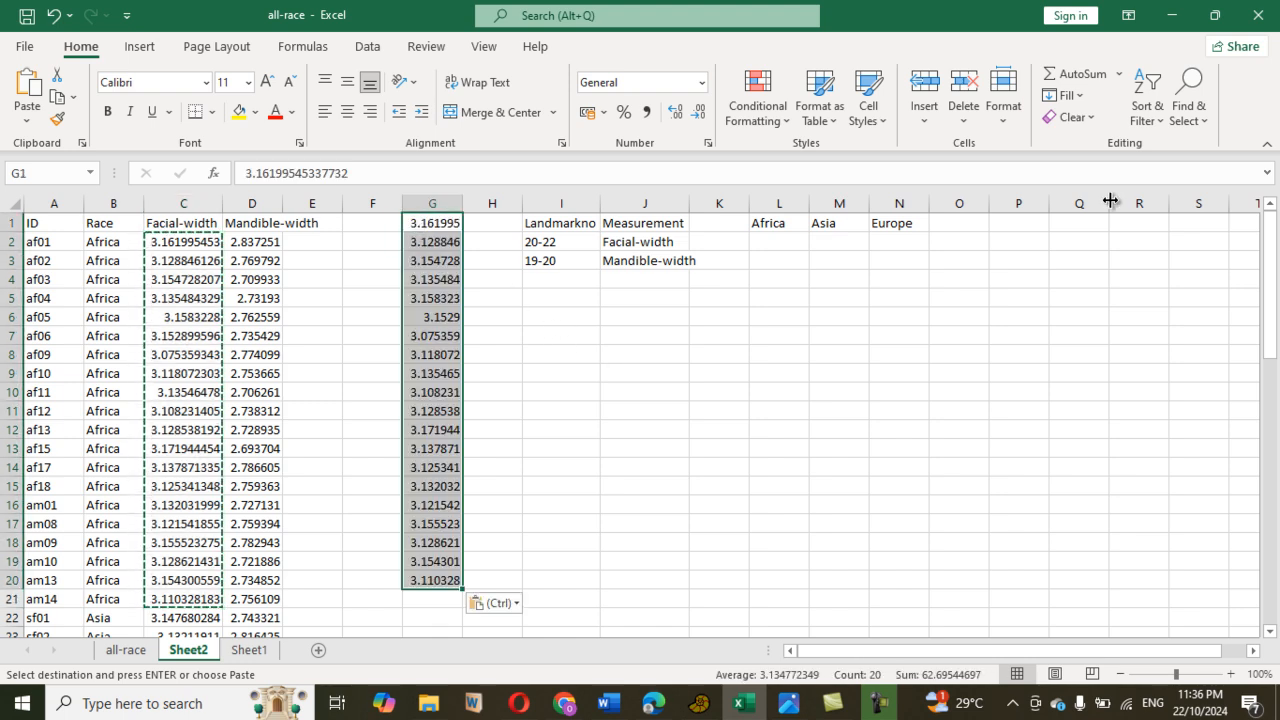
Calculate the average of G1:G20 in G21 with the Average function.
click(1118, 75)
click(1112, 128)
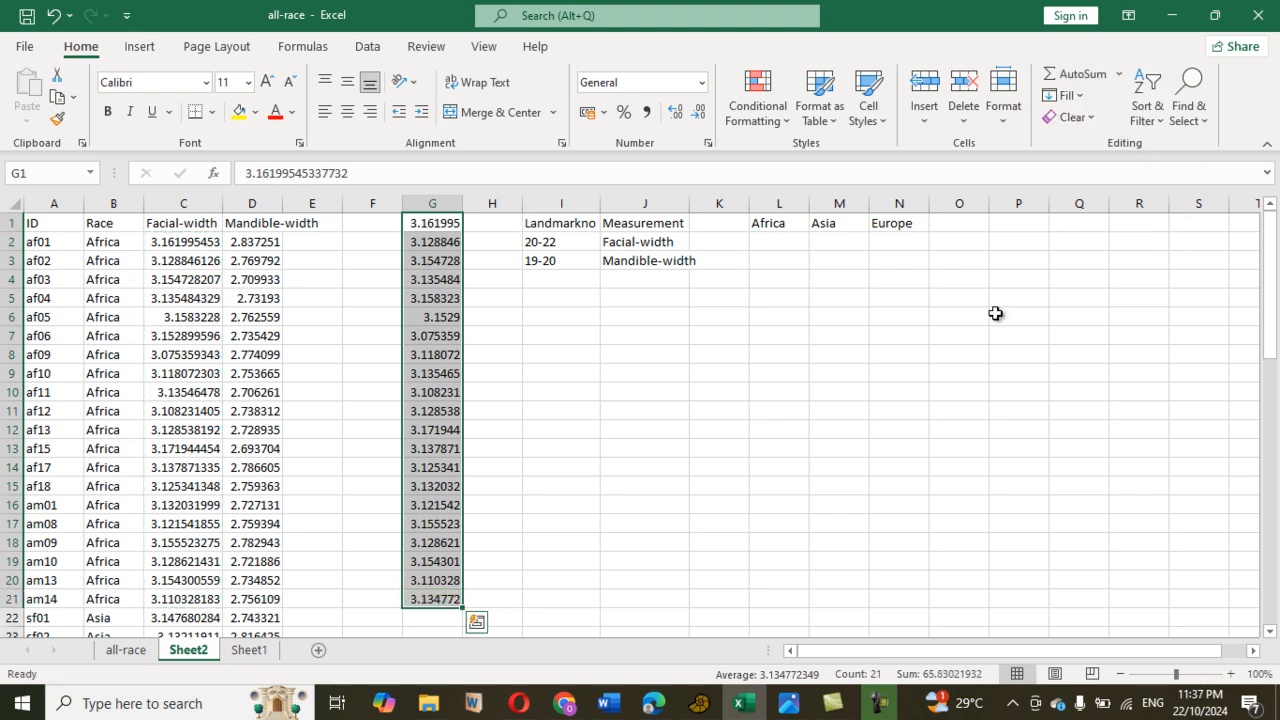
click(770, 467)
Try to copy the G21 average formula into L2 under Africa, and clear L2.
click(425, 603)
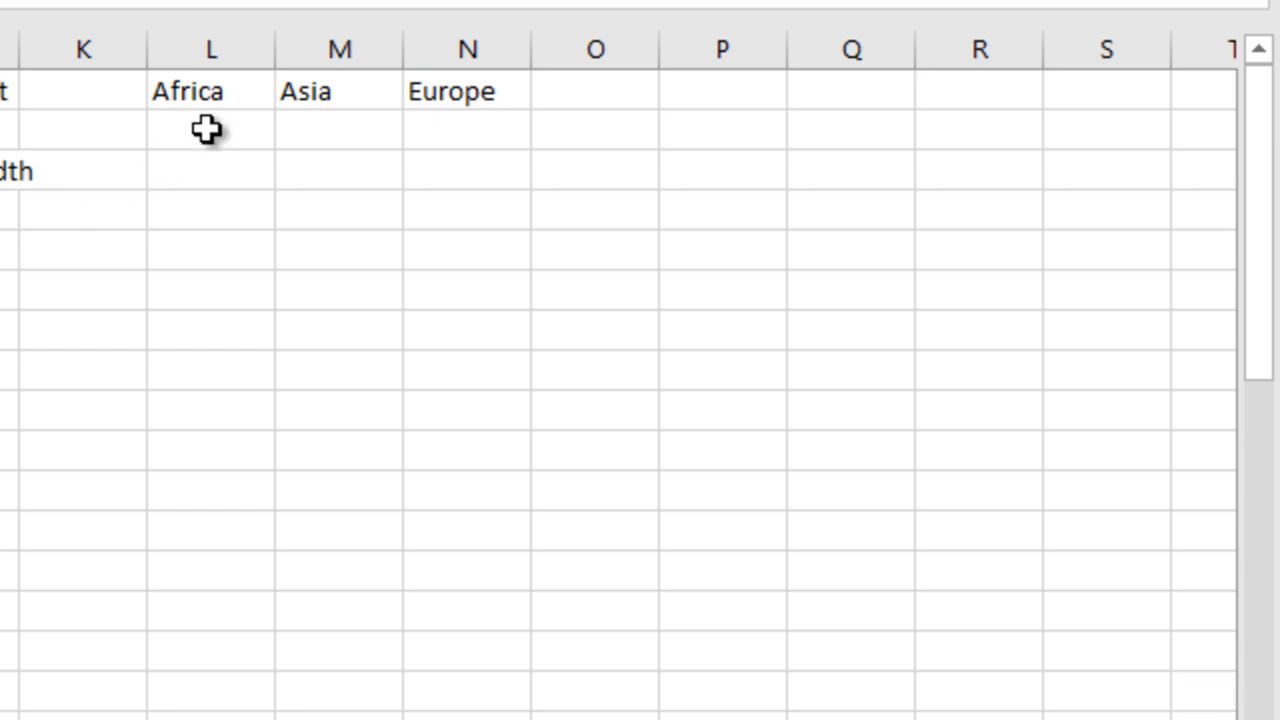
click(209, 130)
key(ctrl+v)
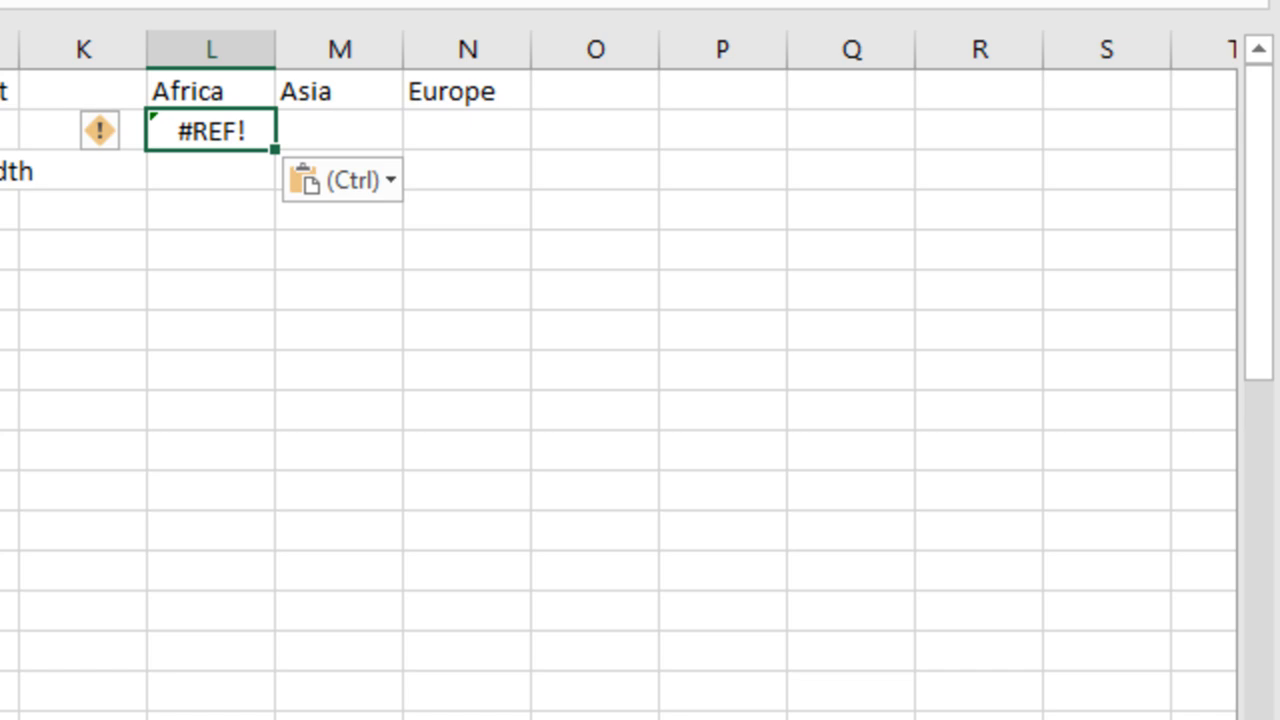
key(ctrl+c)
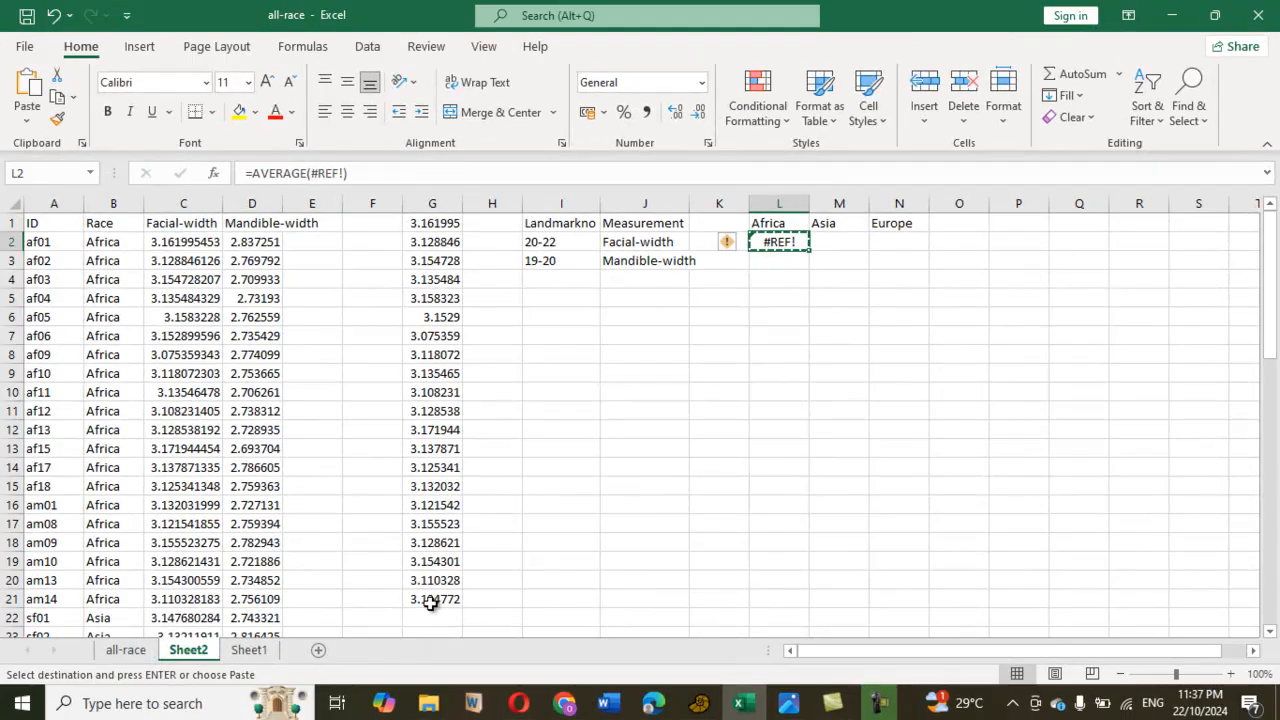
scroll(734, 386, down, 1)
key(Delete)
scroll(734, 386, up, 1)
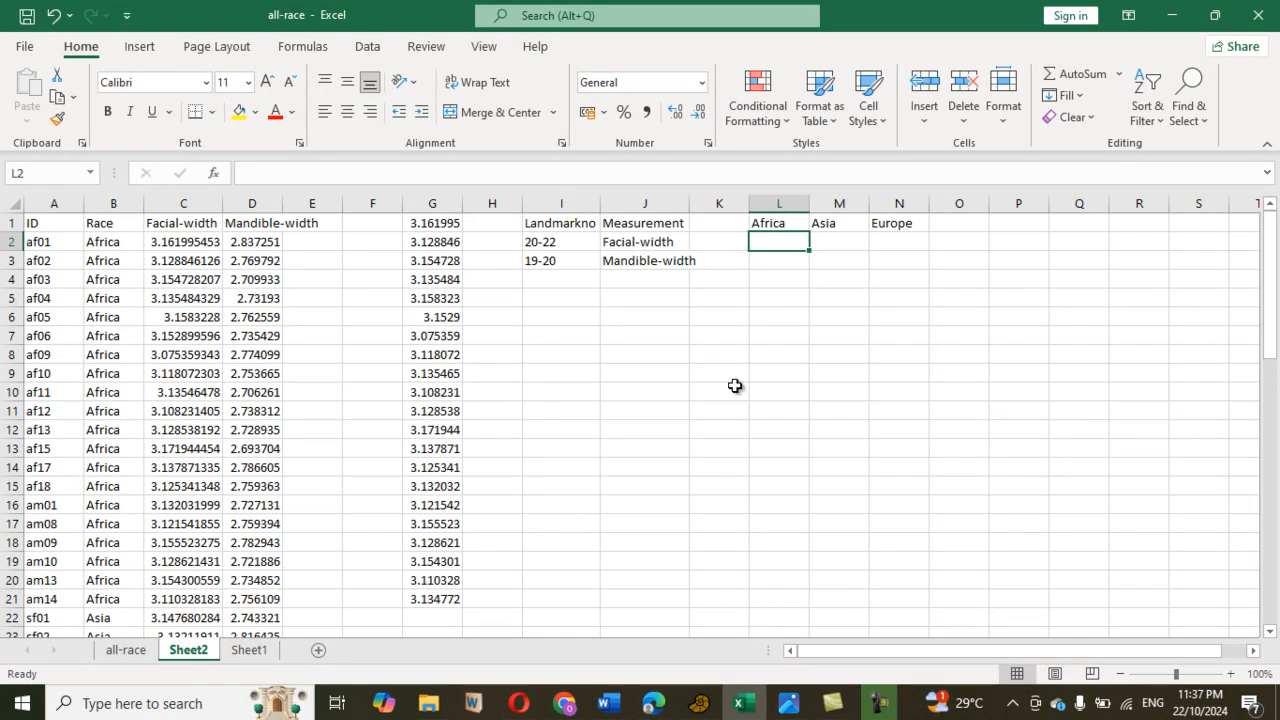
Copy the average in G21 and paste it as a value only into L2 under Africa for Facial-width.
click(421, 605)
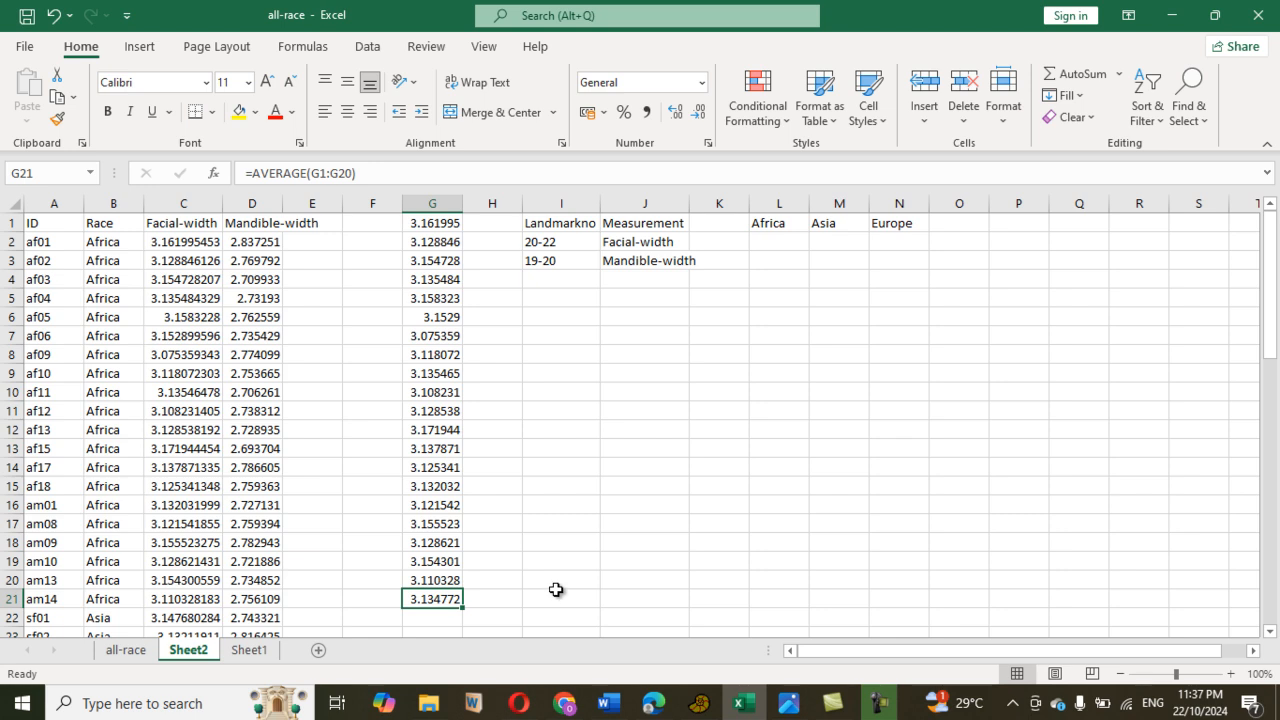
key(ctrl+c)
click(773, 244)
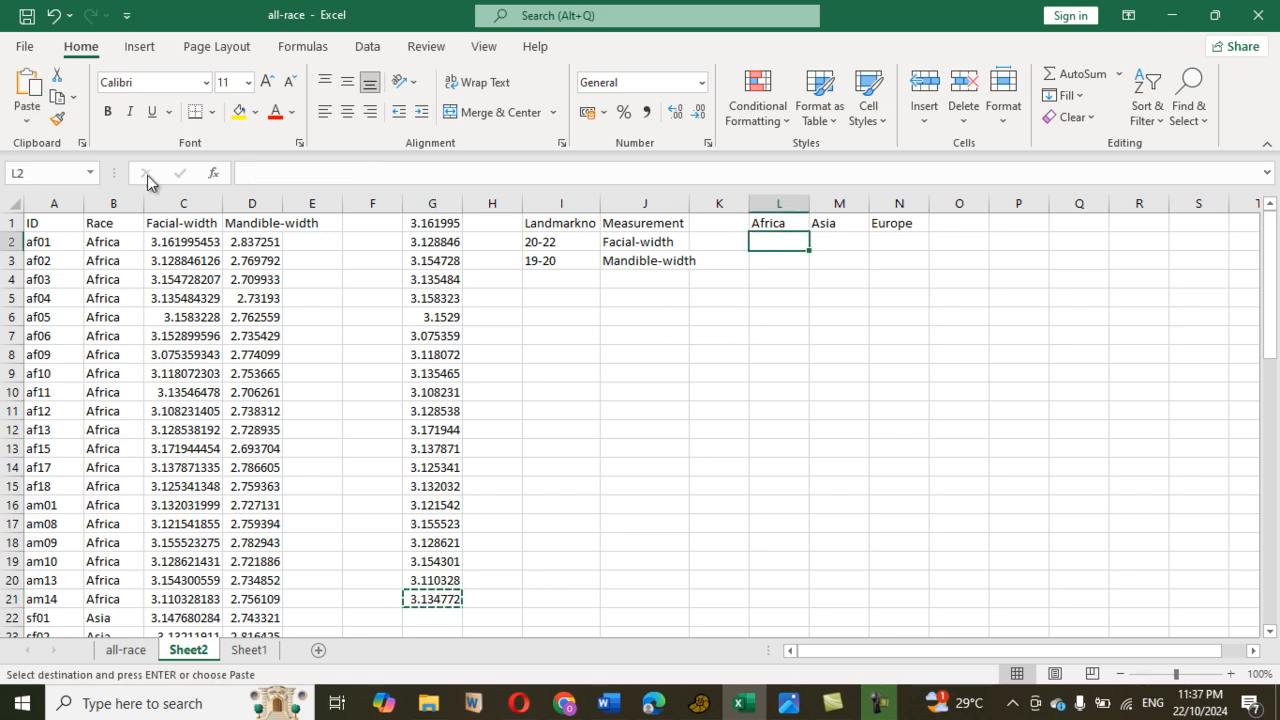
click(28, 124)
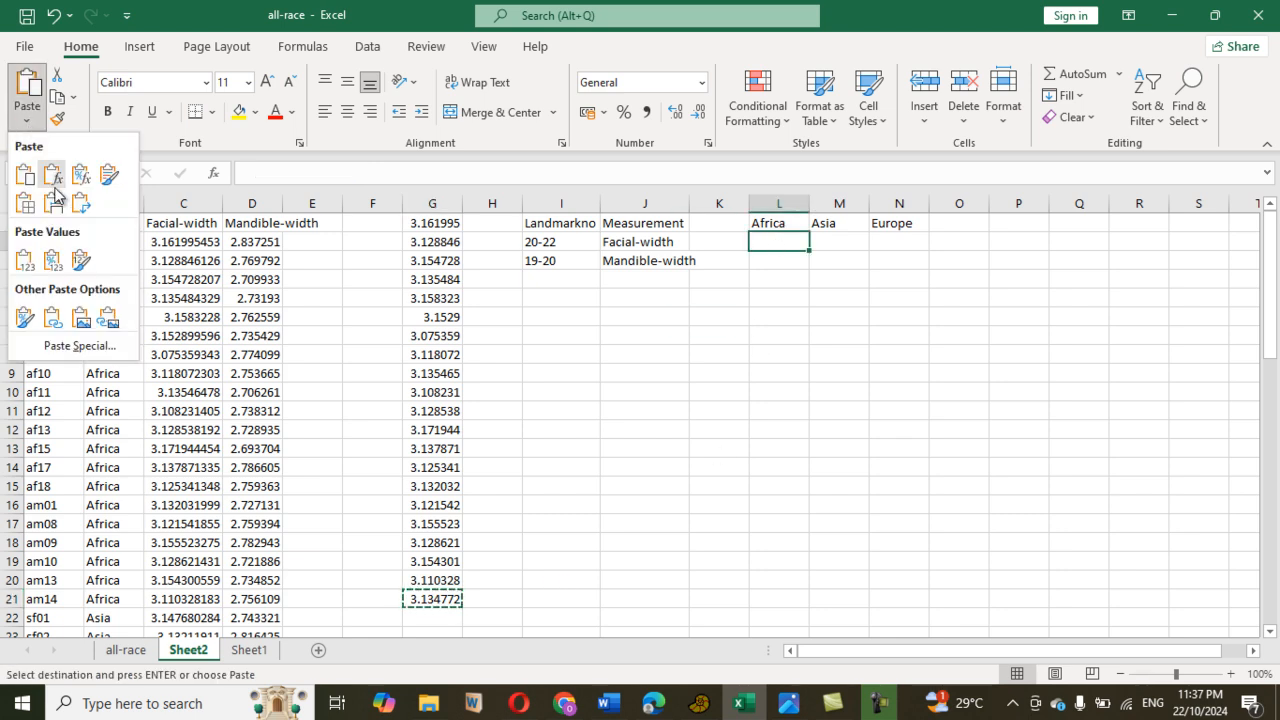
click(27, 264)
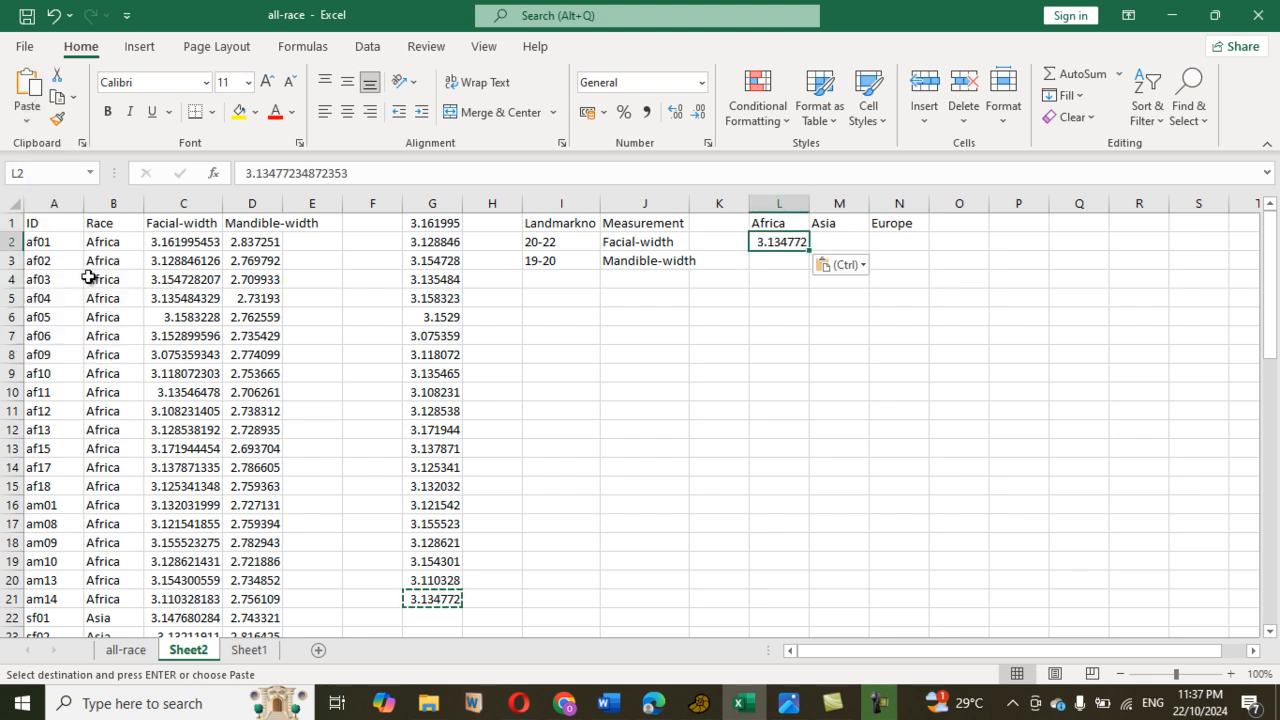
Copy the Asia Facial-width values from C22:C41 over the Africa values in G1:G20.
click(840, 242)
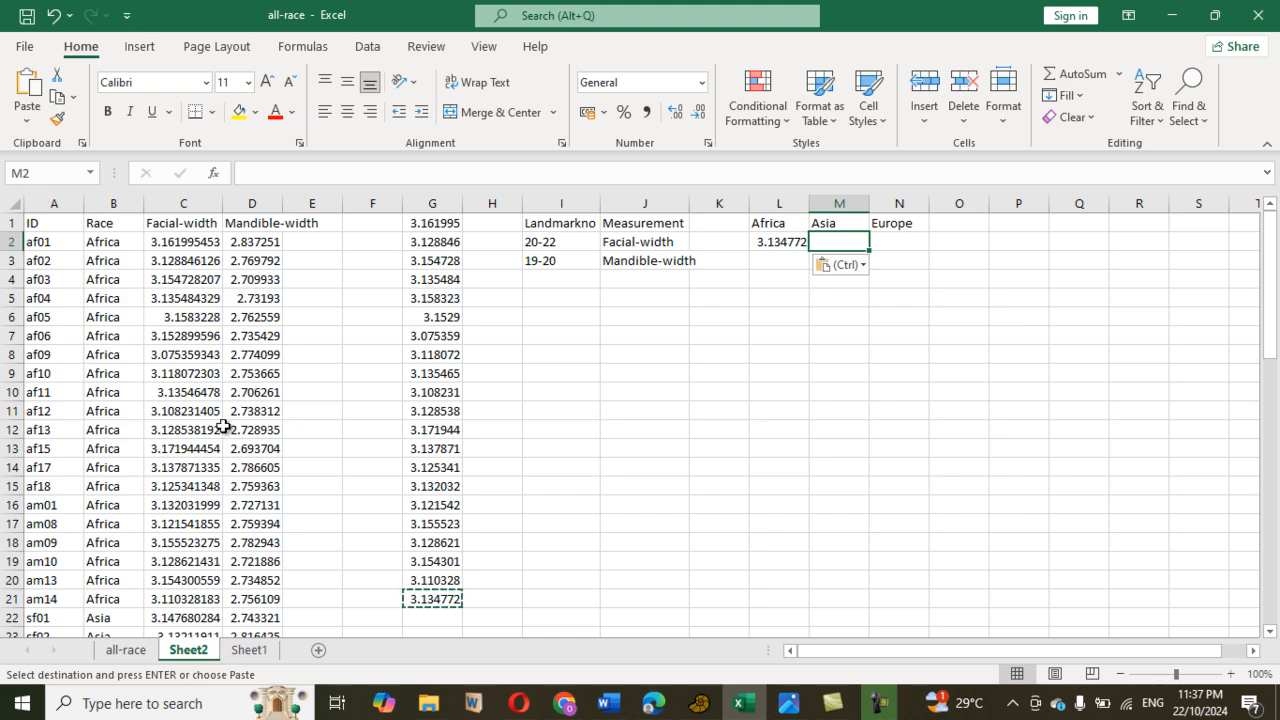
drag(1274, 290, 1274, 393)
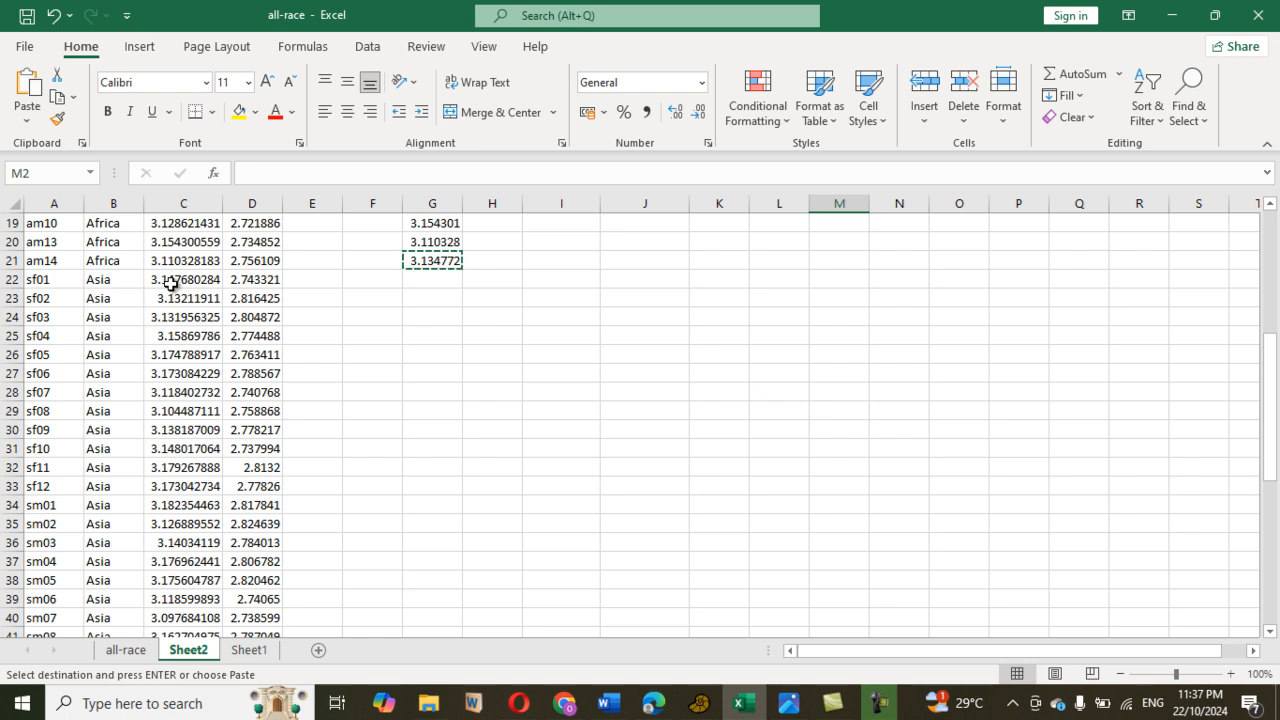
drag(172, 283, 205, 628)
mouse_move(193, 468)
mouse_down()
mouse_move(186, 430)
mouse_move(190, 467)
mouse_up()
key(ctrl+c)
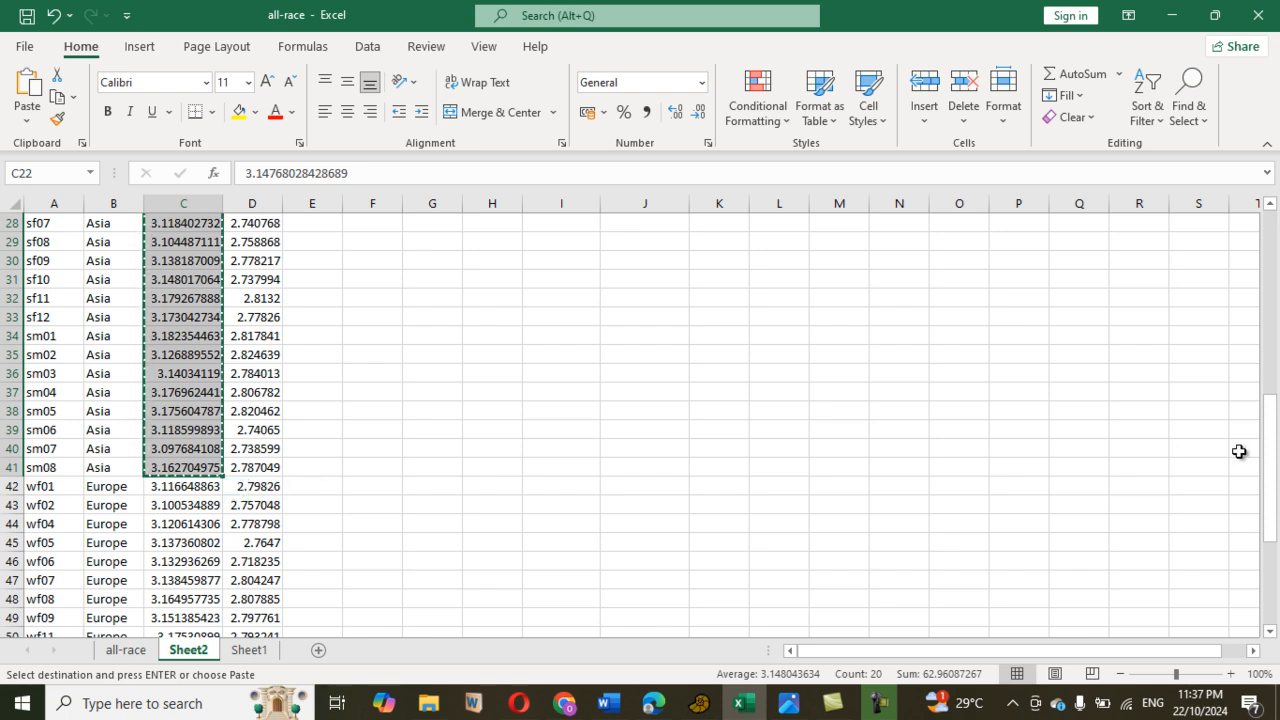
drag(1274, 423, 1263, 207)
drag(424, 215, 447, 609)
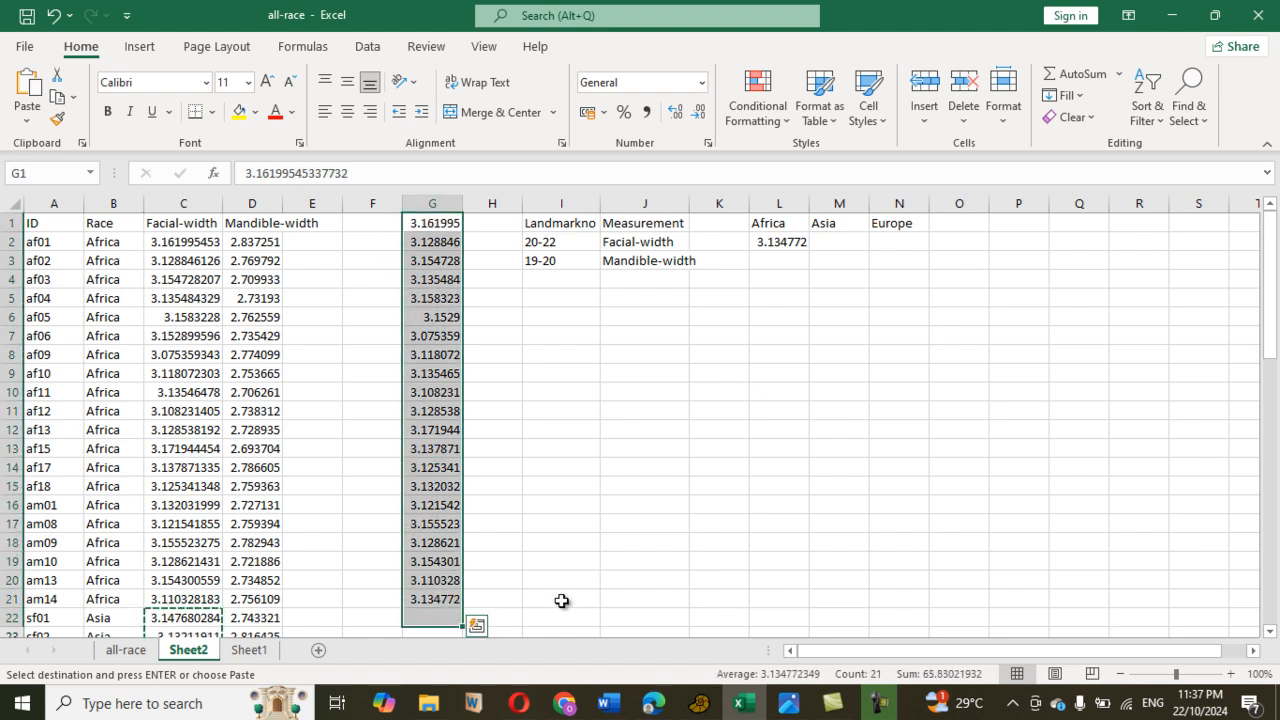
key(ctrl+v)
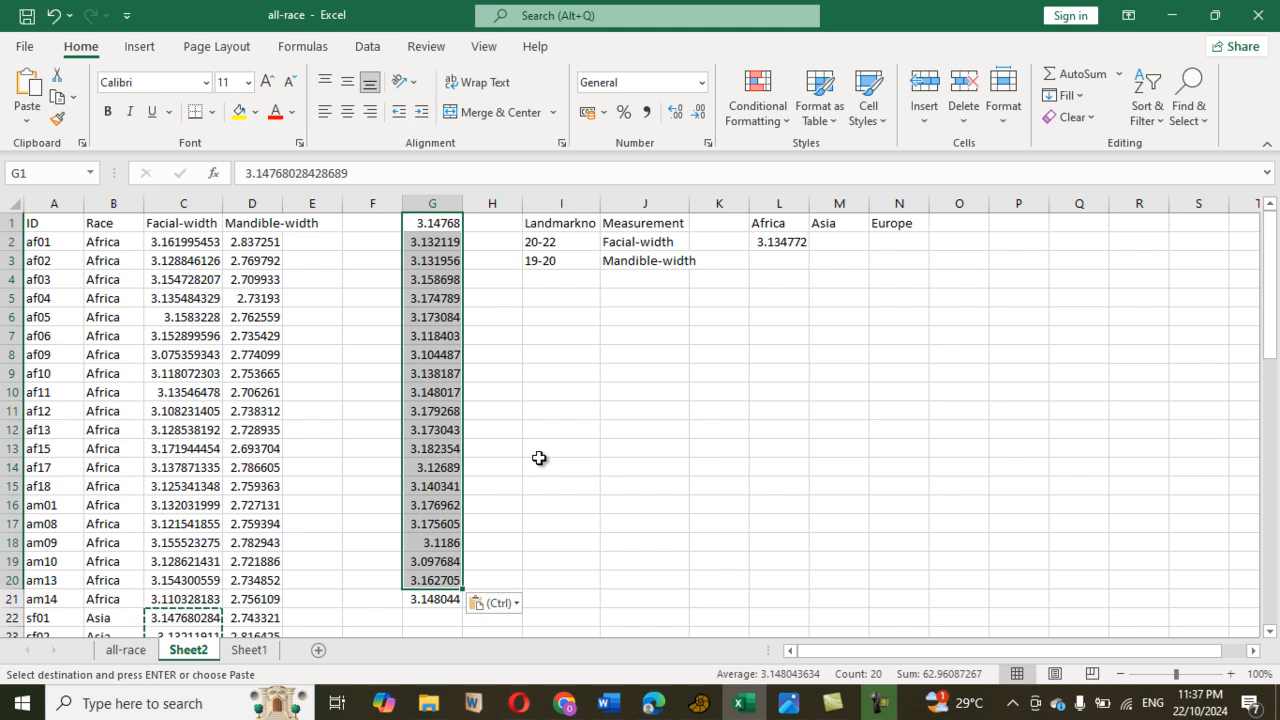
Try to paste the G21 average formula into M2 under Asia, and undo the paste.
click(442, 601)
key(ctrl+c)
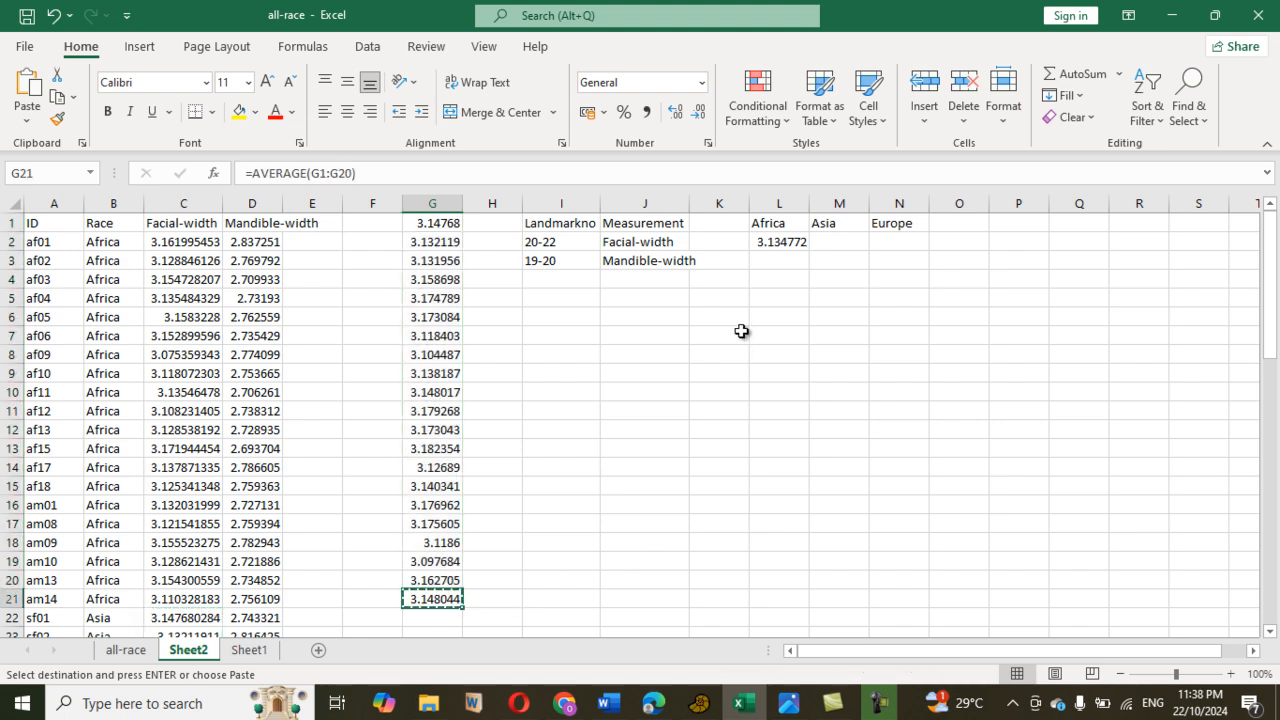
click(843, 241)
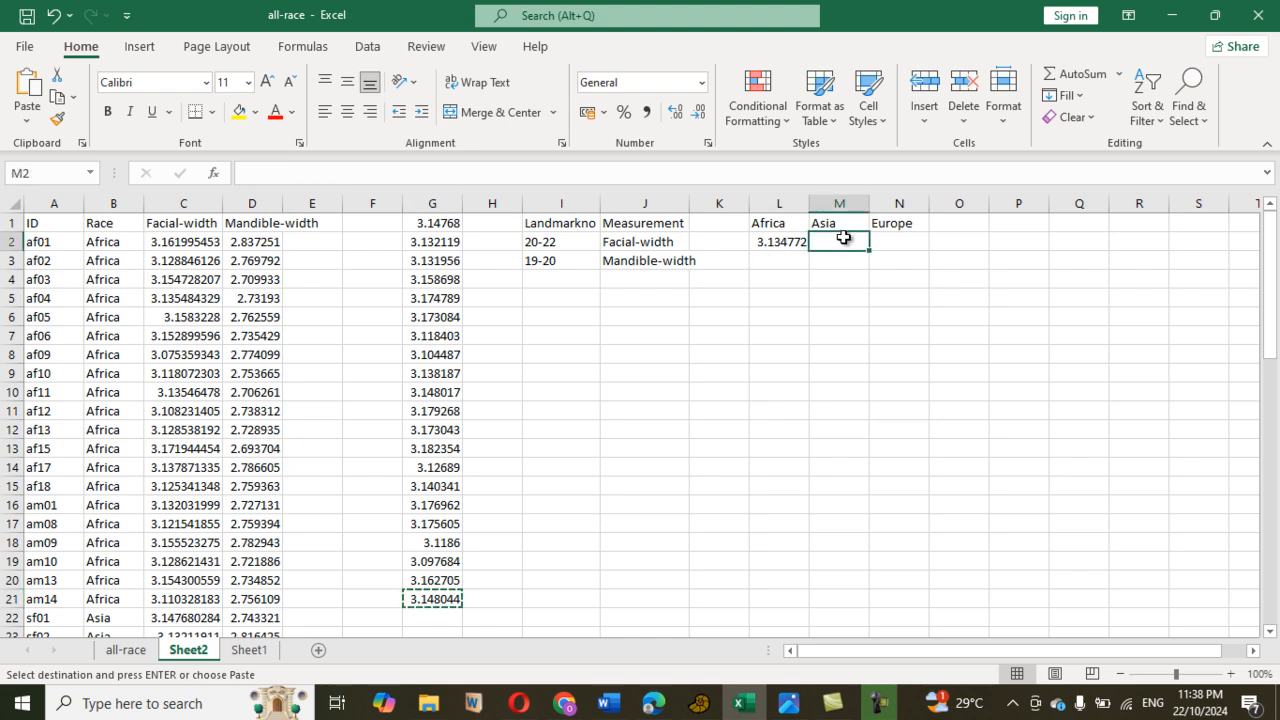
key(ctrl+v)
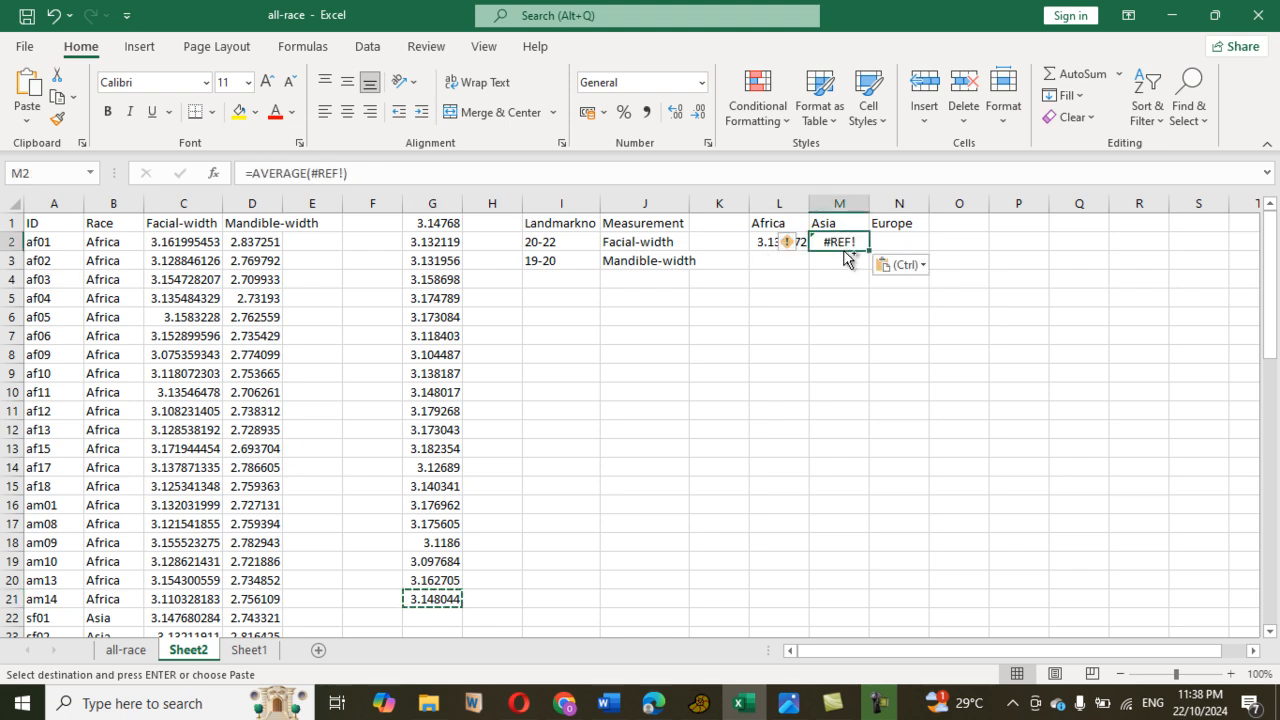
key(ctrl+z)
key(ctrl+c)
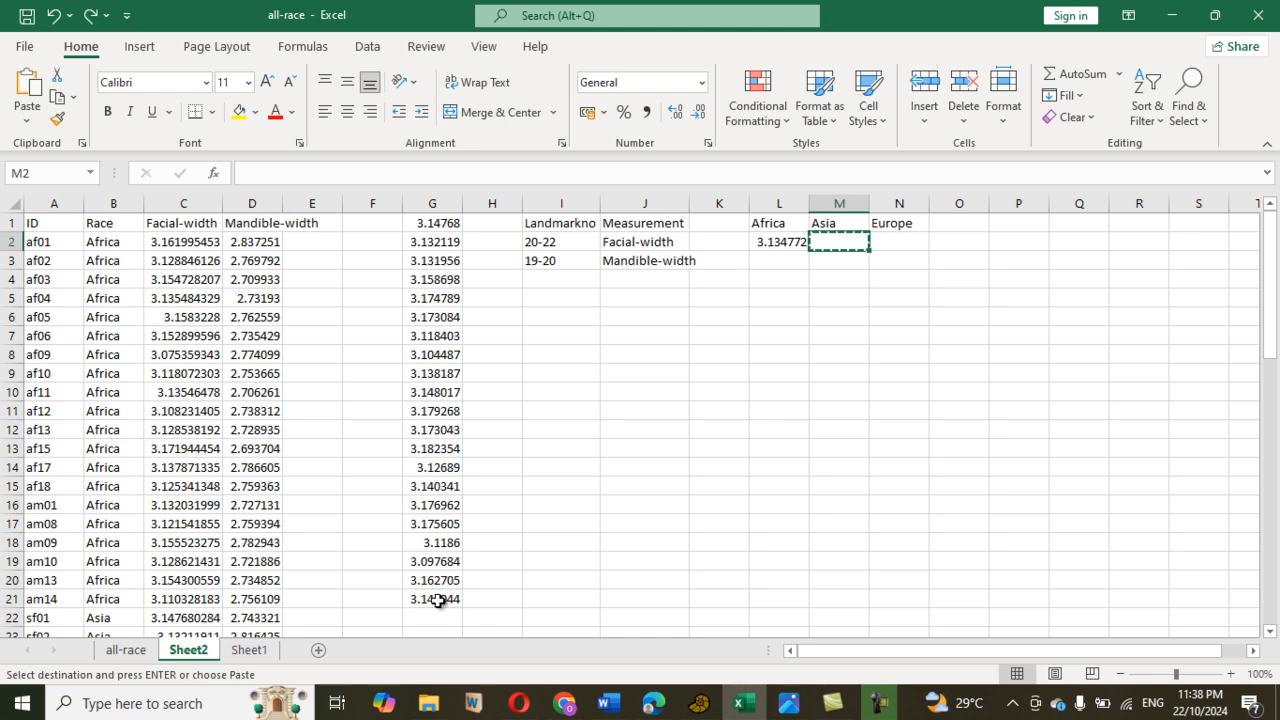
Copy the average in G21 and paste it as a value into M2 under Asia for Facial-width.
click(435, 602)
key(ctrl+c)
click(827, 243)
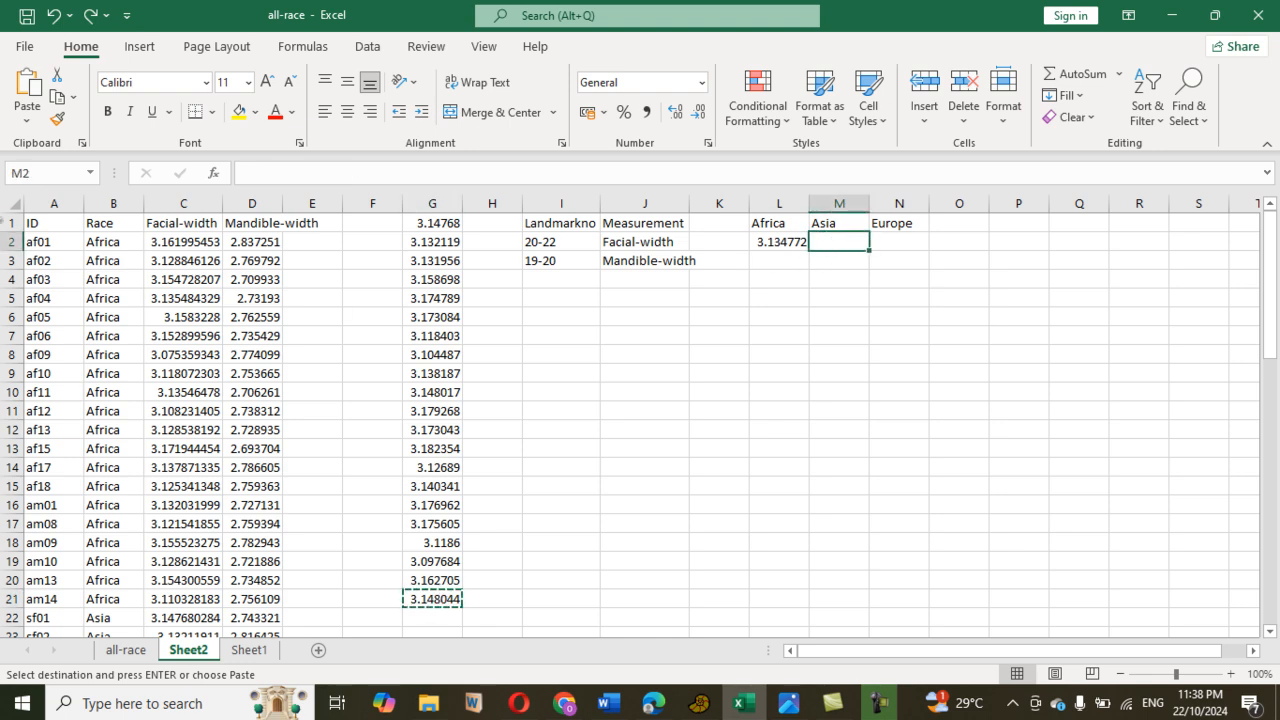
click(27, 118)
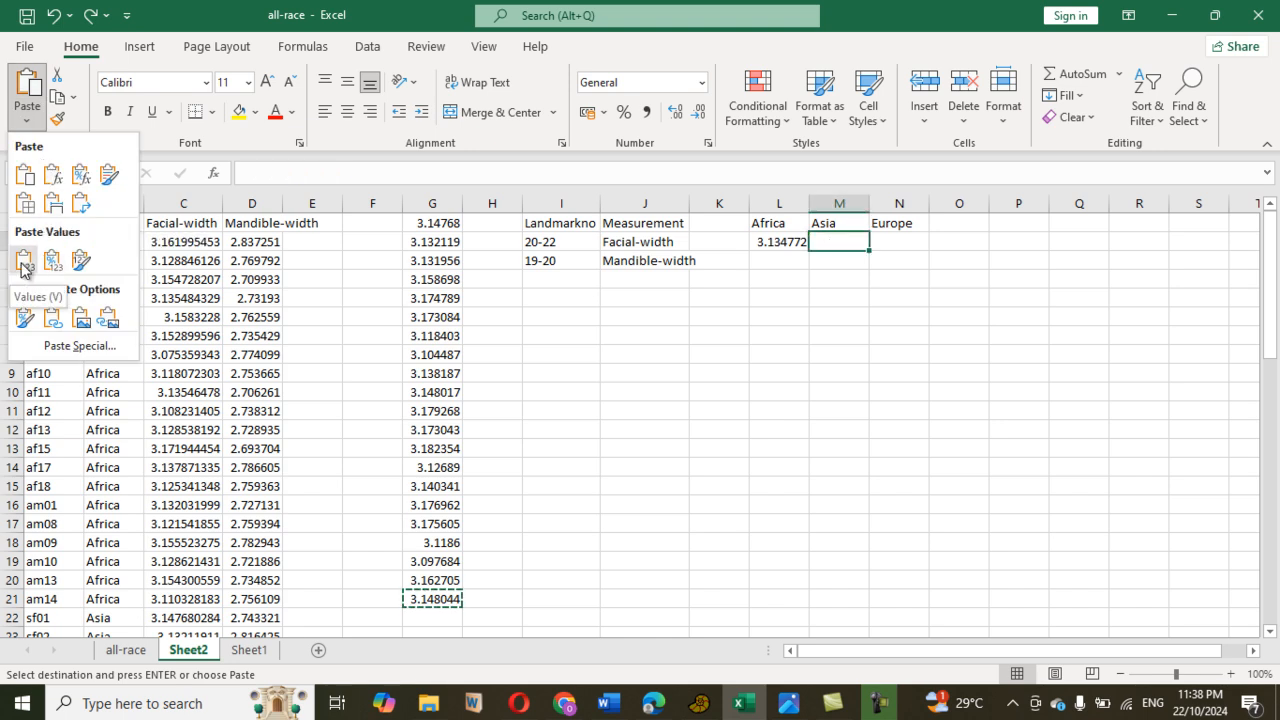
click(52, 262)
click(697, 348)
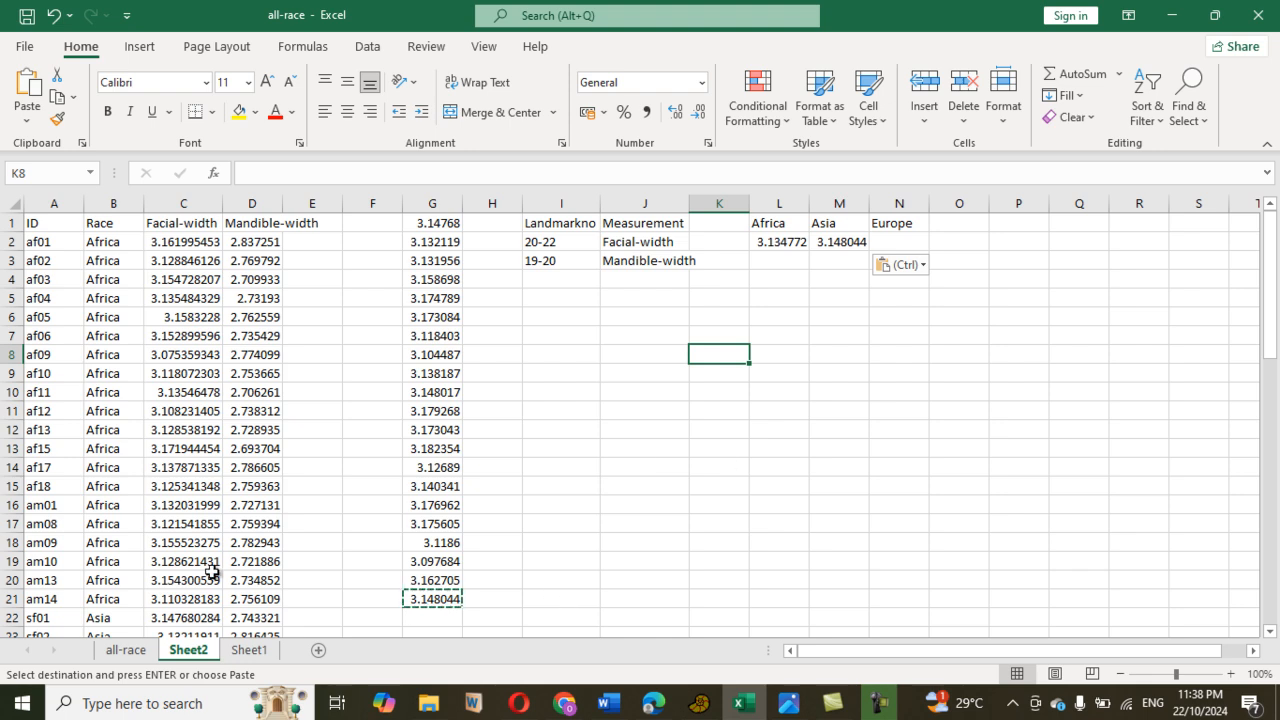
Copy the Europe Facial-width values from C42:C61 over the Asia values in G1:G20.
drag(1278, 308, 1220, 477)
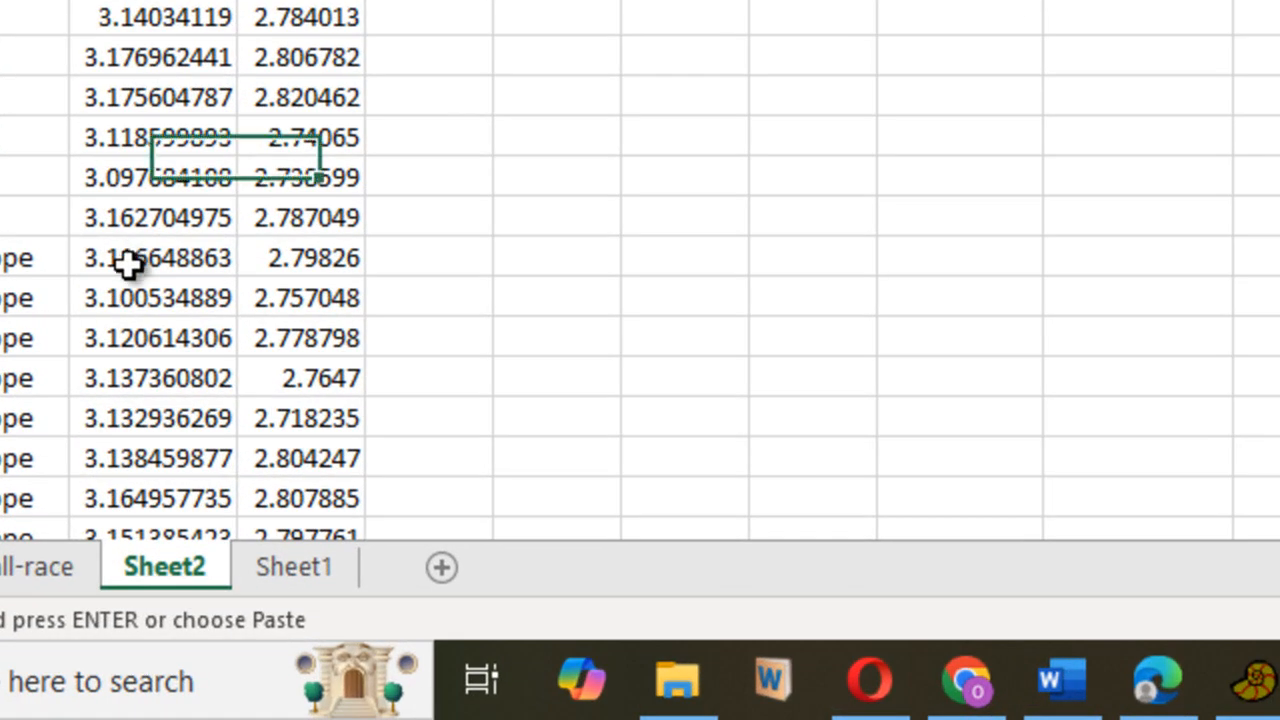
drag(128, 262, 171, 457)
key(ctrl+c)
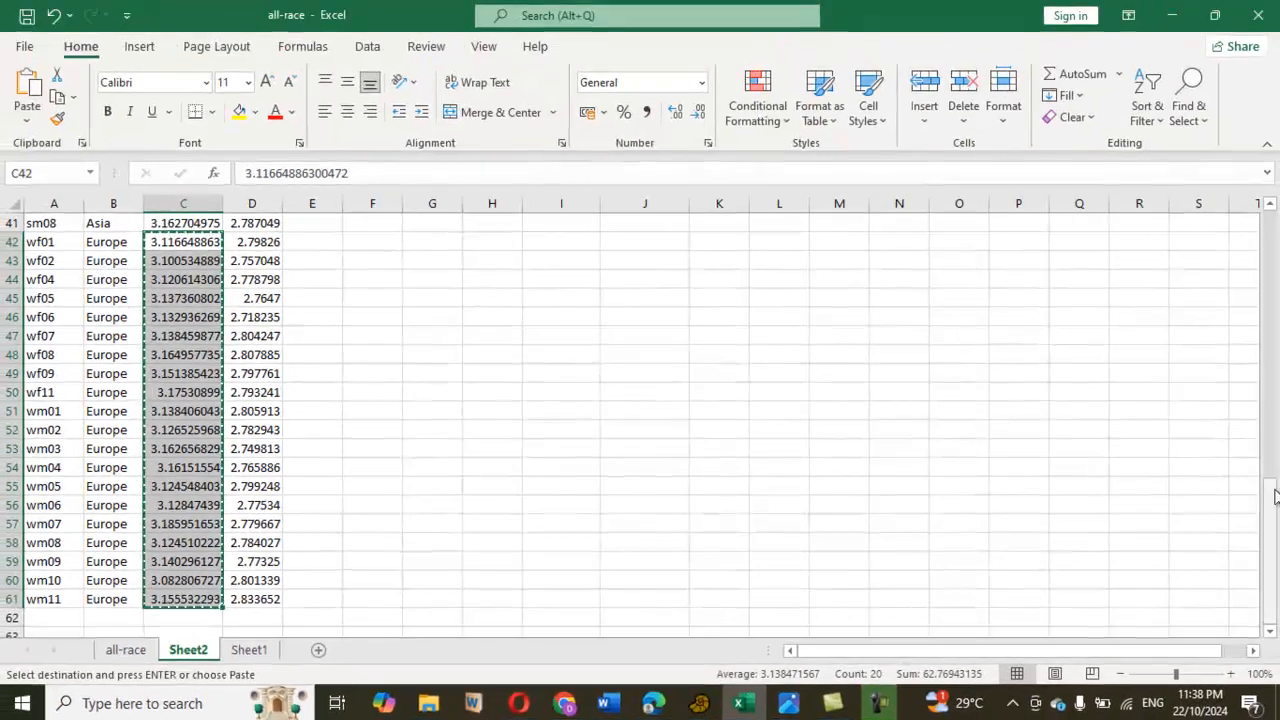
drag(1270, 490, 1270, 215)
drag(430, 223, 440, 580)
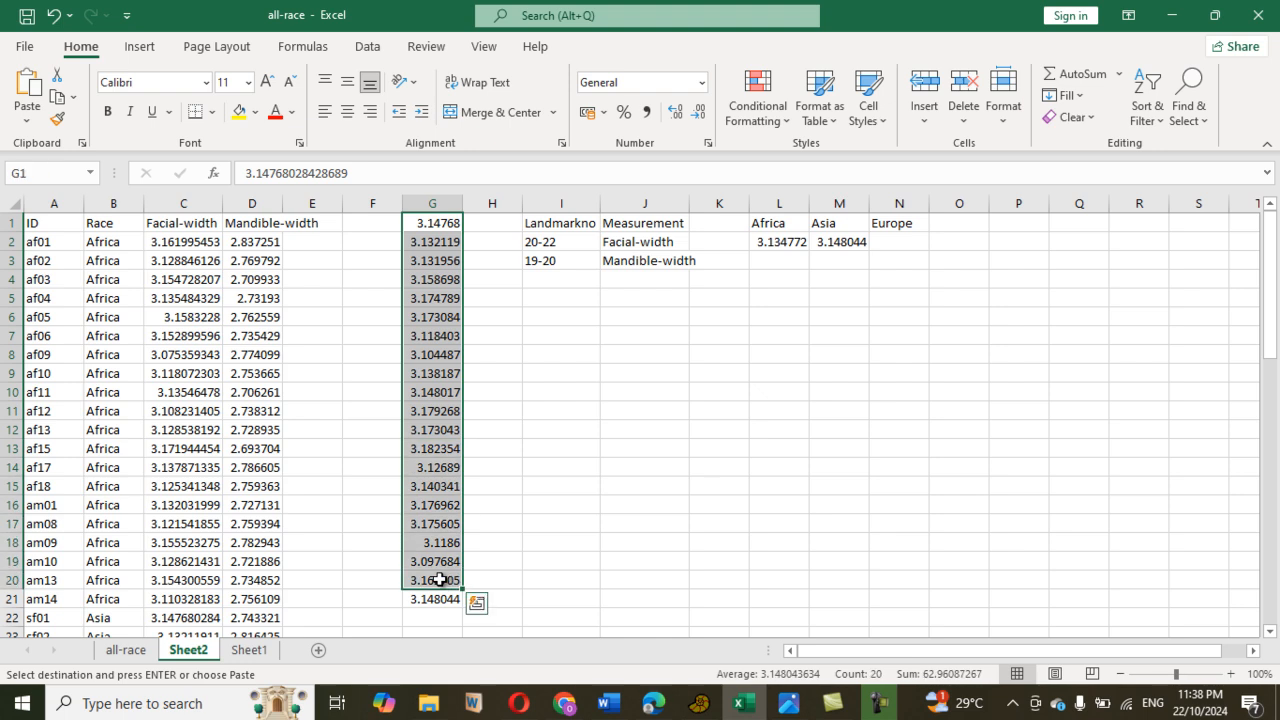
key(ctrl+v)
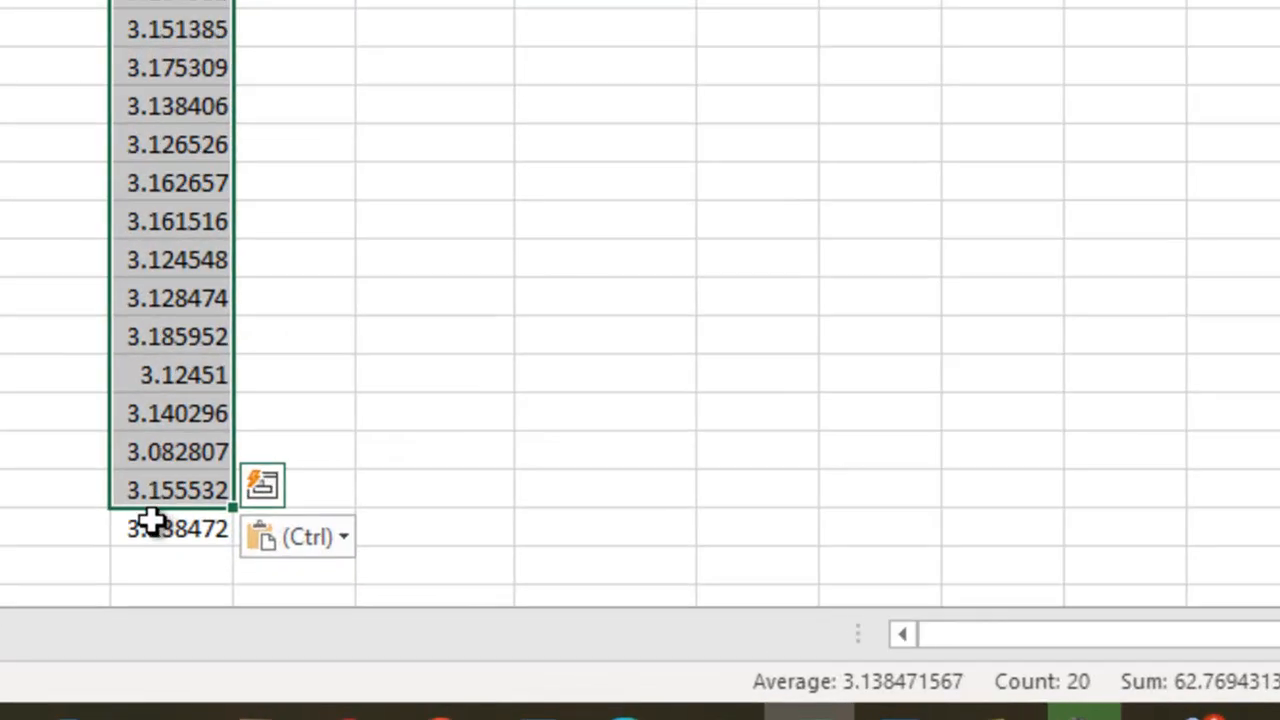
click(430, 600)
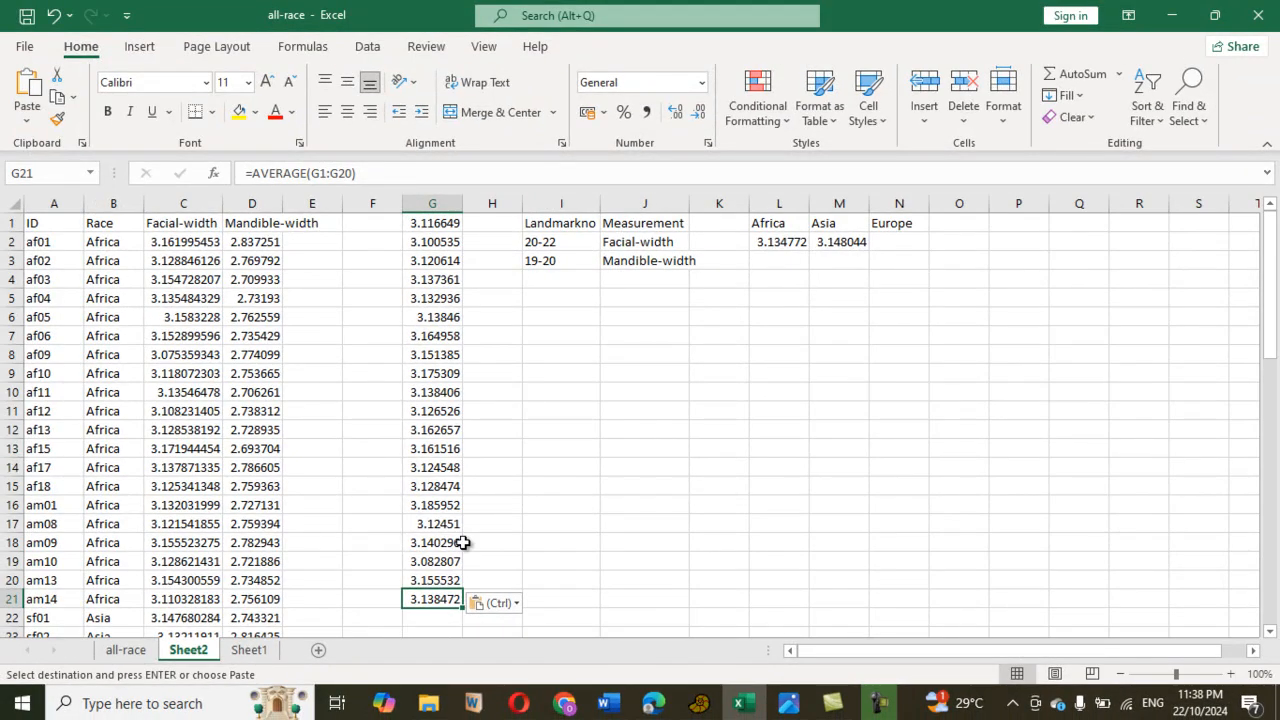
Clear the pasted values and the average formula from G1:G22.
drag(430, 225, 436, 557)
key(Delete)
scroll(434, 551, up, 2)
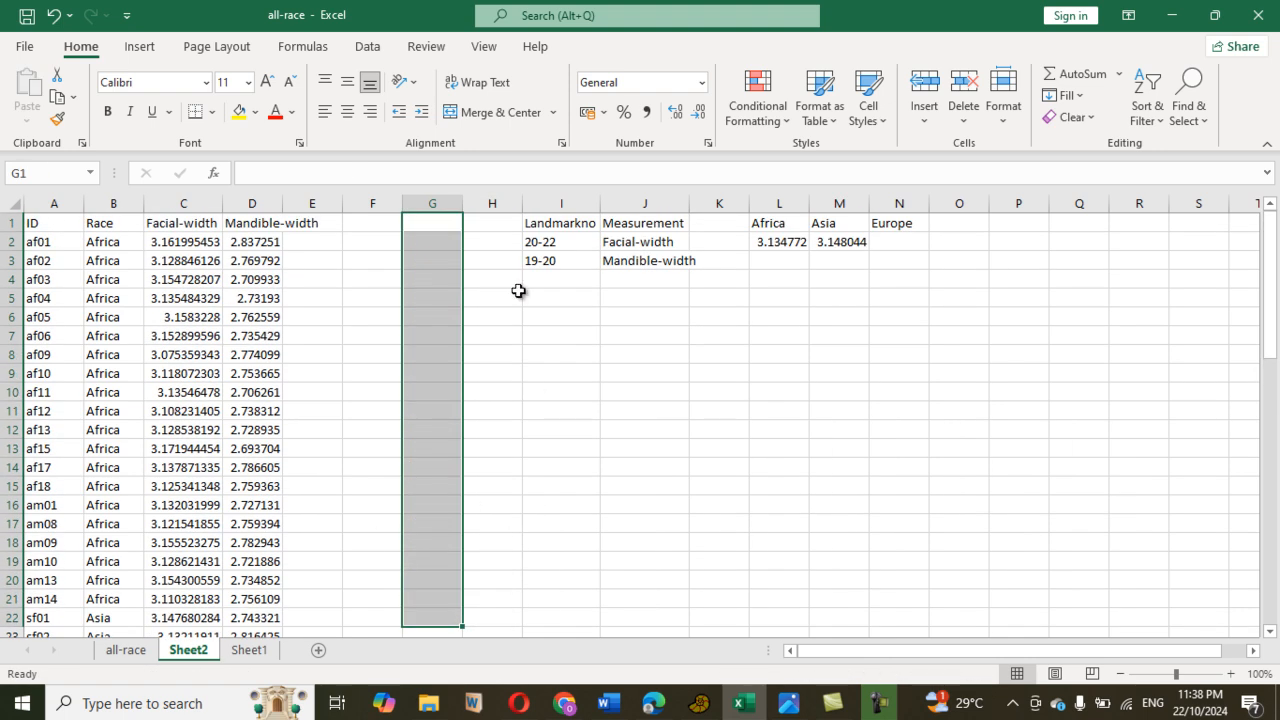
click(440, 222)
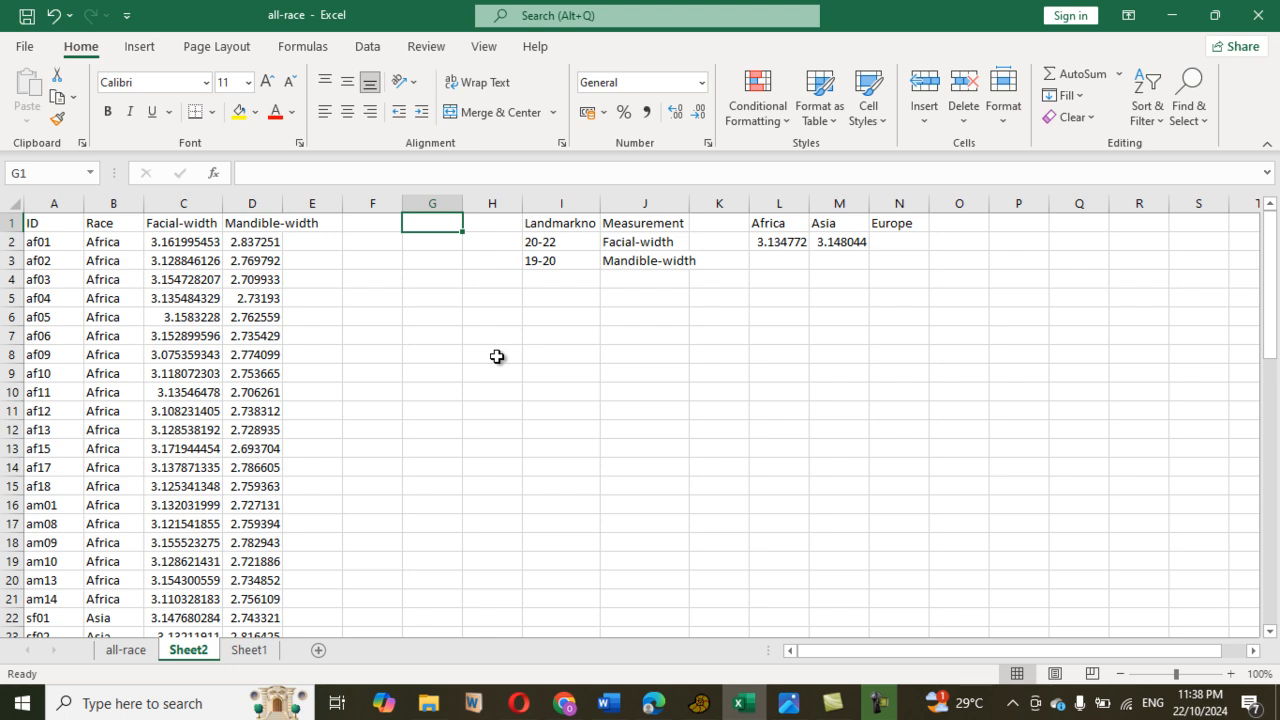
Copy the Europe Facial-width values from C42:C61 into the emptied column G, starting at G1.
drag(1269, 291, 1277, 560)
drag(180, 261, 180, 514)
key(ctrl+c)
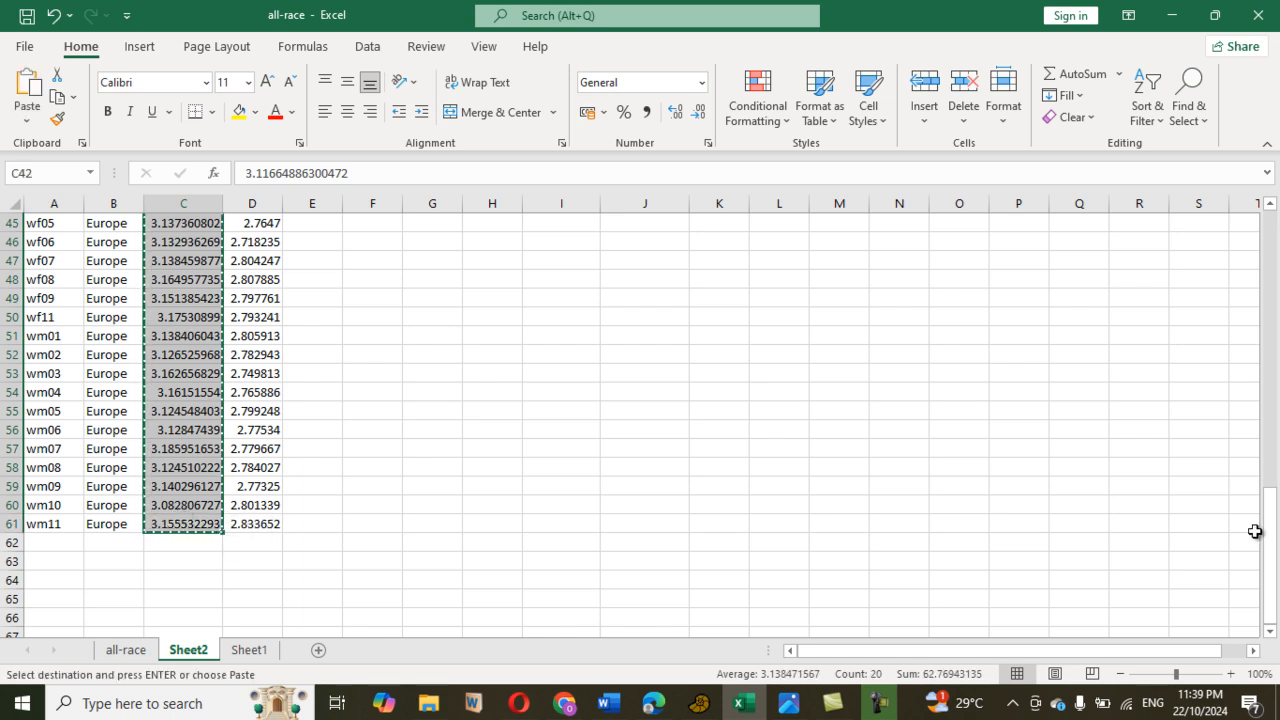
drag(1265, 531, 1270, 247)
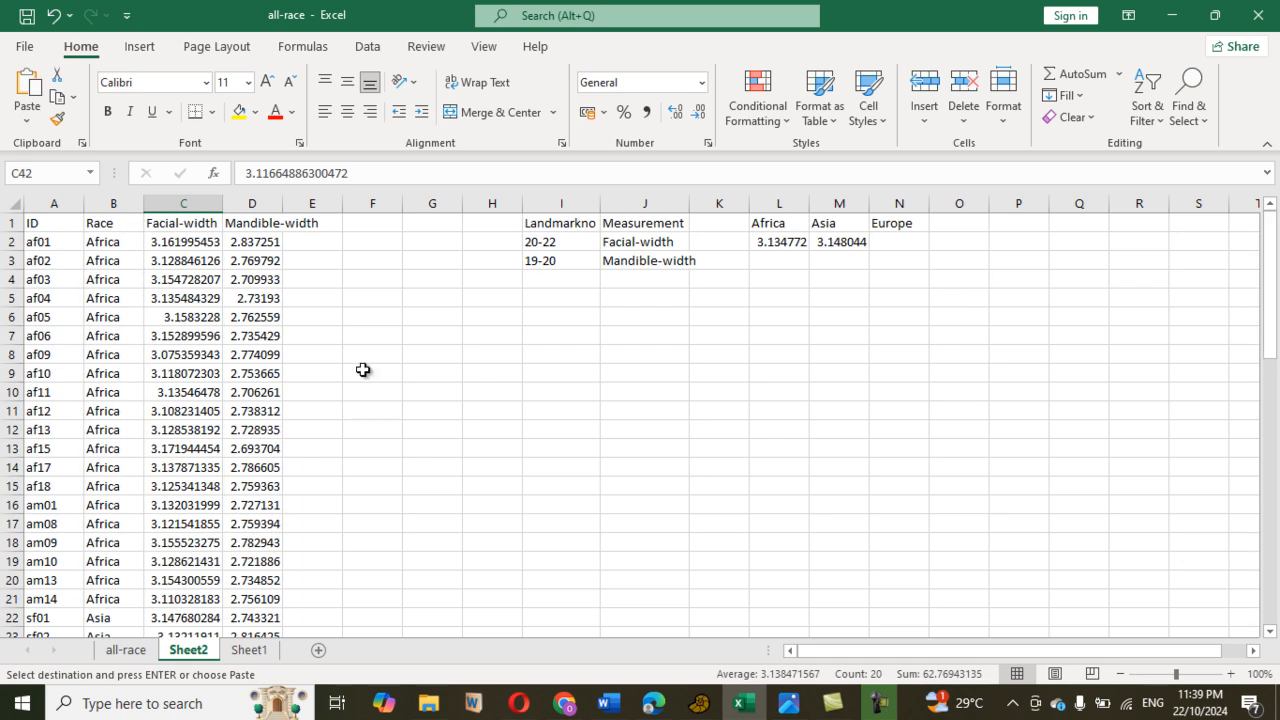
click(425, 222)
key(ctrl+v)
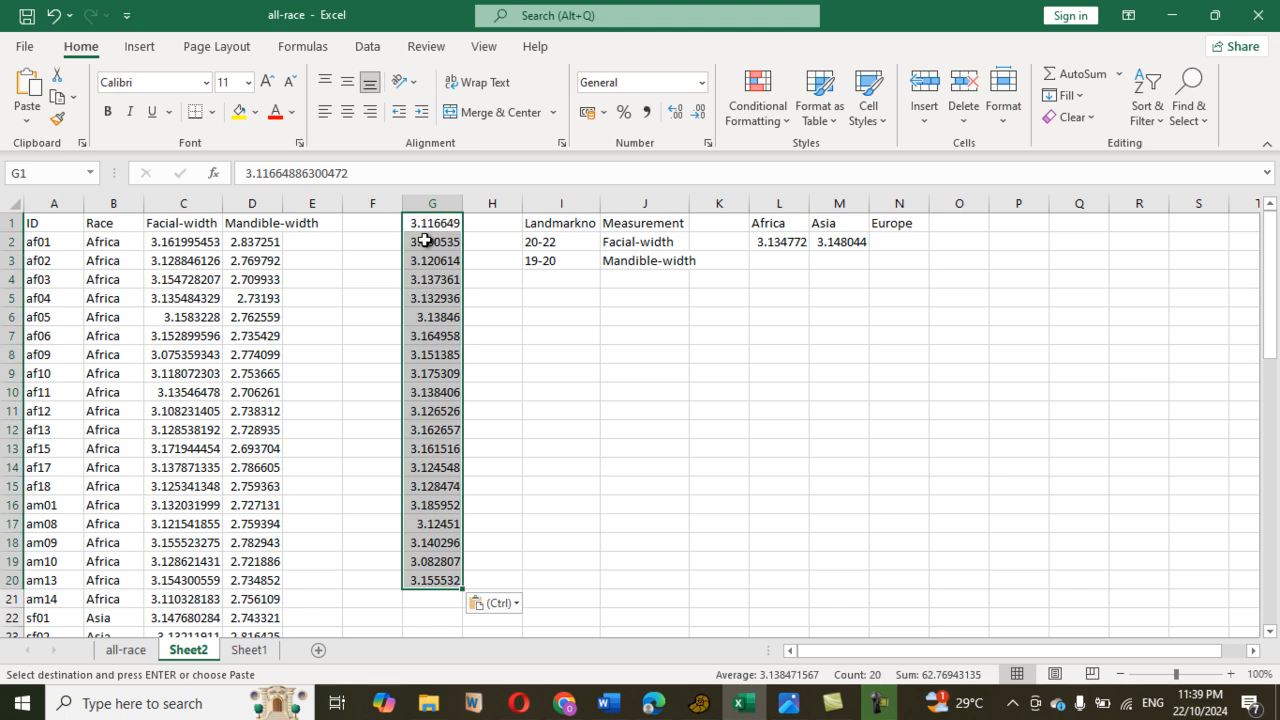
Calculate the average of the Europe Facial-width values in G1:G20 in cell G21.
click(1119, 74)
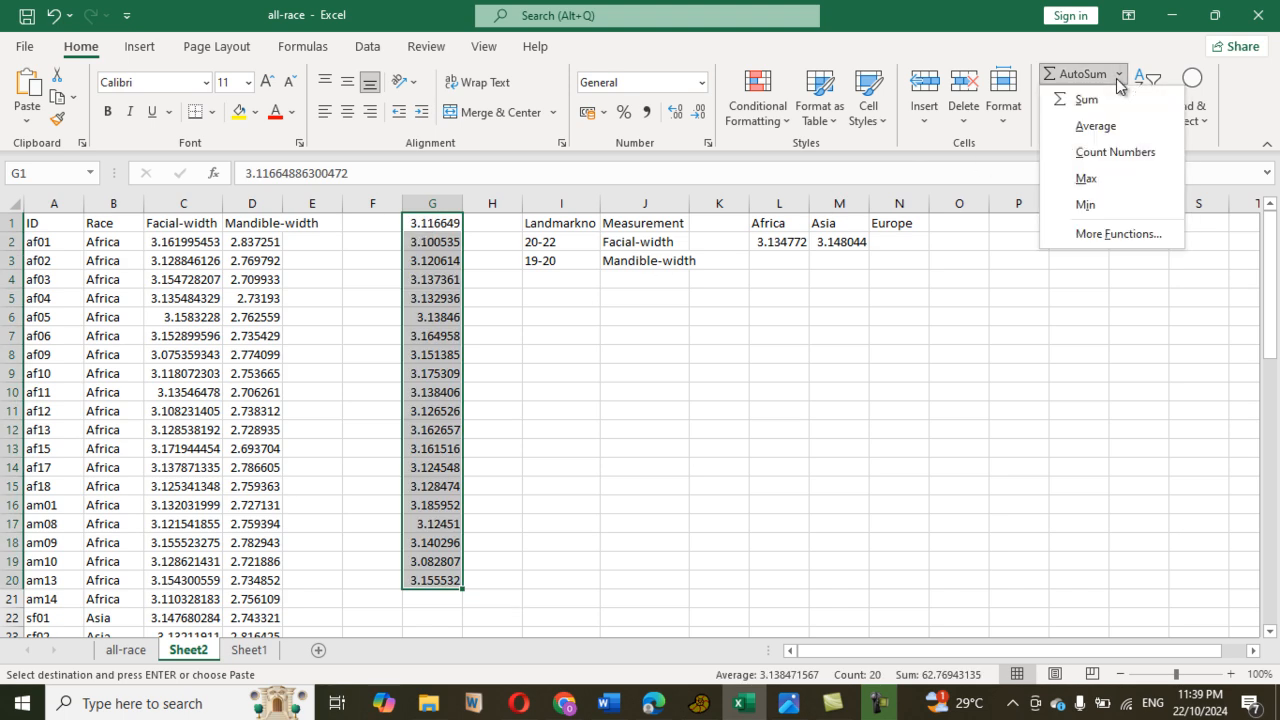
click(1095, 126)
click(705, 542)
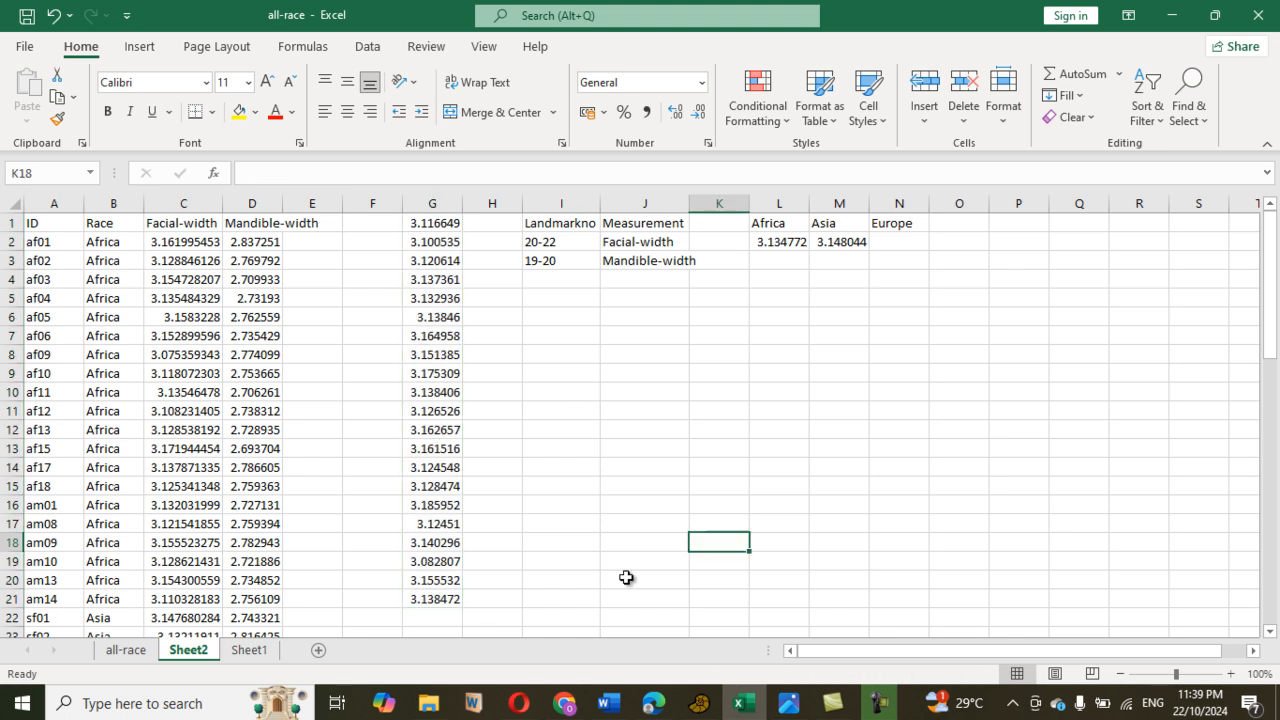
Copy the average in G21 and paste it as a value only into N2 under Europe for Facial-width.
click(420, 602)
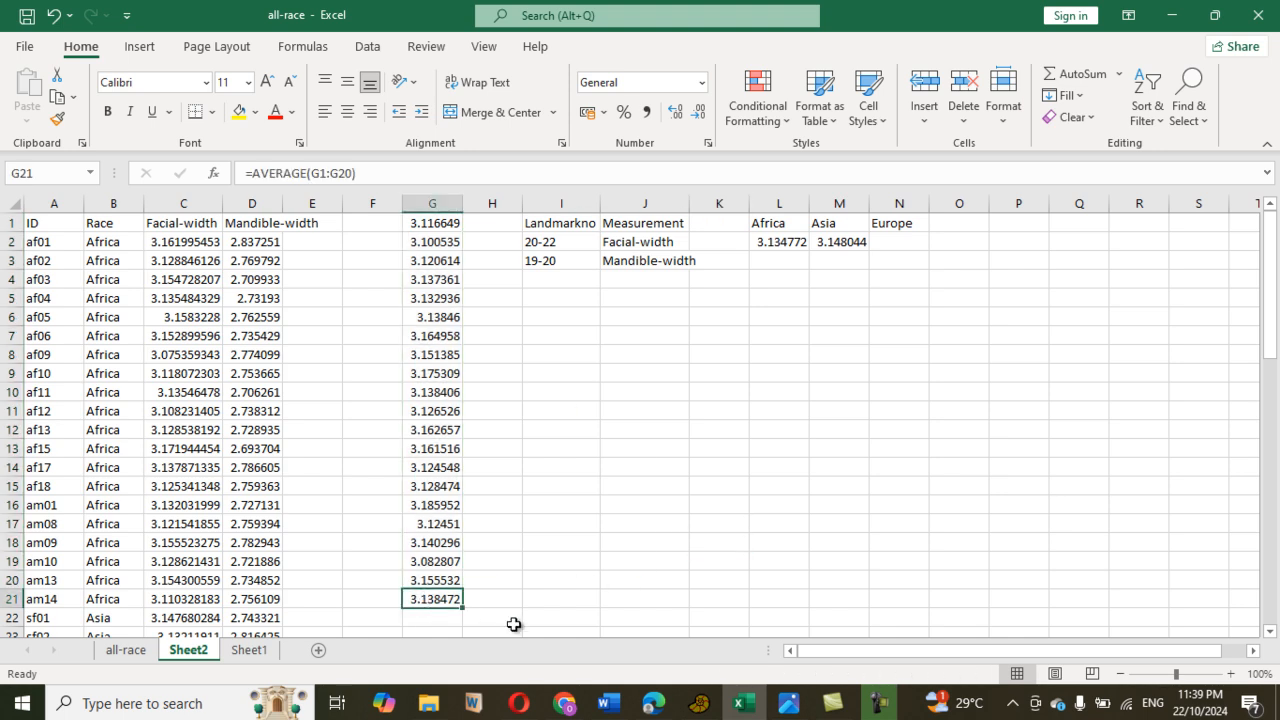
key(ctrl+c)
click(892, 240)
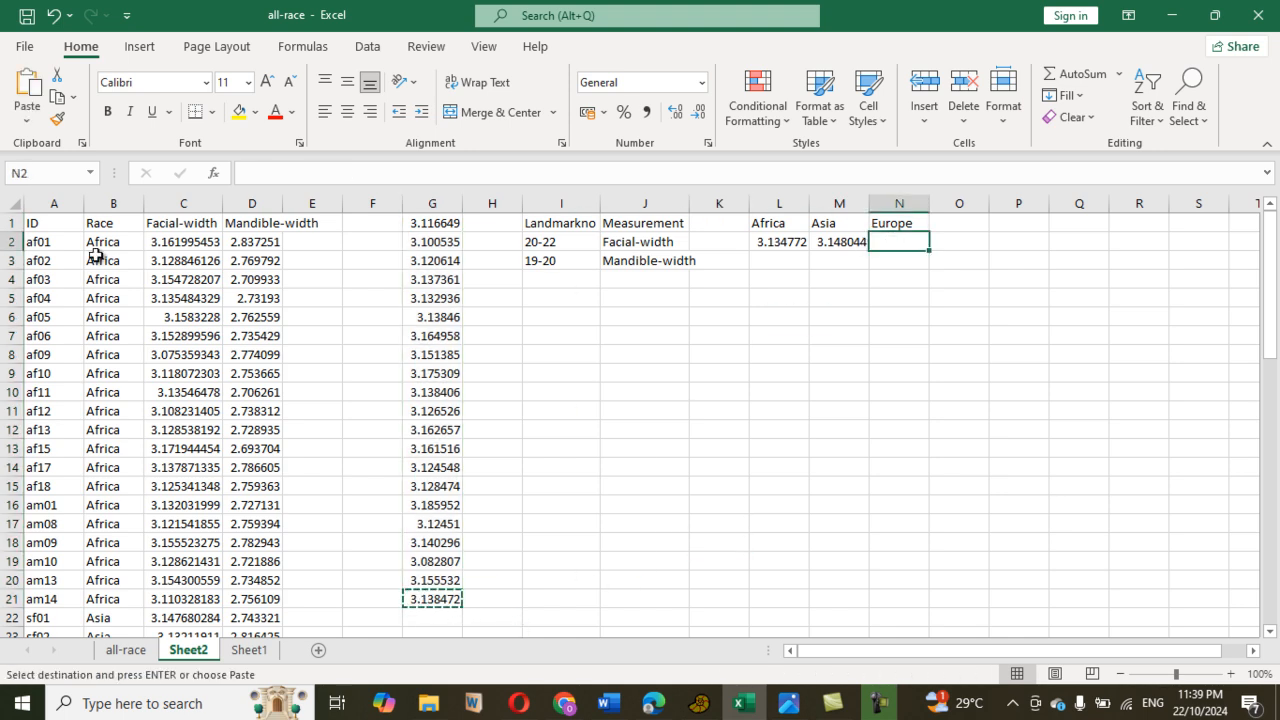
click(27, 121)
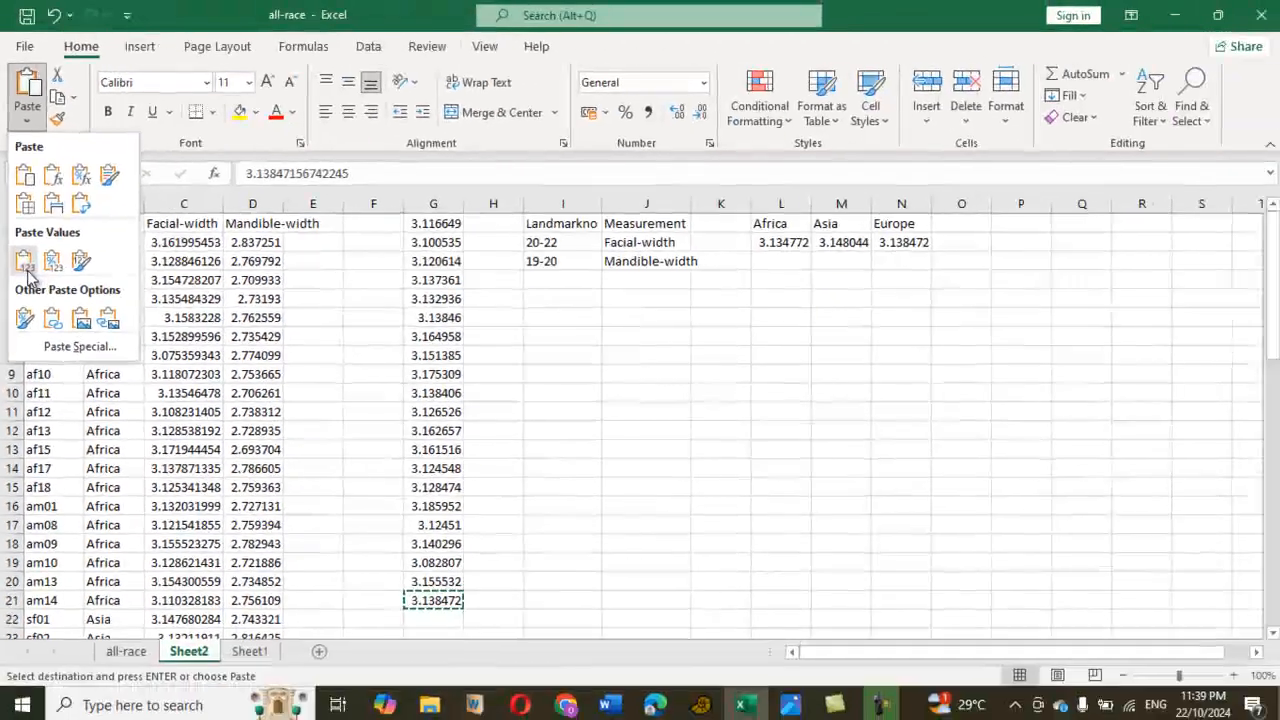
click(53, 470)
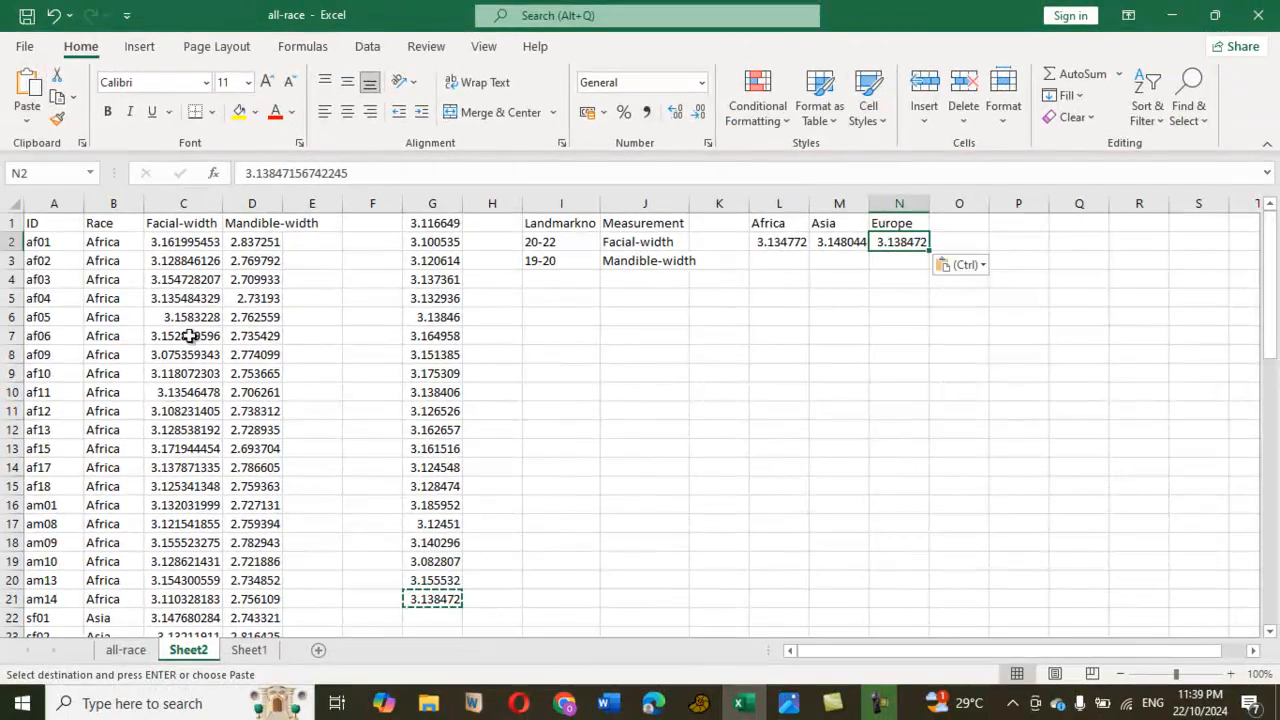
click(773, 375)
Copy the Africa Mandible-width values from D2:D21 over the Europe Facial-width values in G1:G20.
click(782, 260)
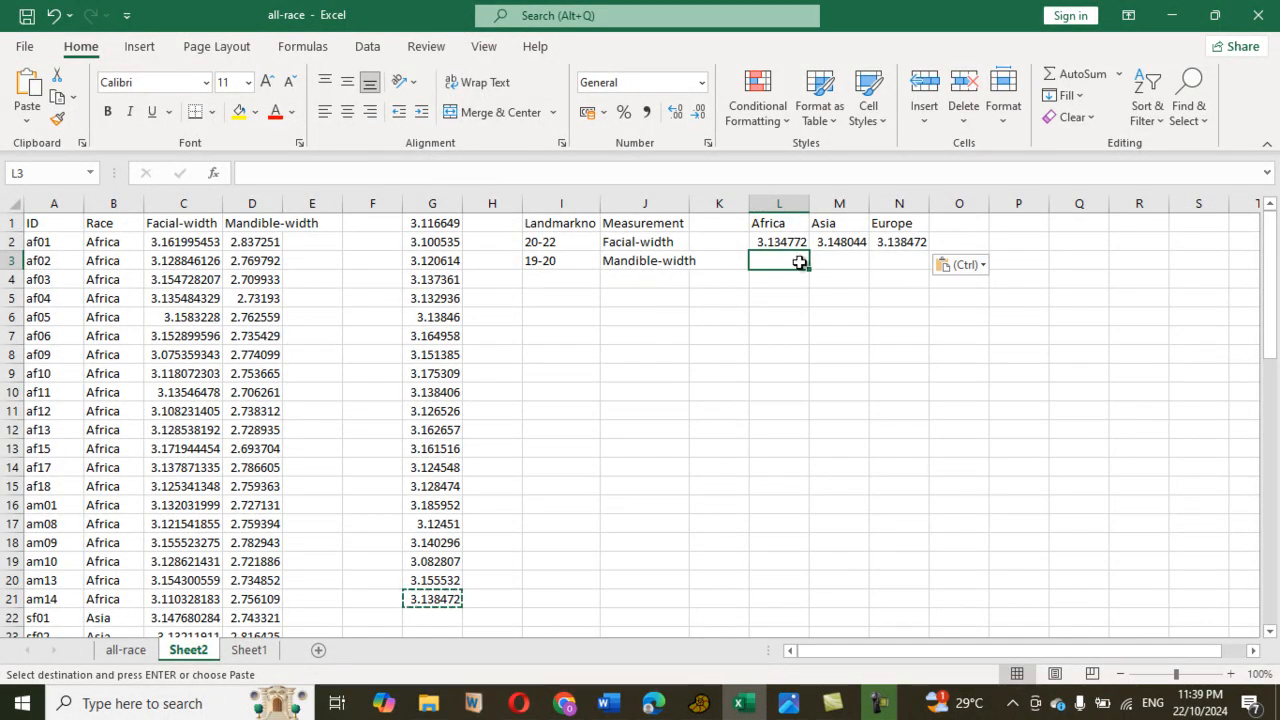
drag(258, 242, 272, 581)
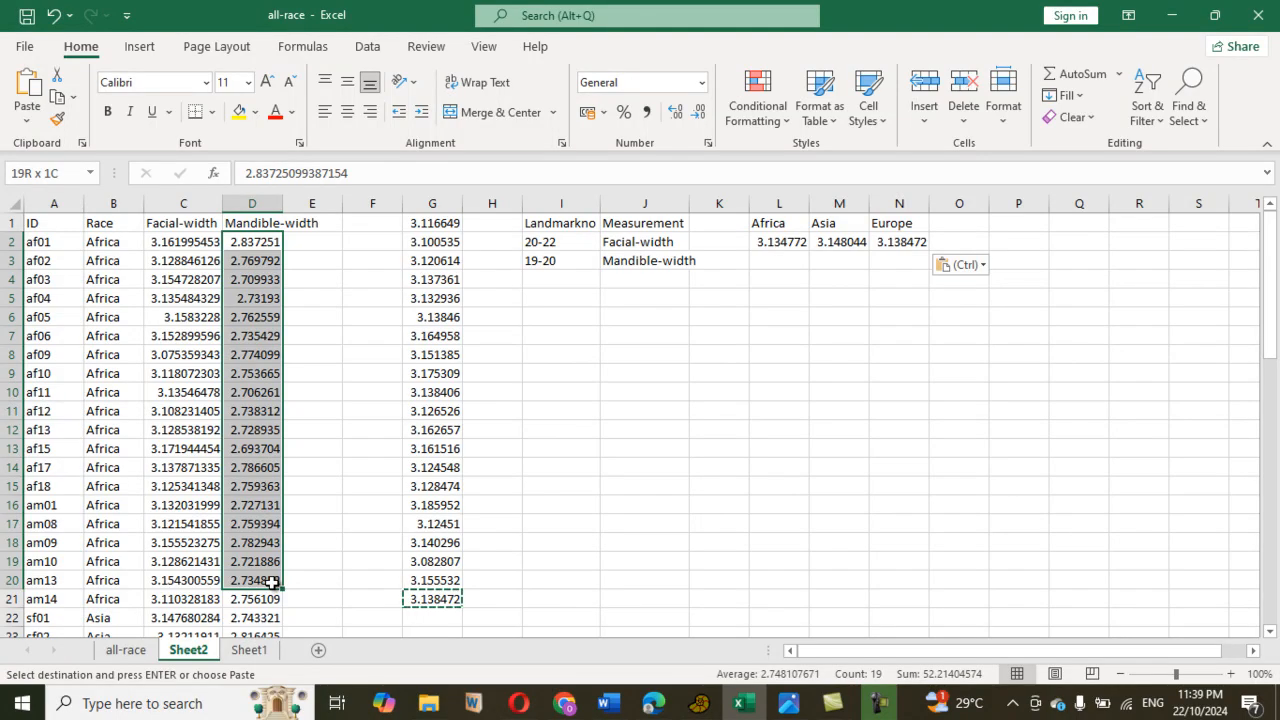
drag(272, 581, 269, 599)
key(ctrl+c)
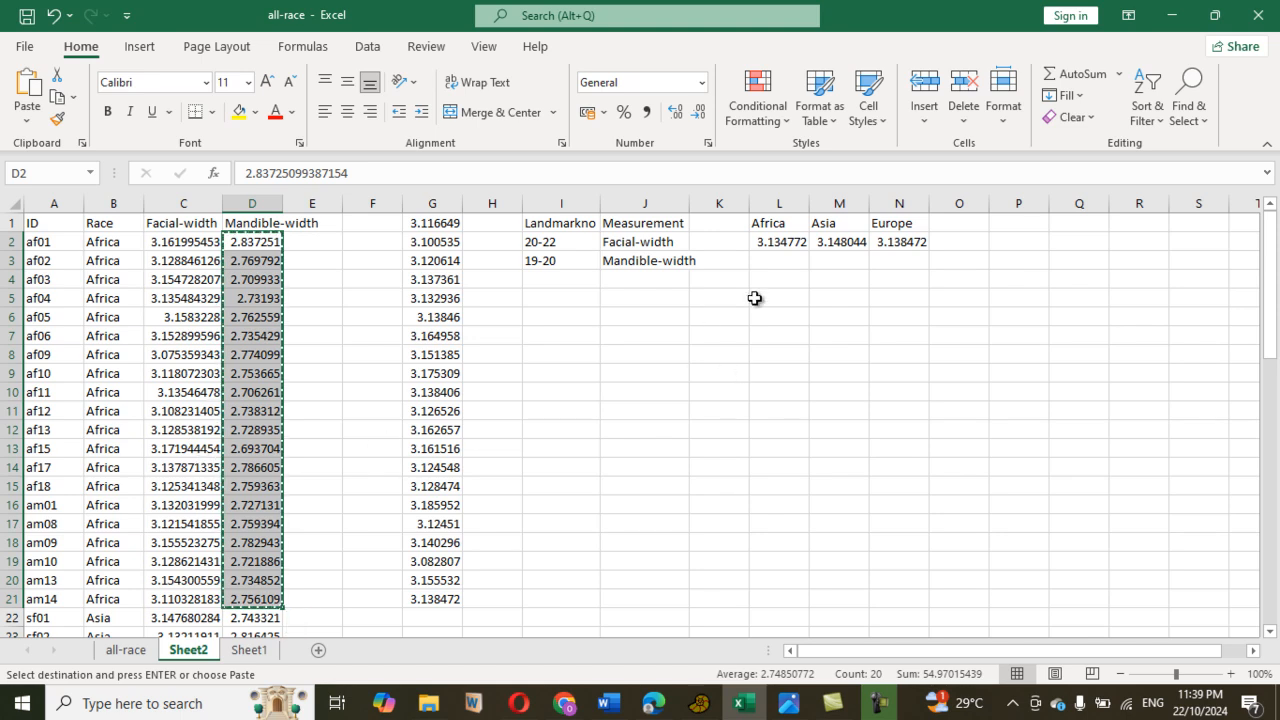
drag(443, 222, 447, 588)
key(ctrl+v)
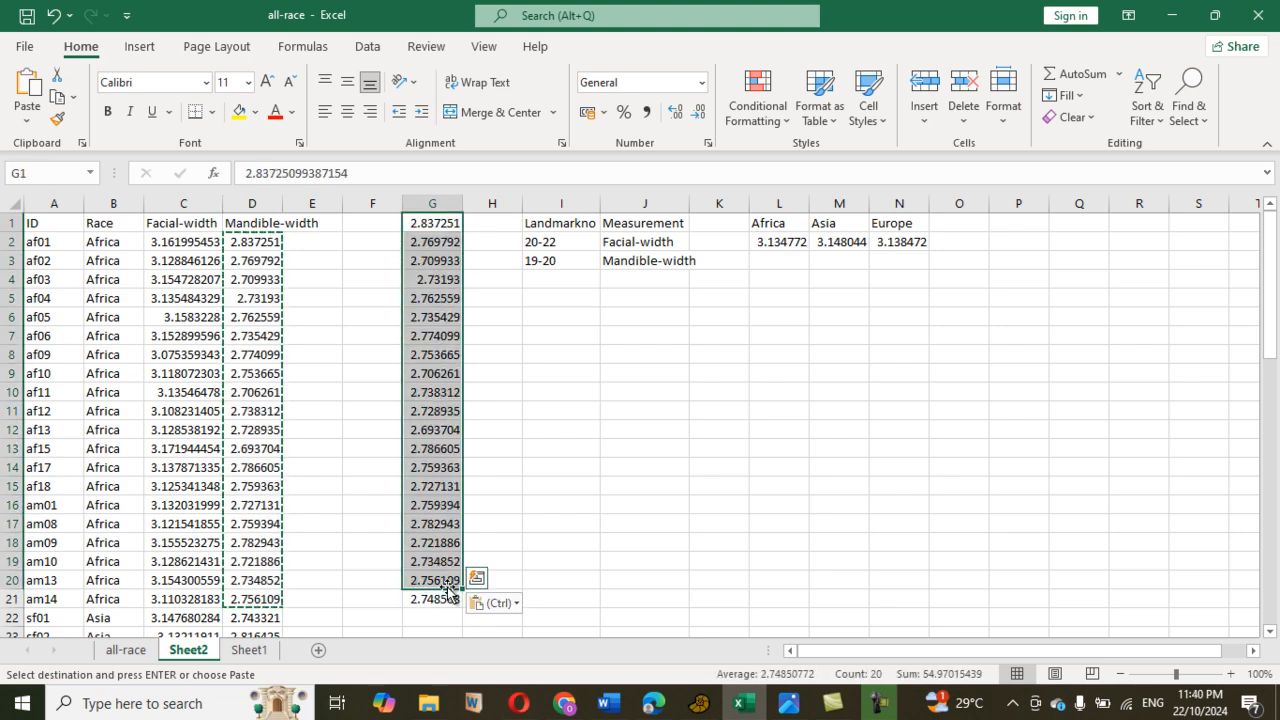
Copy the average in G21 and paste it as a value only into L3 under Africa for Mandible-width.
click(438, 600)
key(ctrl+c)
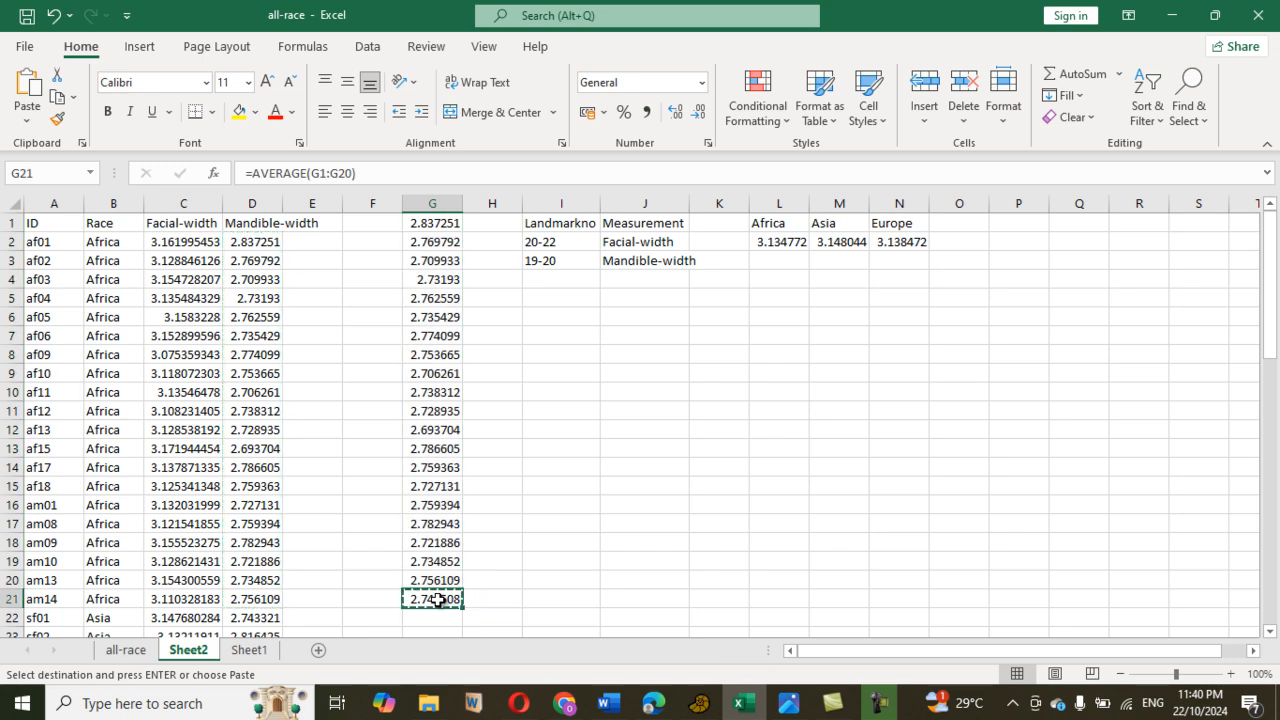
click(779, 260)
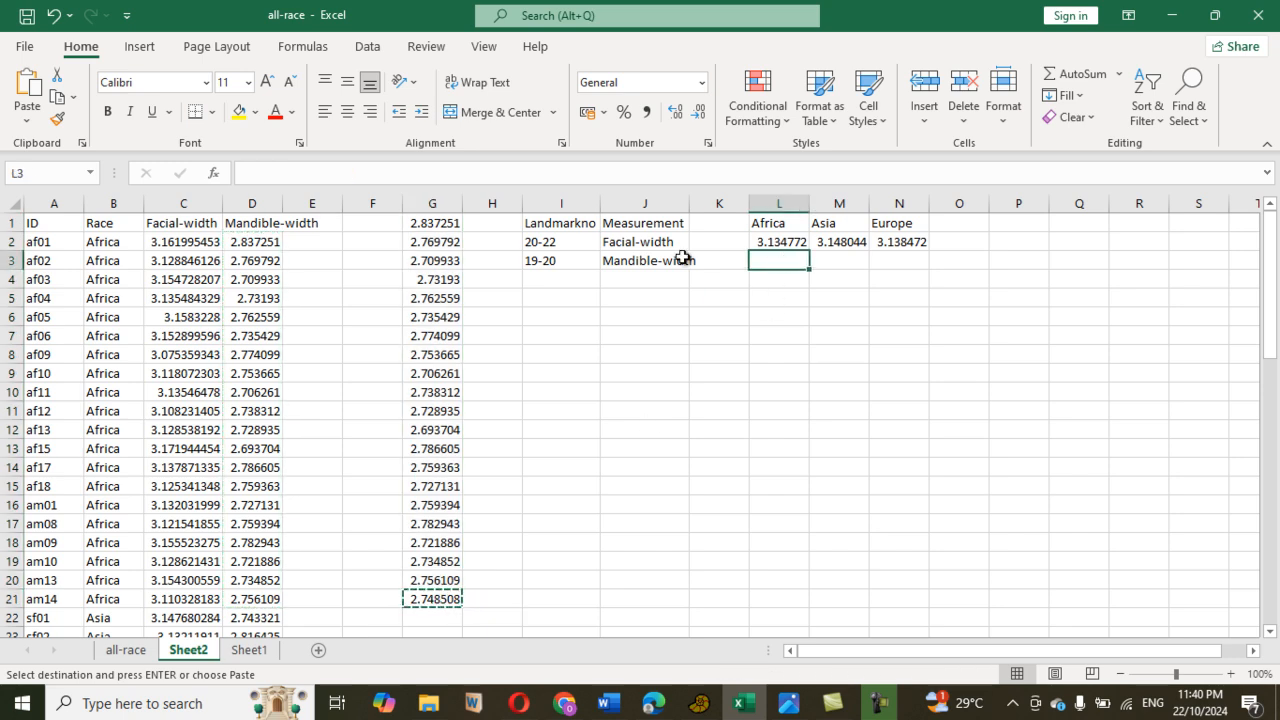
click(27, 121)
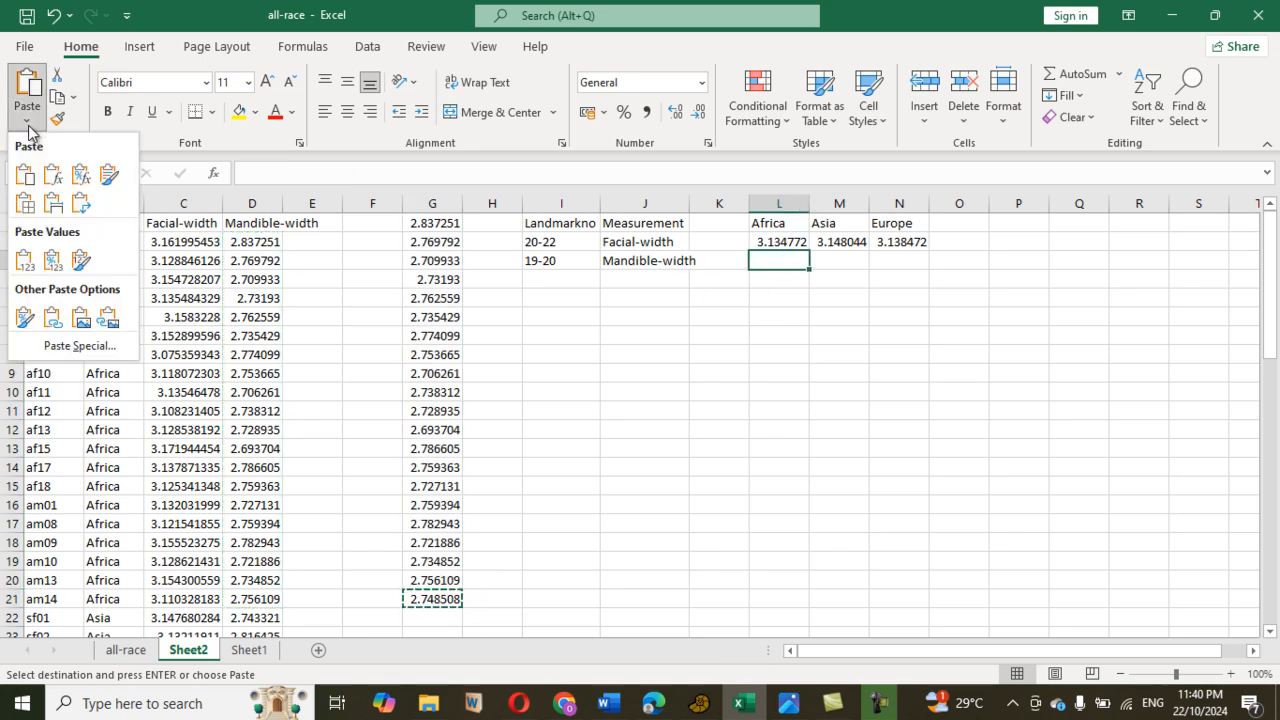
click(24, 260)
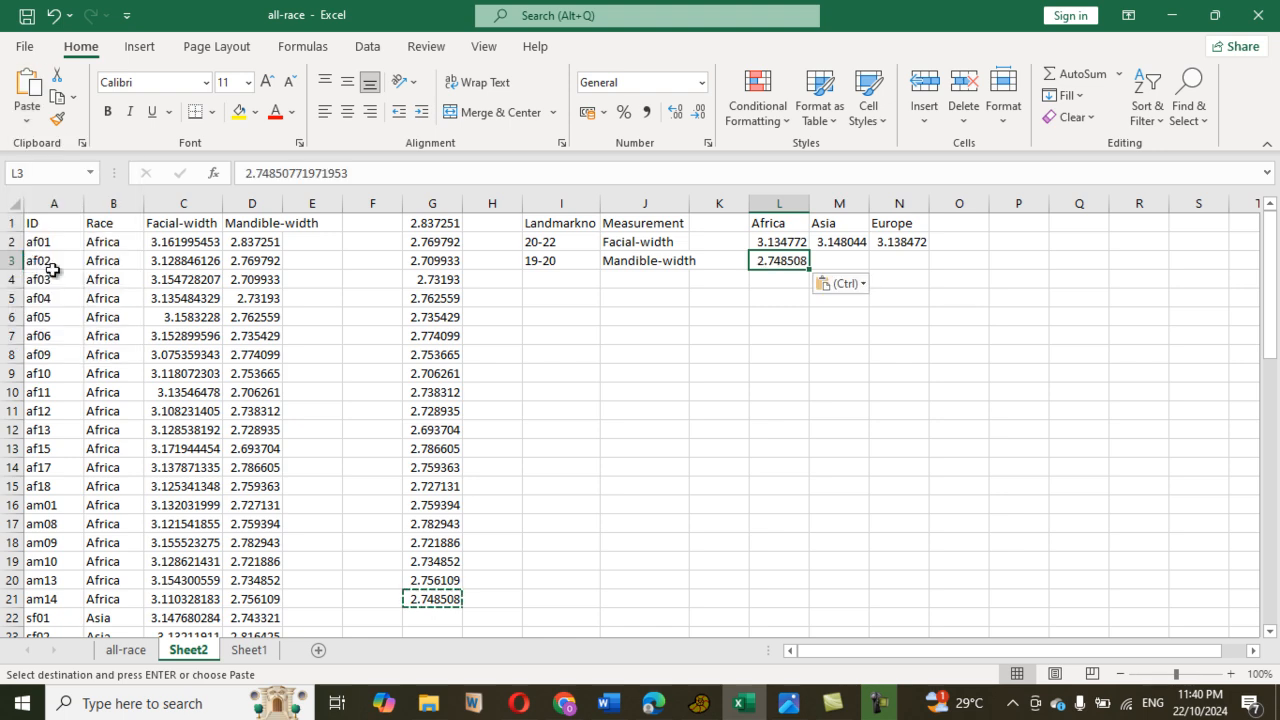
Copy the Asia Mandible-width values from D22:D41 over the Africa values in G1:G20.
click(250, 470)
scroll(1089, 331, down, 2)
drag(1272, 264, 1271, 330)
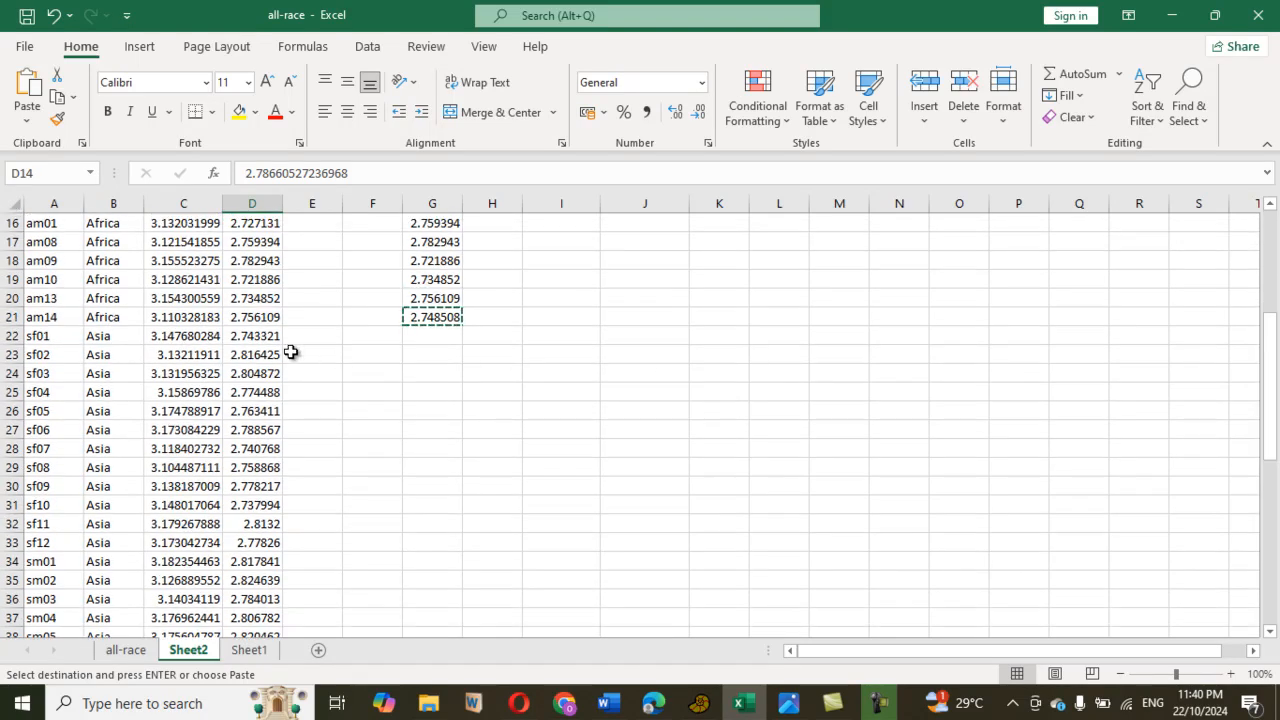
drag(271, 337, 257, 505)
key(ctrl+v)
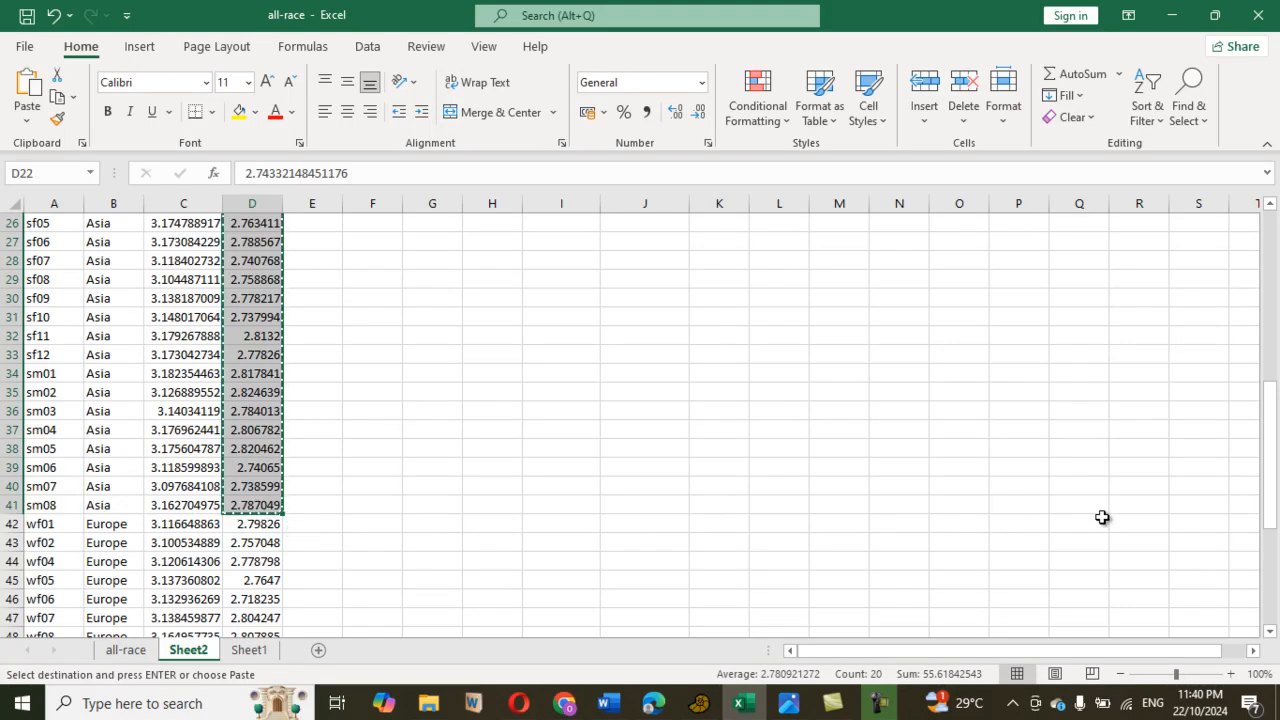
drag(1270, 468, 1275, 240)
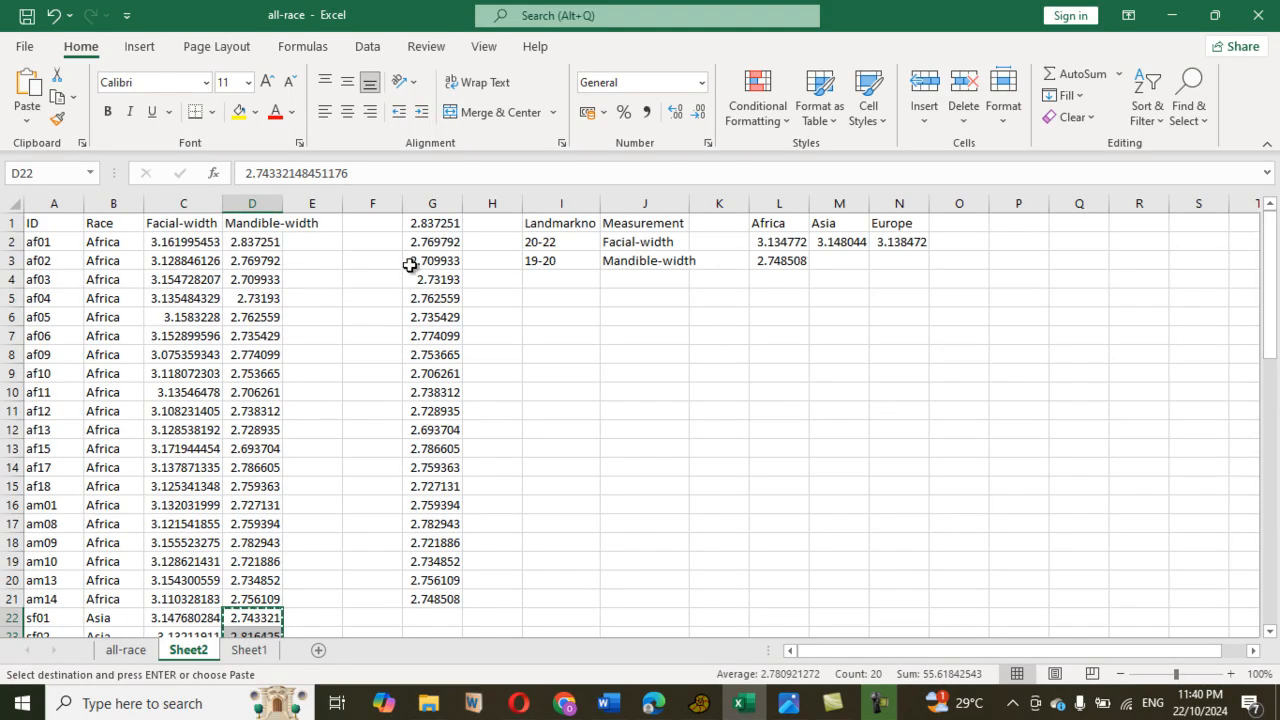
drag(434, 224, 425, 573)
key(ctrl+v)
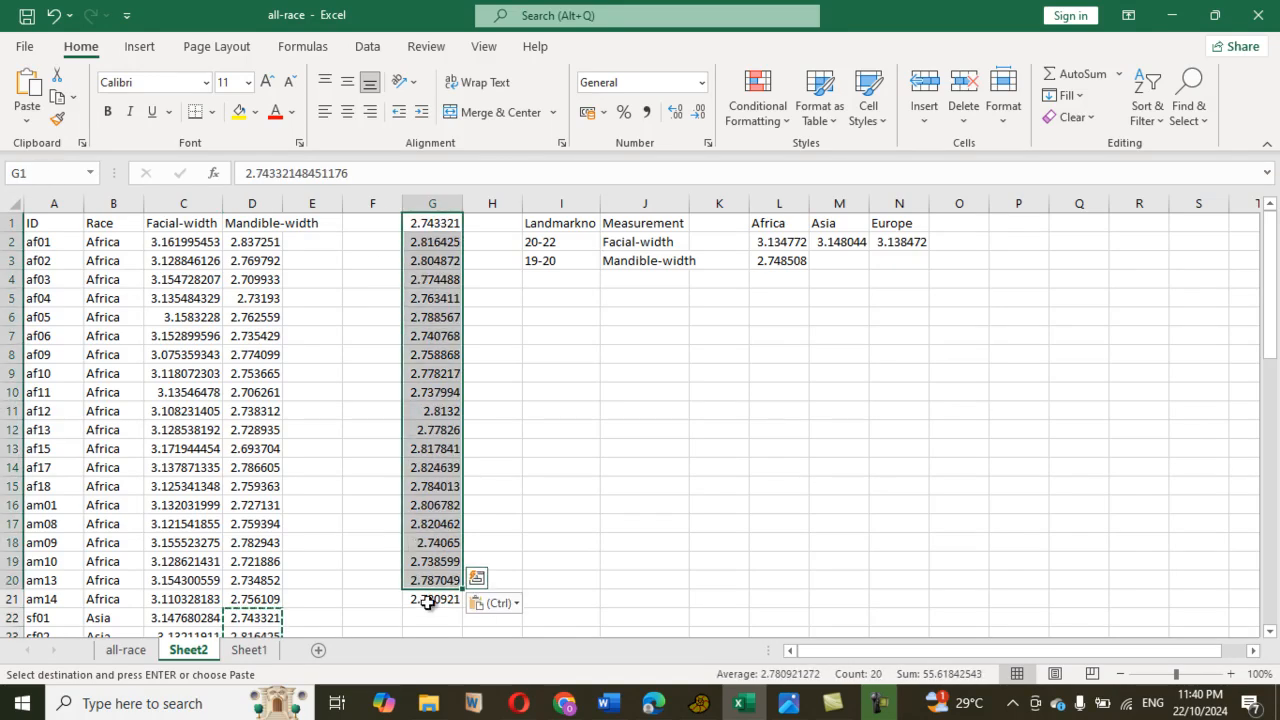
Copy the average in G21 and paste it as a value only into M3 under Asia for Mandible-width.
click(430, 600)
key(ctrl+c)
click(822, 262)
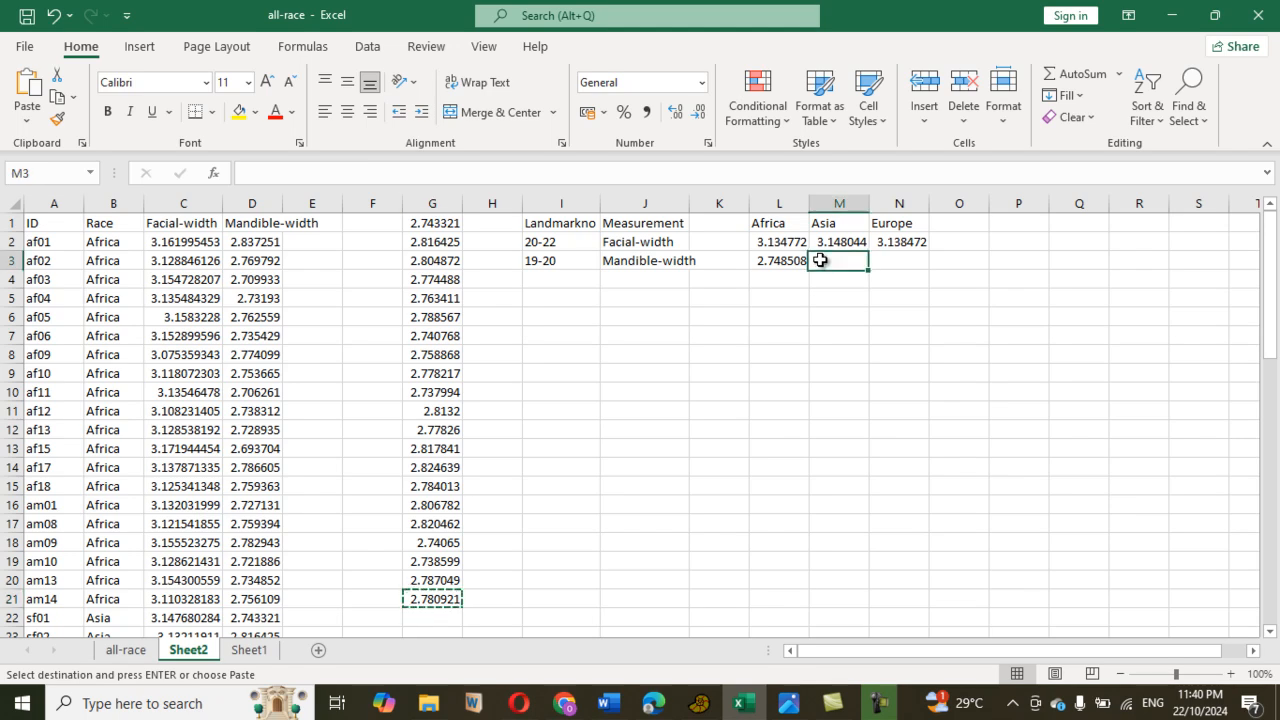
click(27, 124)
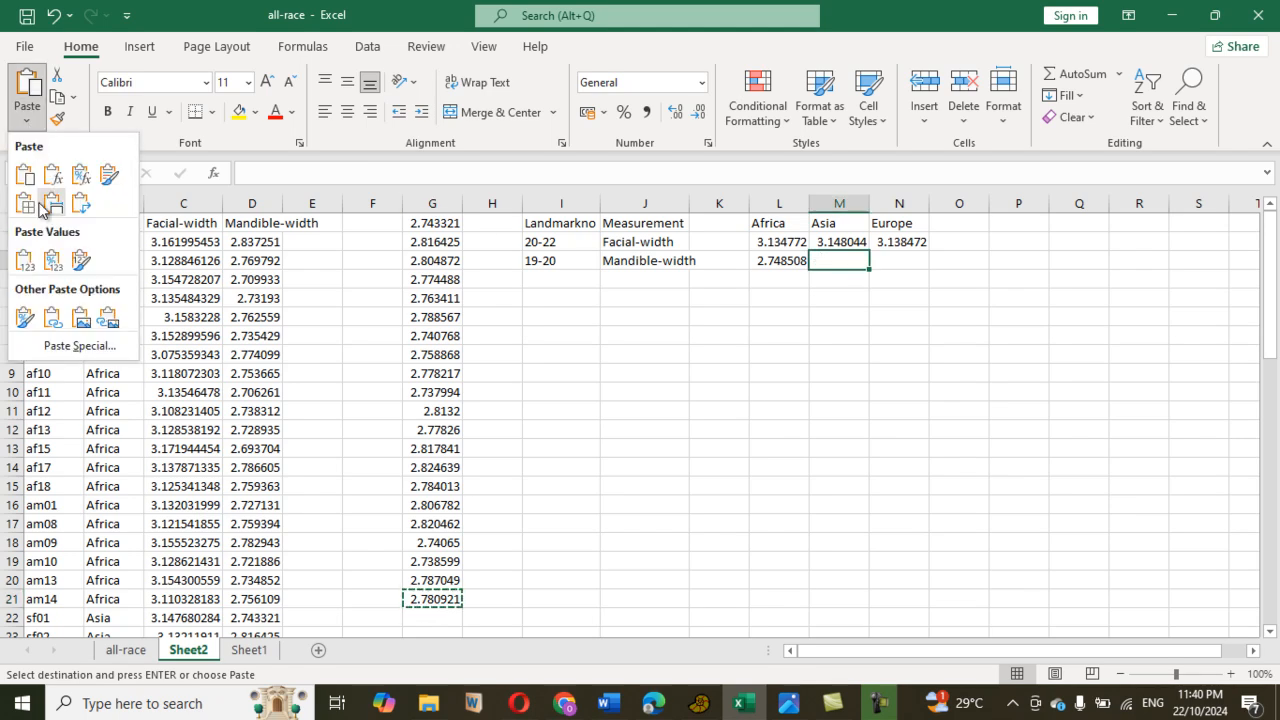
click(25, 260)
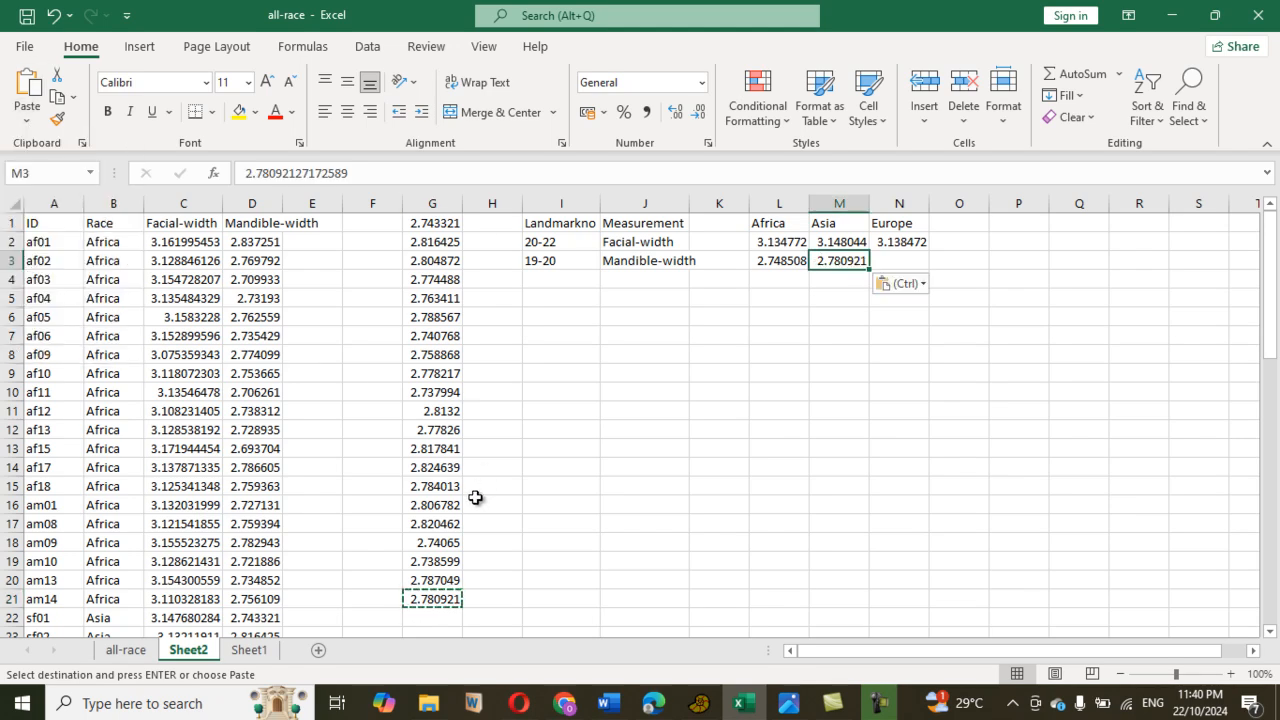
Copy the Europe Mandible-width values from D42:D61 over the Asia values in G1:G20.
drag(1273, 278, 1262, 491)
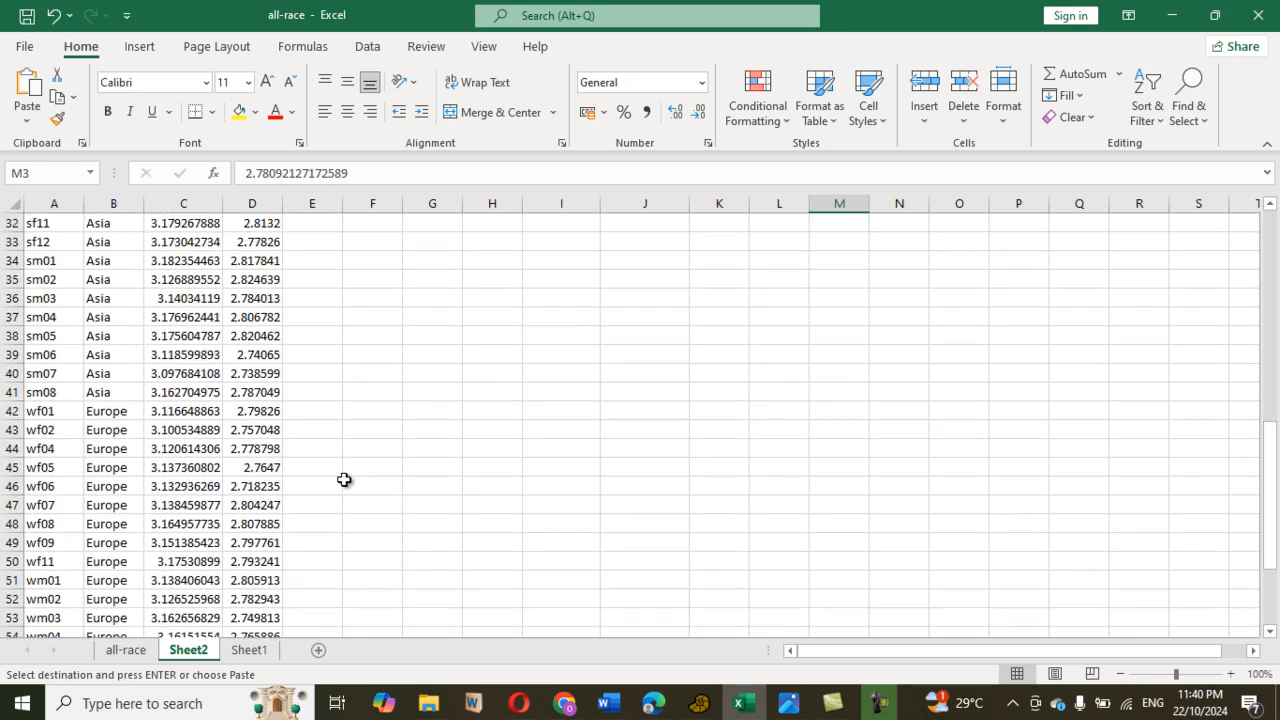
drag(256, 415, 258, 620)
key(ctrl+v)
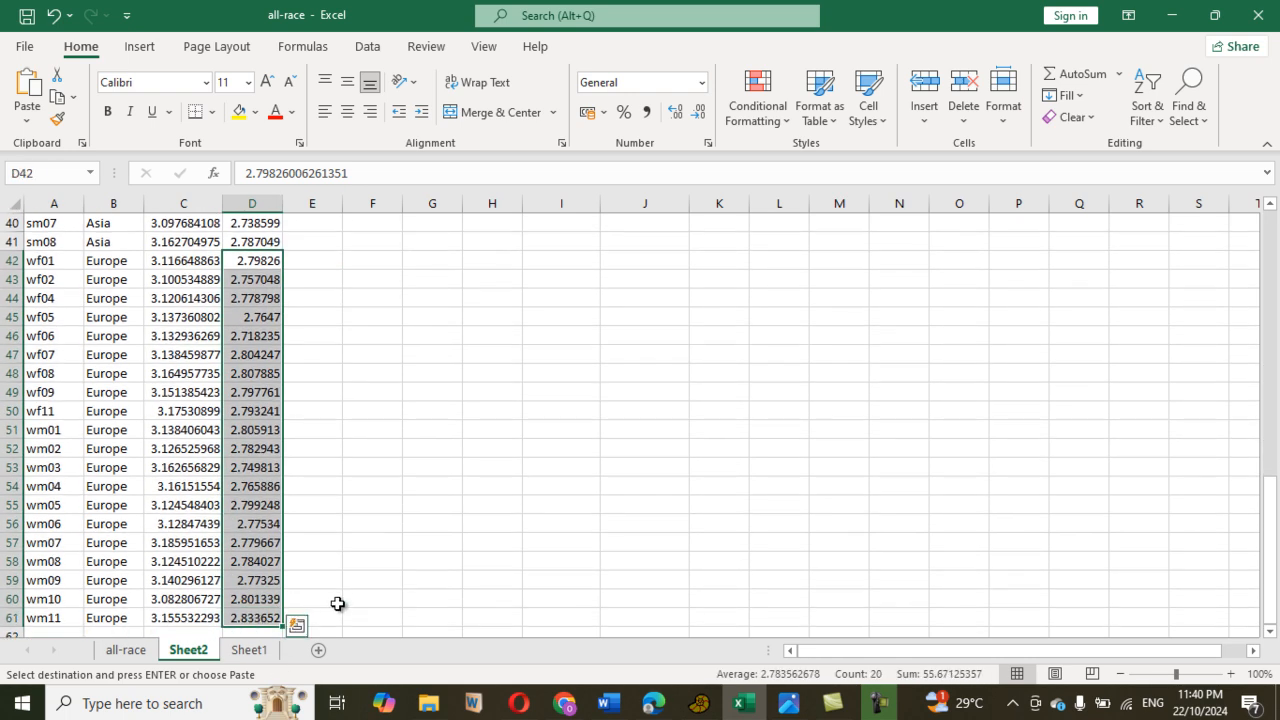
key(ctrl+c)
drag(1268, 517, 1278, 240)
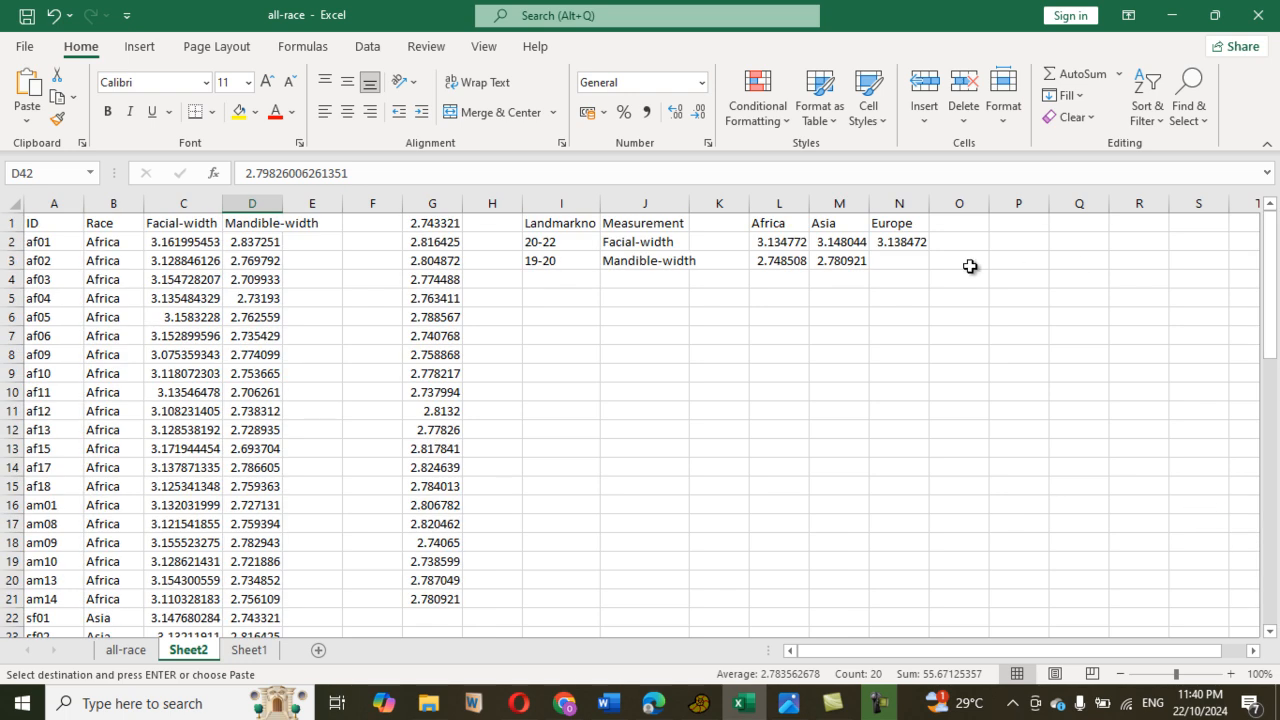
click(904, 261)
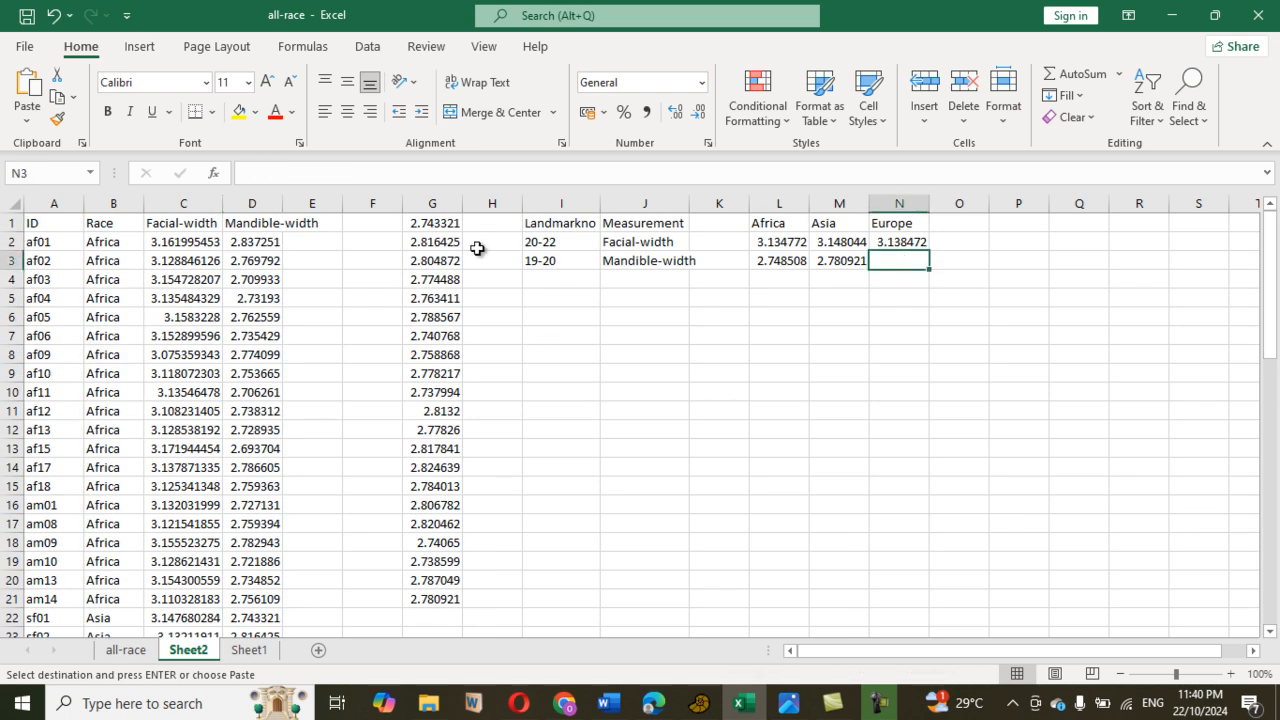
drag(437, 222, 444, 582)
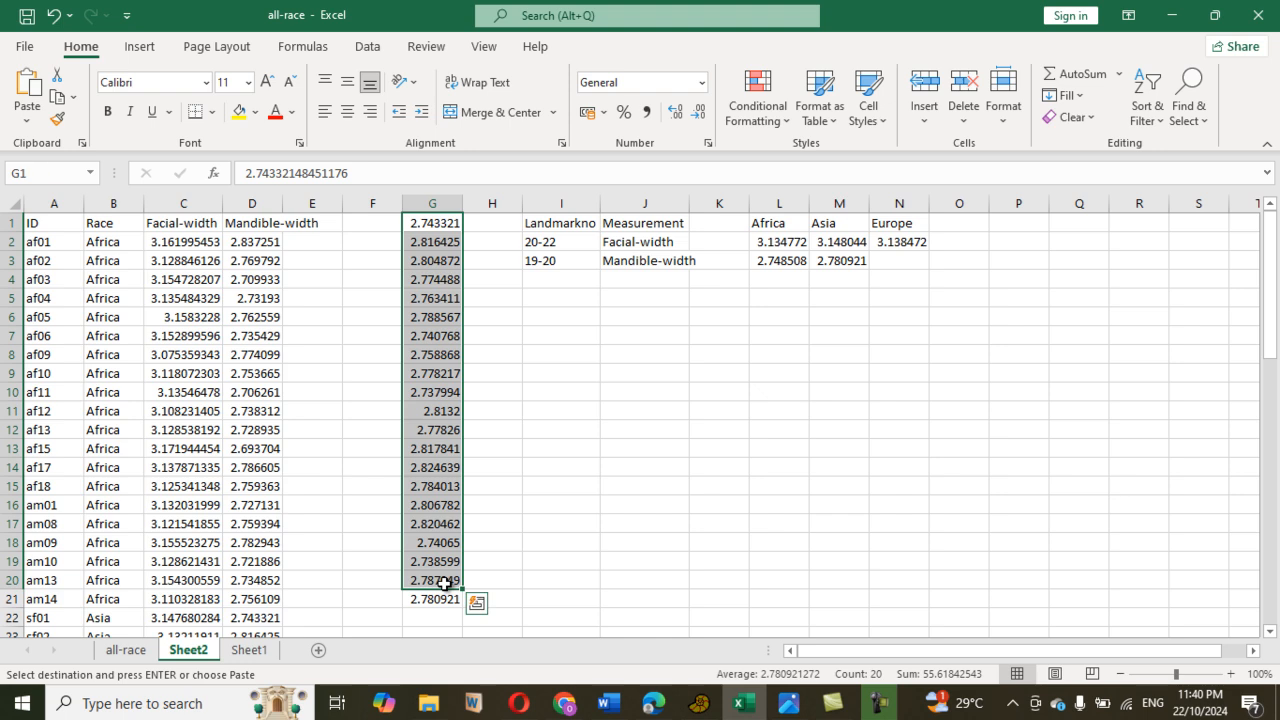
key(ctrl+v)
Copy the average in G21 and paste it as a value only into N3 under Europe for Mandible-width.
click(423, 600)
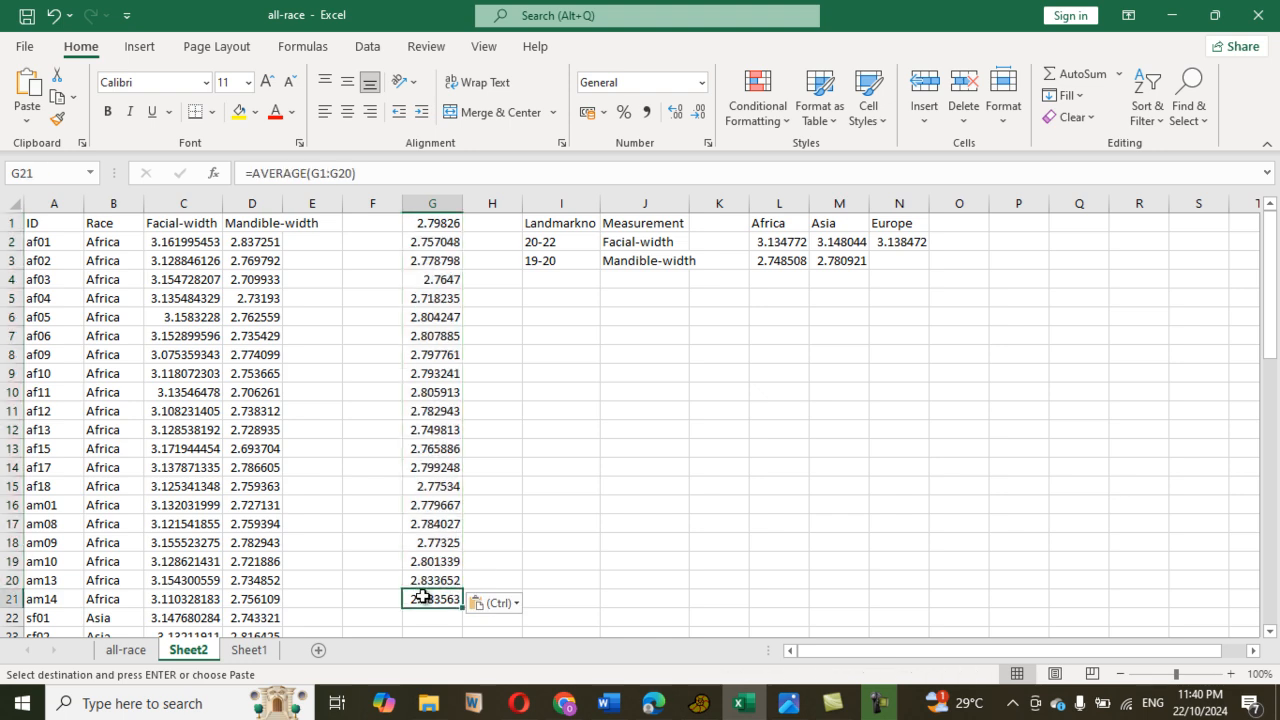
key(ctrl+v)
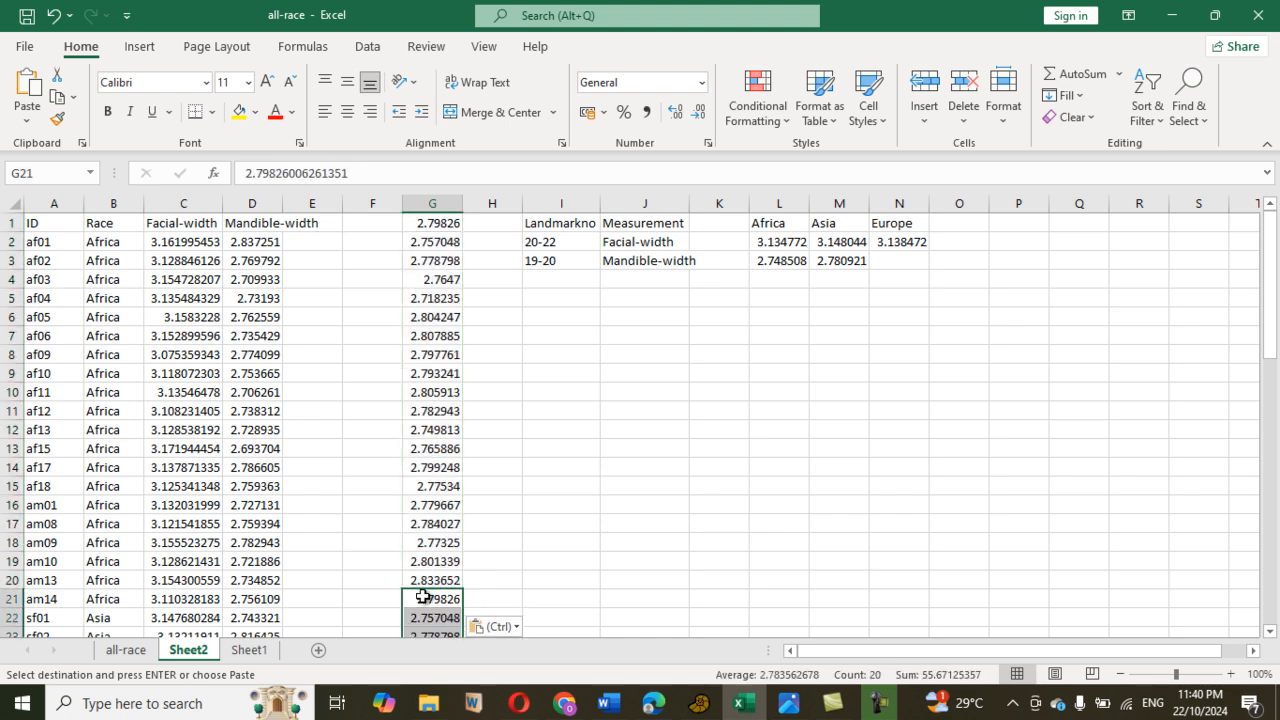
key(ctrl+z)
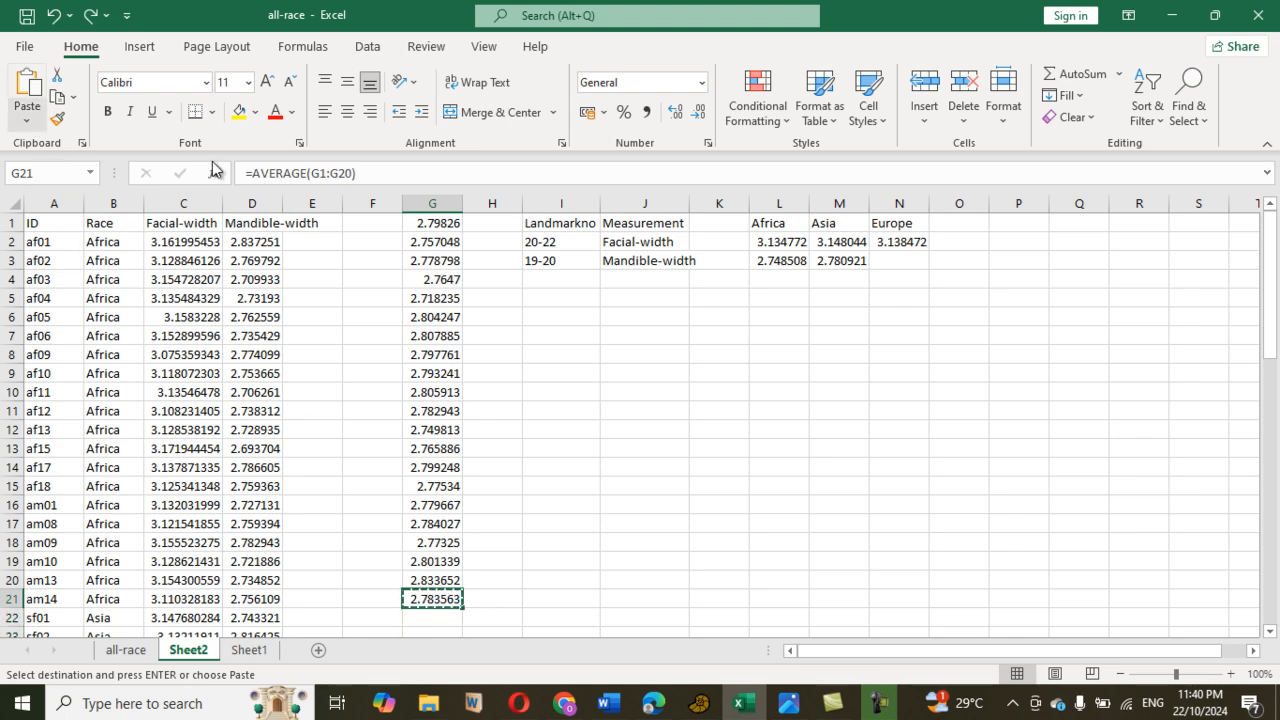
click(894, 260)
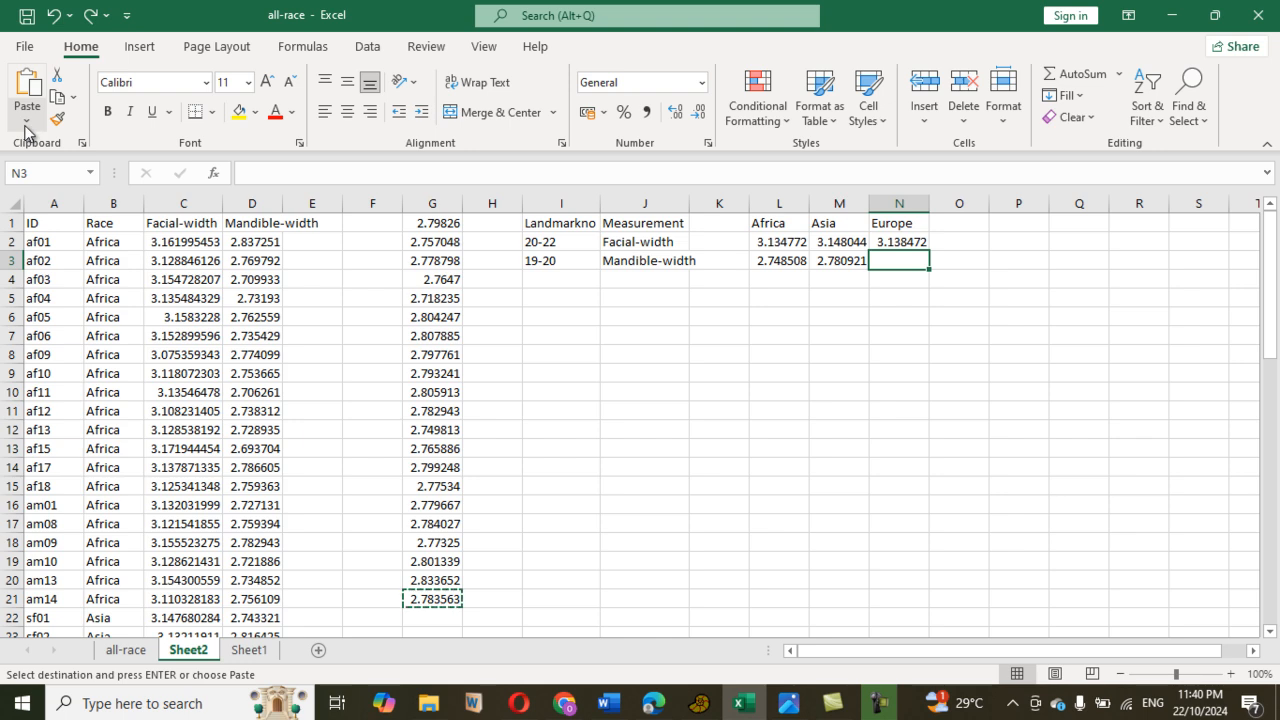
click(27, 118)
click(24, 260)
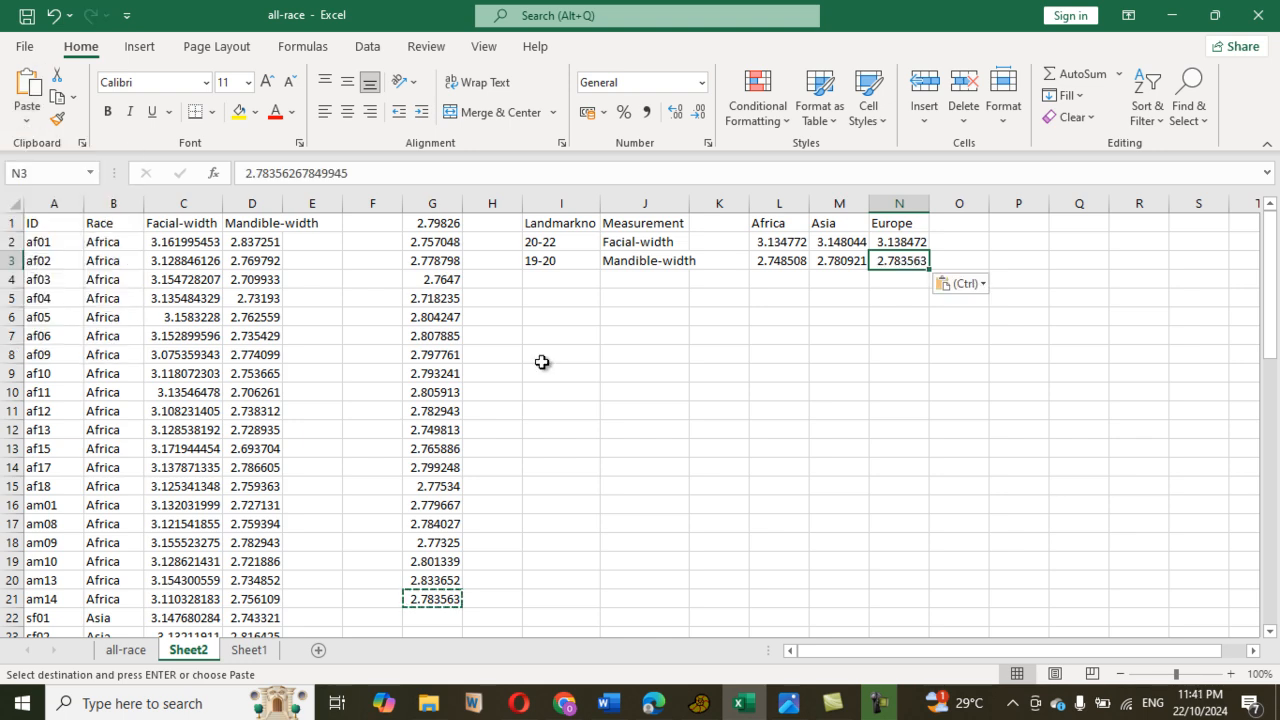
click(720, 370)
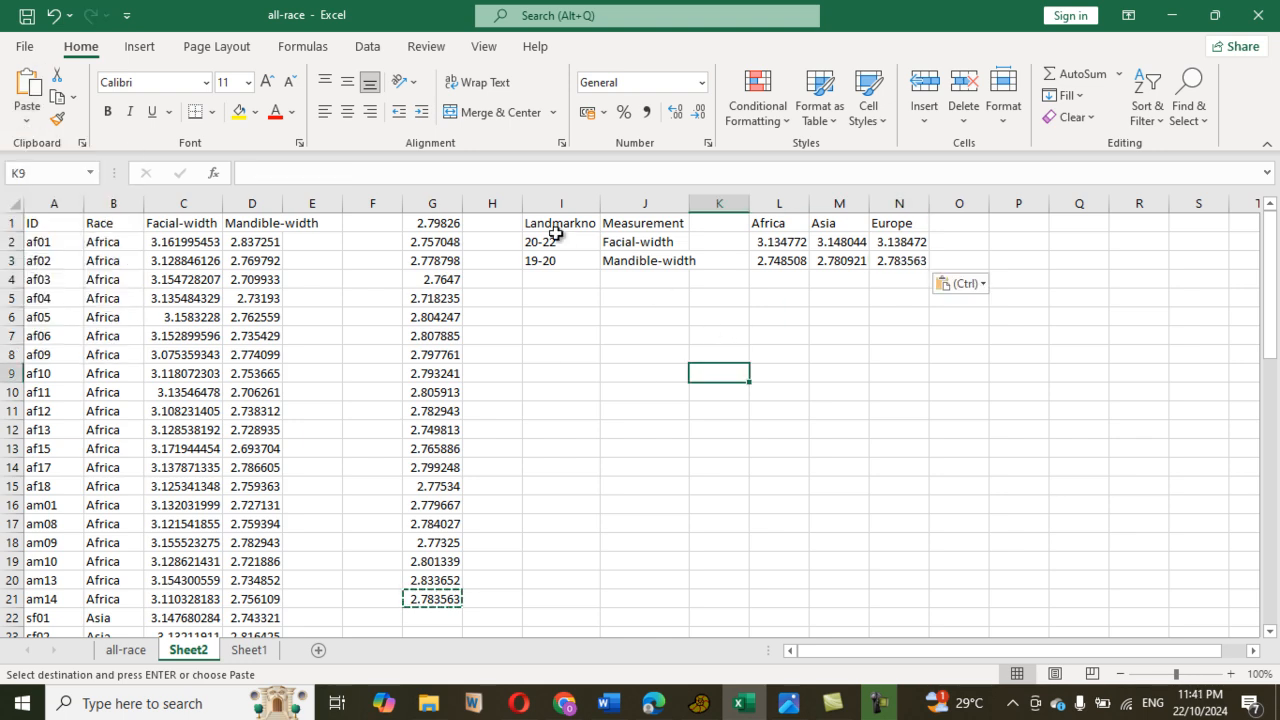
Make the summary table's header row I1:N1 bold.
drag(548, 224, 897, 222)
click(108, 111)
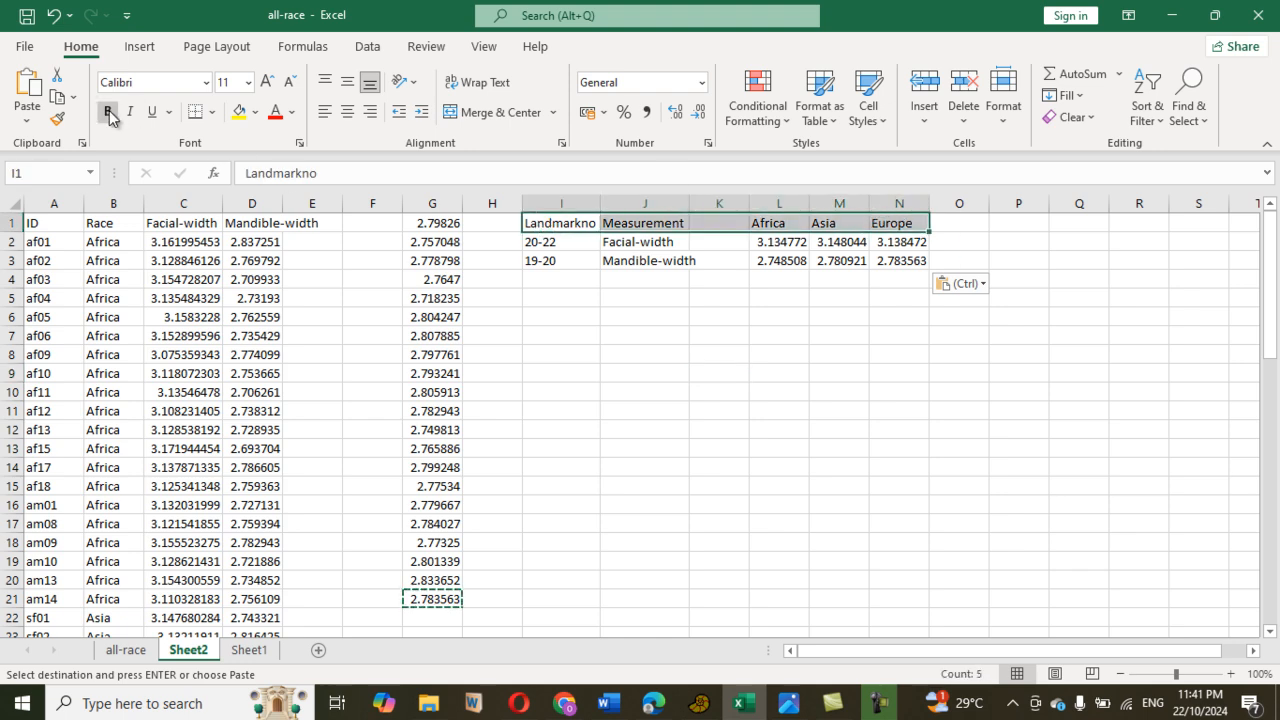
click(604, 316)
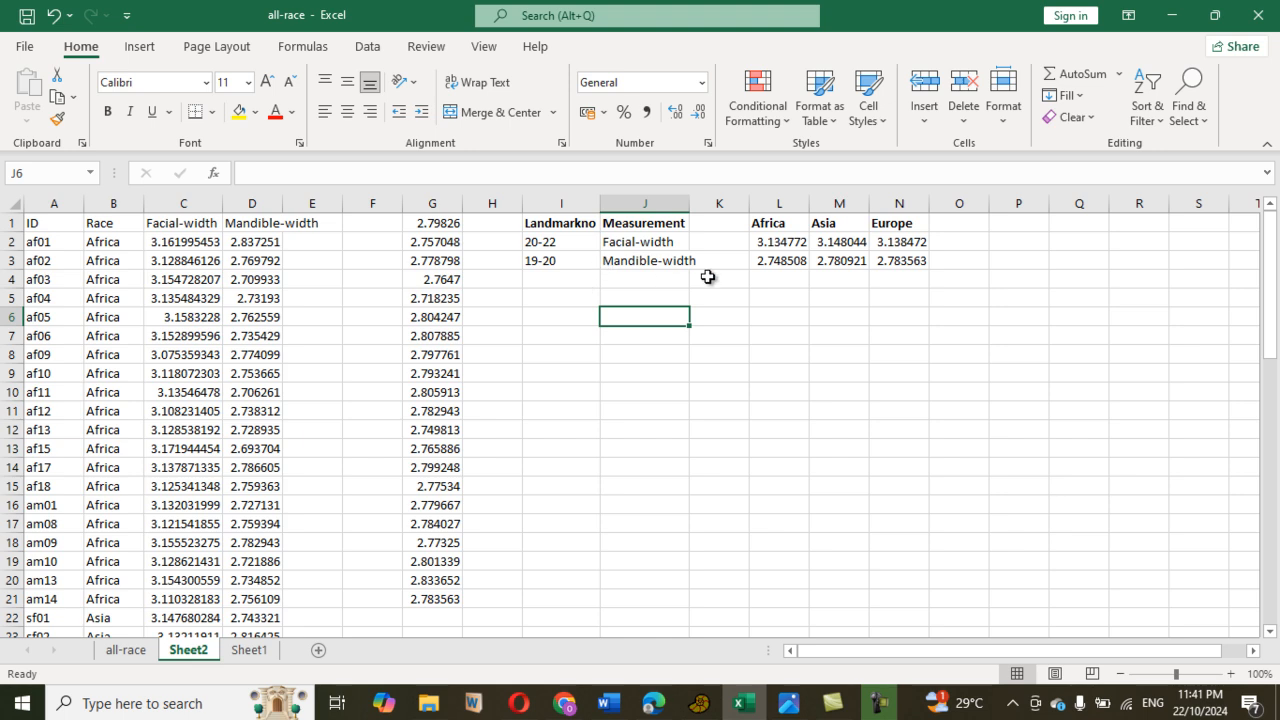
Enter the row label Average in I4 below the summary table's landmark numbers.
scroll(779, 241, down, 1)
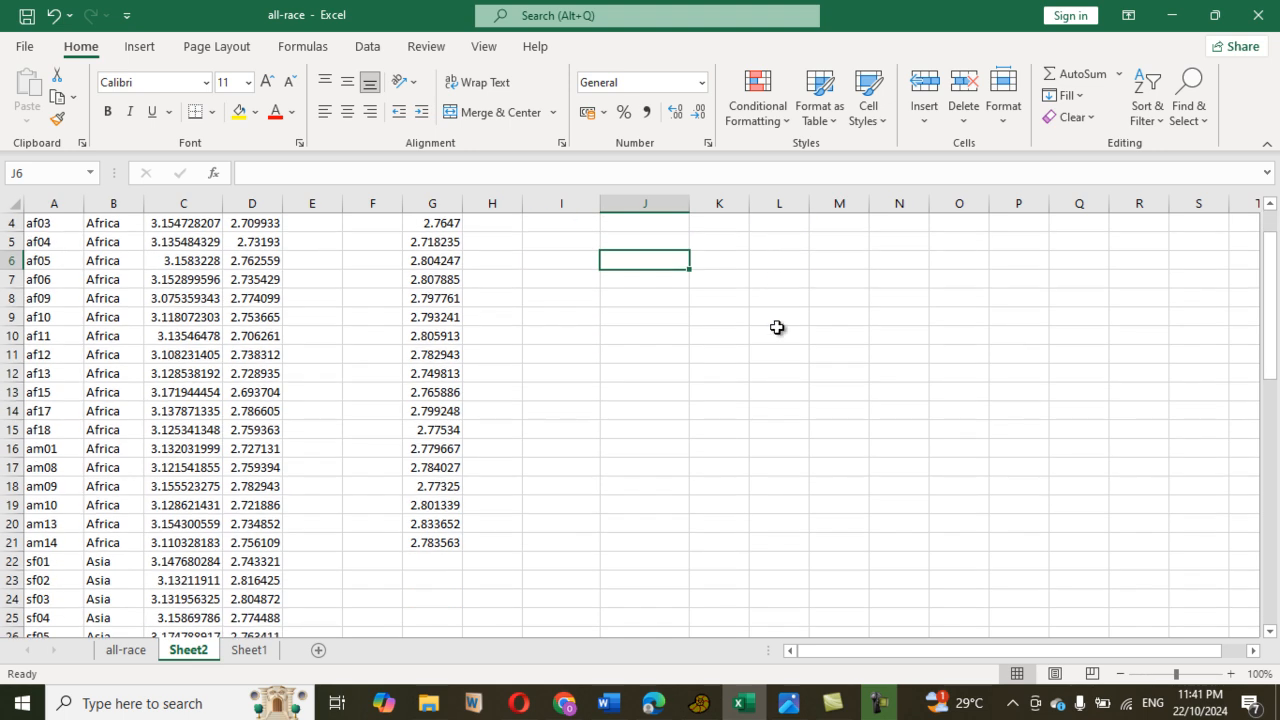
drag(1271, 282, 1272, 222)
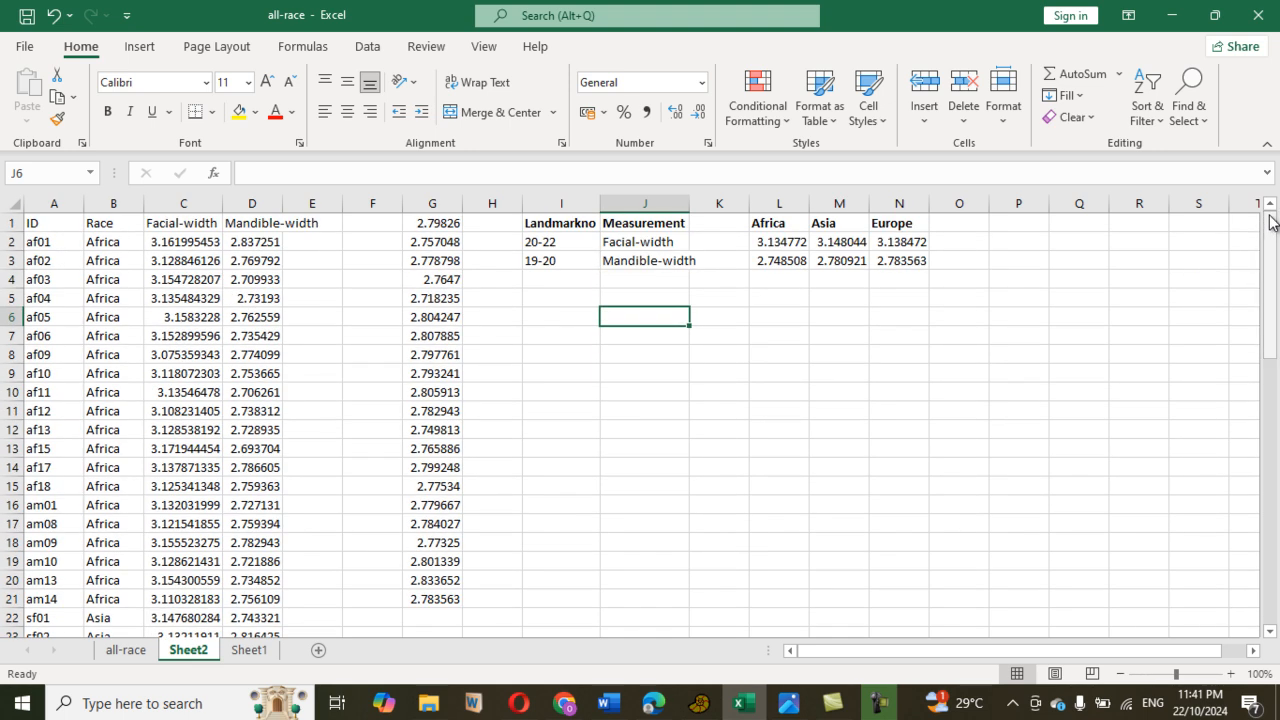
click(553, 279)
text(Average)
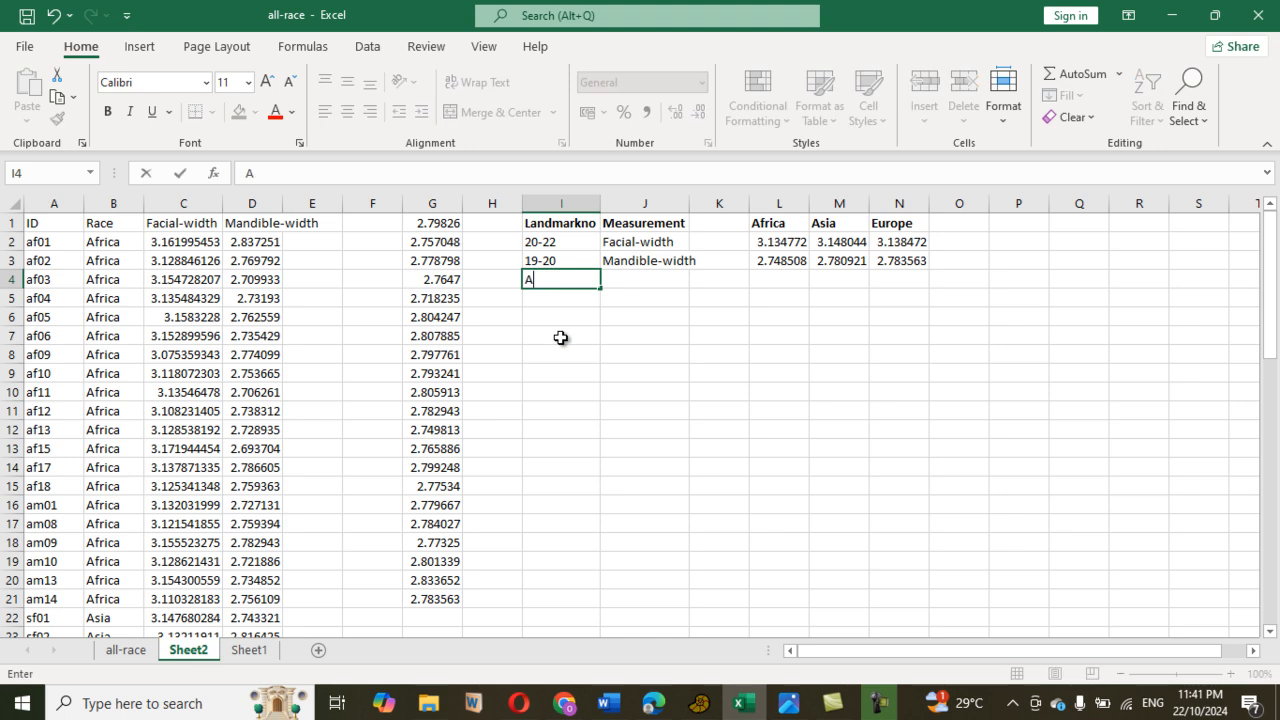
click(680, 315)
Average the Africa values L2:L3 into L4 and fill the formula across to N4 for Asia and Europe.
click(782, 240)
drag(782, 240, 780, 260)
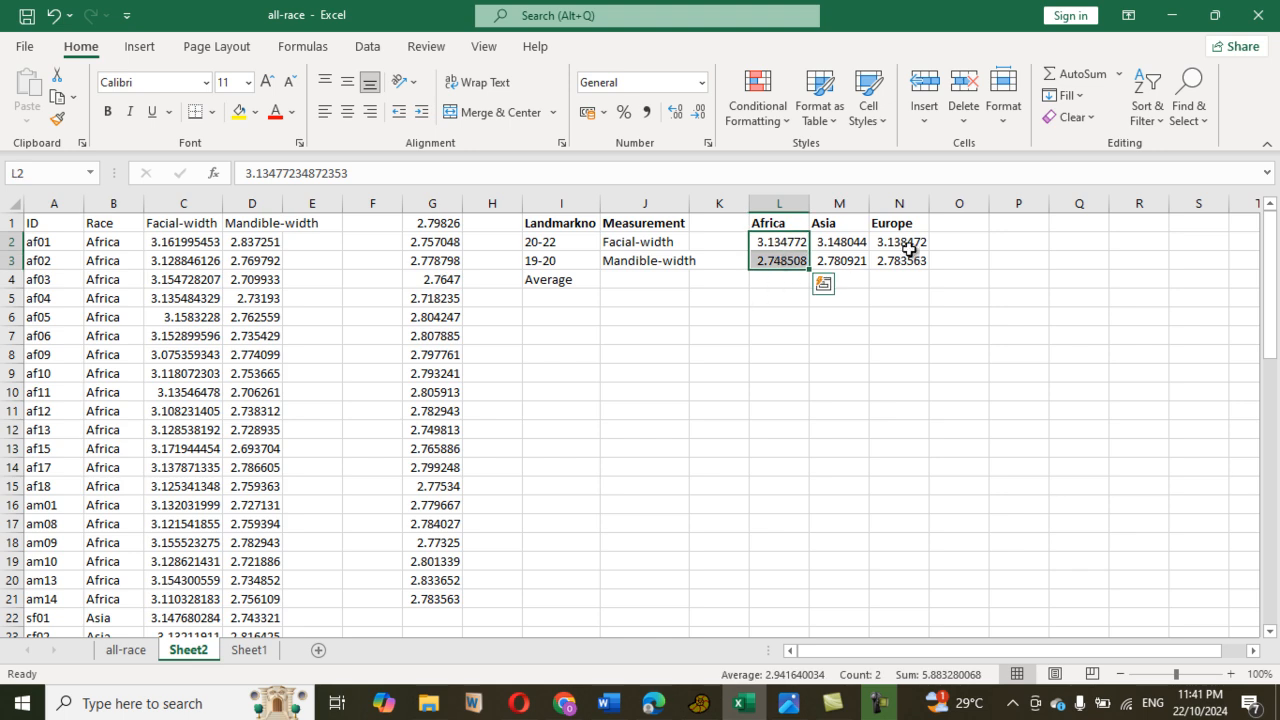
click(1121, 76)
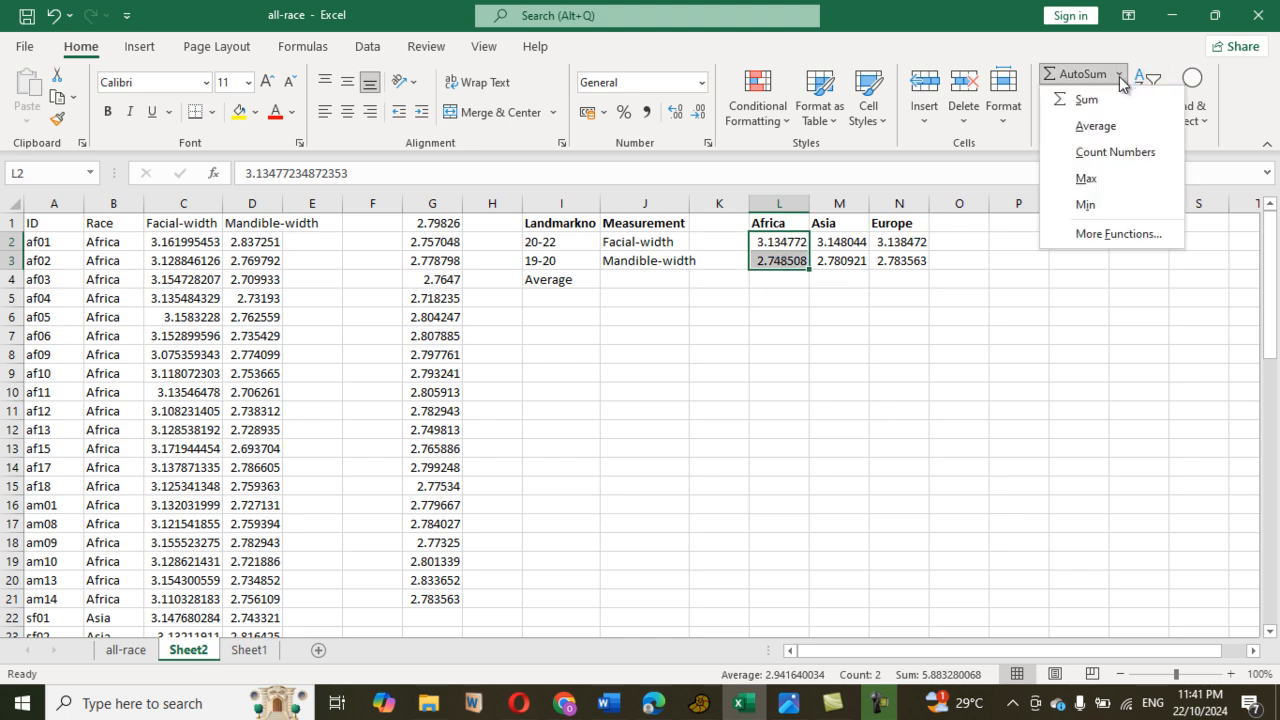
click(1100, 125)
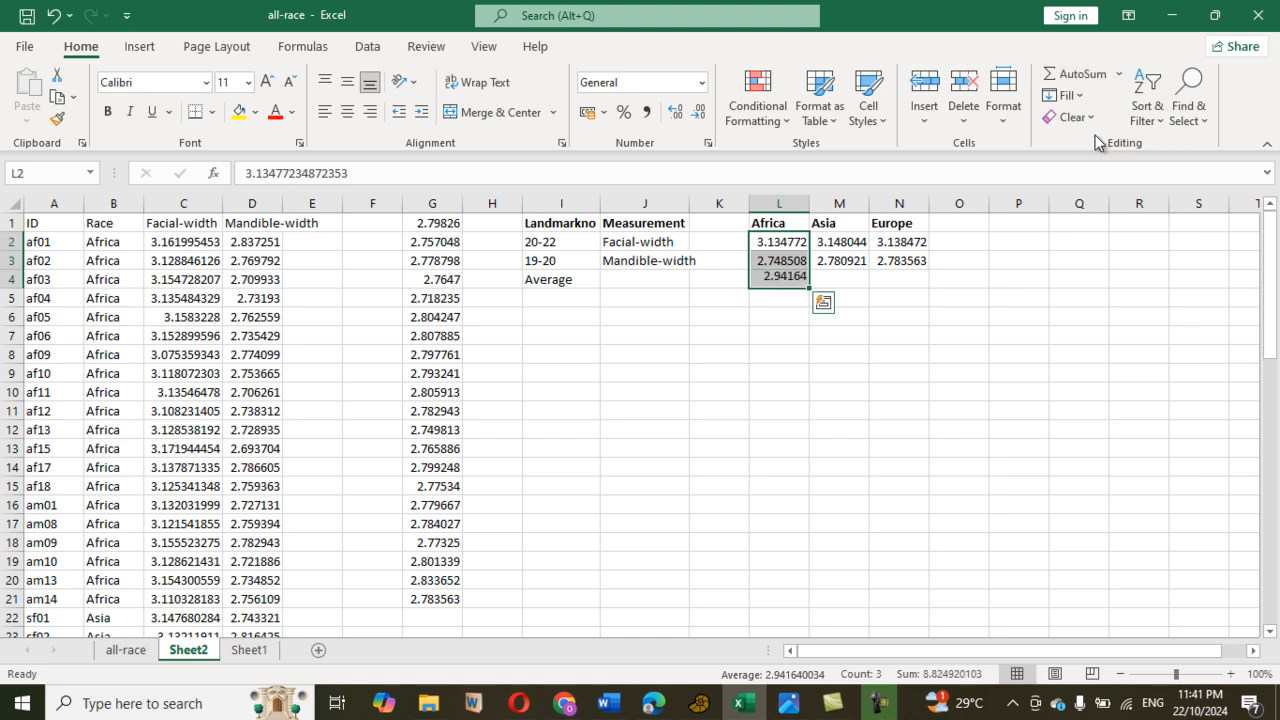
click(842, 245)
click(830, 280)
click(805, 283)
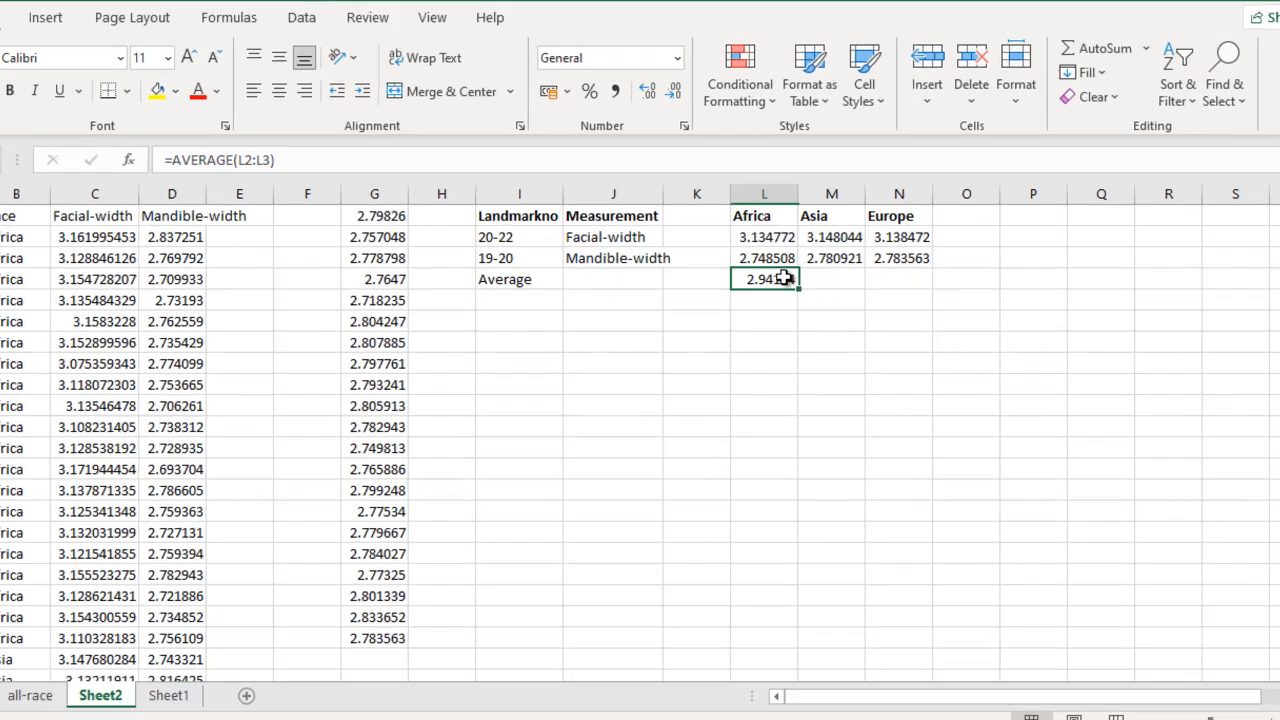
drag(808, 289, 935, 291)
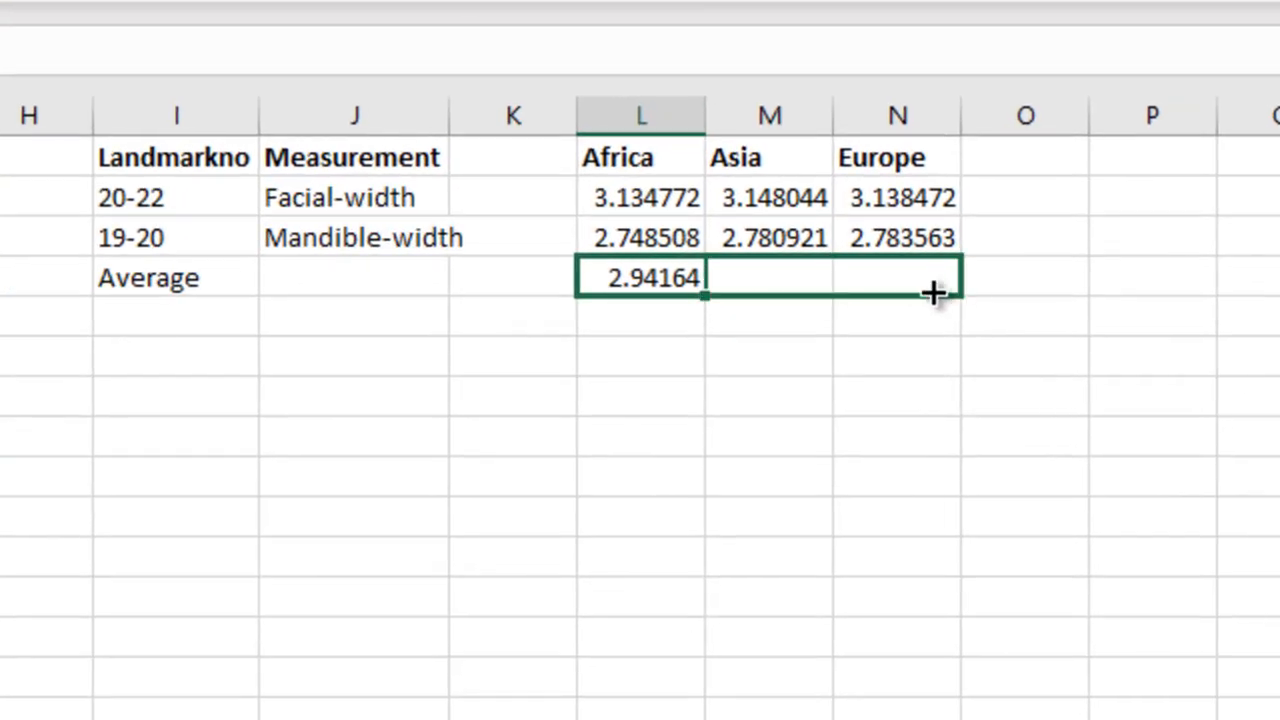
click(950, 512)
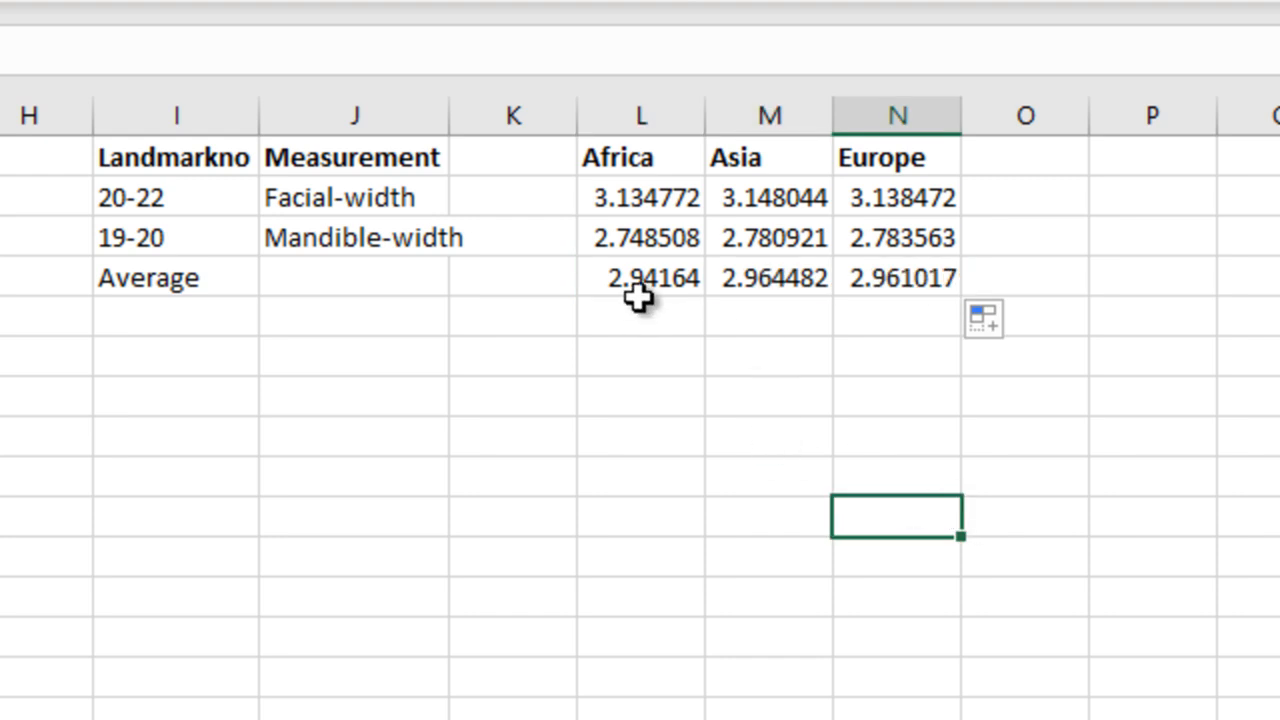
Make the averages in L4:N4 and the Average label in I4 bold.
drag(620, 278, 897, 280)
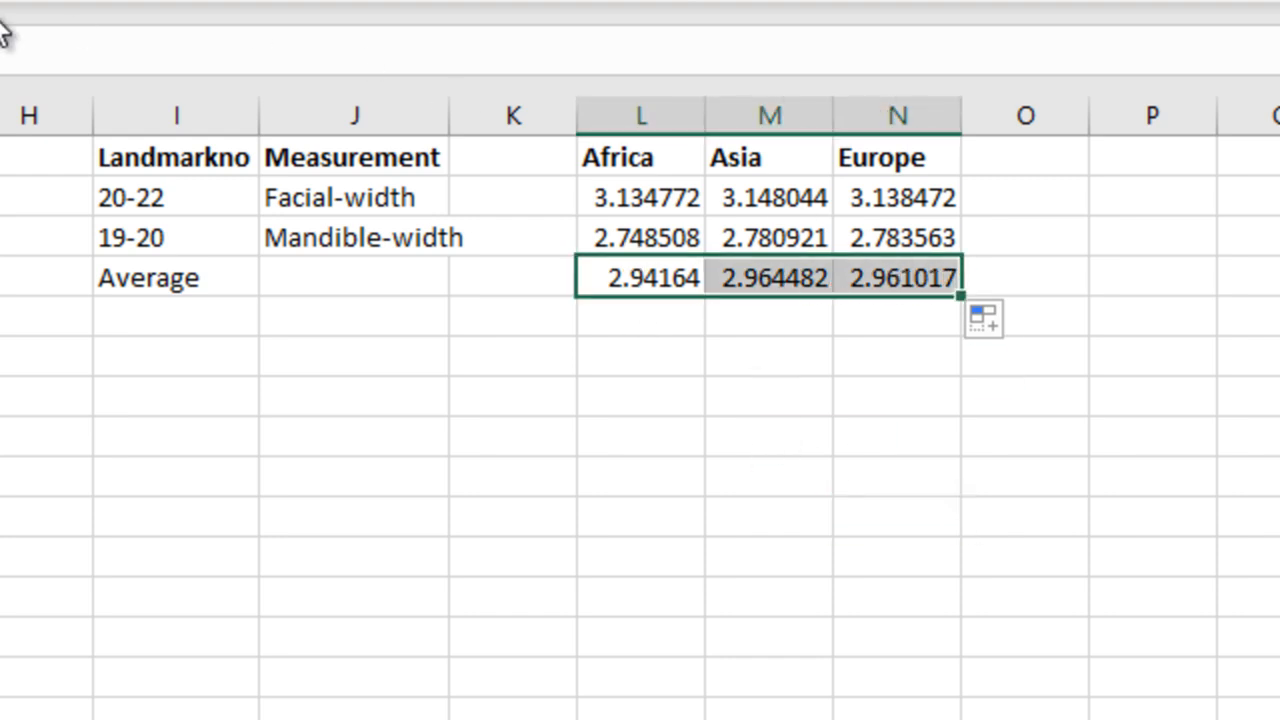
key(ctrl+b)
click(523, 489)
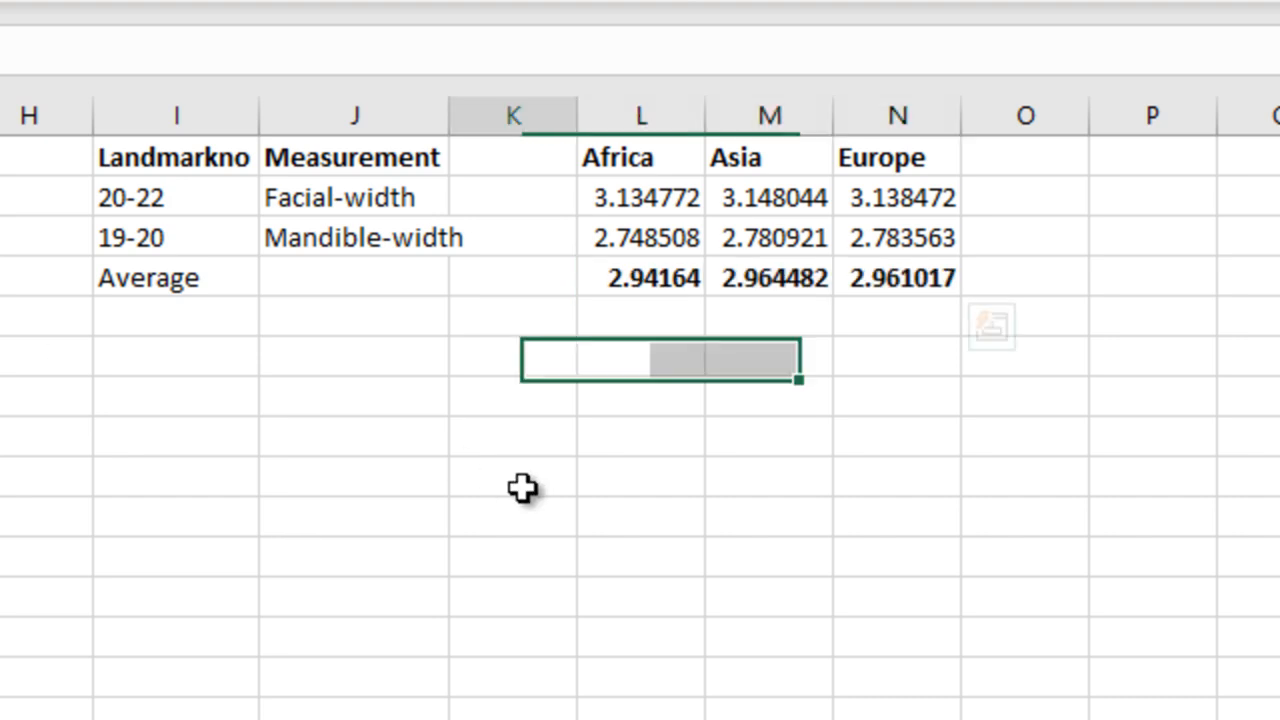
click(152, 279)
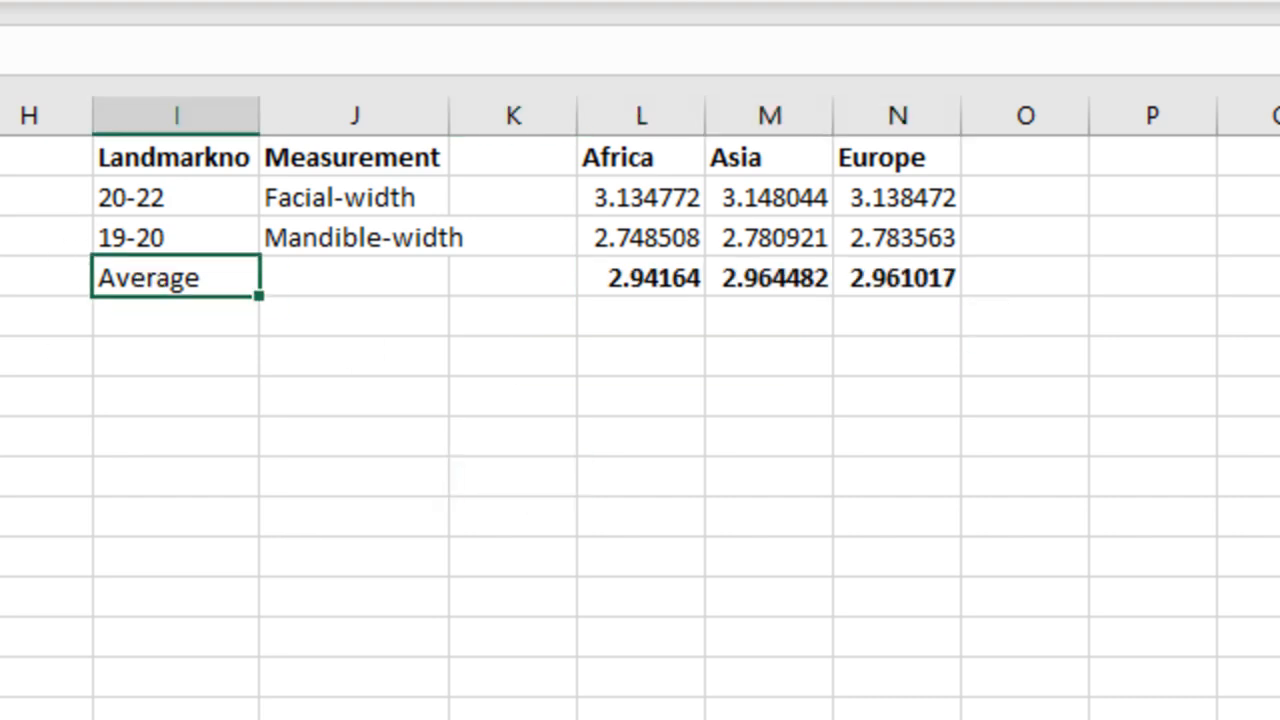
key(ctrl+b)
click(109, 480)
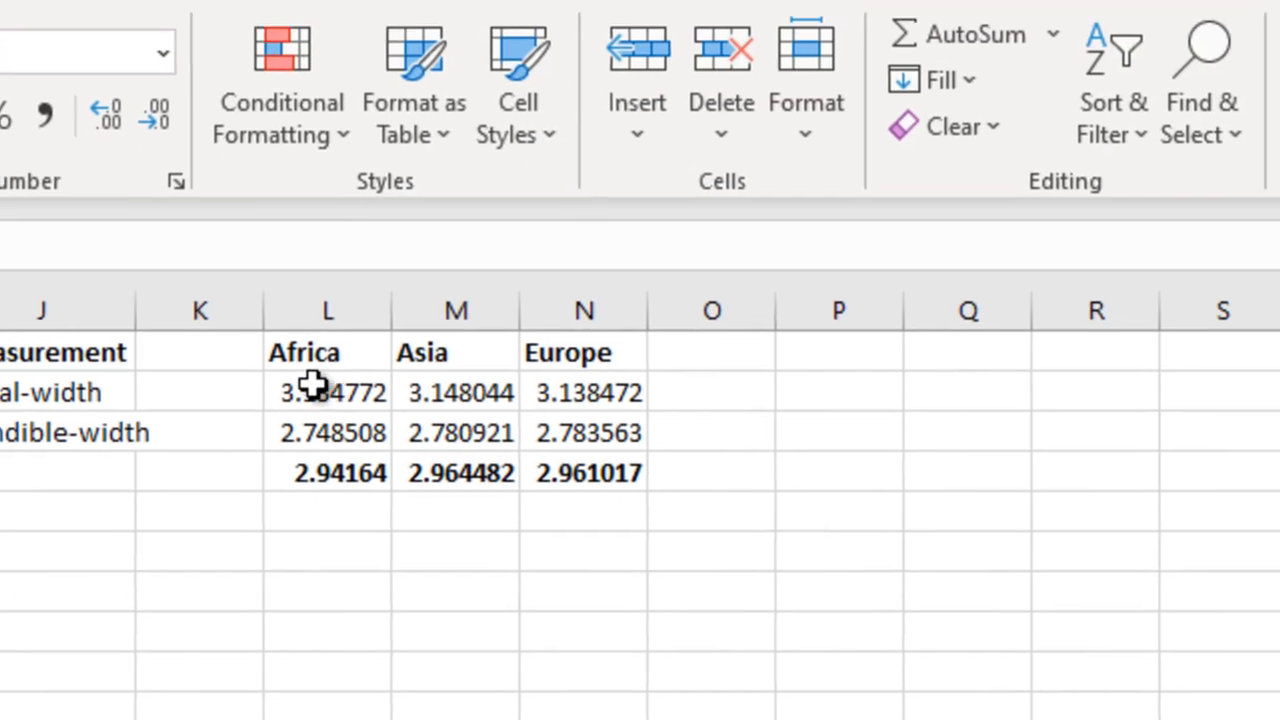
Reduce the summary values in L2:N4 to three decimal places.
drag(643, 196, 861, 272)
drag(527, 480, 551, 486)
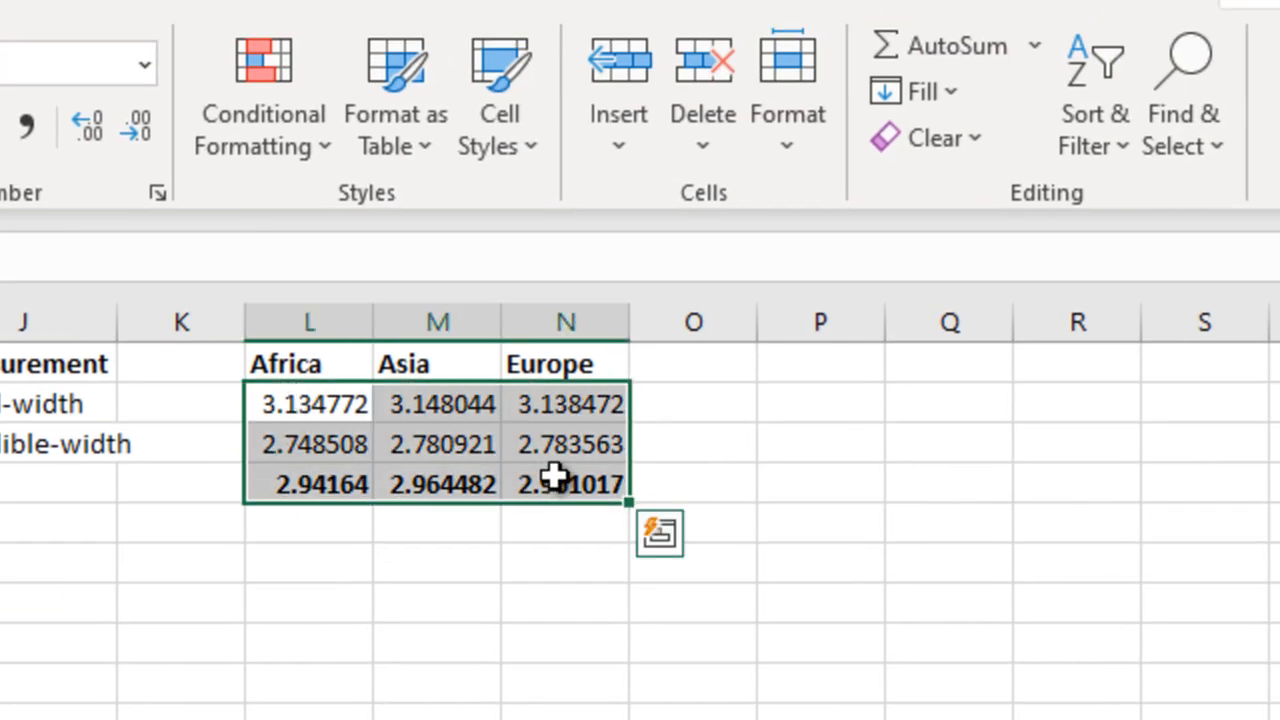
click(129, 129)
click(129, 129)
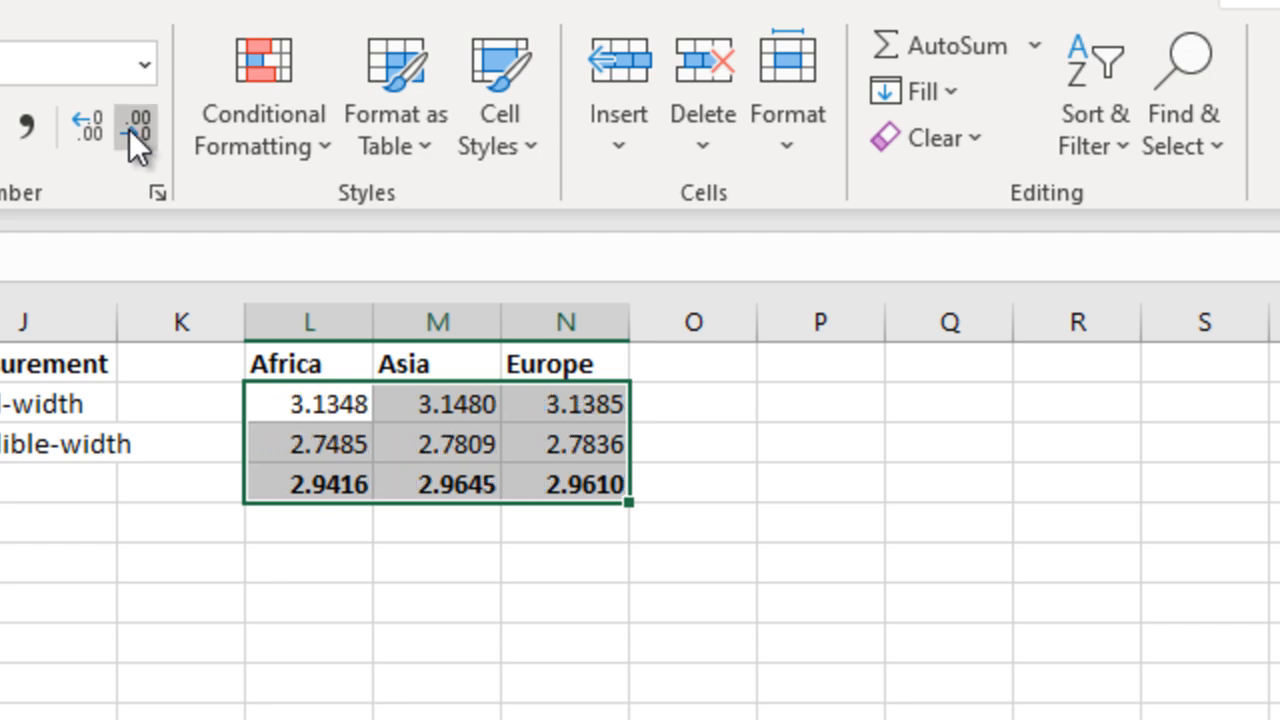
click(129, 129)
click(1057, 540)
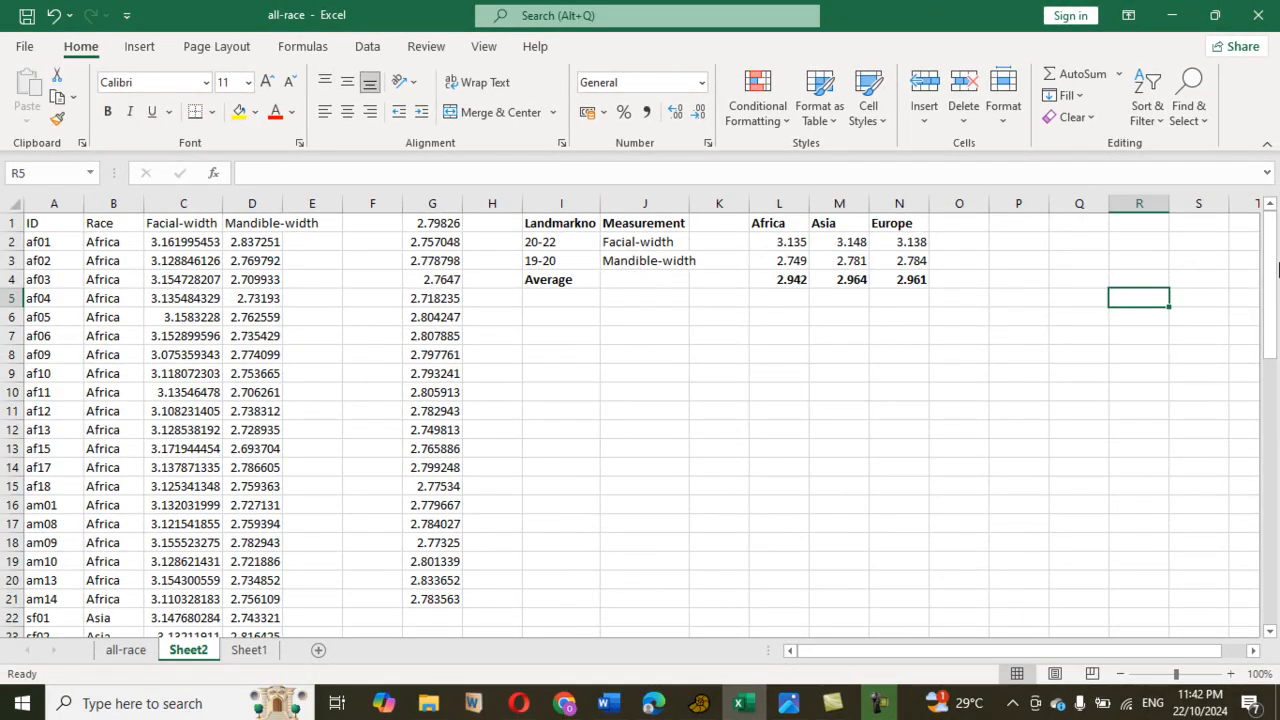
Copy the summary table I1:N4 and paste it into a new worksheet starting at A1.
click(513, 222)
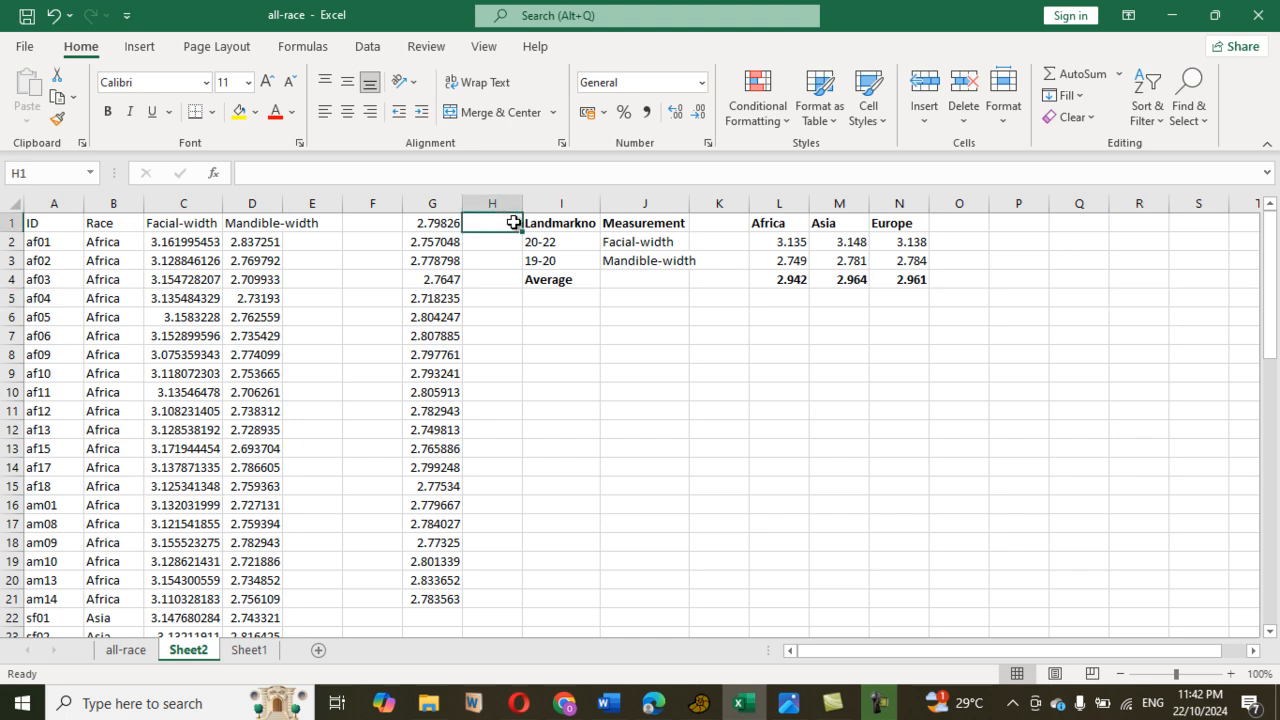
click(14, 222)
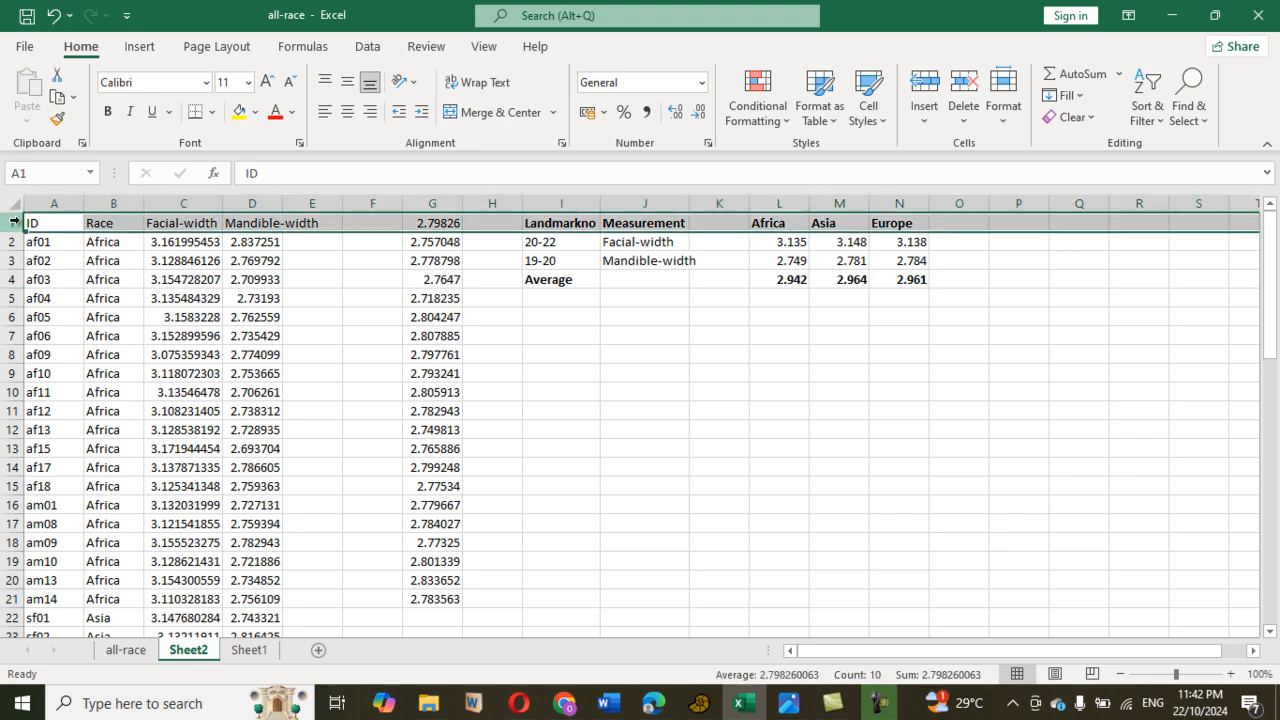
click(537, 240)
drag(531, 222, 900, 283)
key(ctrl+c)
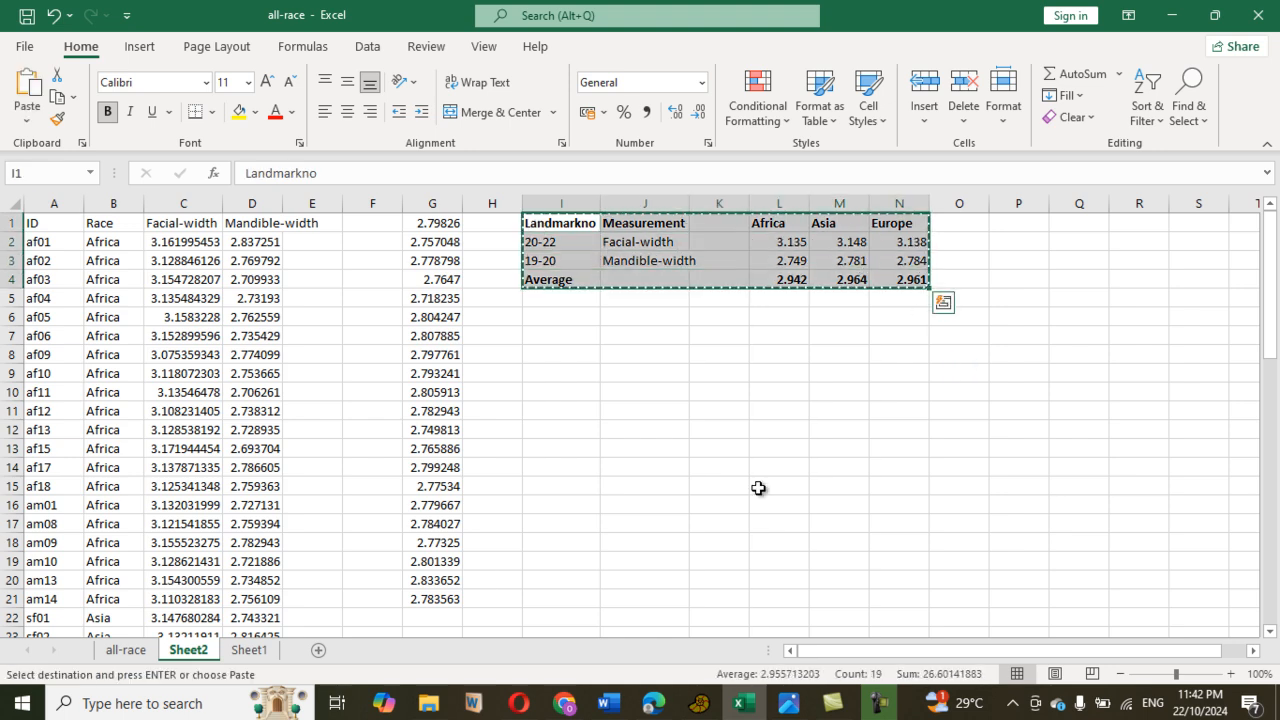
click(319, 651)
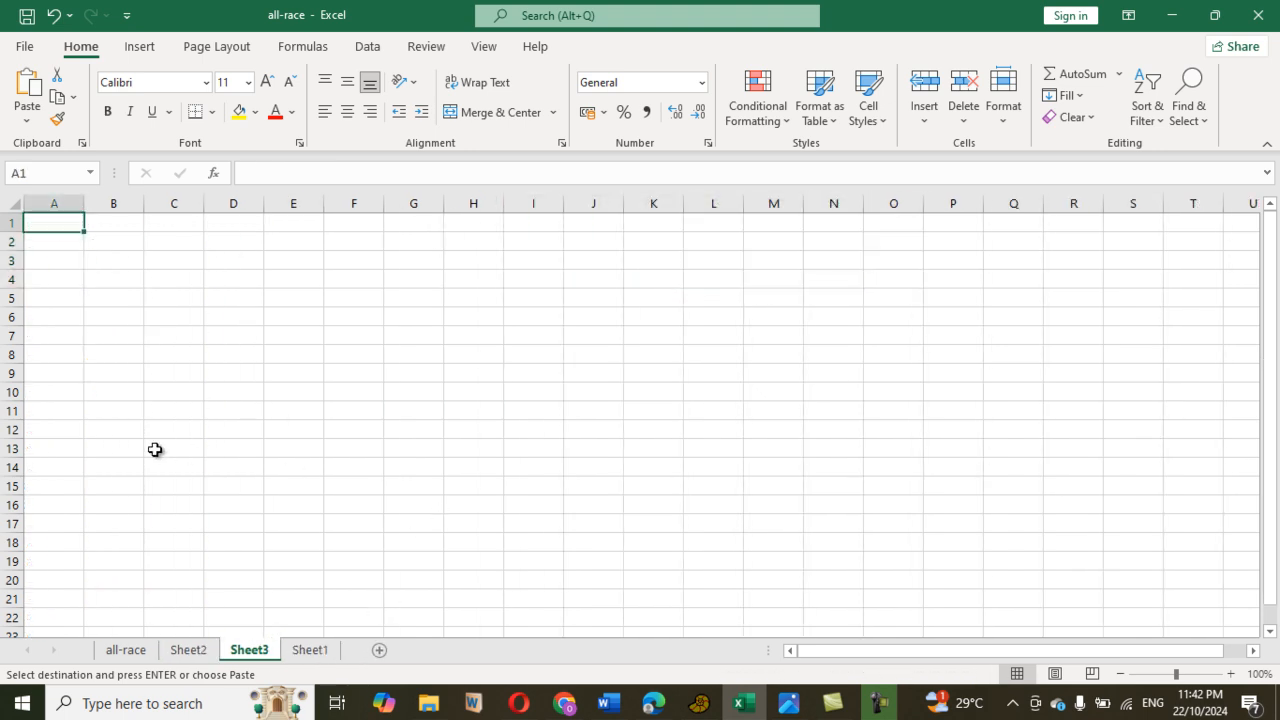
key(ctrl+v)
click(155, 449)
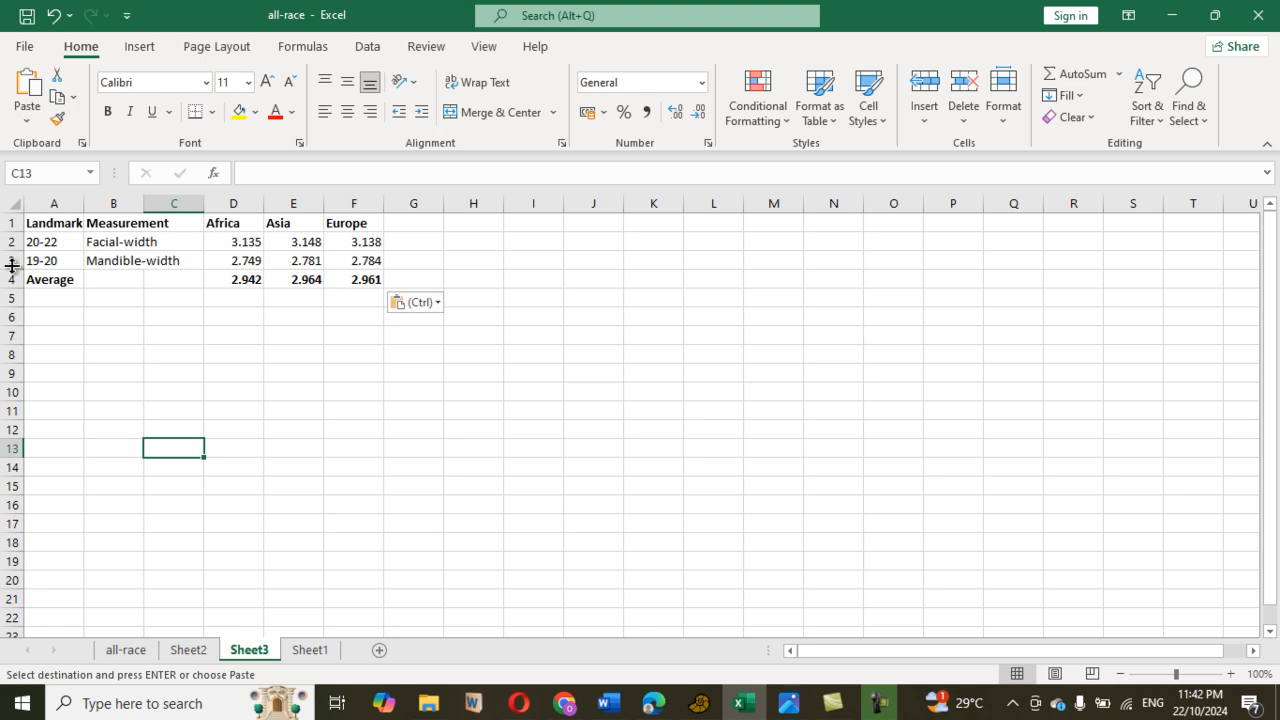
Insert a blank row above the header row of the summary table.
click(14, 223)
right_click(14, 223)
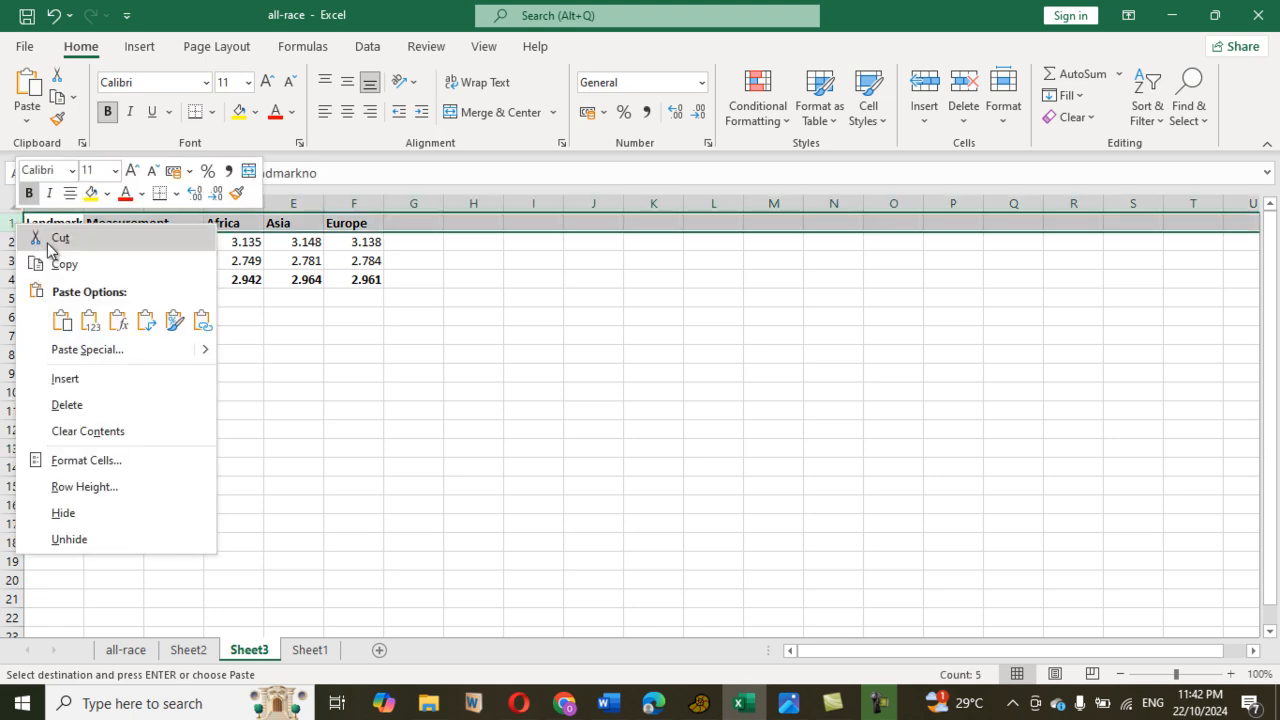
key(Escape)
key(Escape)
key(ctrl+shift+plus)
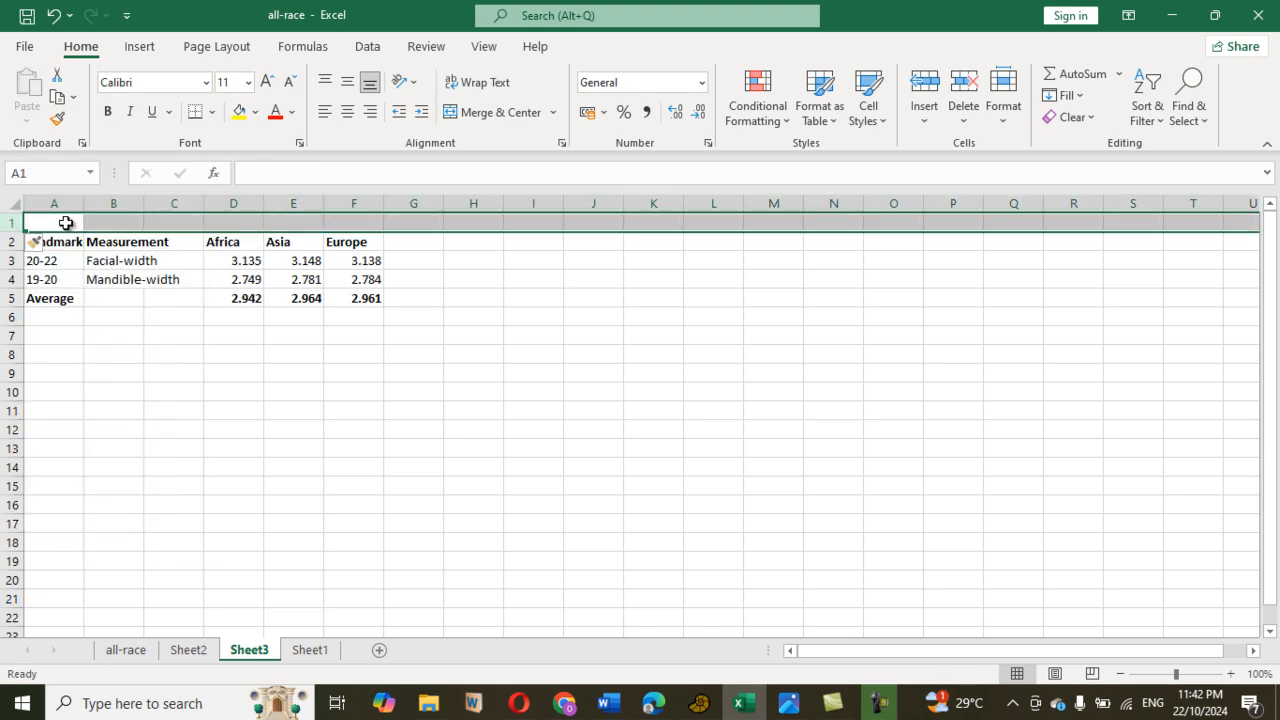
Enter the table title "Anthropmetric Measurement" in cell B1.
click(62, 220)
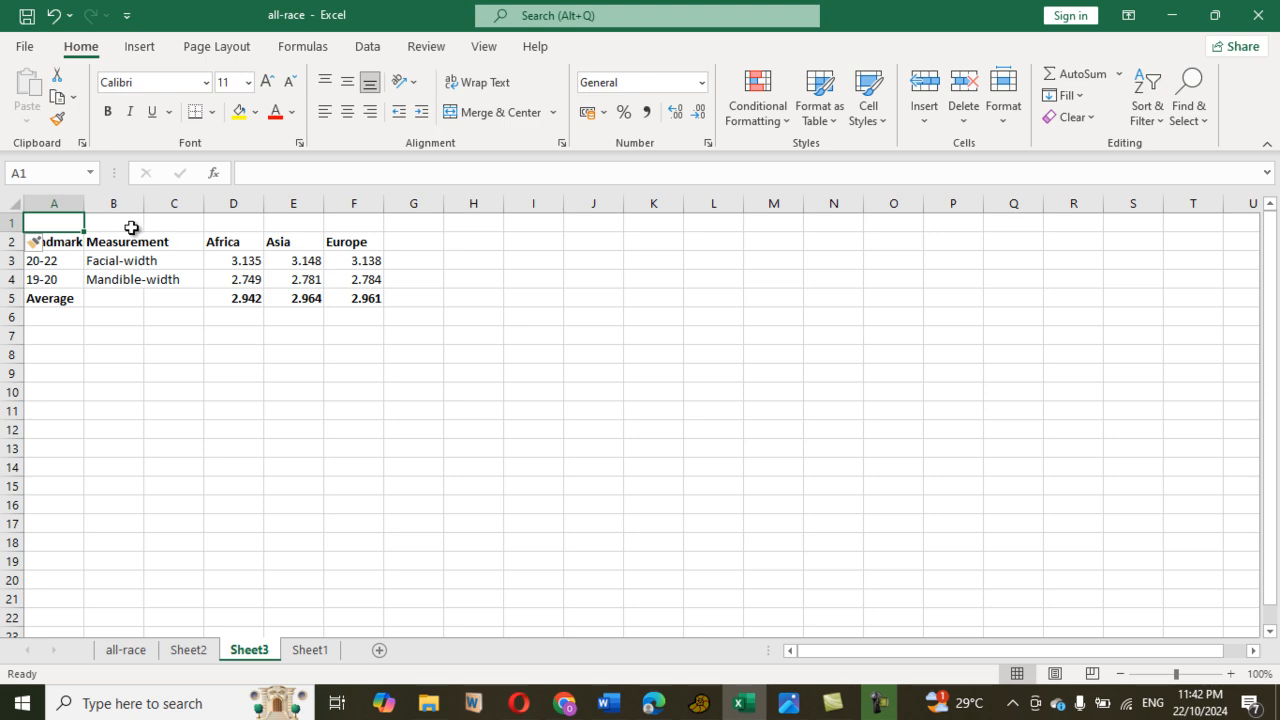
click(130, 228)
text(Anthropmetric Measurement)
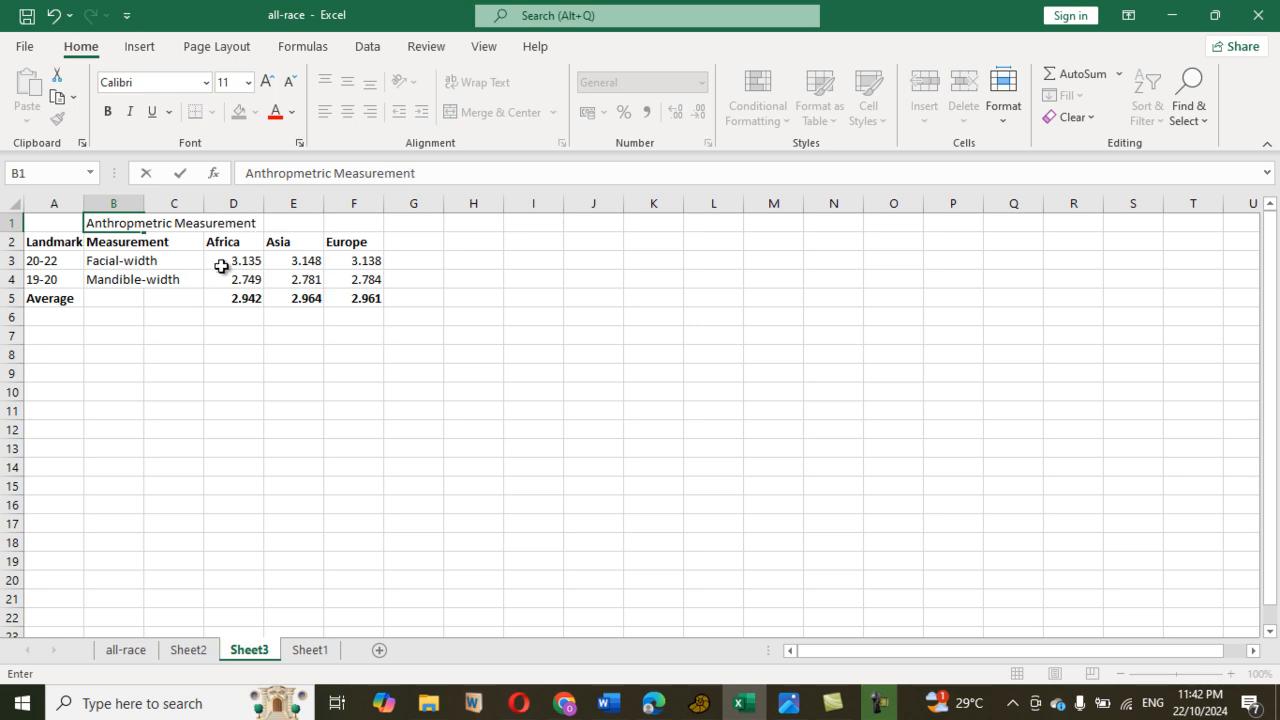
click(266, 346)
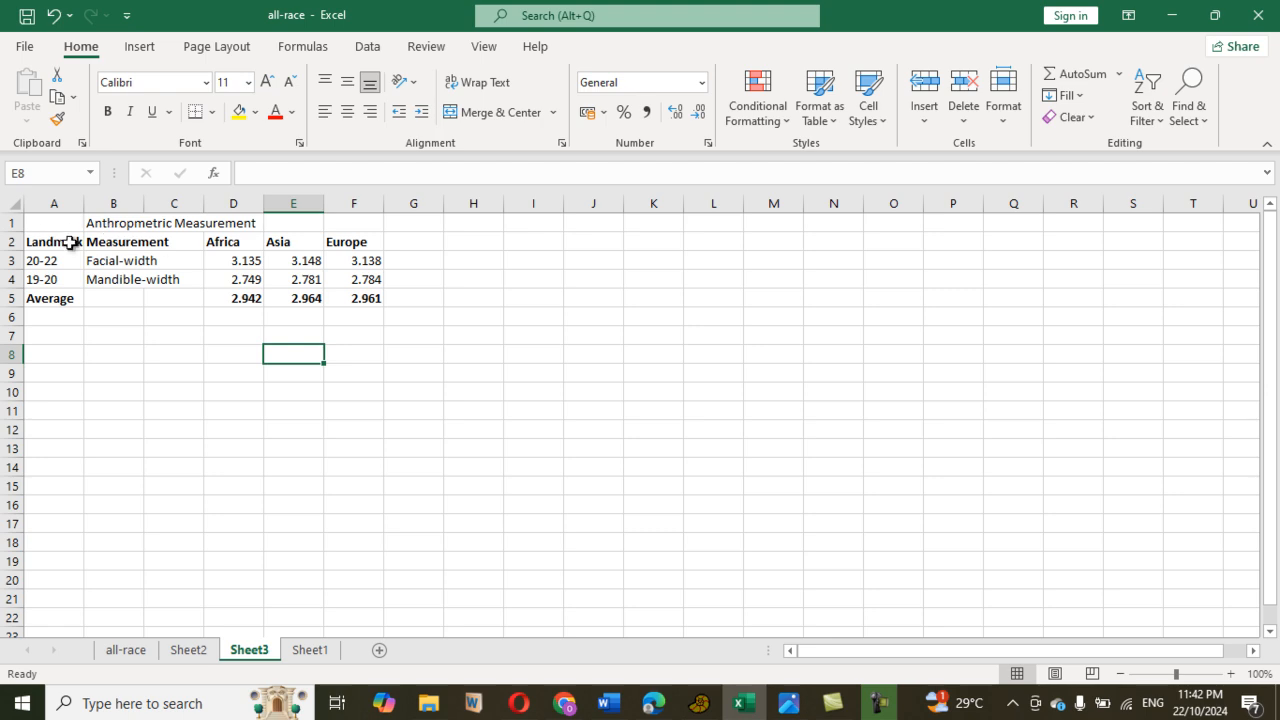
click(182, 385)
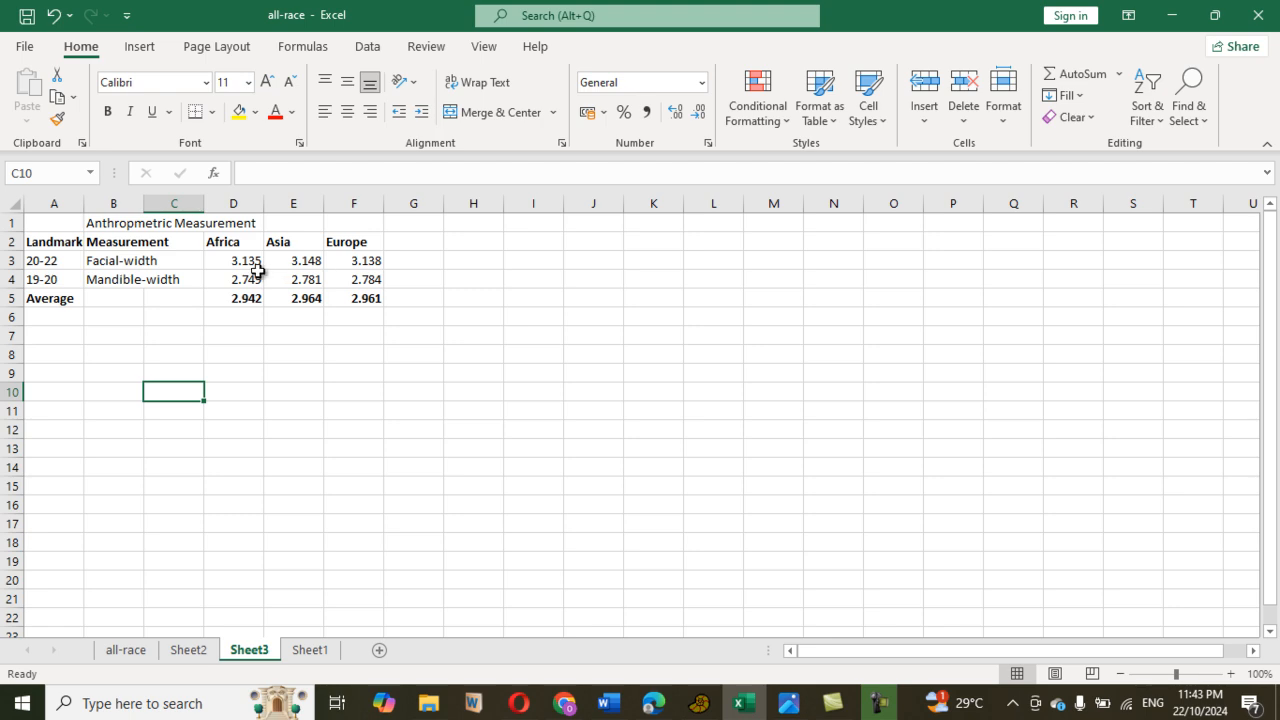
Reduce the summary values in D3:F5 to two decimal places.
drag(248, 262, 355, 298)
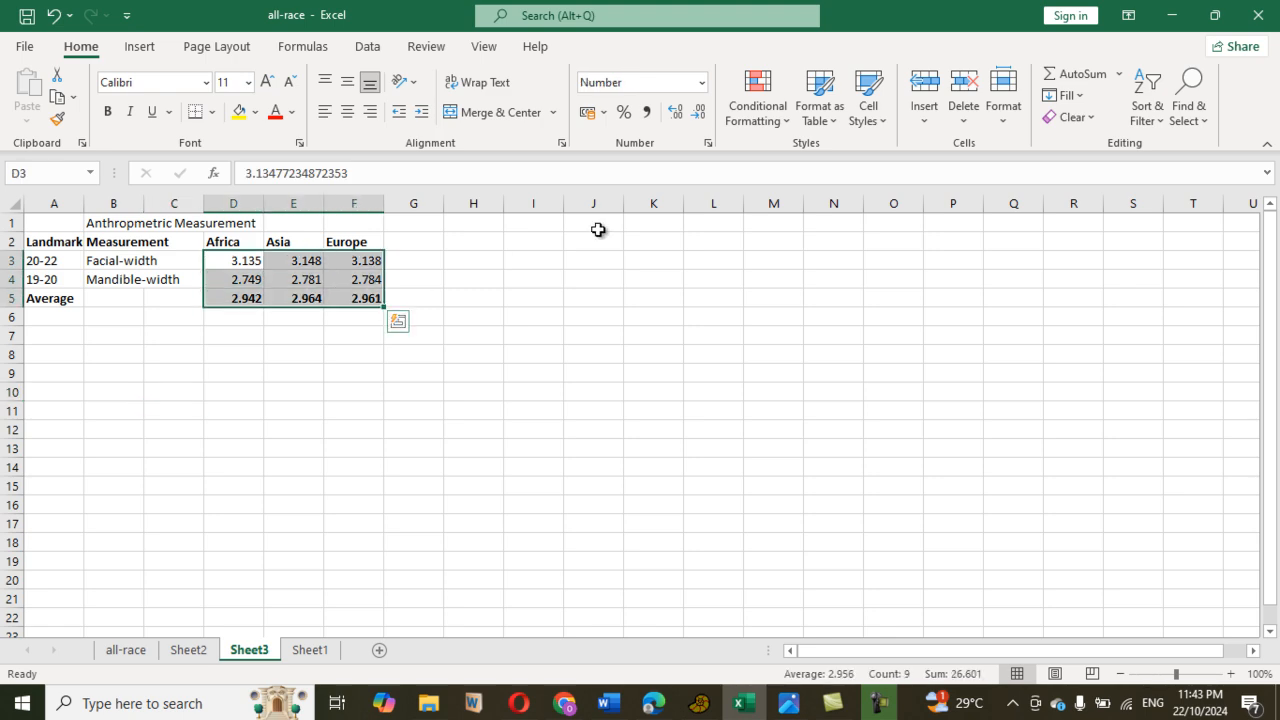
click(700, 112)
click(531, 297)
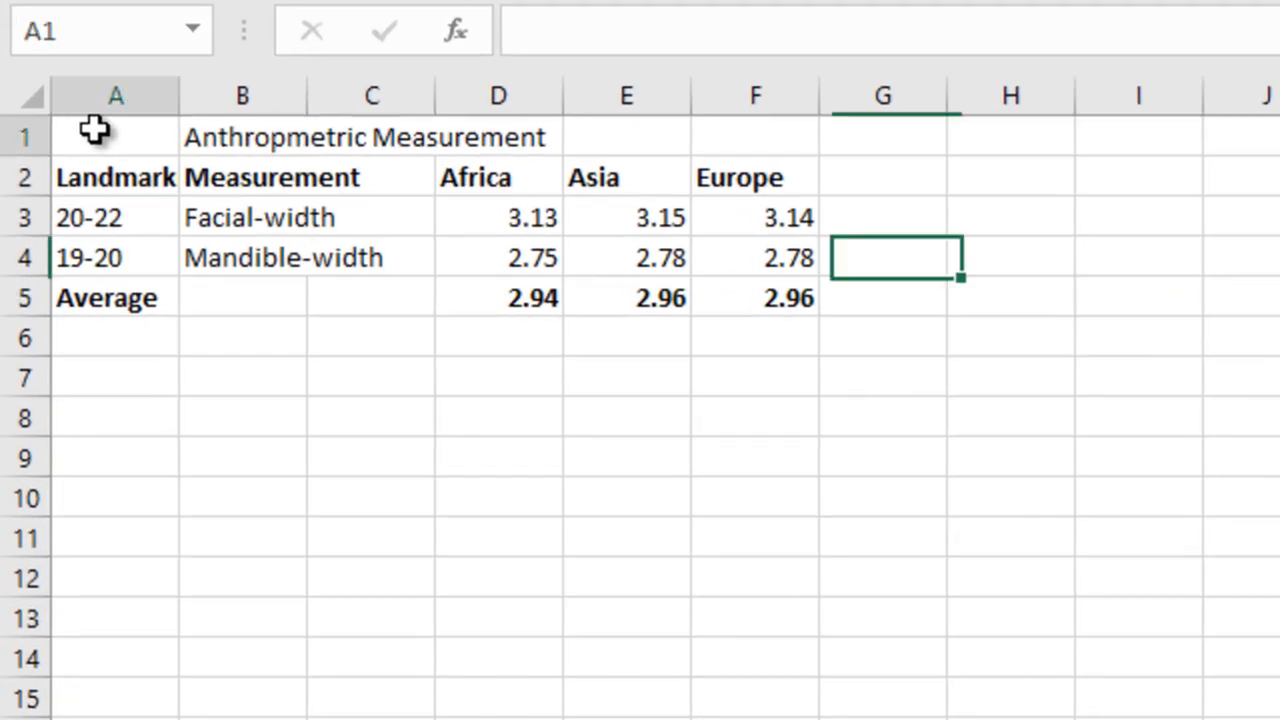
drag(54, 220, 371, 302)
drag(776, 308, 778, 308)
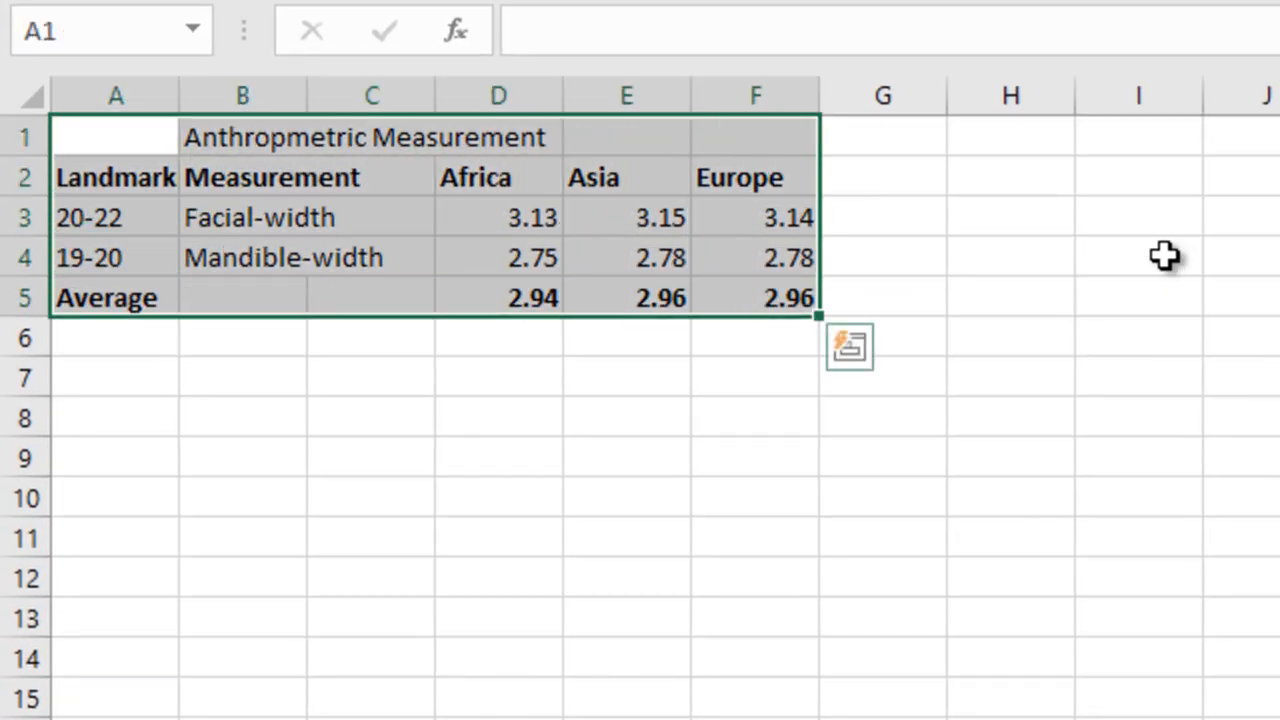
click(353, 352)
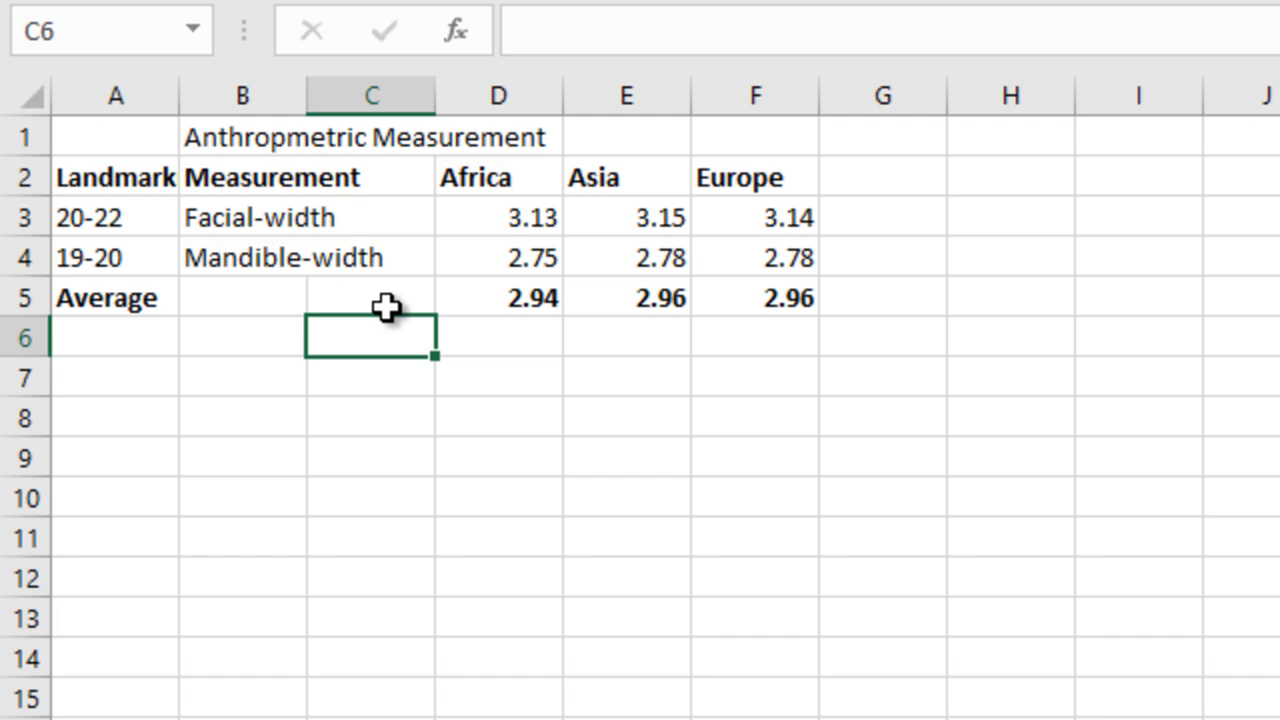